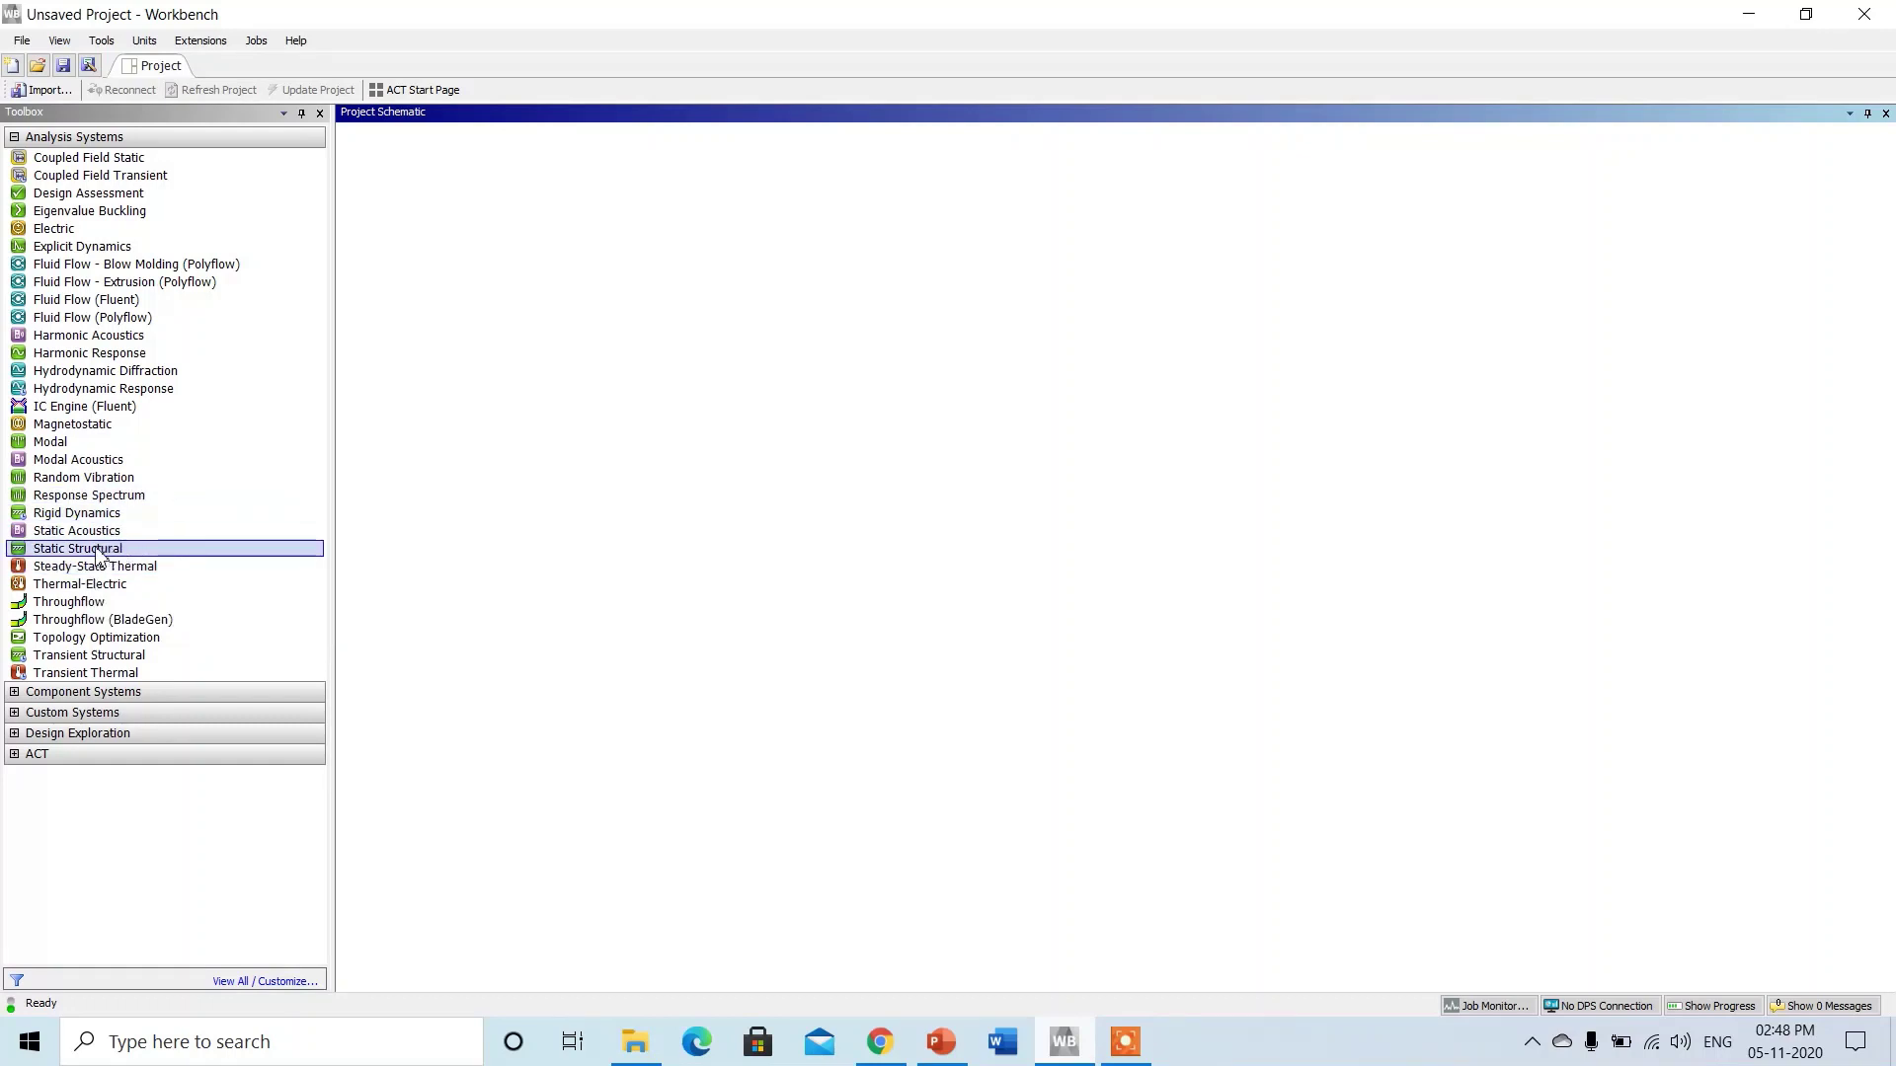
Add a Static Structural analysis system to the project and rename it "Plate with three hole".
double_click(98, 551)
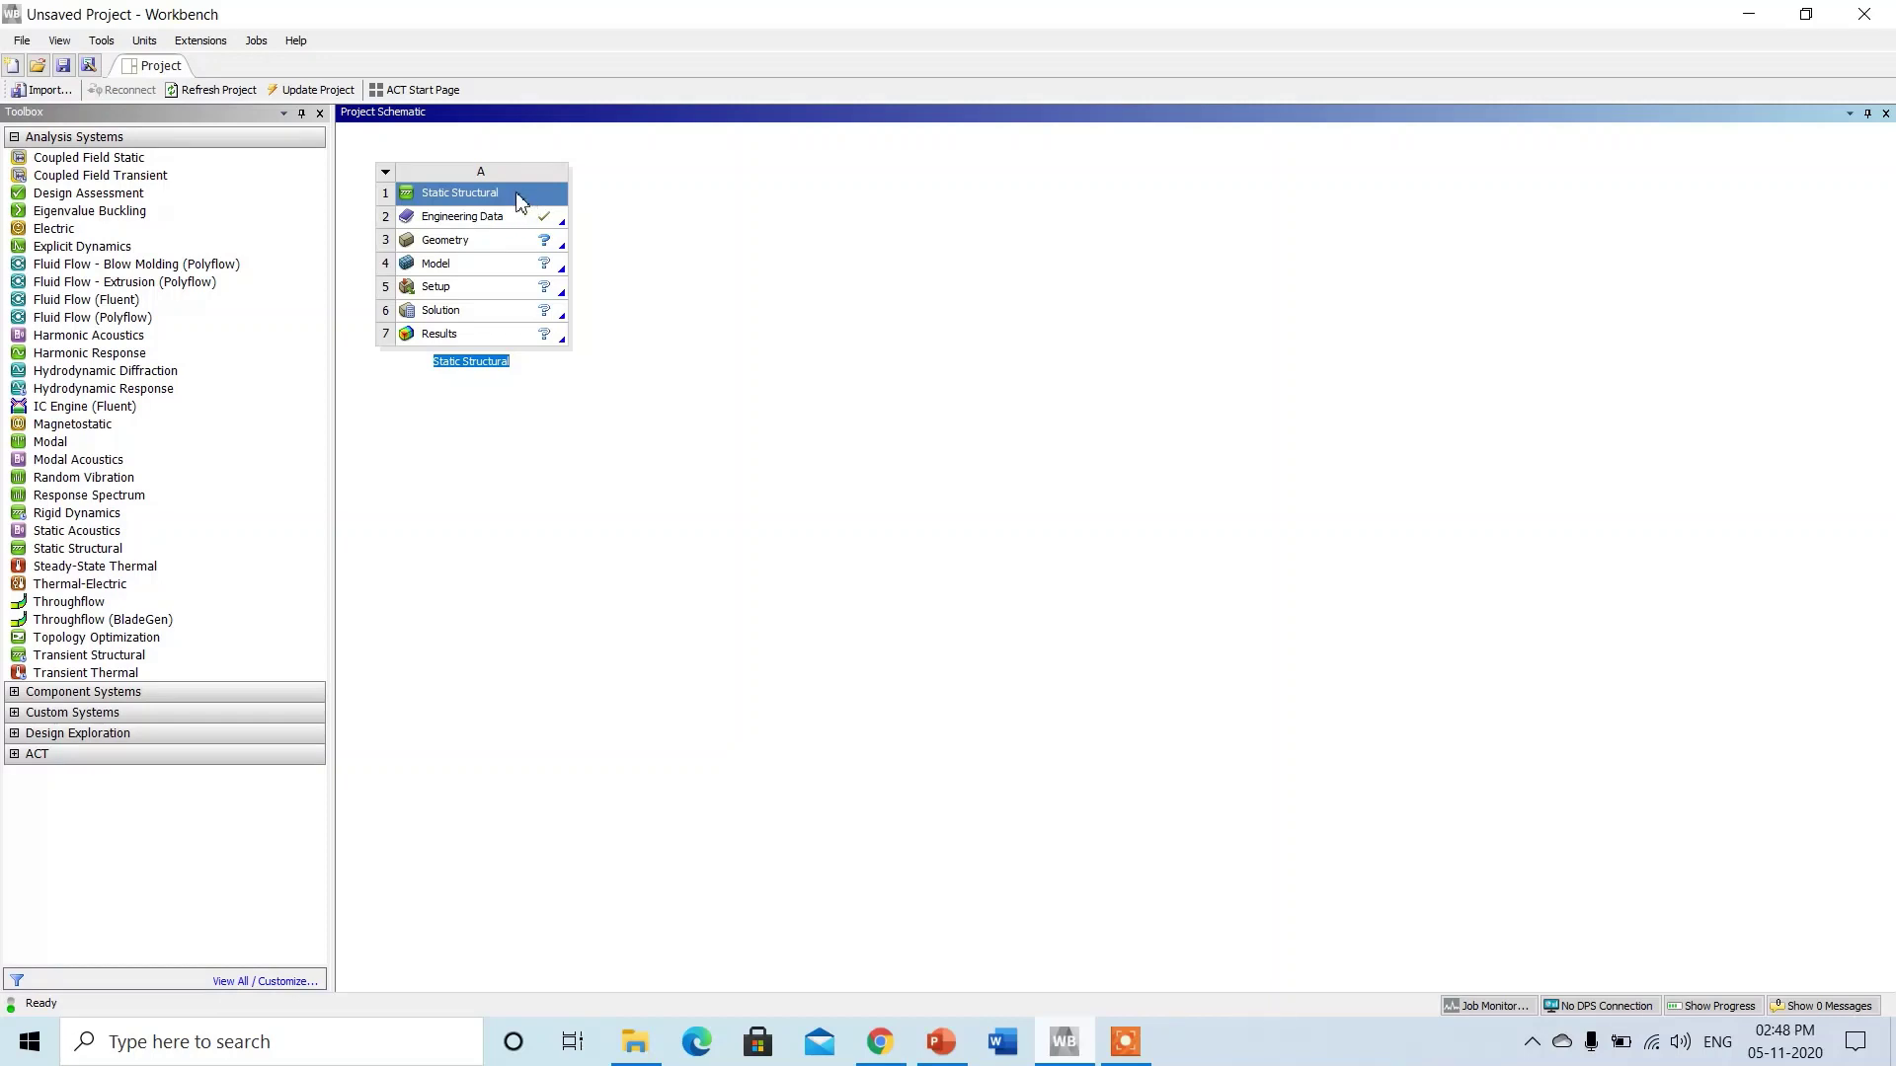
click(509, 197)
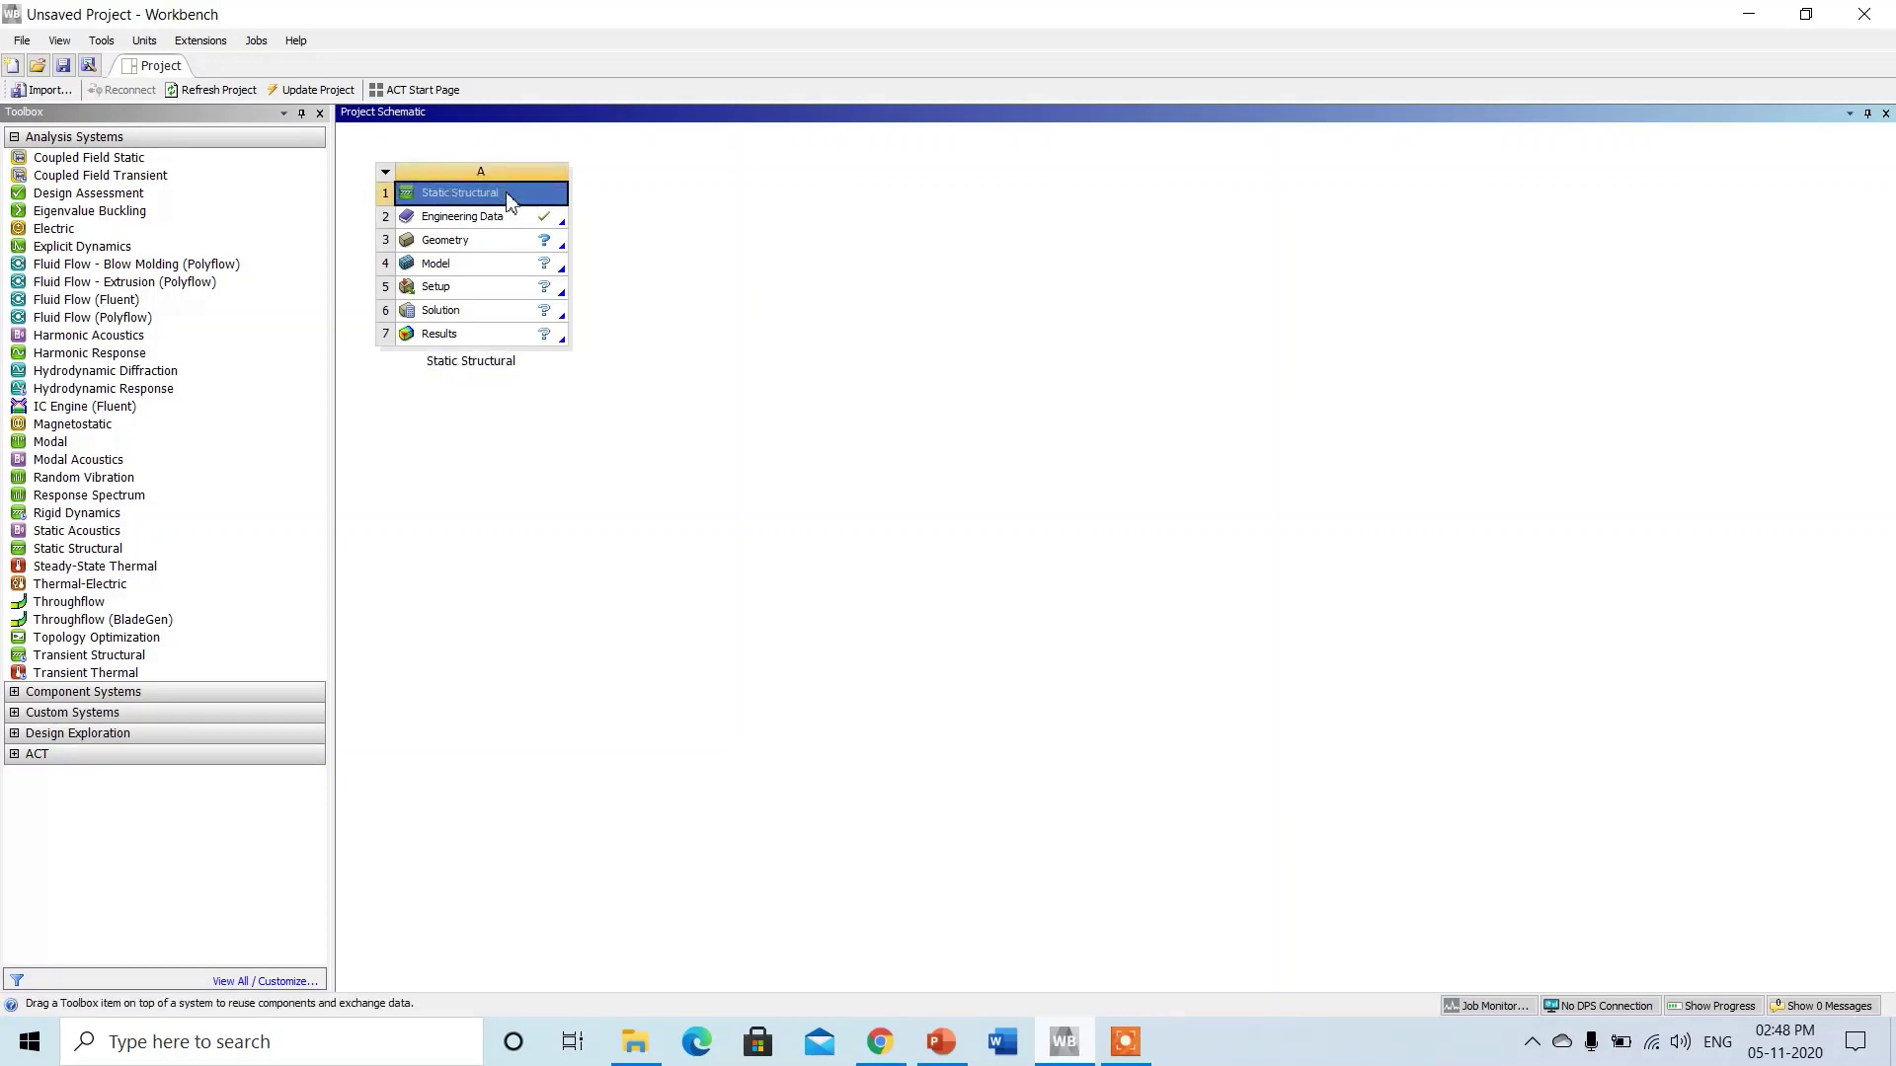
right_click(509, 197)
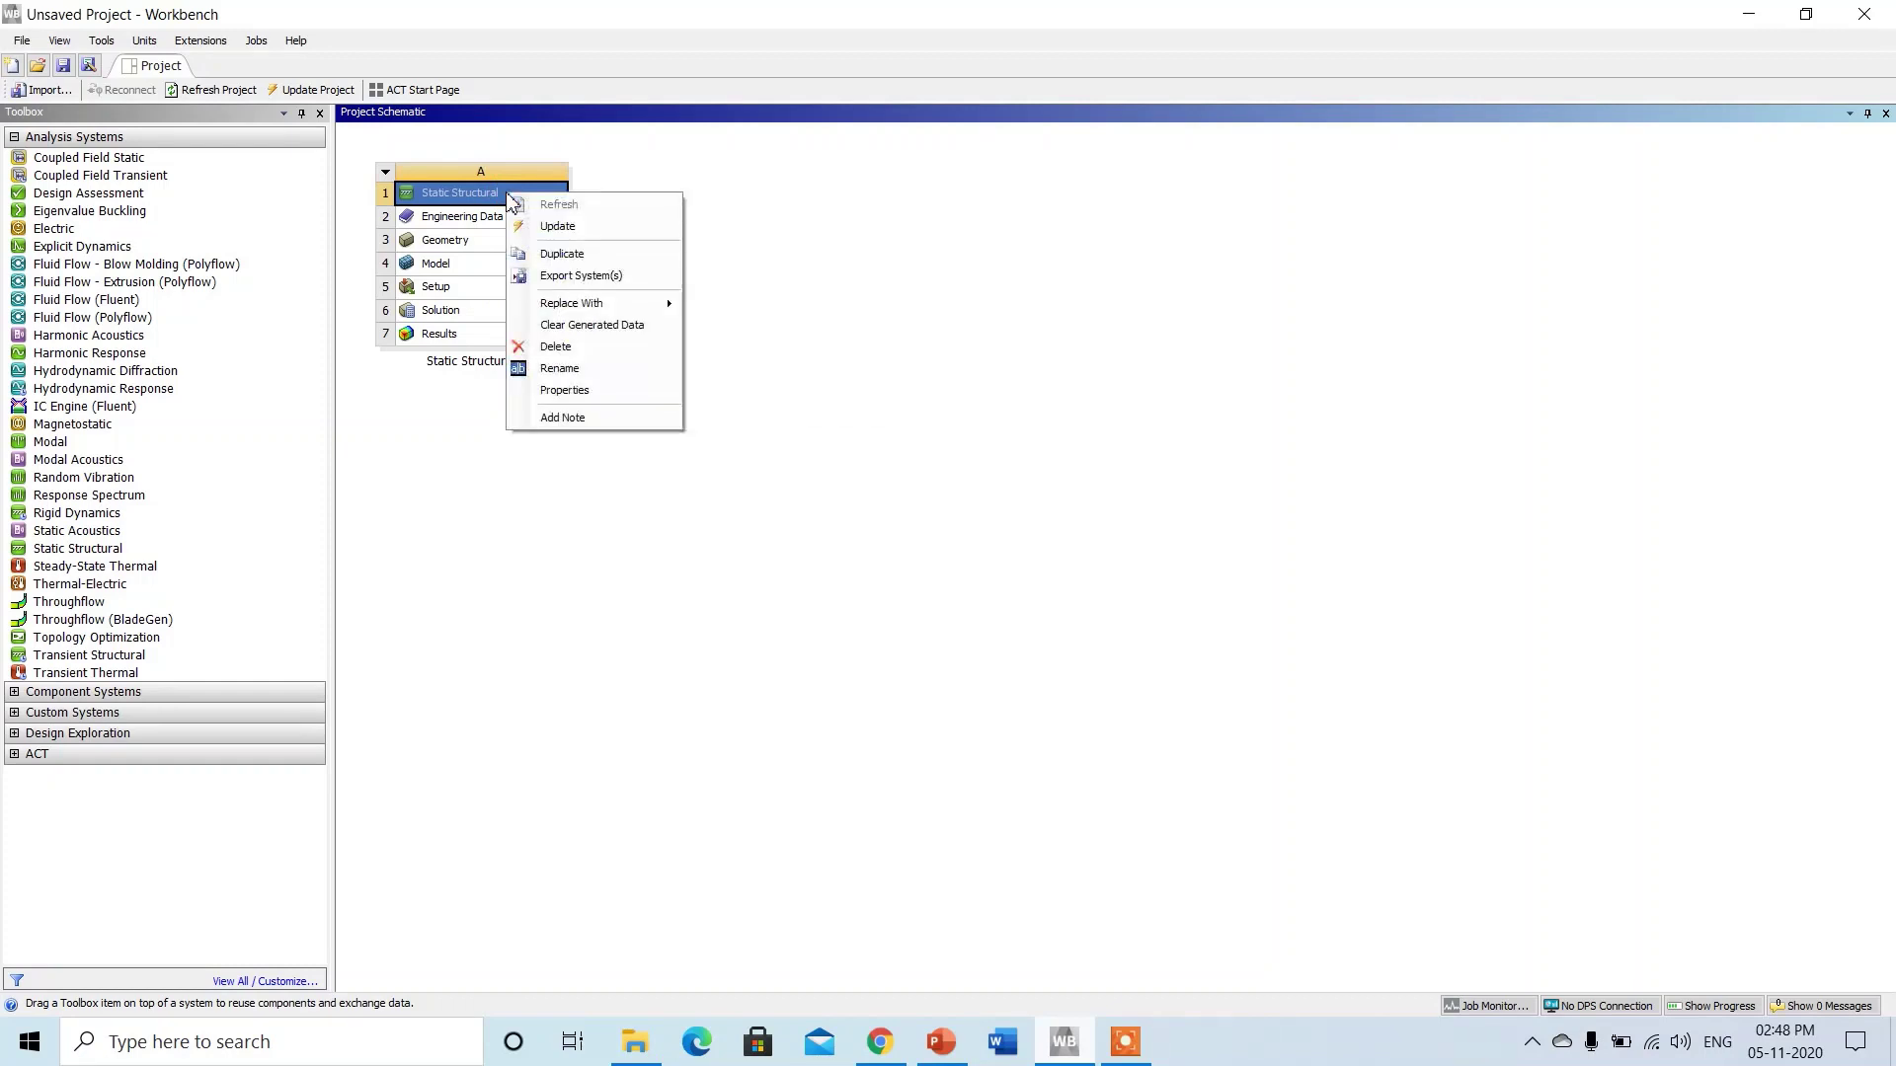
click(580, 374)
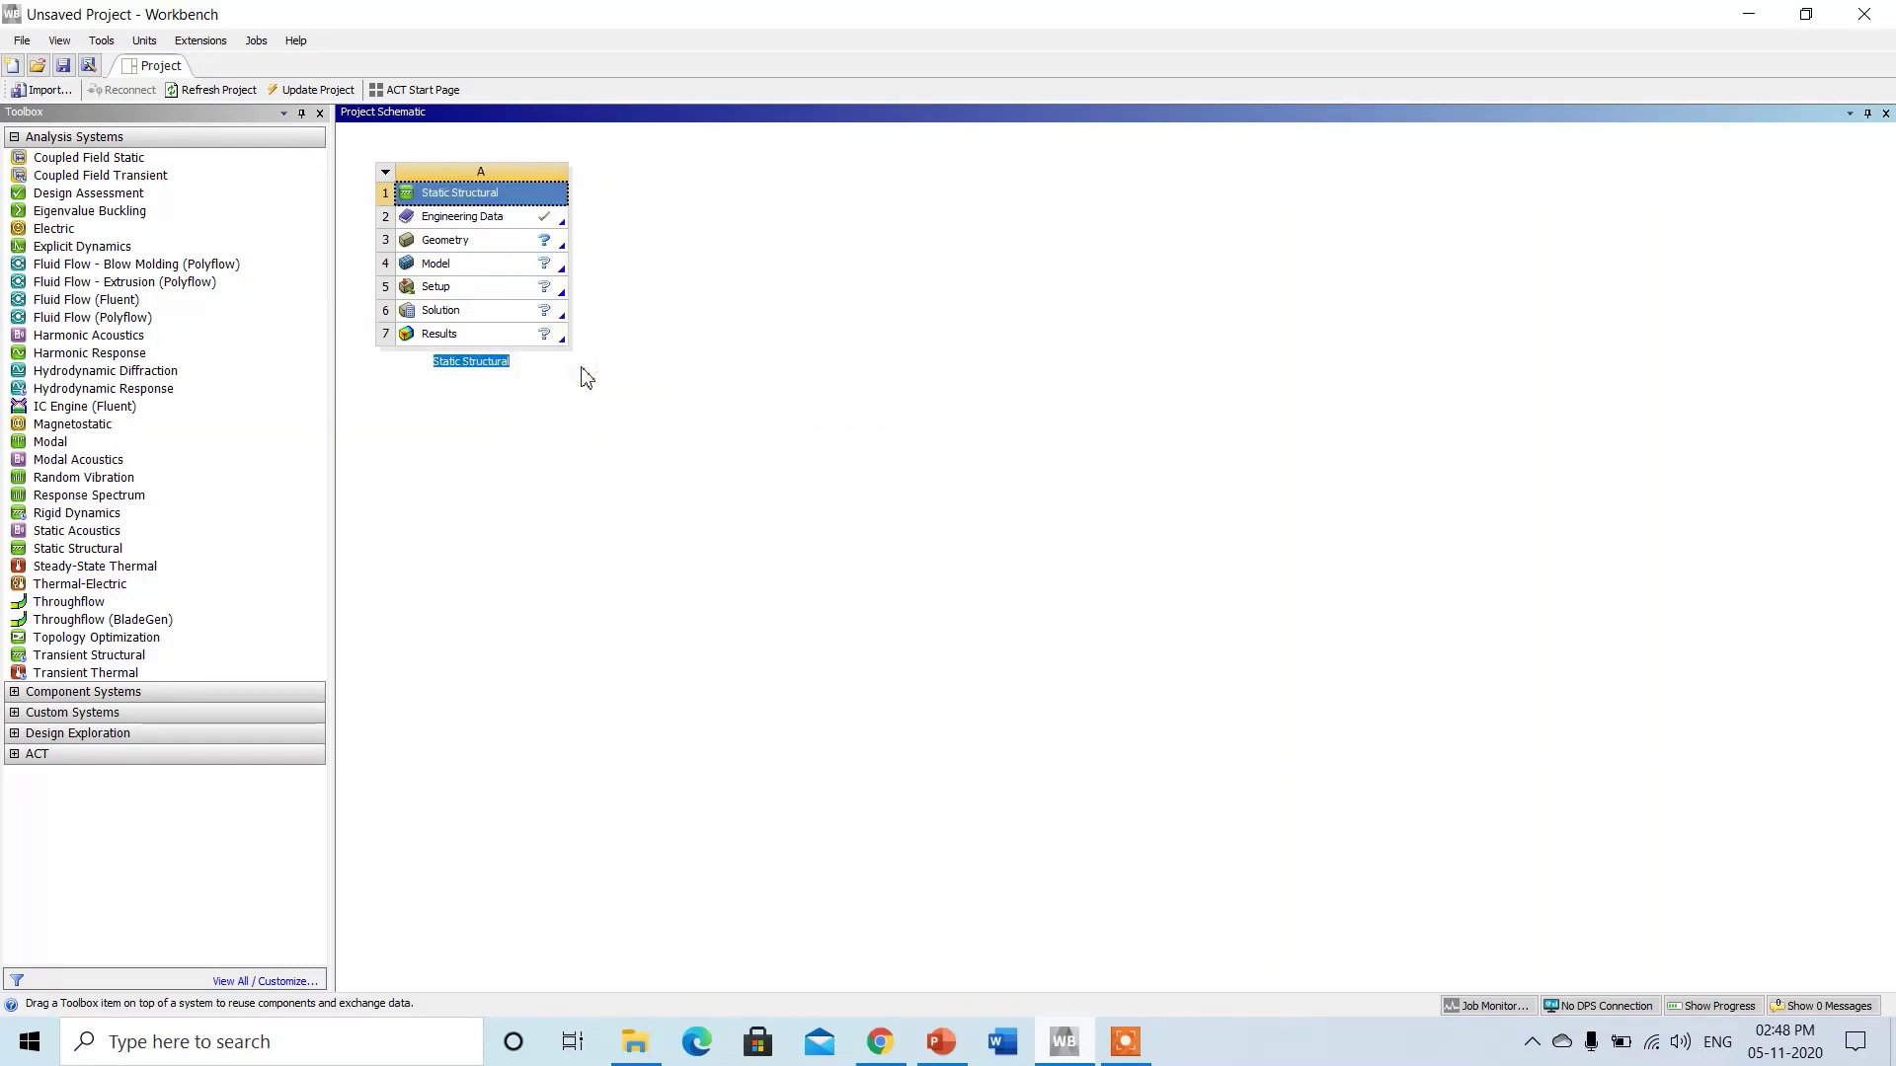
text(Plate i)
key(BackSpace)
text(with three holw)
key(BackSpace)
text(e)
key(Return)
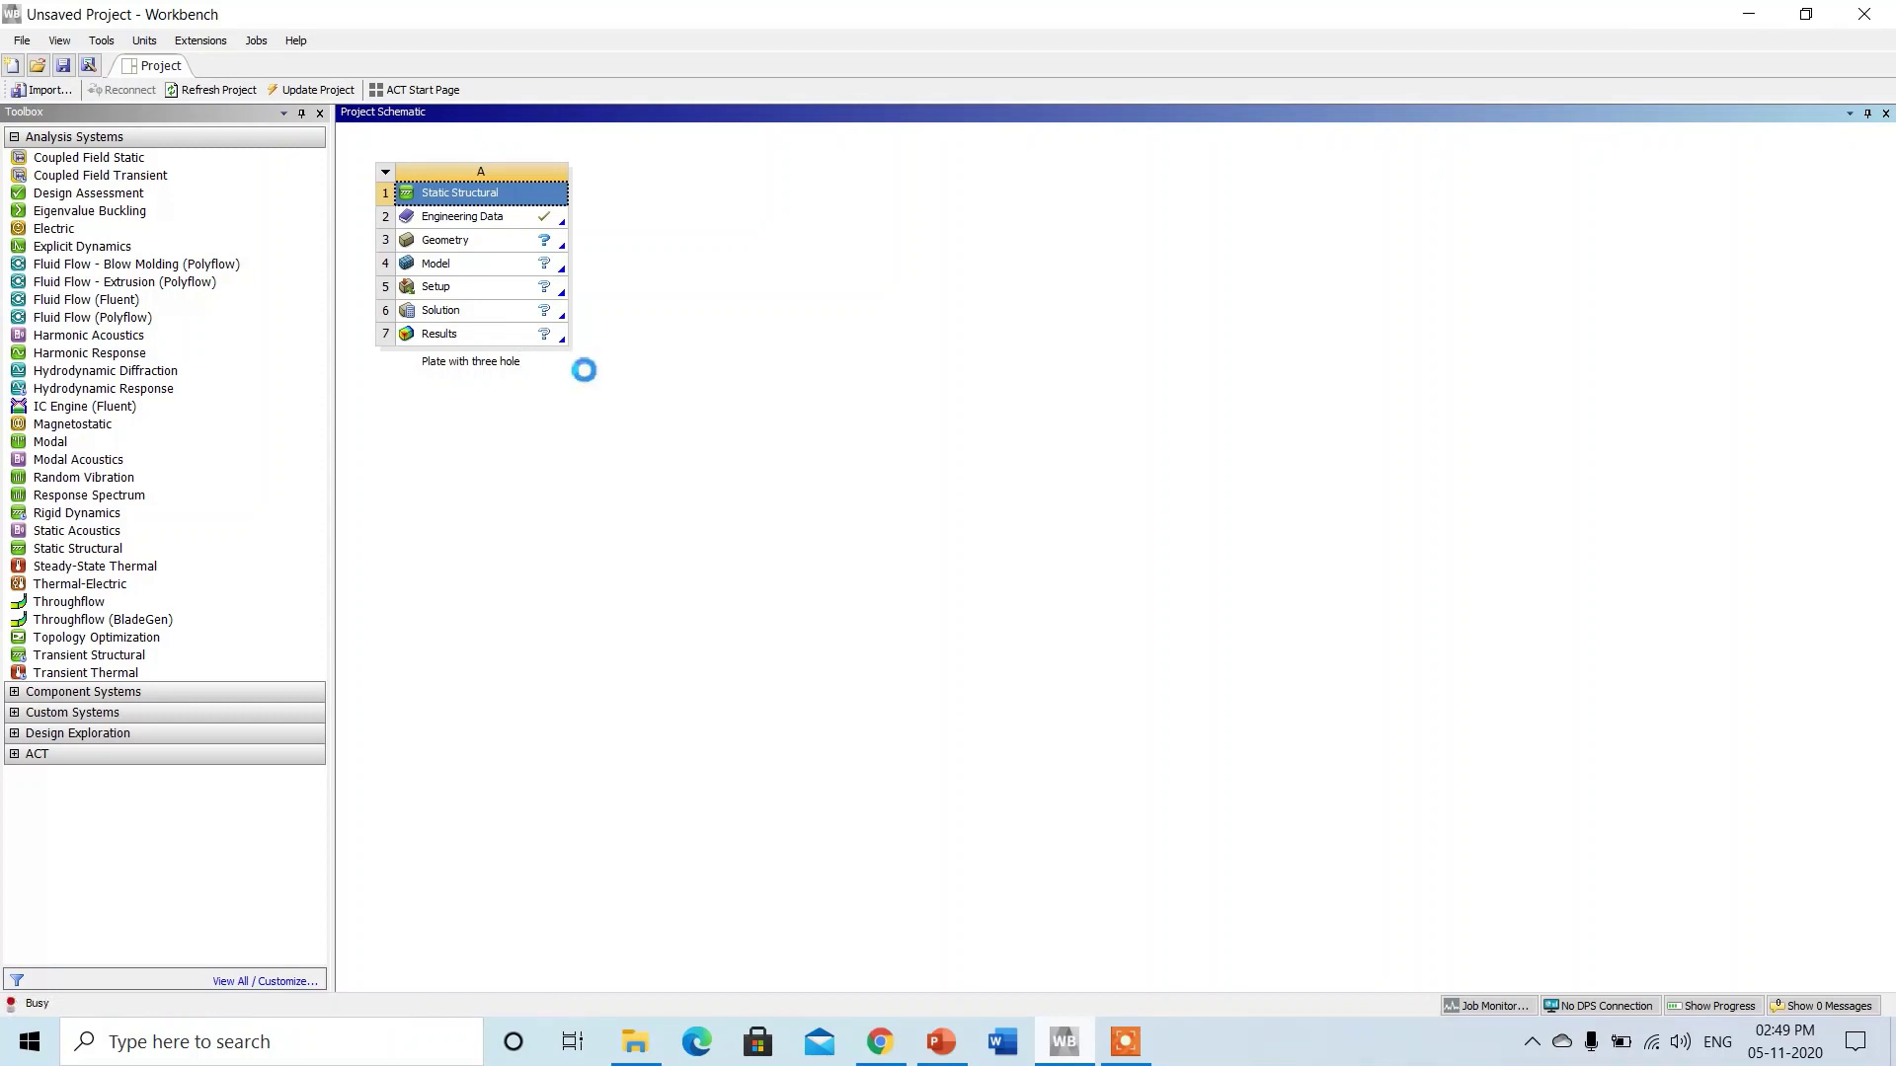
In Engineering Data, set the unit of Structural Steel's Young's Modulus to MPa and review its Poisson's Ratio.
double_click(503, 223)
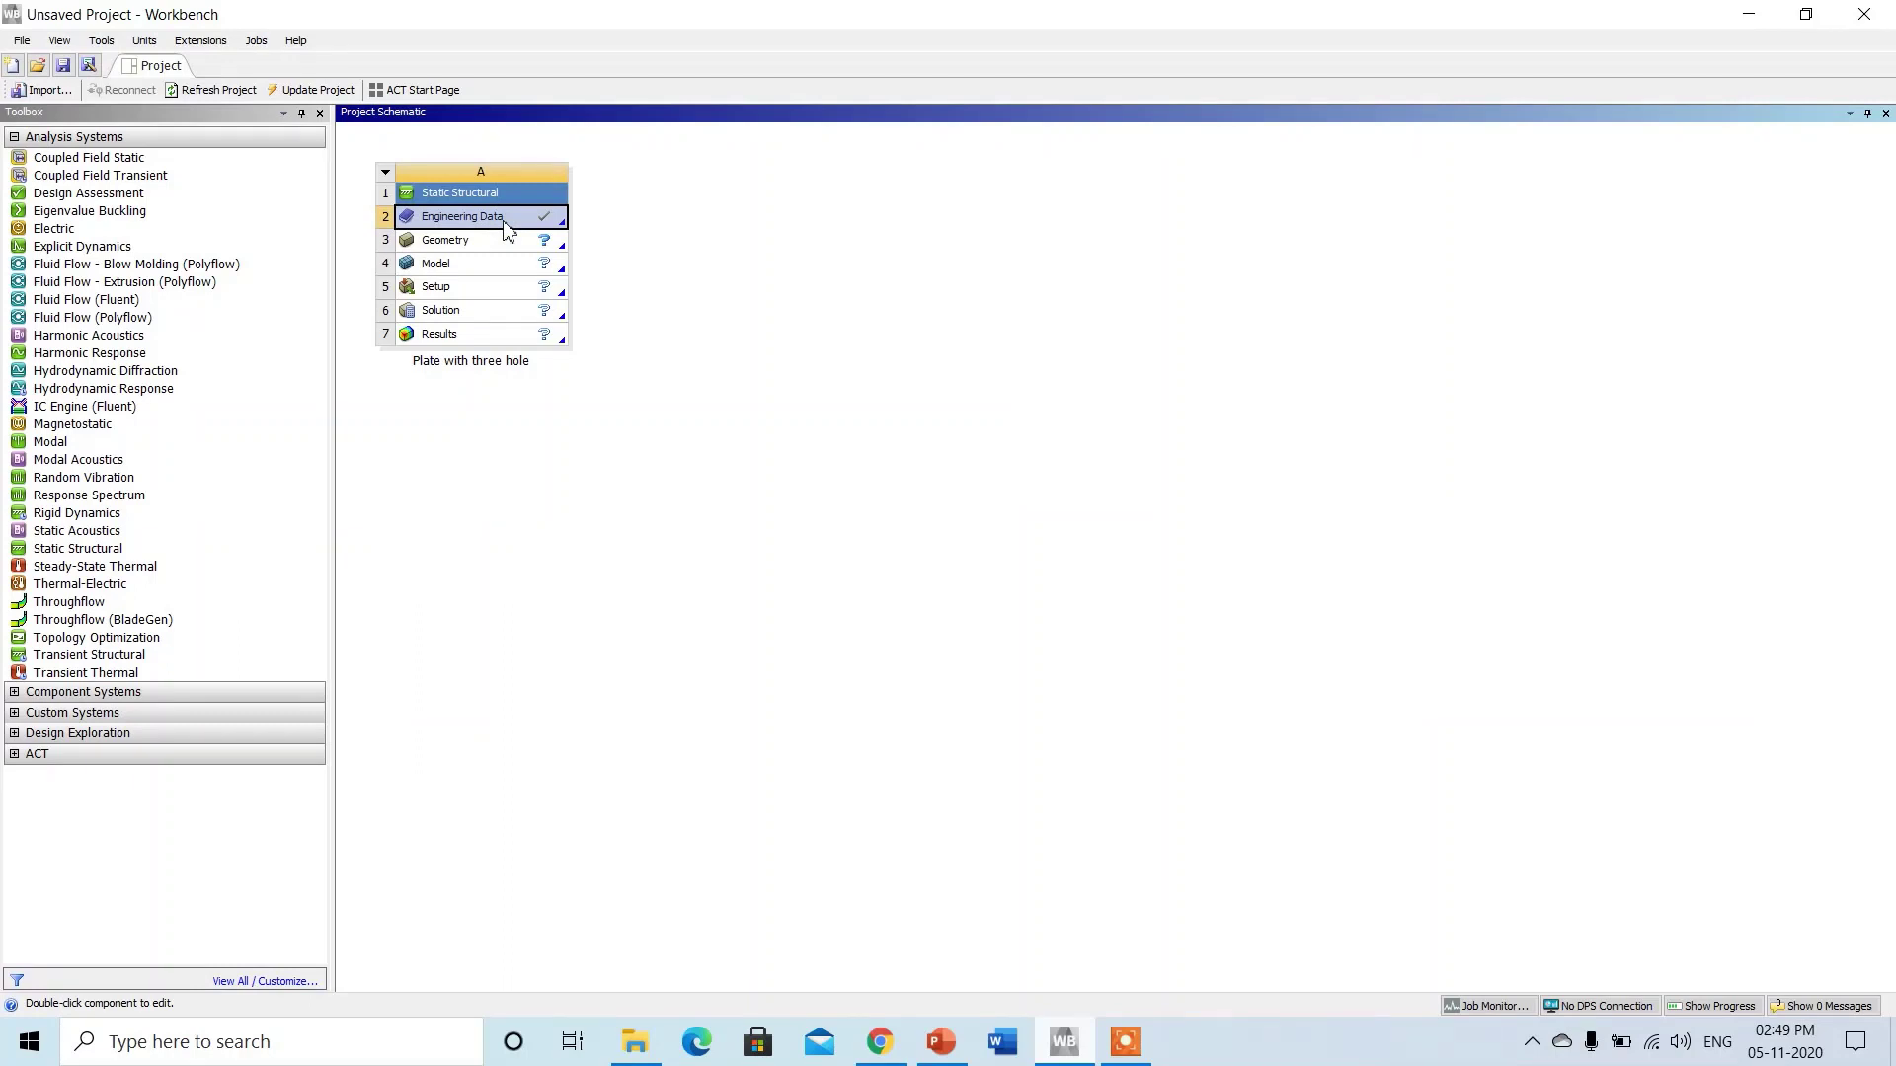
double_click(507, 227)
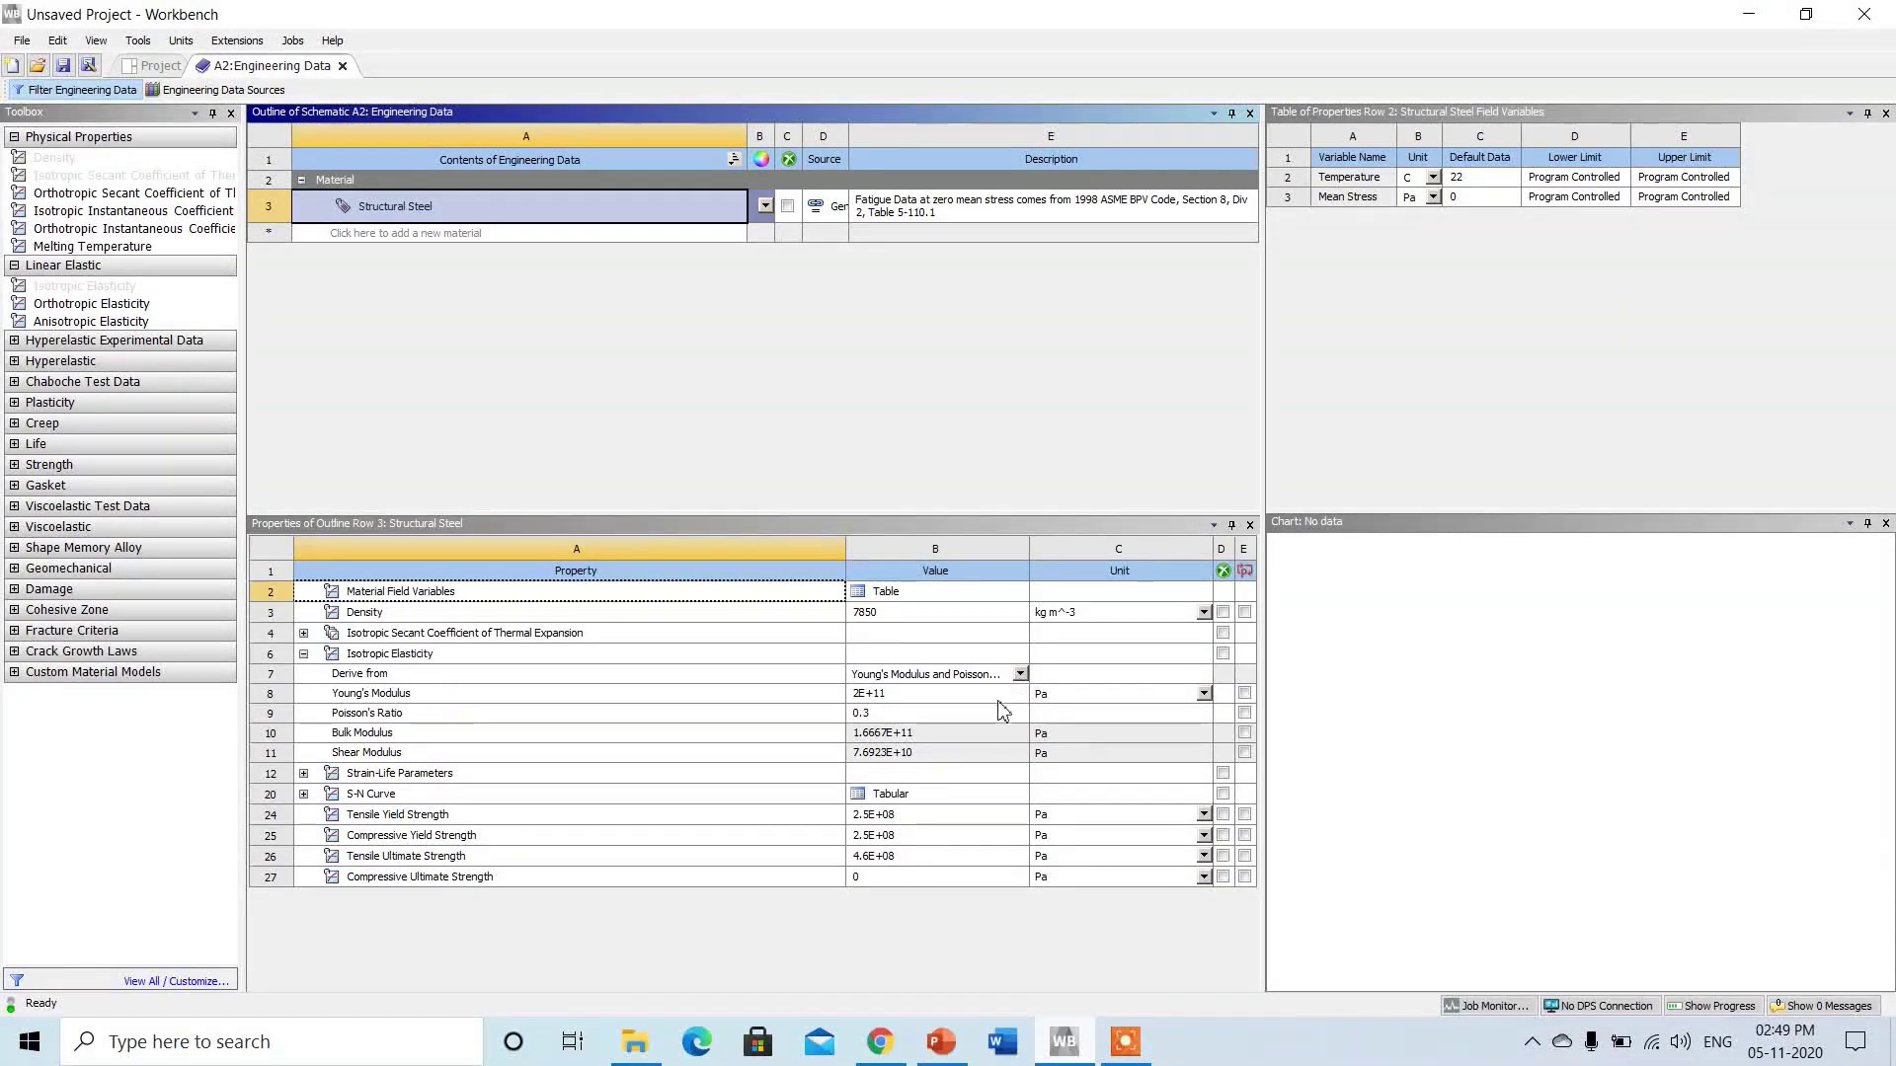
click(1204, 694)
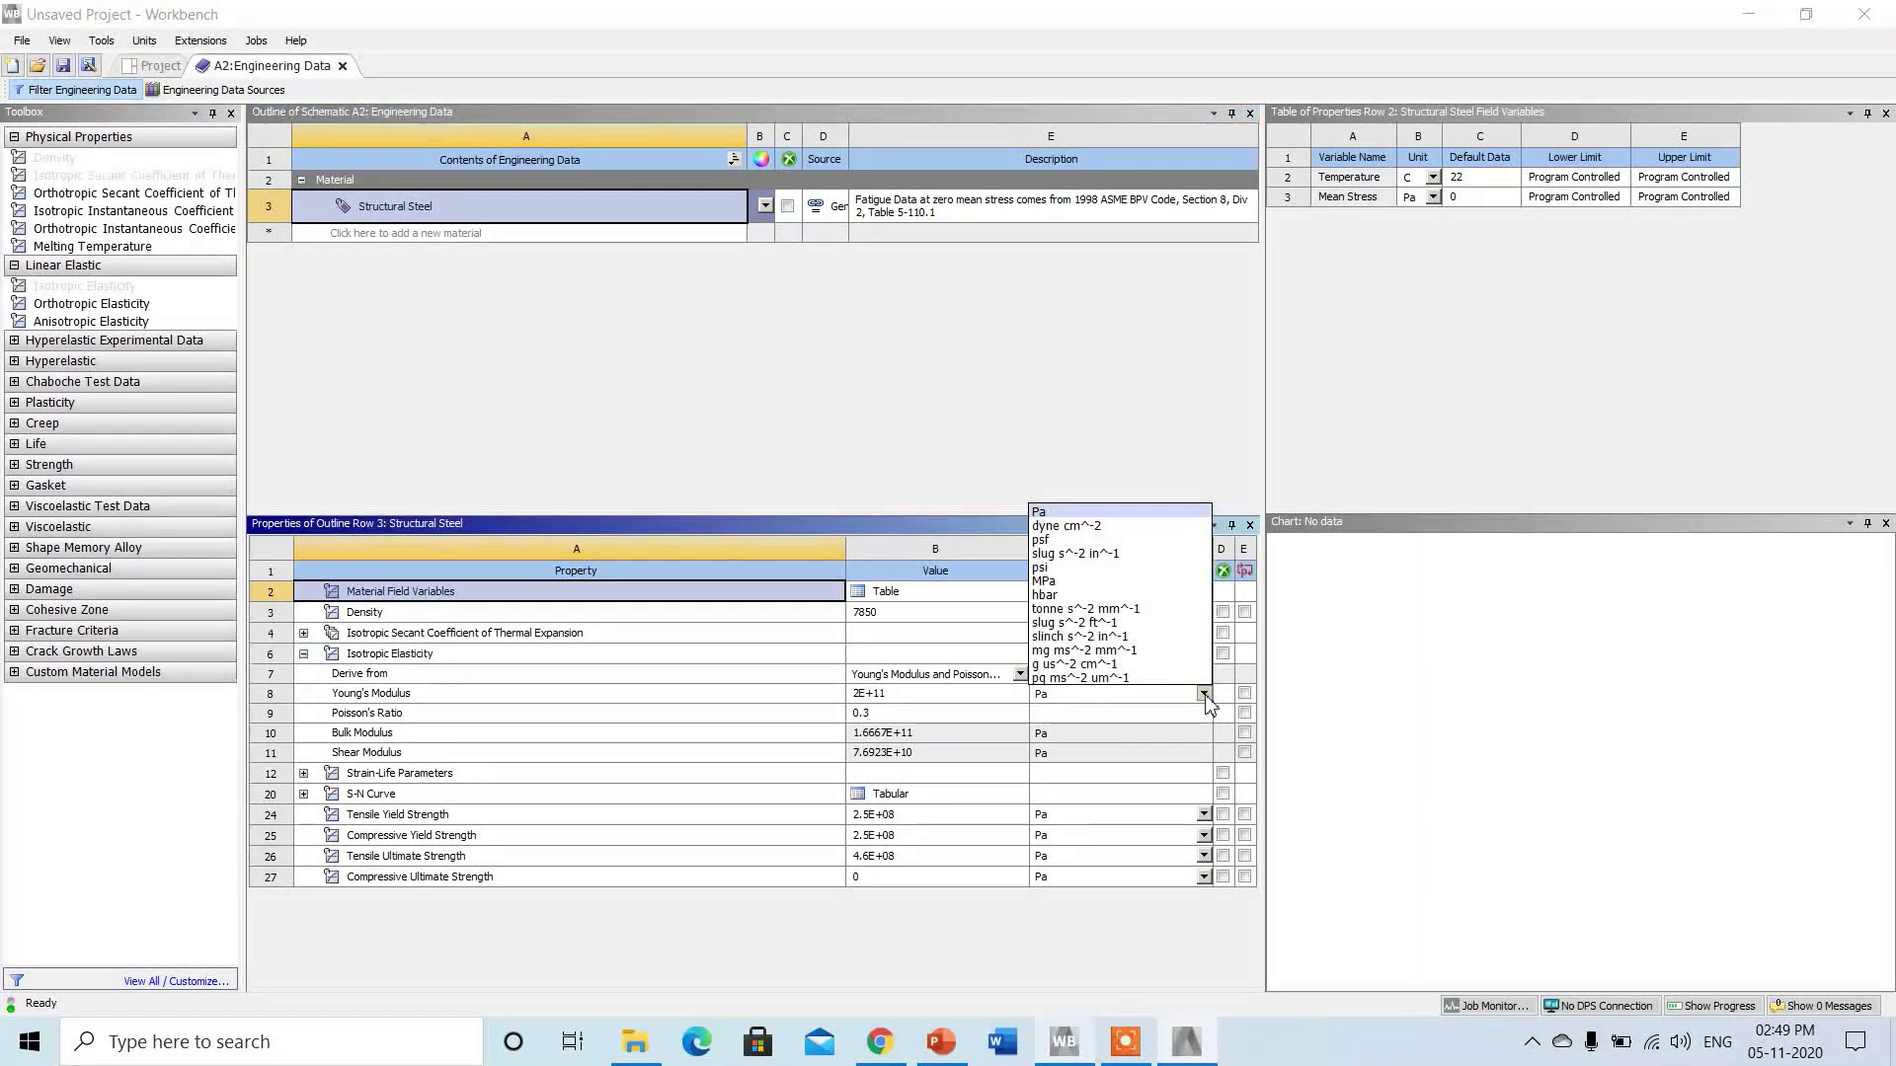
click(1123, 582)
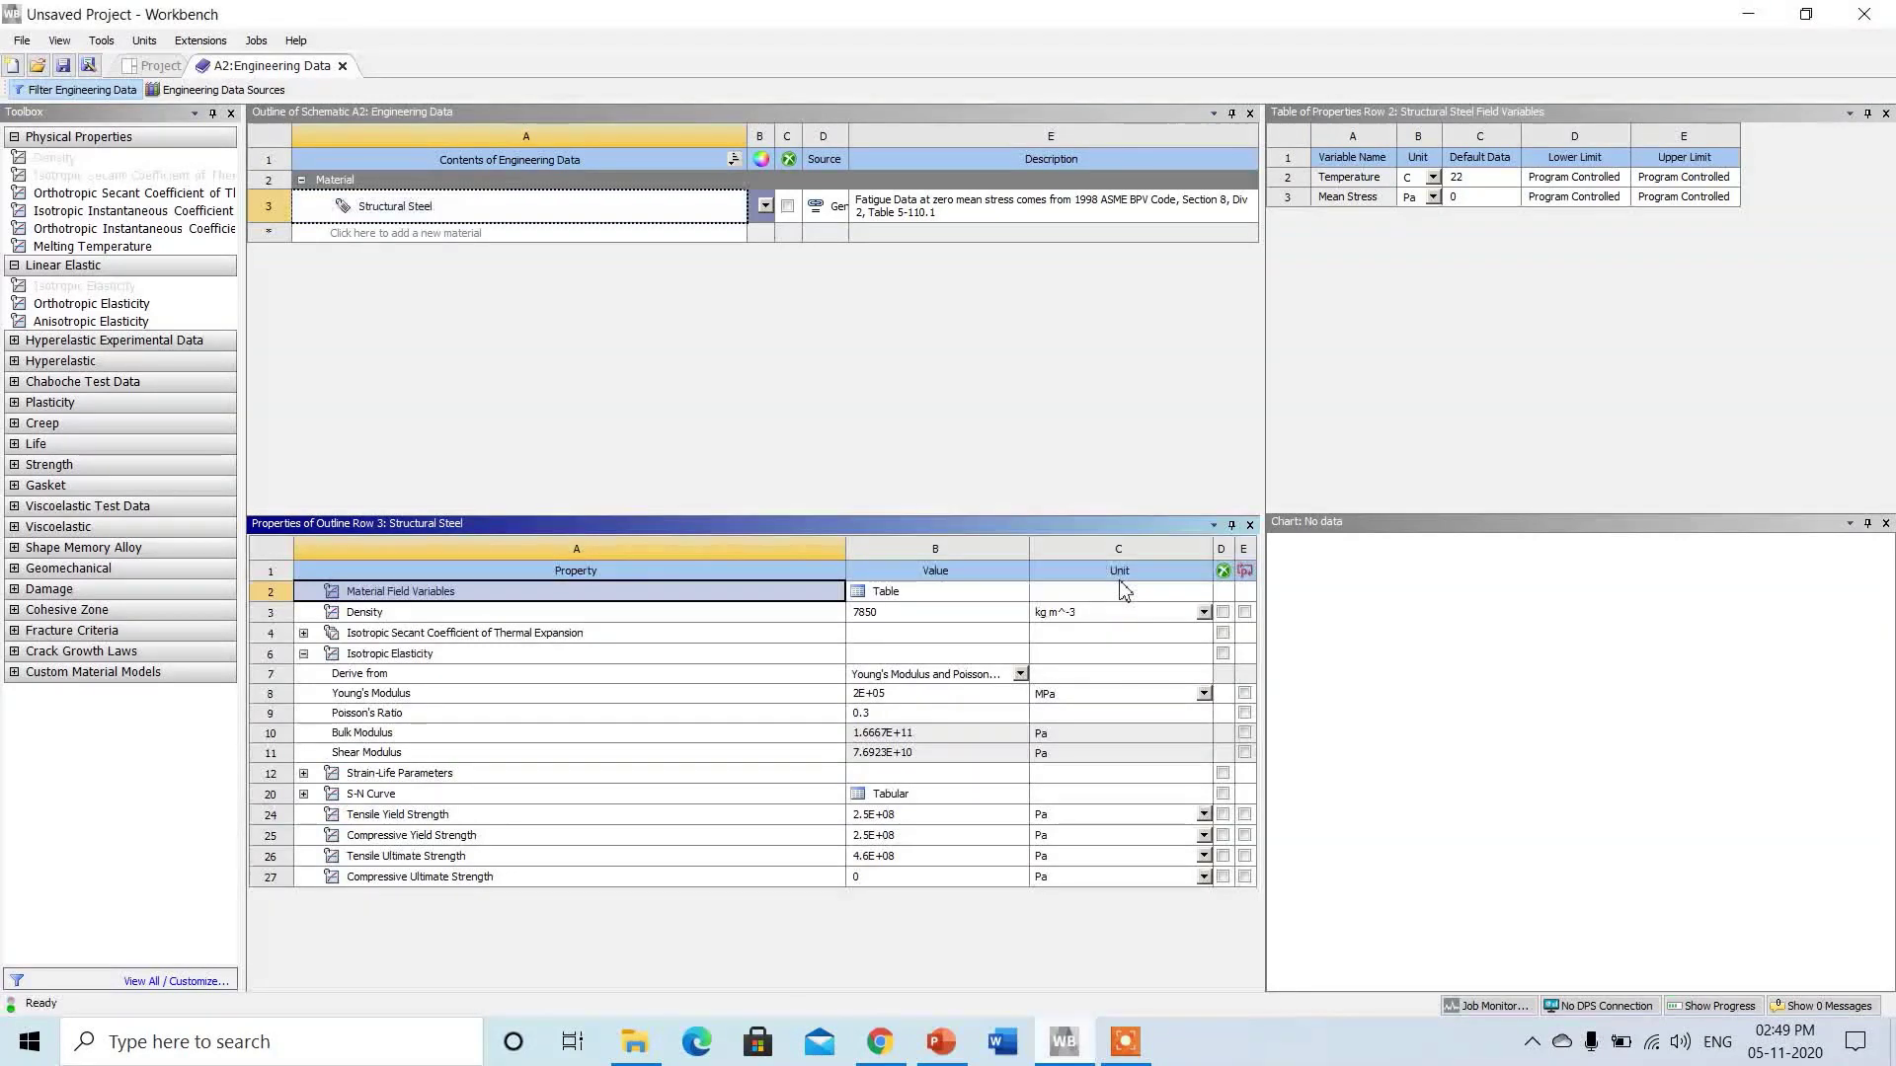
click(765, 696)
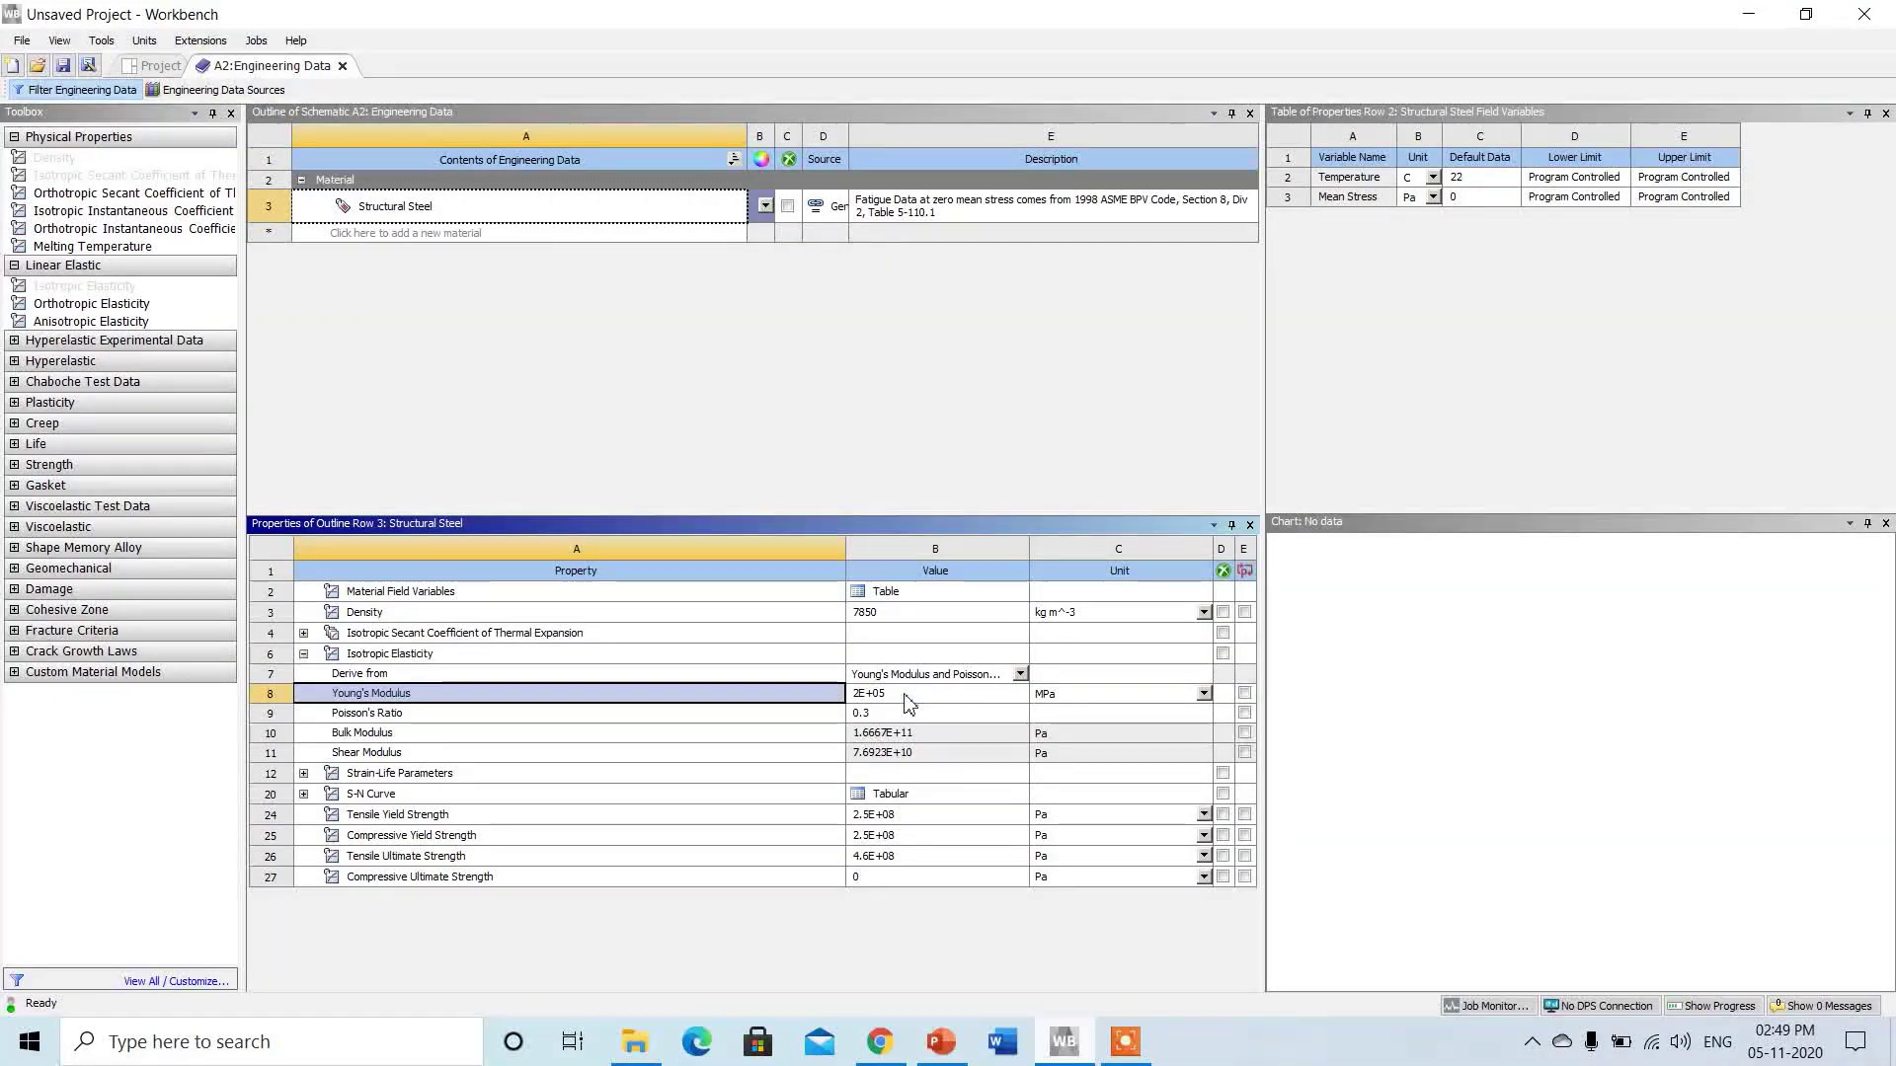
click(864, 713)
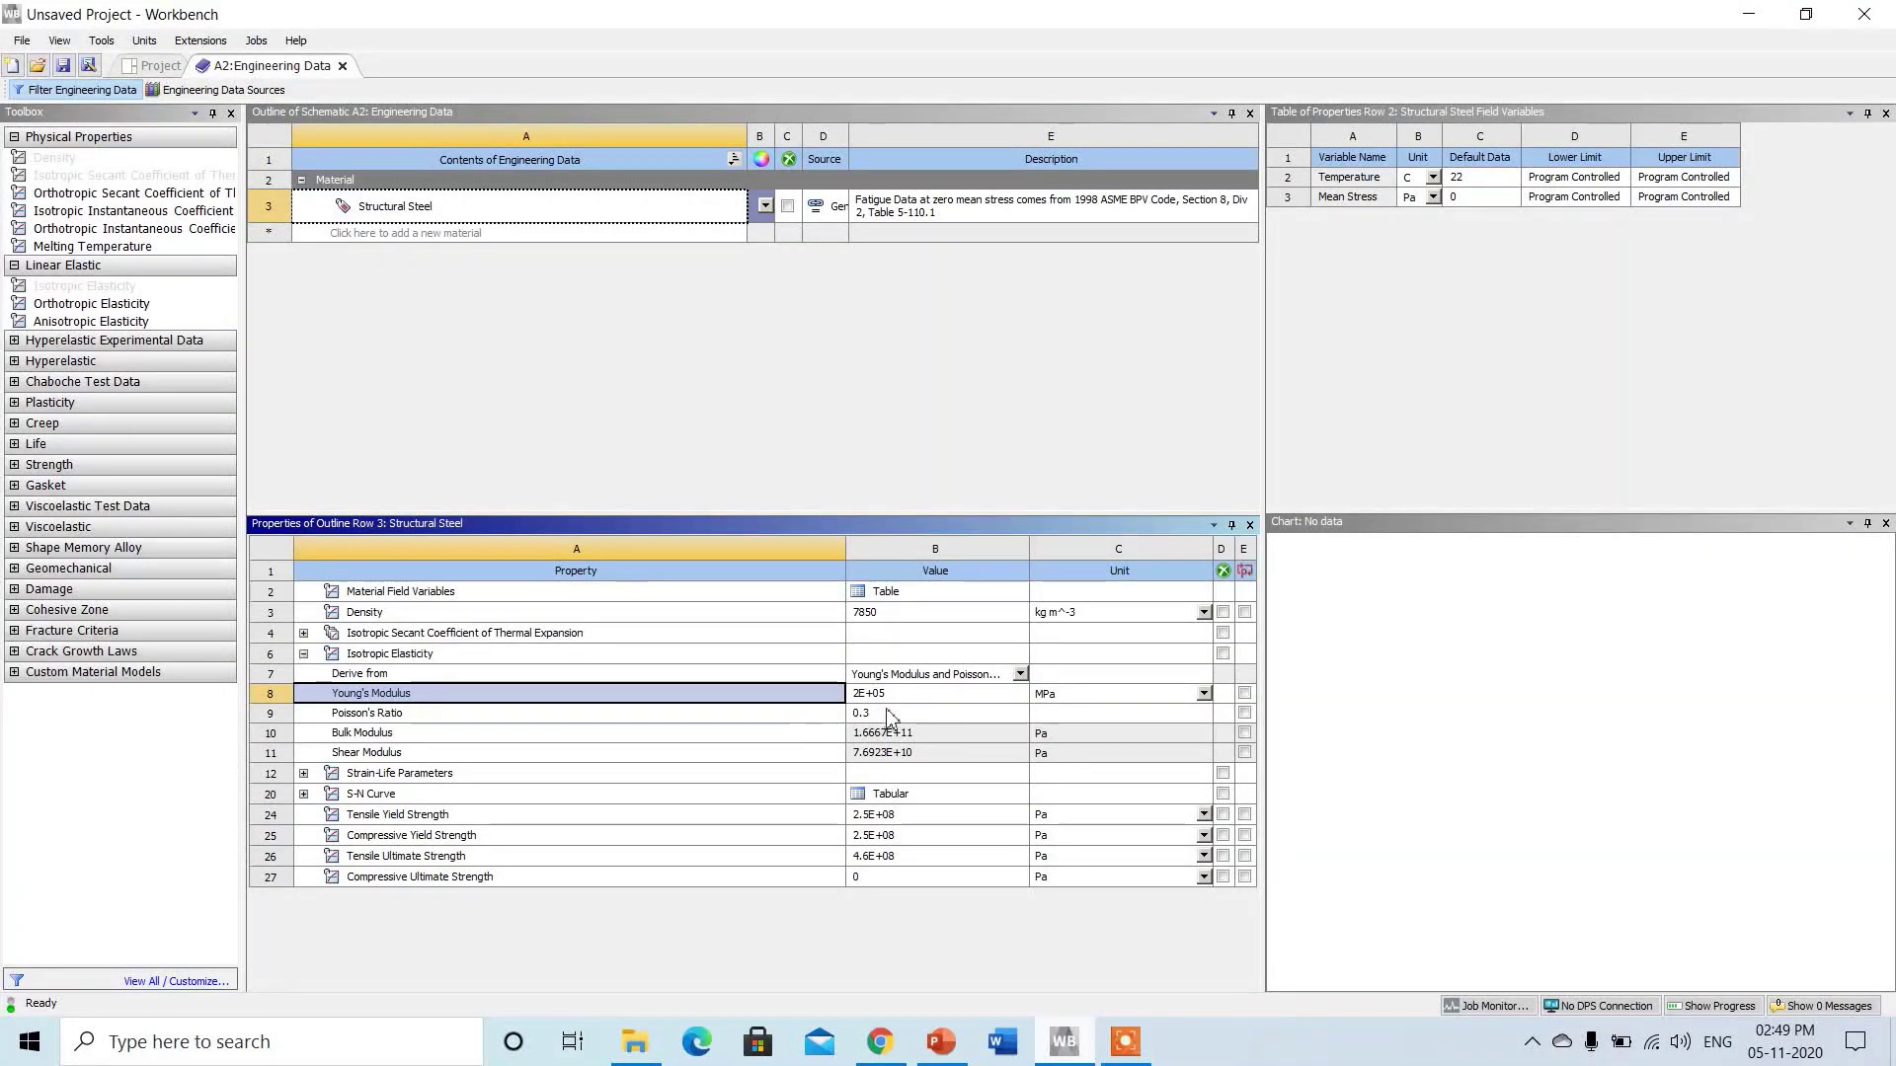
click(773, 715)
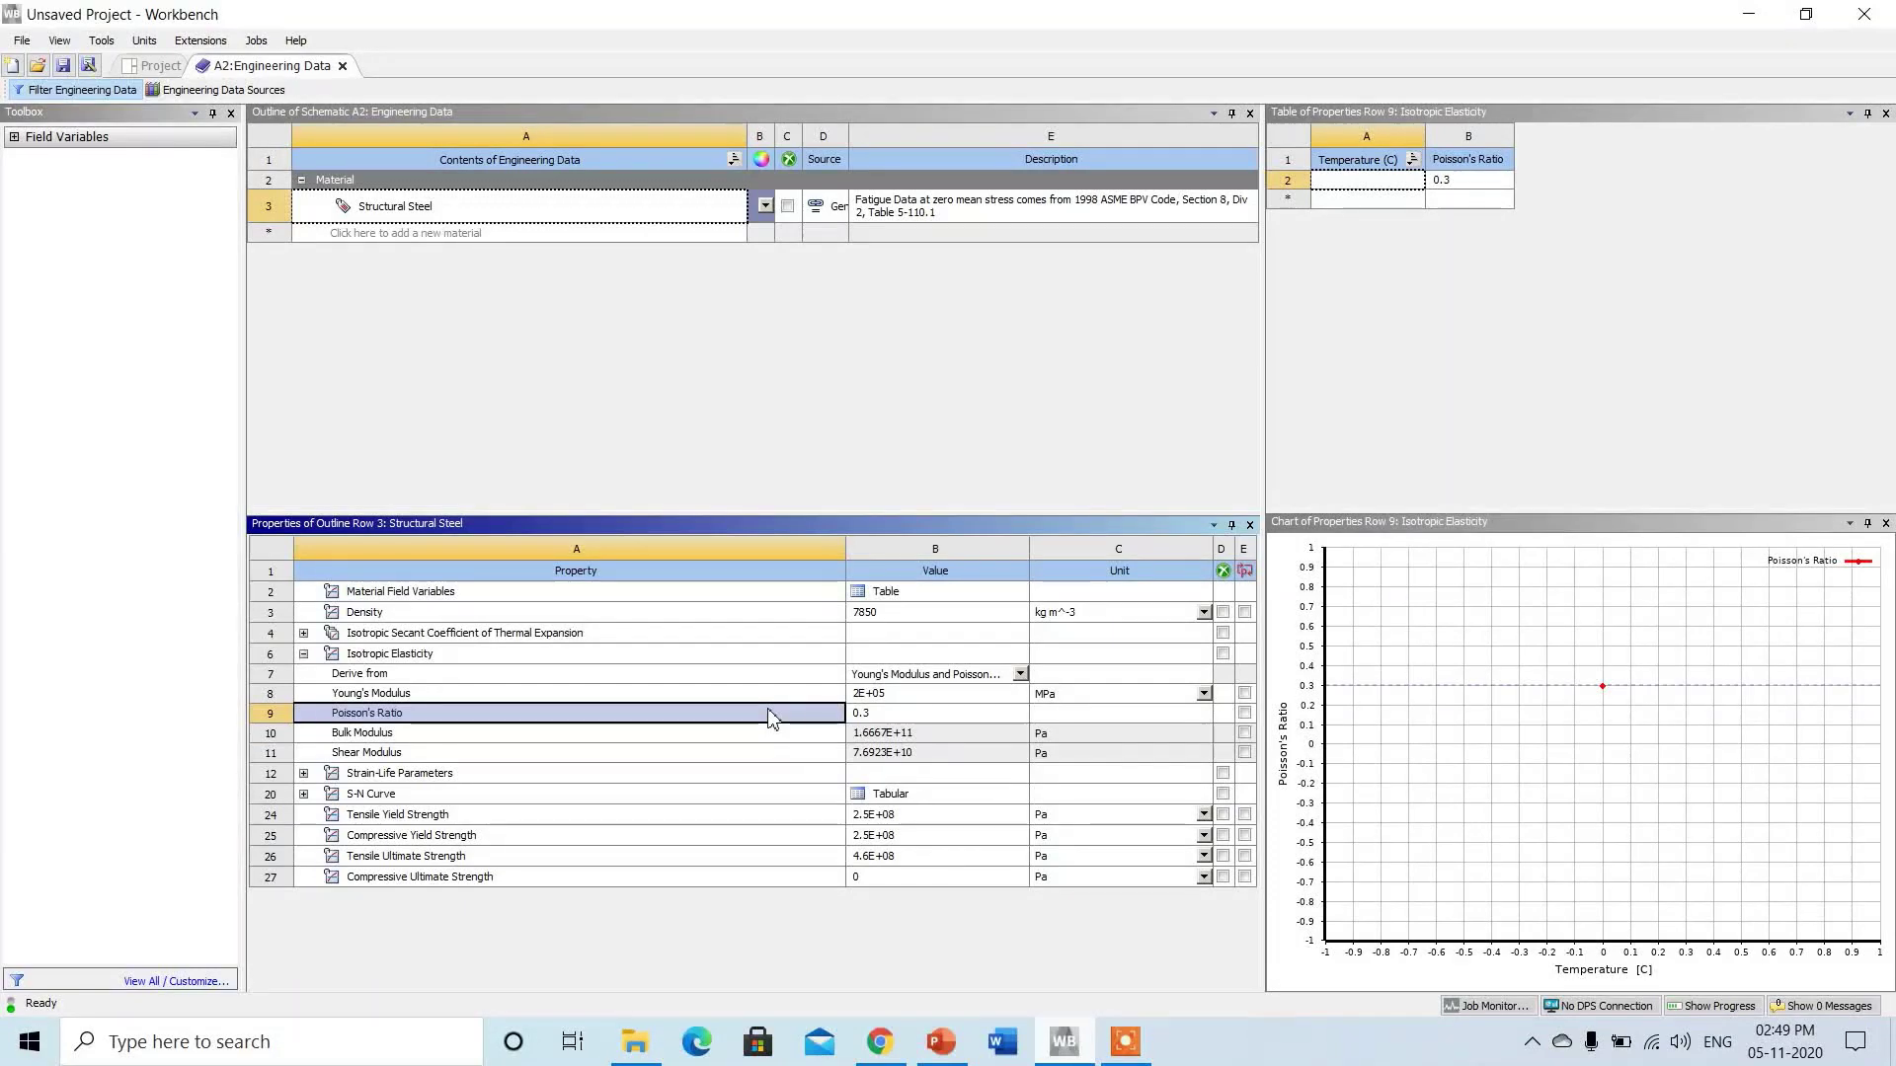
Return to the project schematic, create a new DesignModeler geometry for the system and set its length unit to millimetres.
click(156, 67)
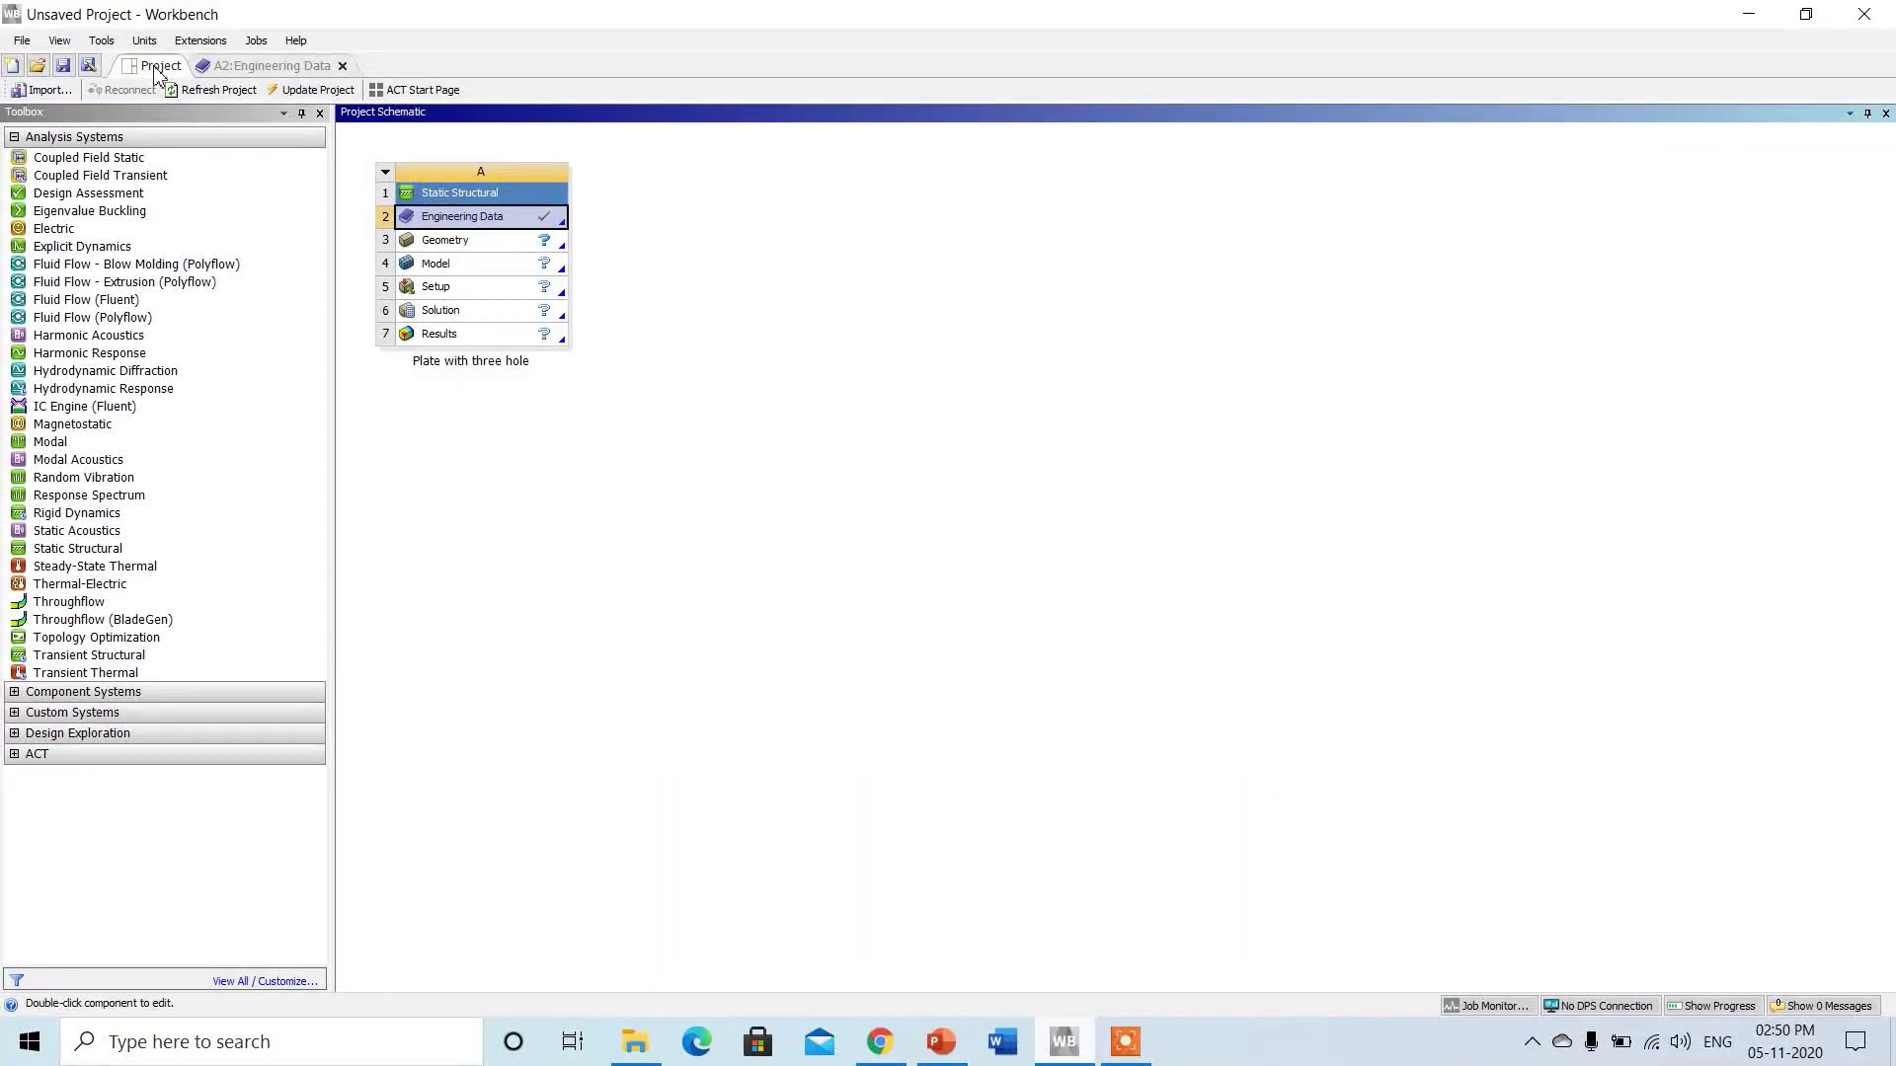
click(499, 251)
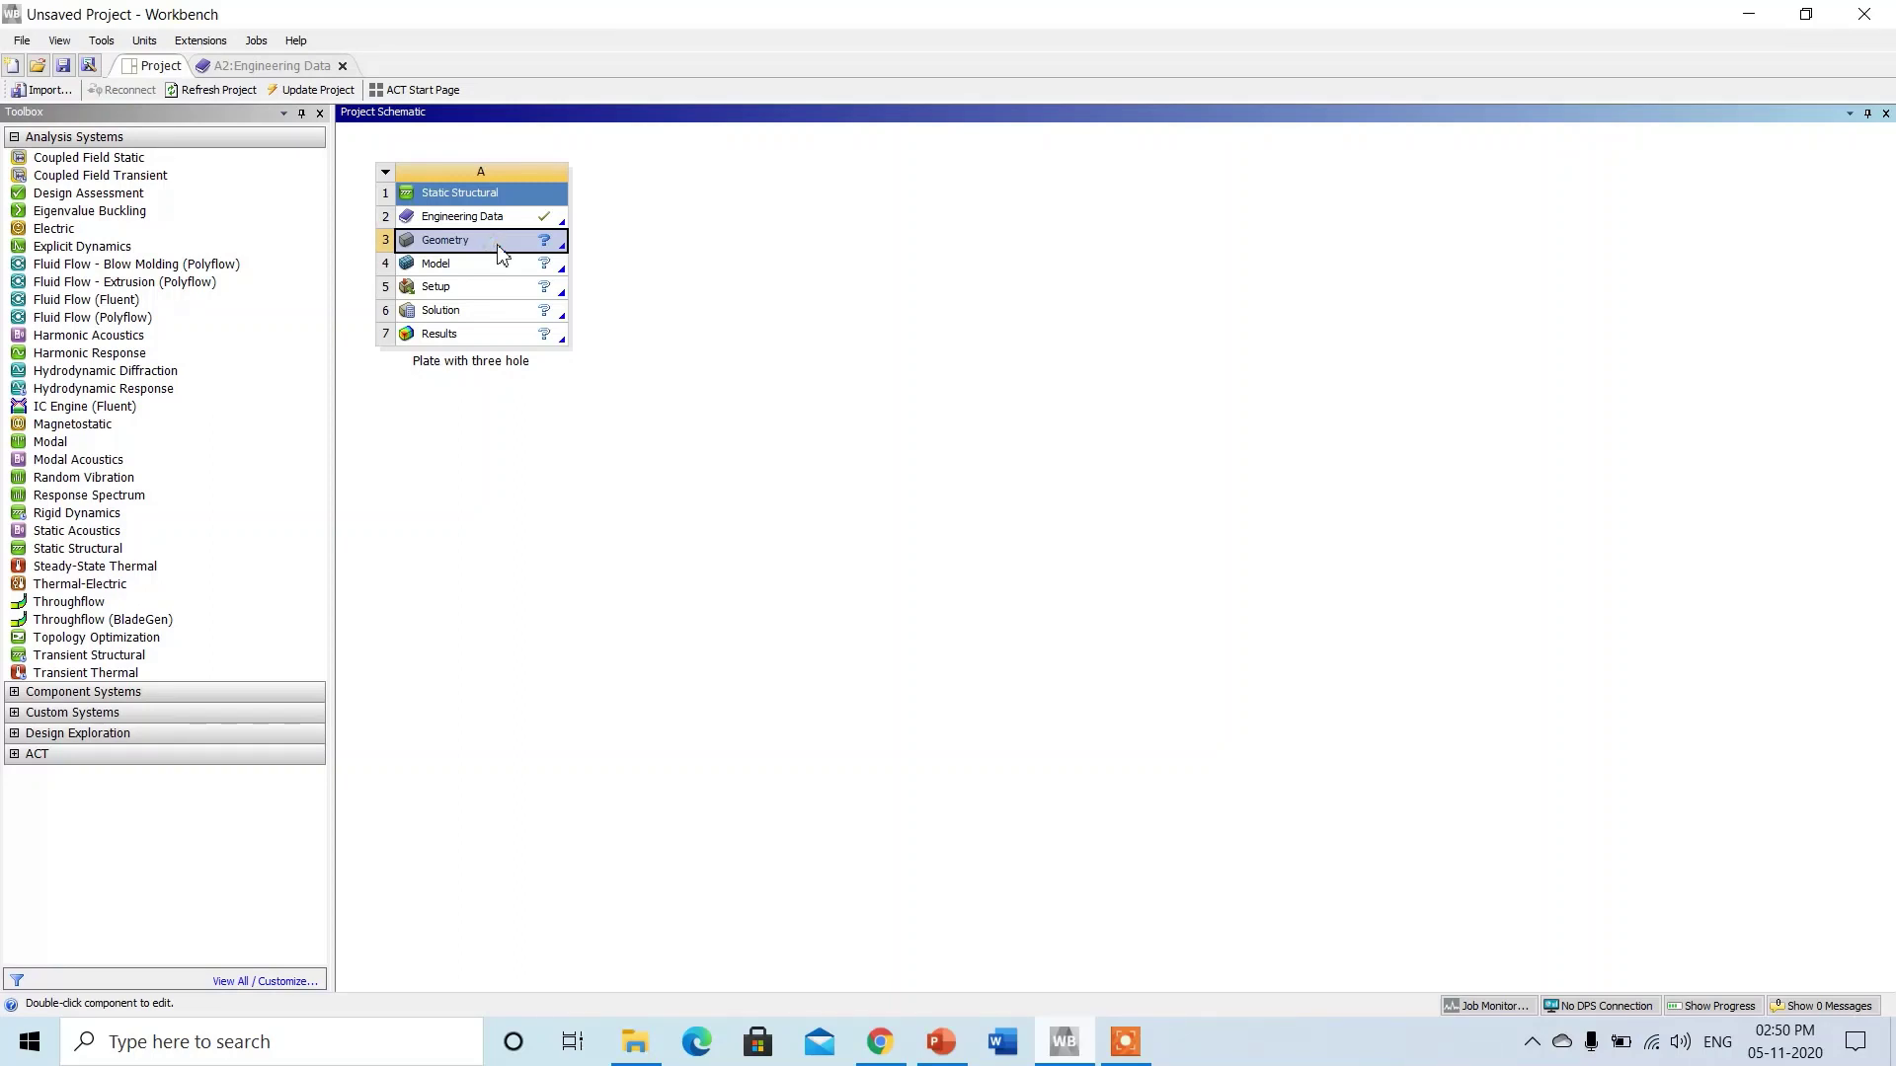
right_click(500, 251)
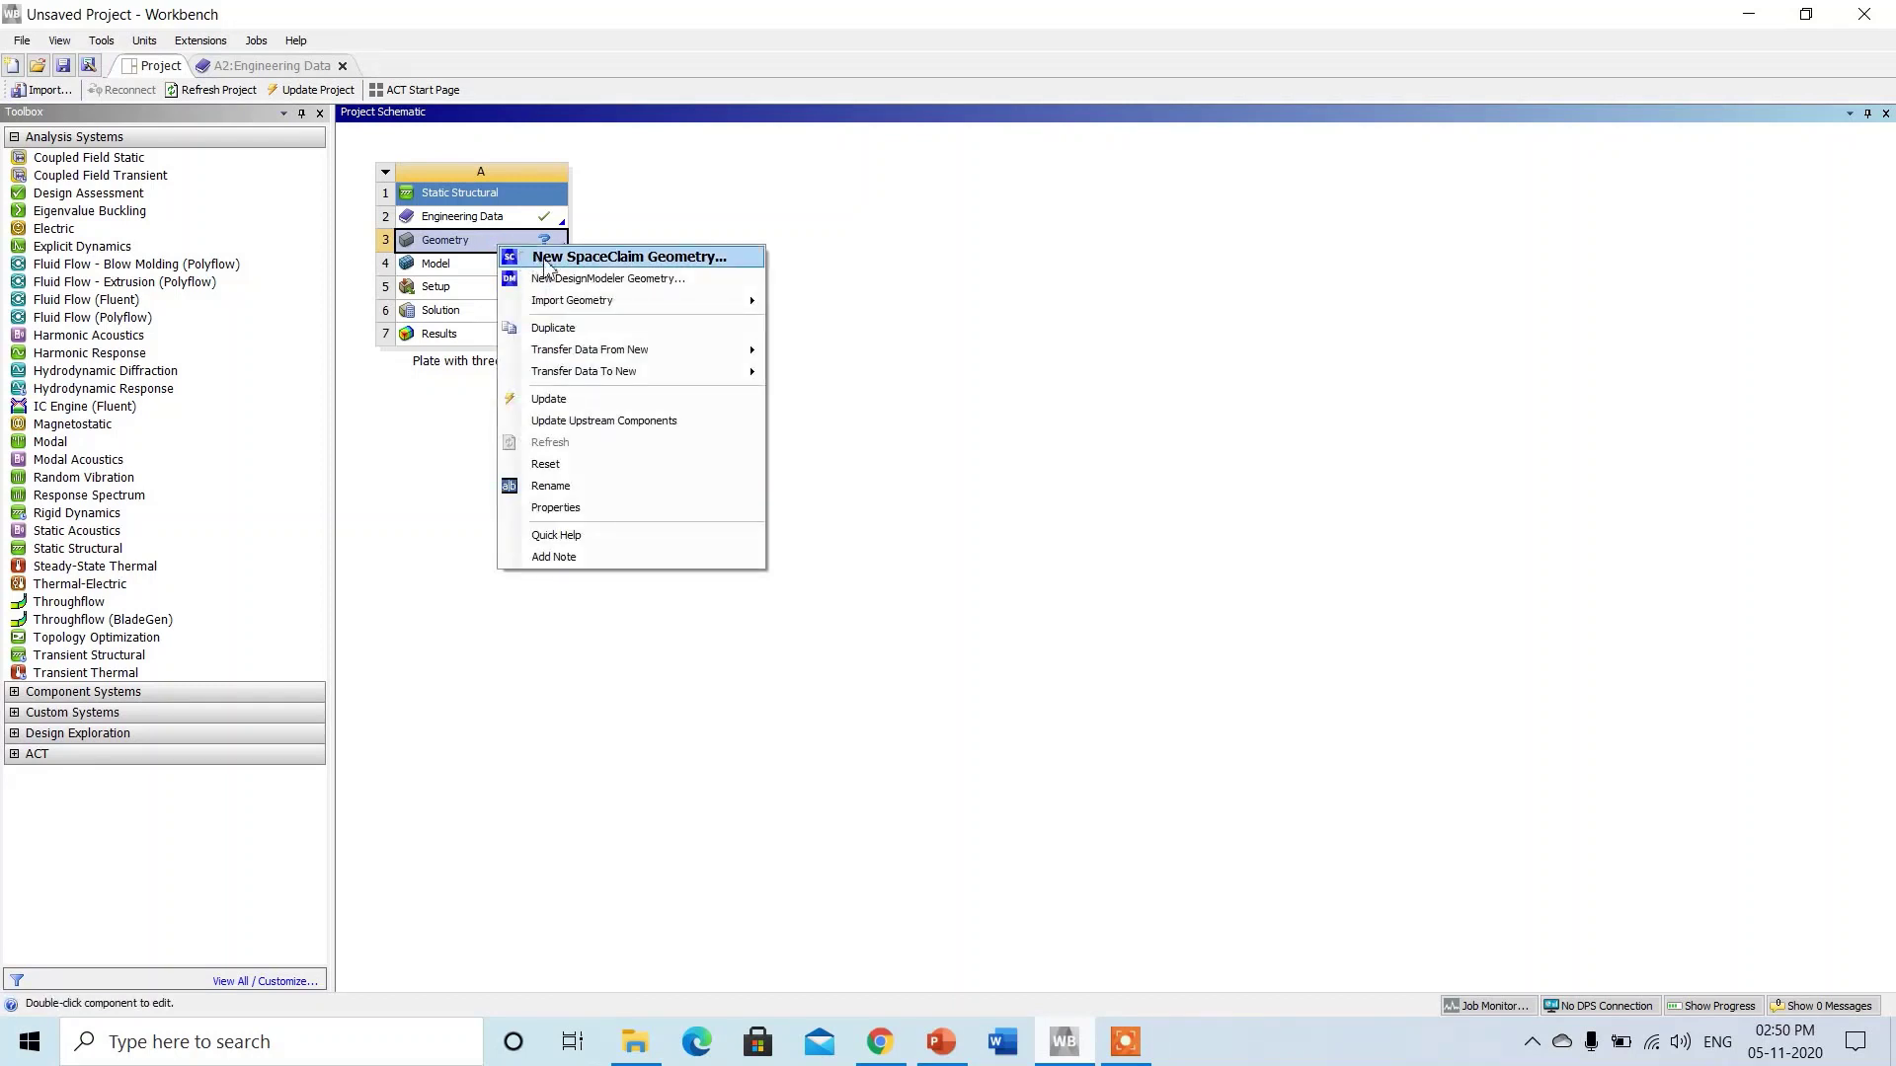
click(652, 286)
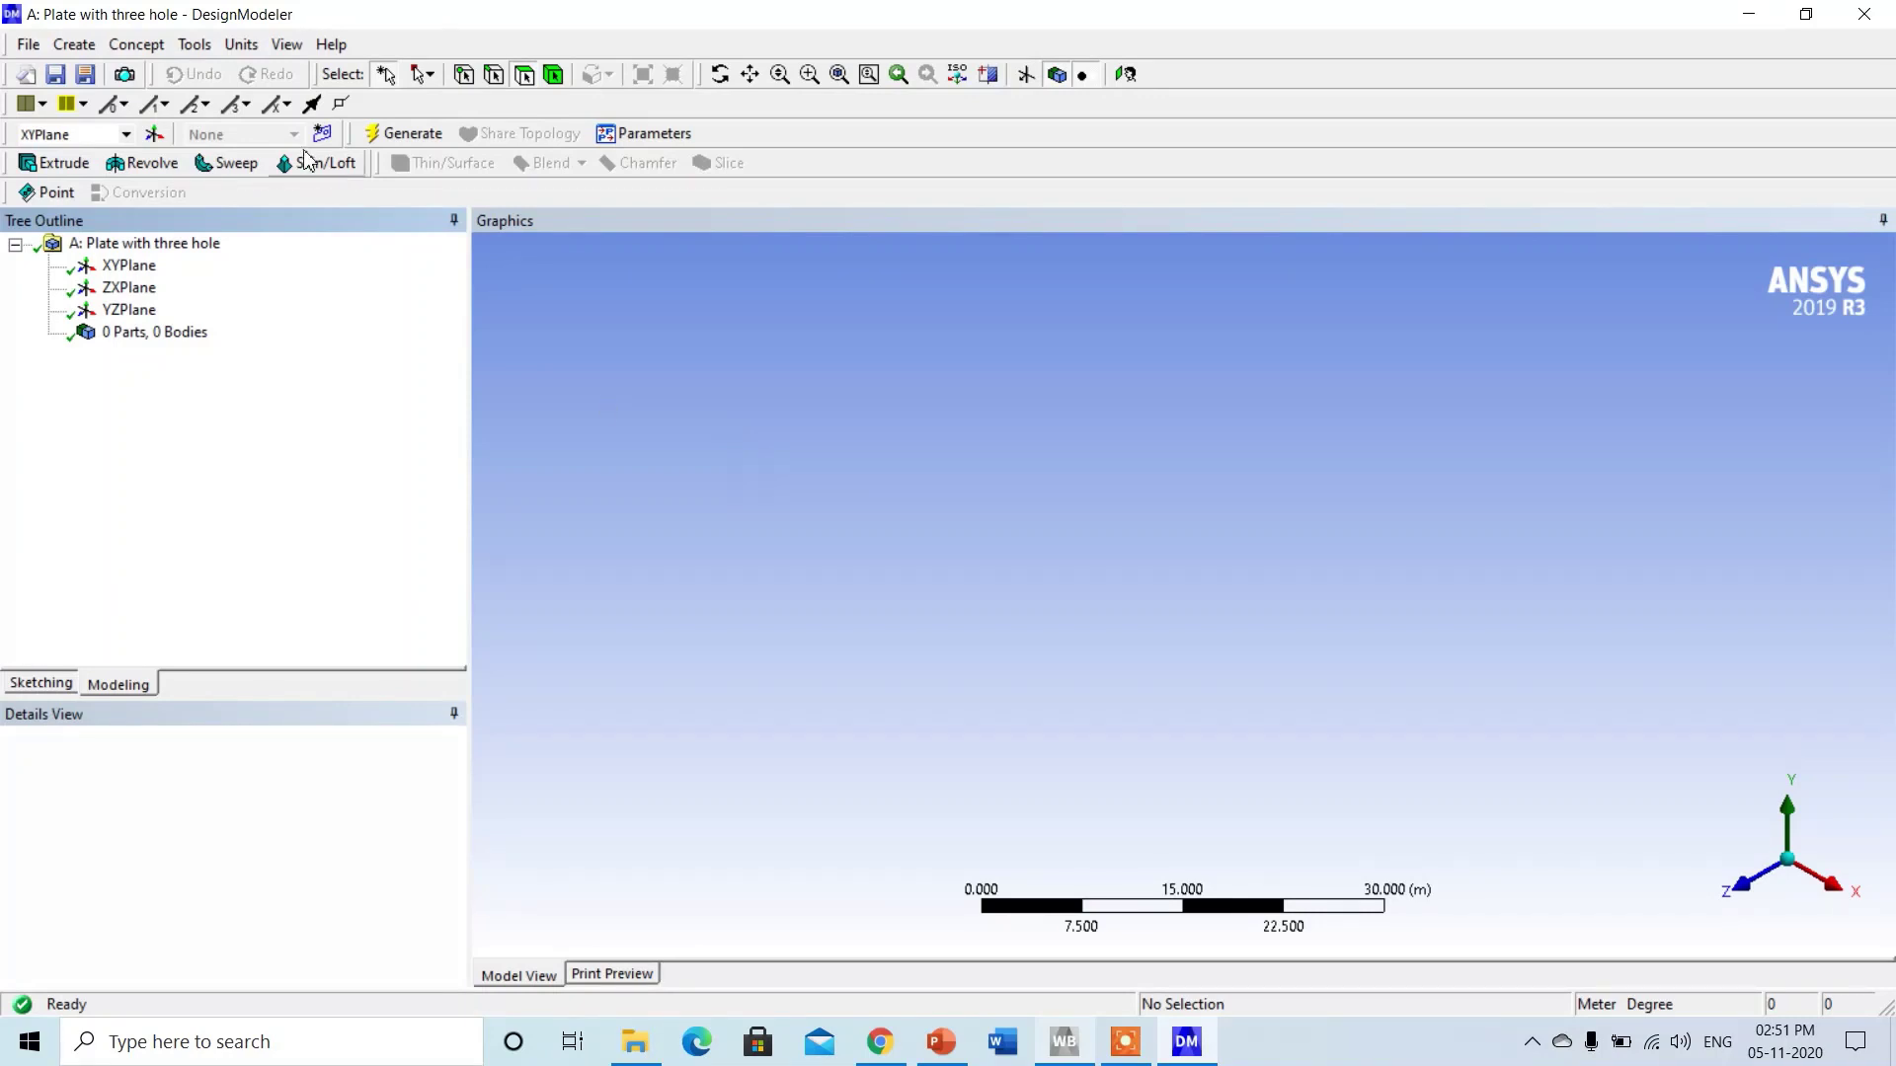
click(243, 45)
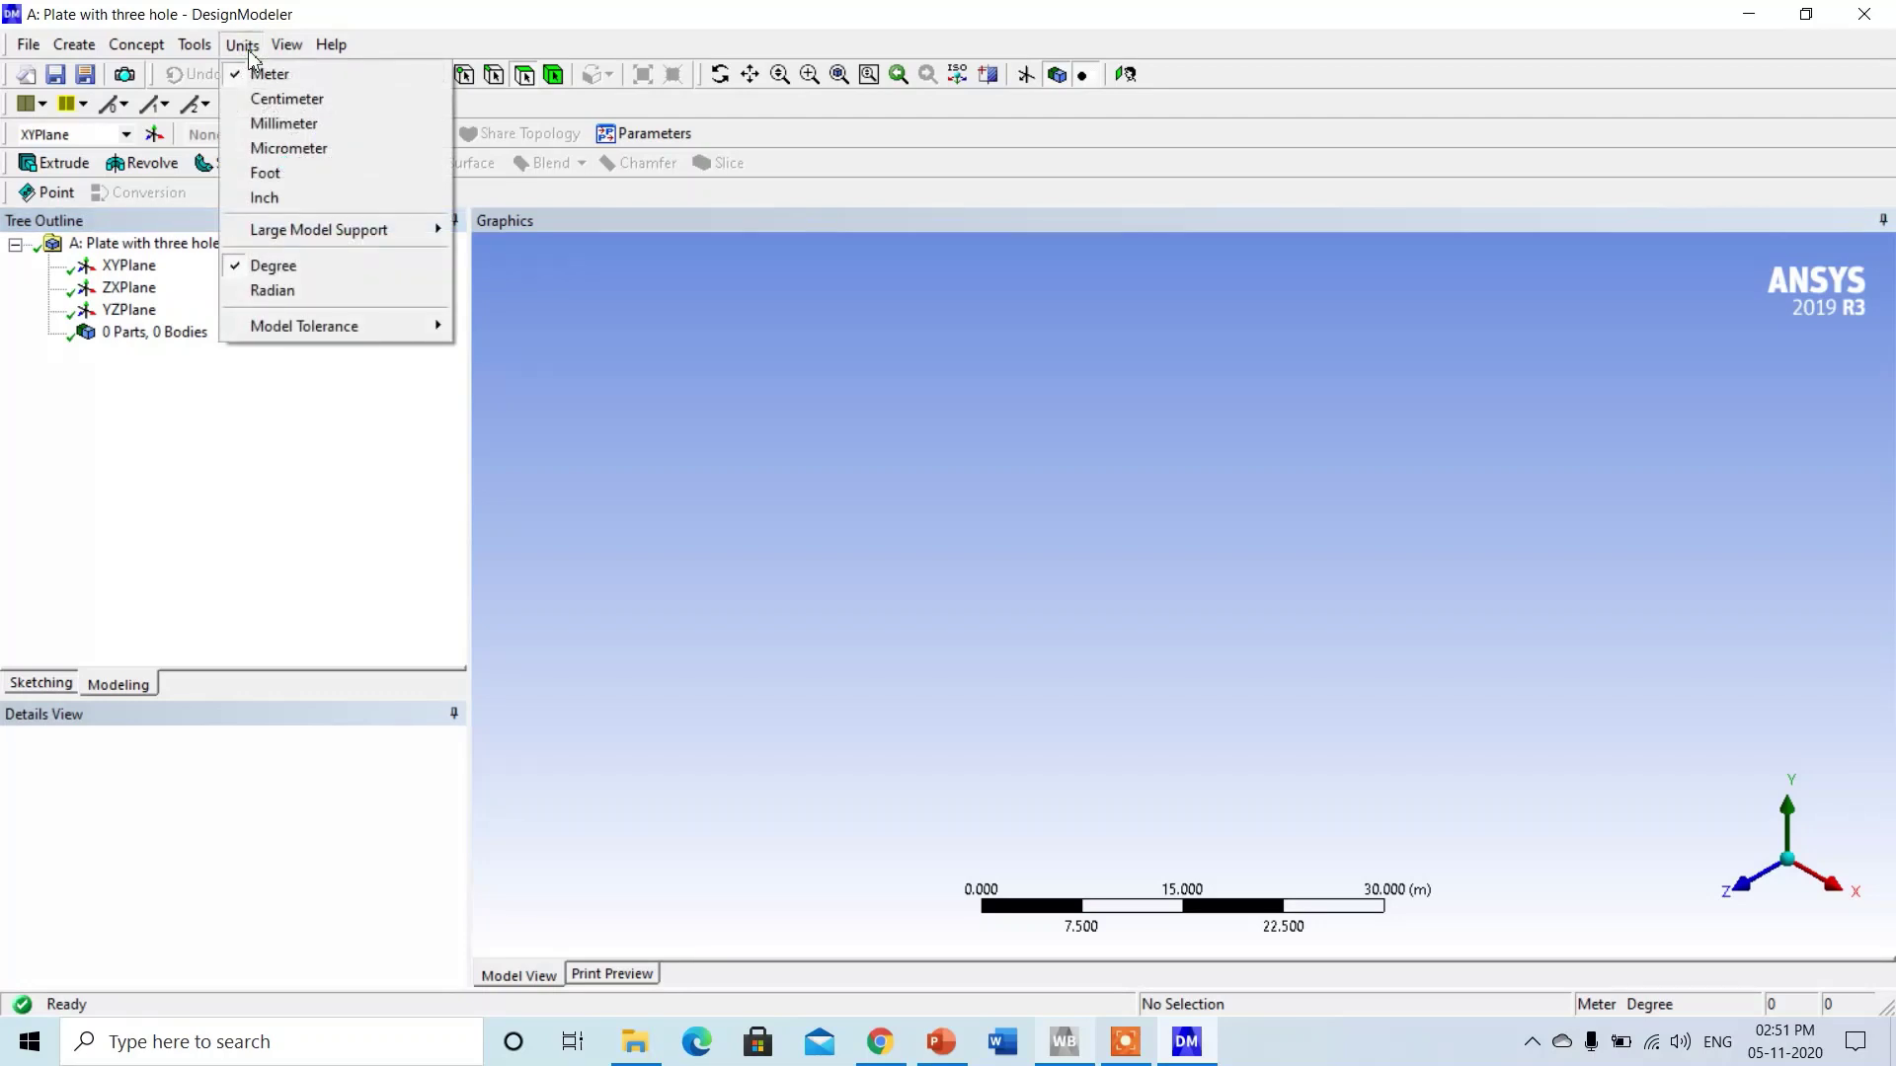
click(281, 123)
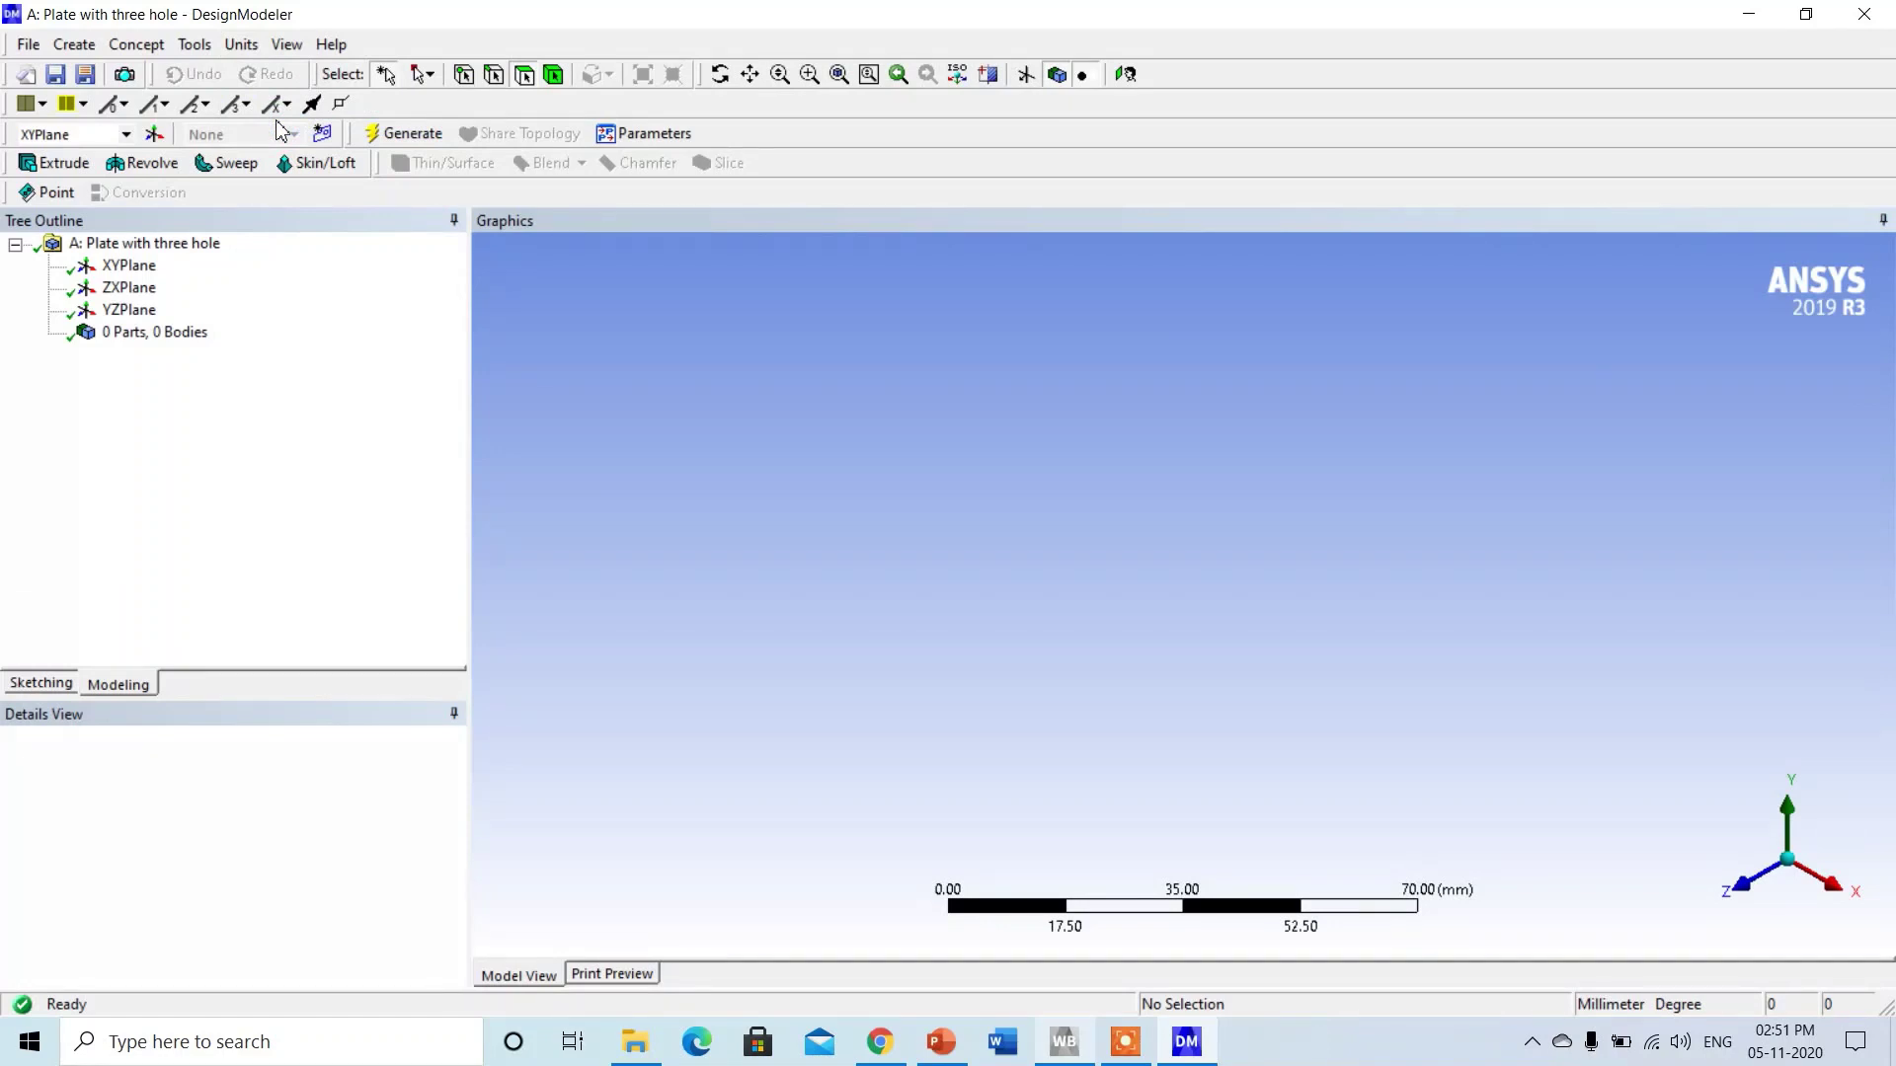
Sketch a rectangle about 70 mm wide and 36 mm high around the origin on the XY plane, viewed face-on.
click(148, 244)
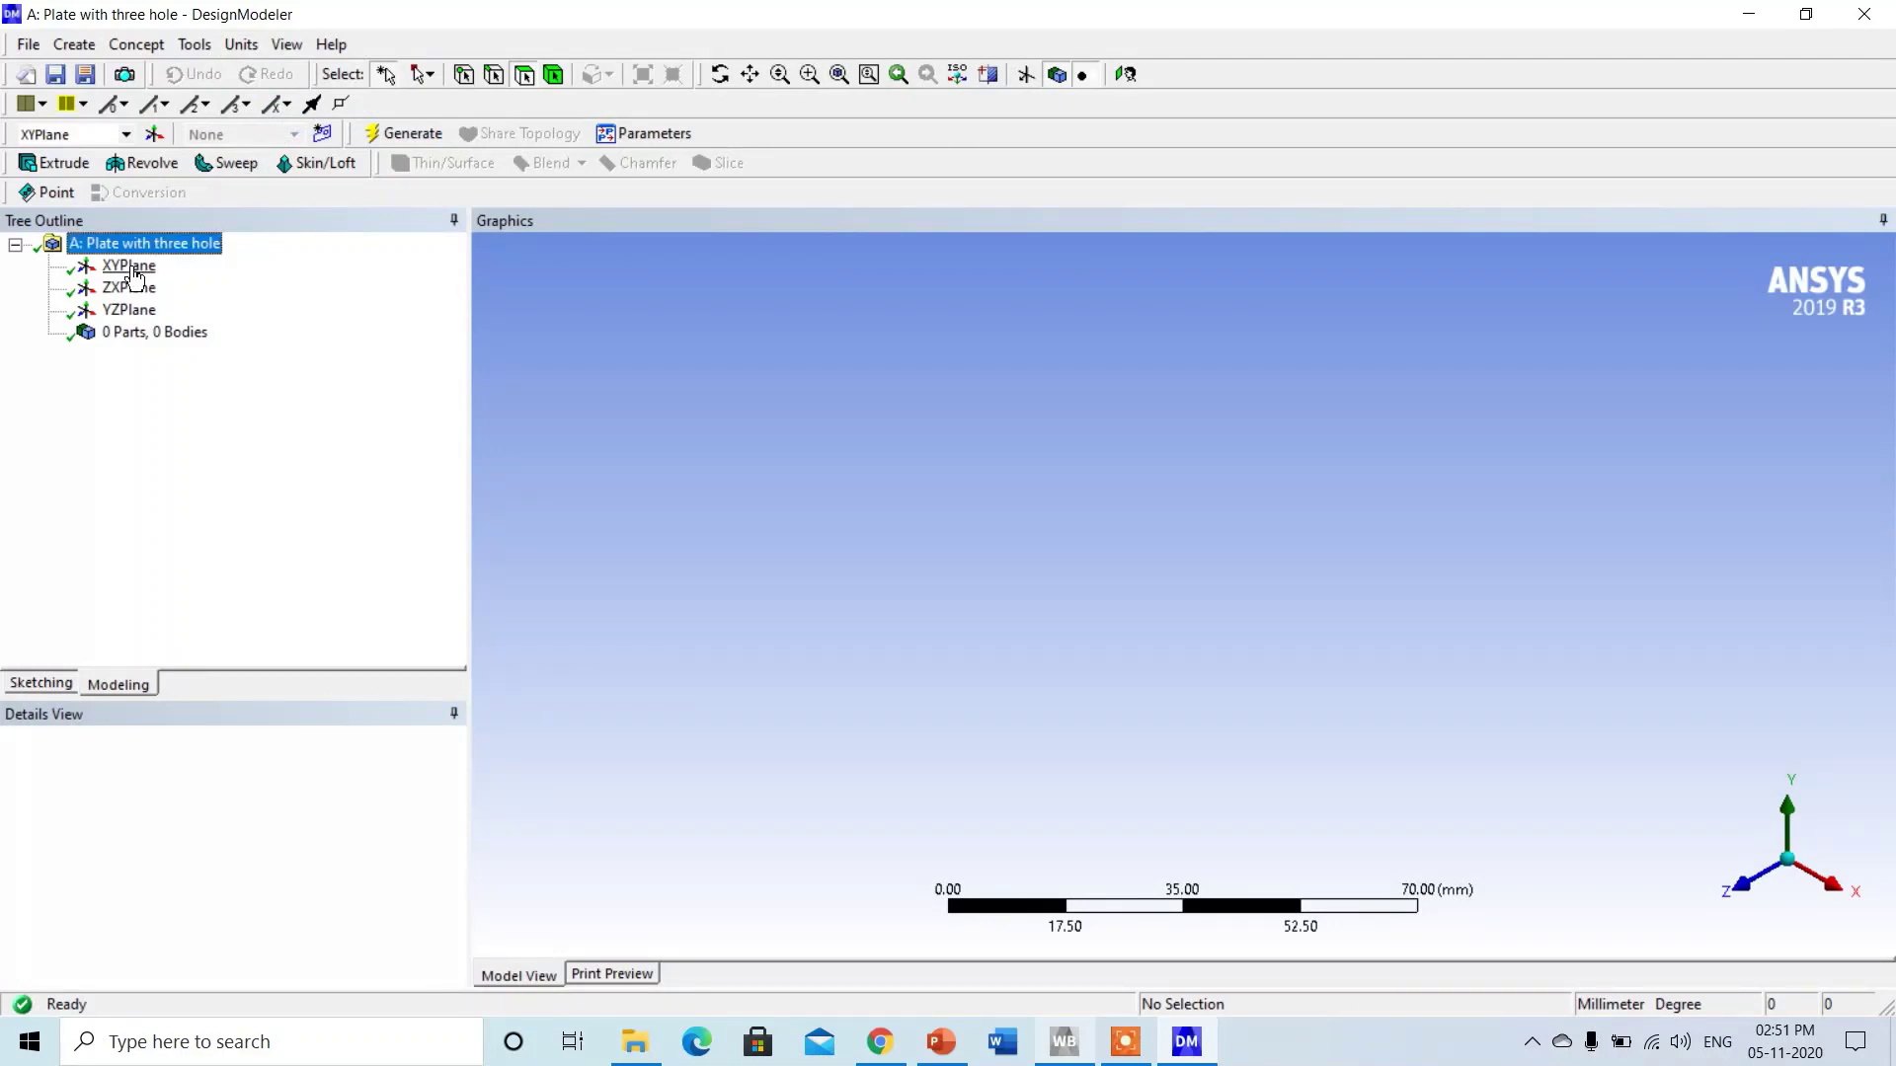
click(133, 269)
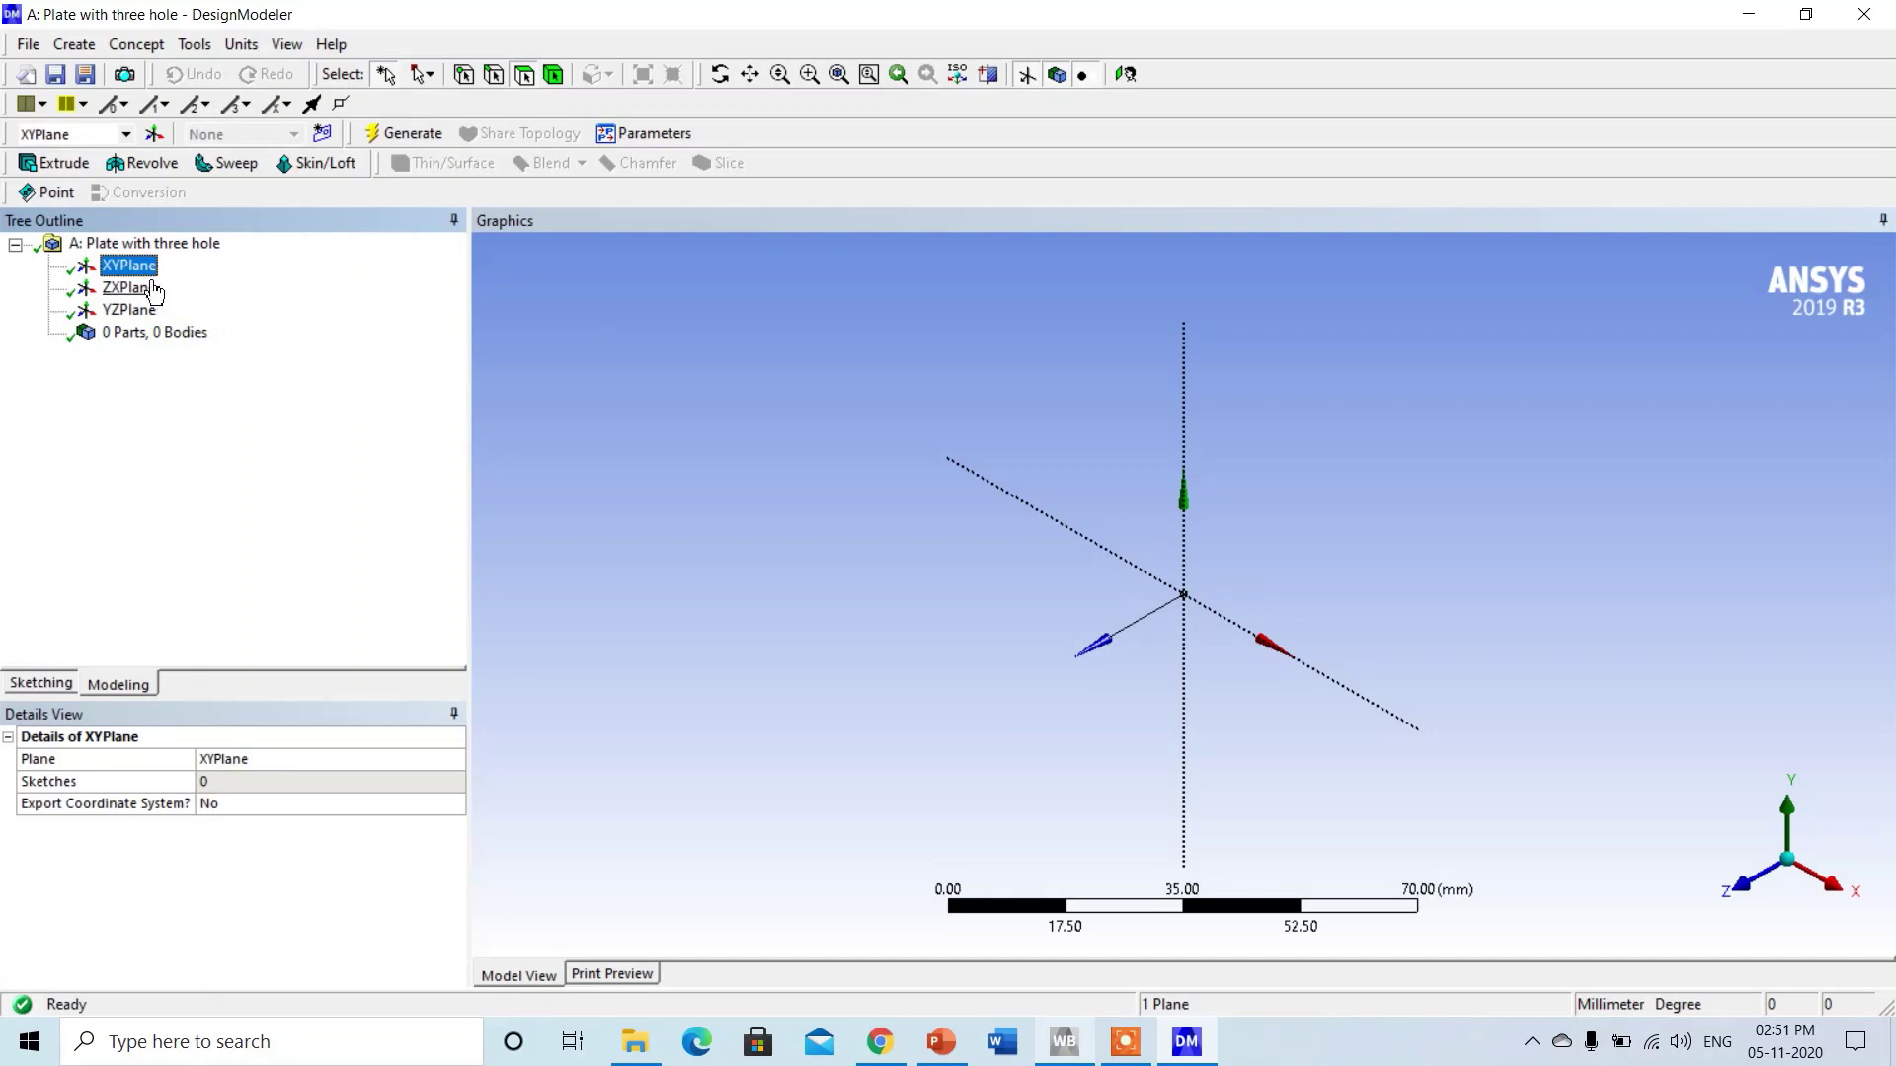
click(1128, 75)
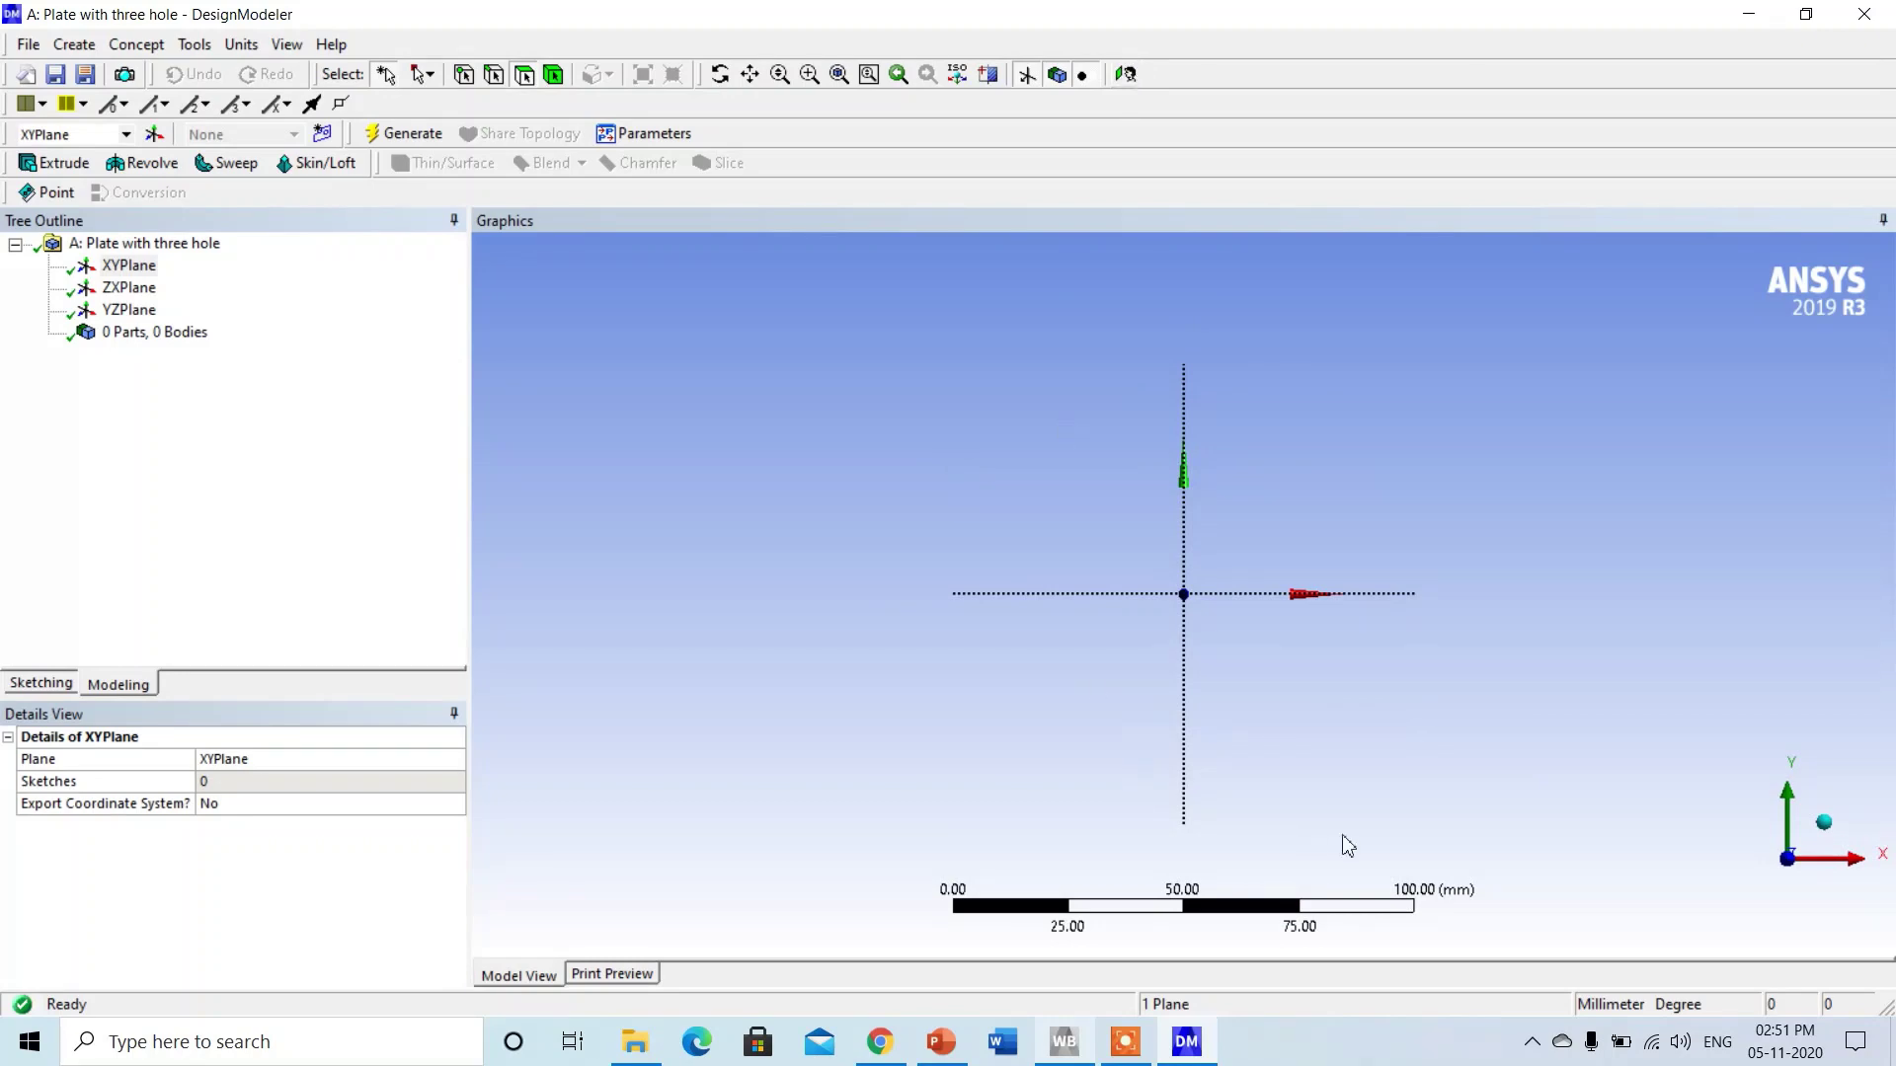
click(46, 690)
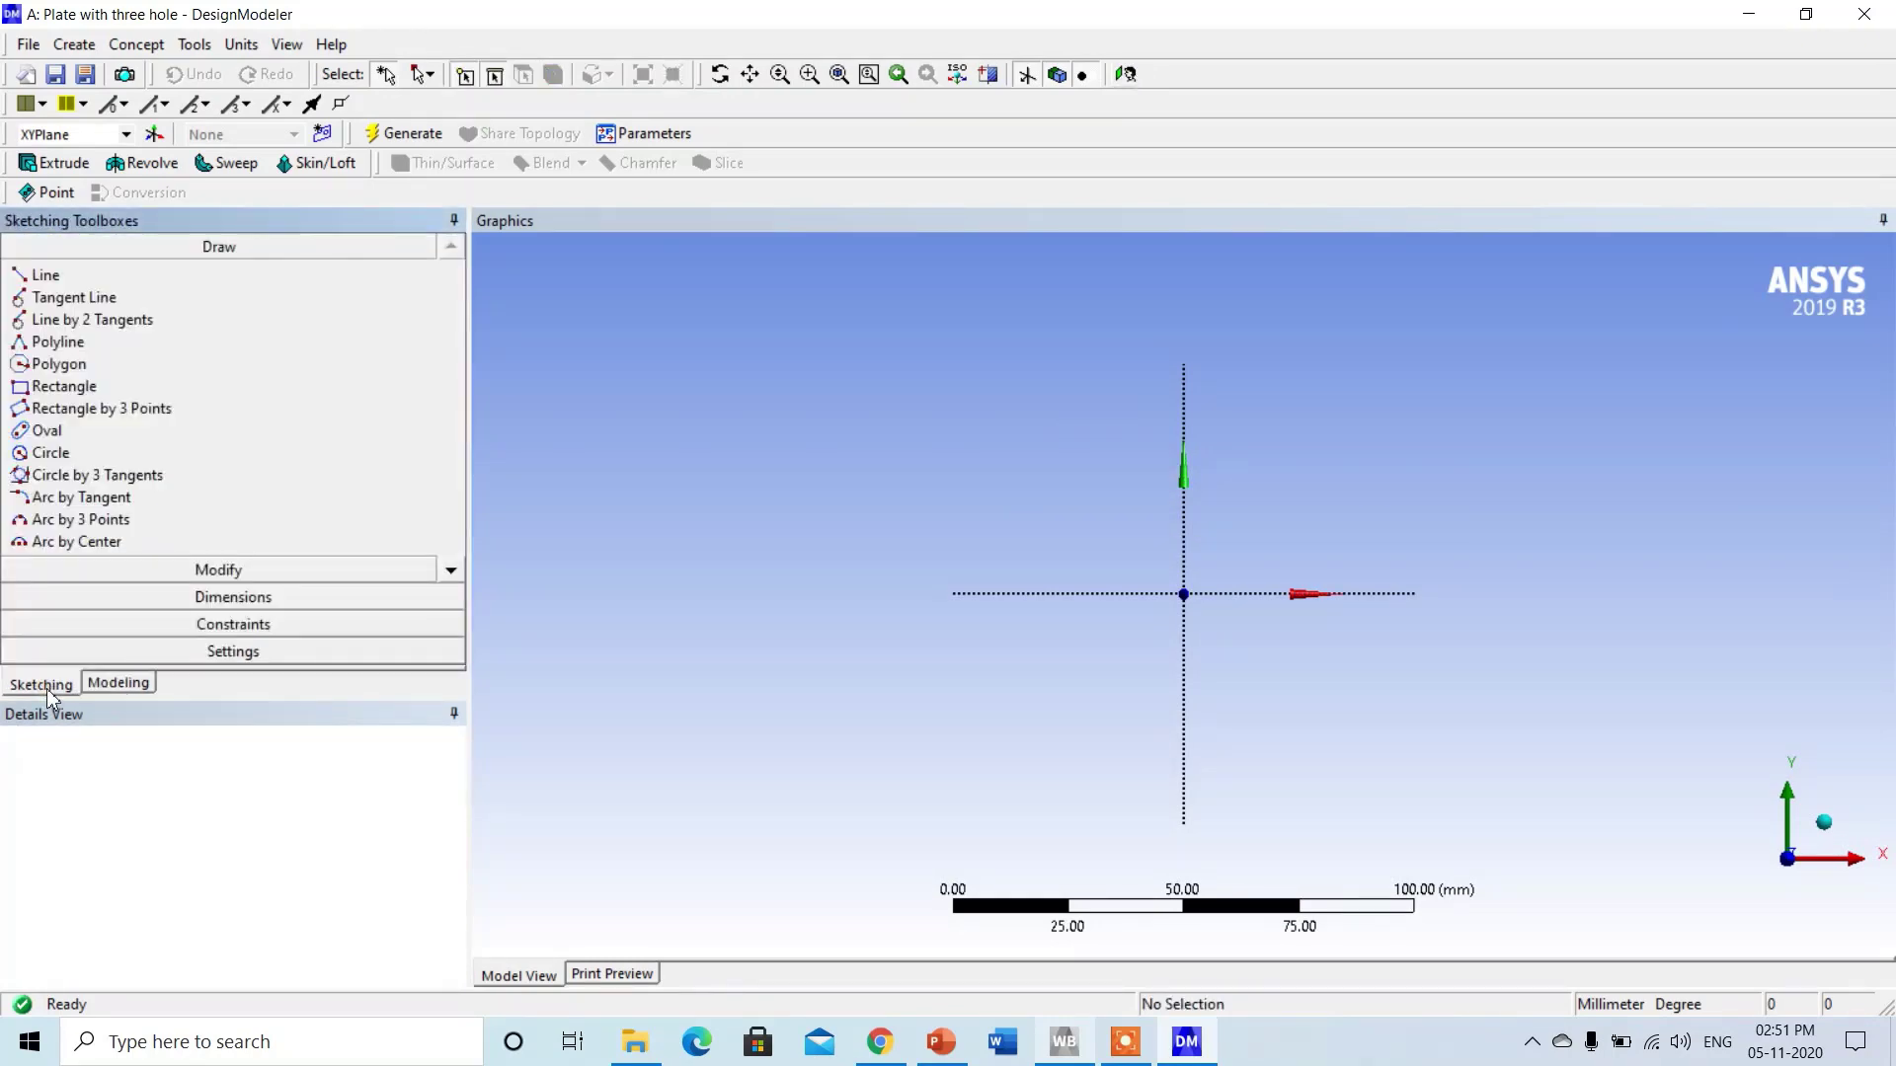
click(840, 74)
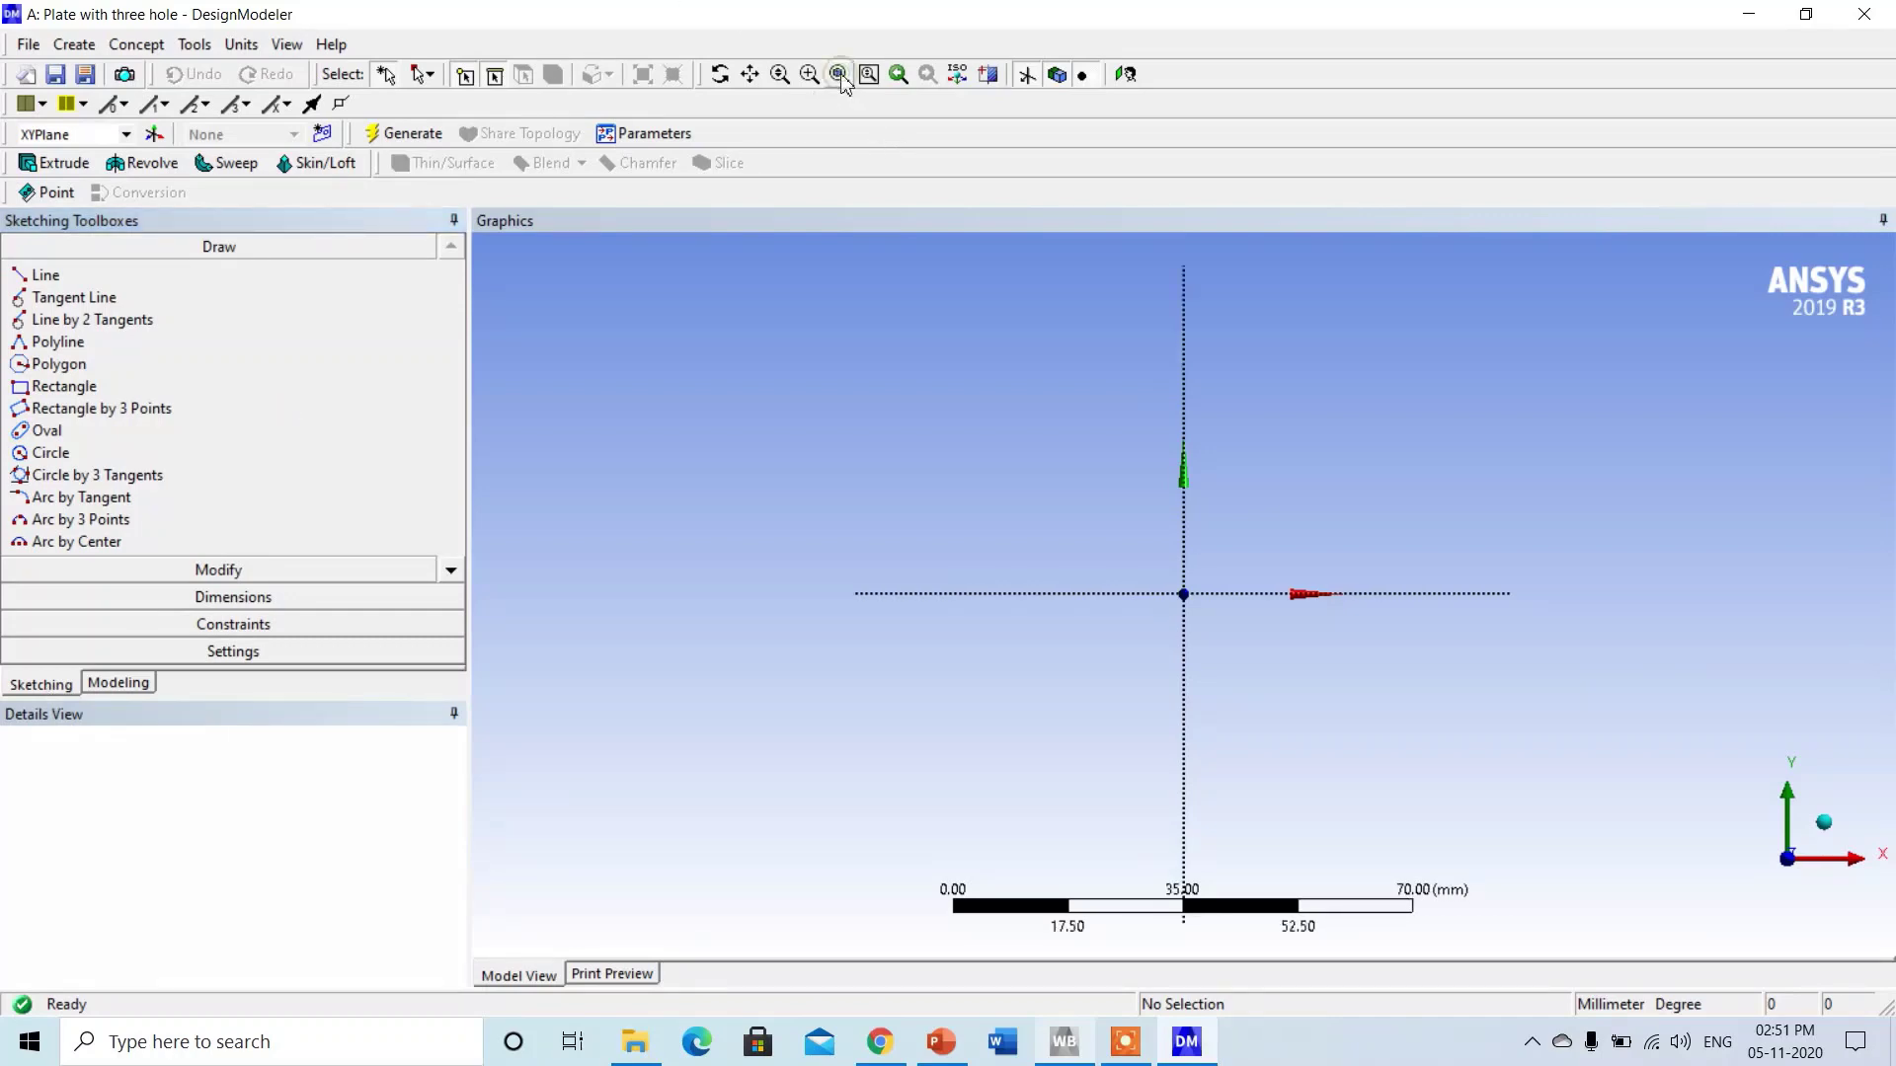
click(59, 386)
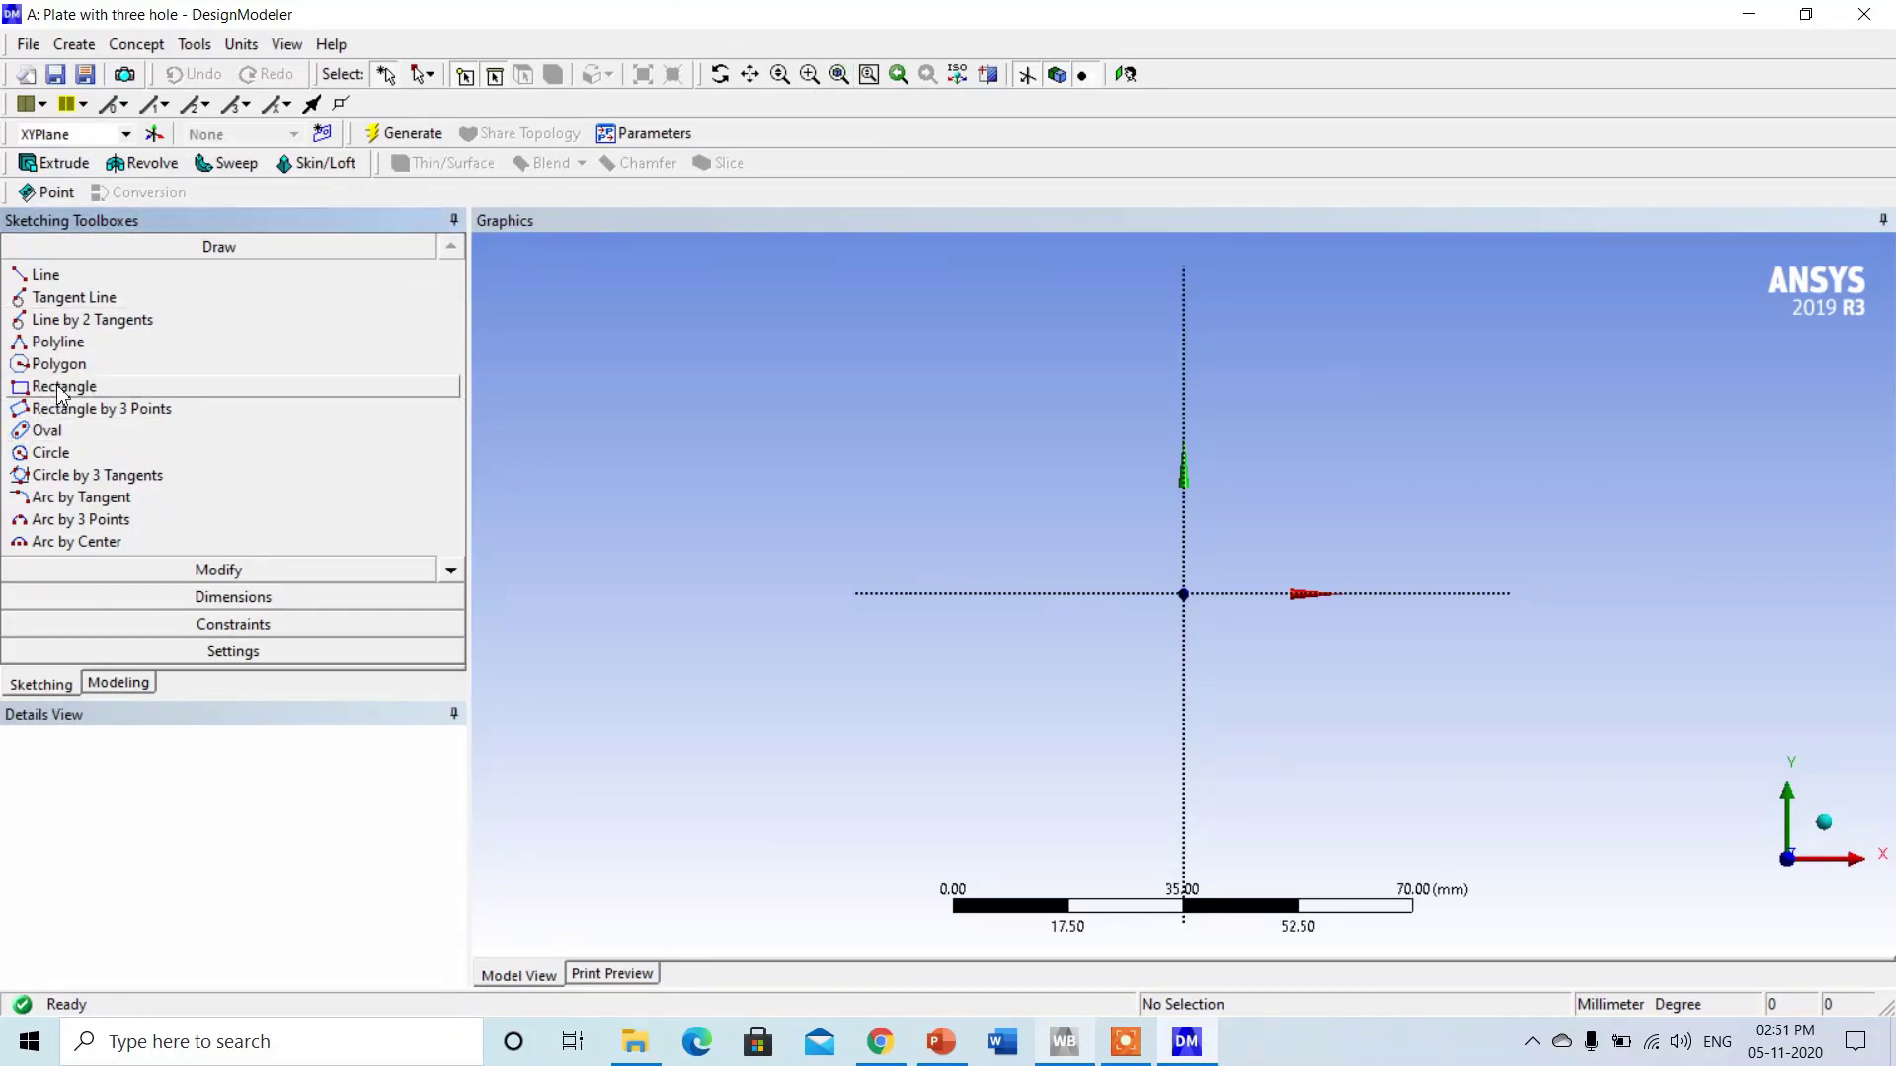
click(981, 471)
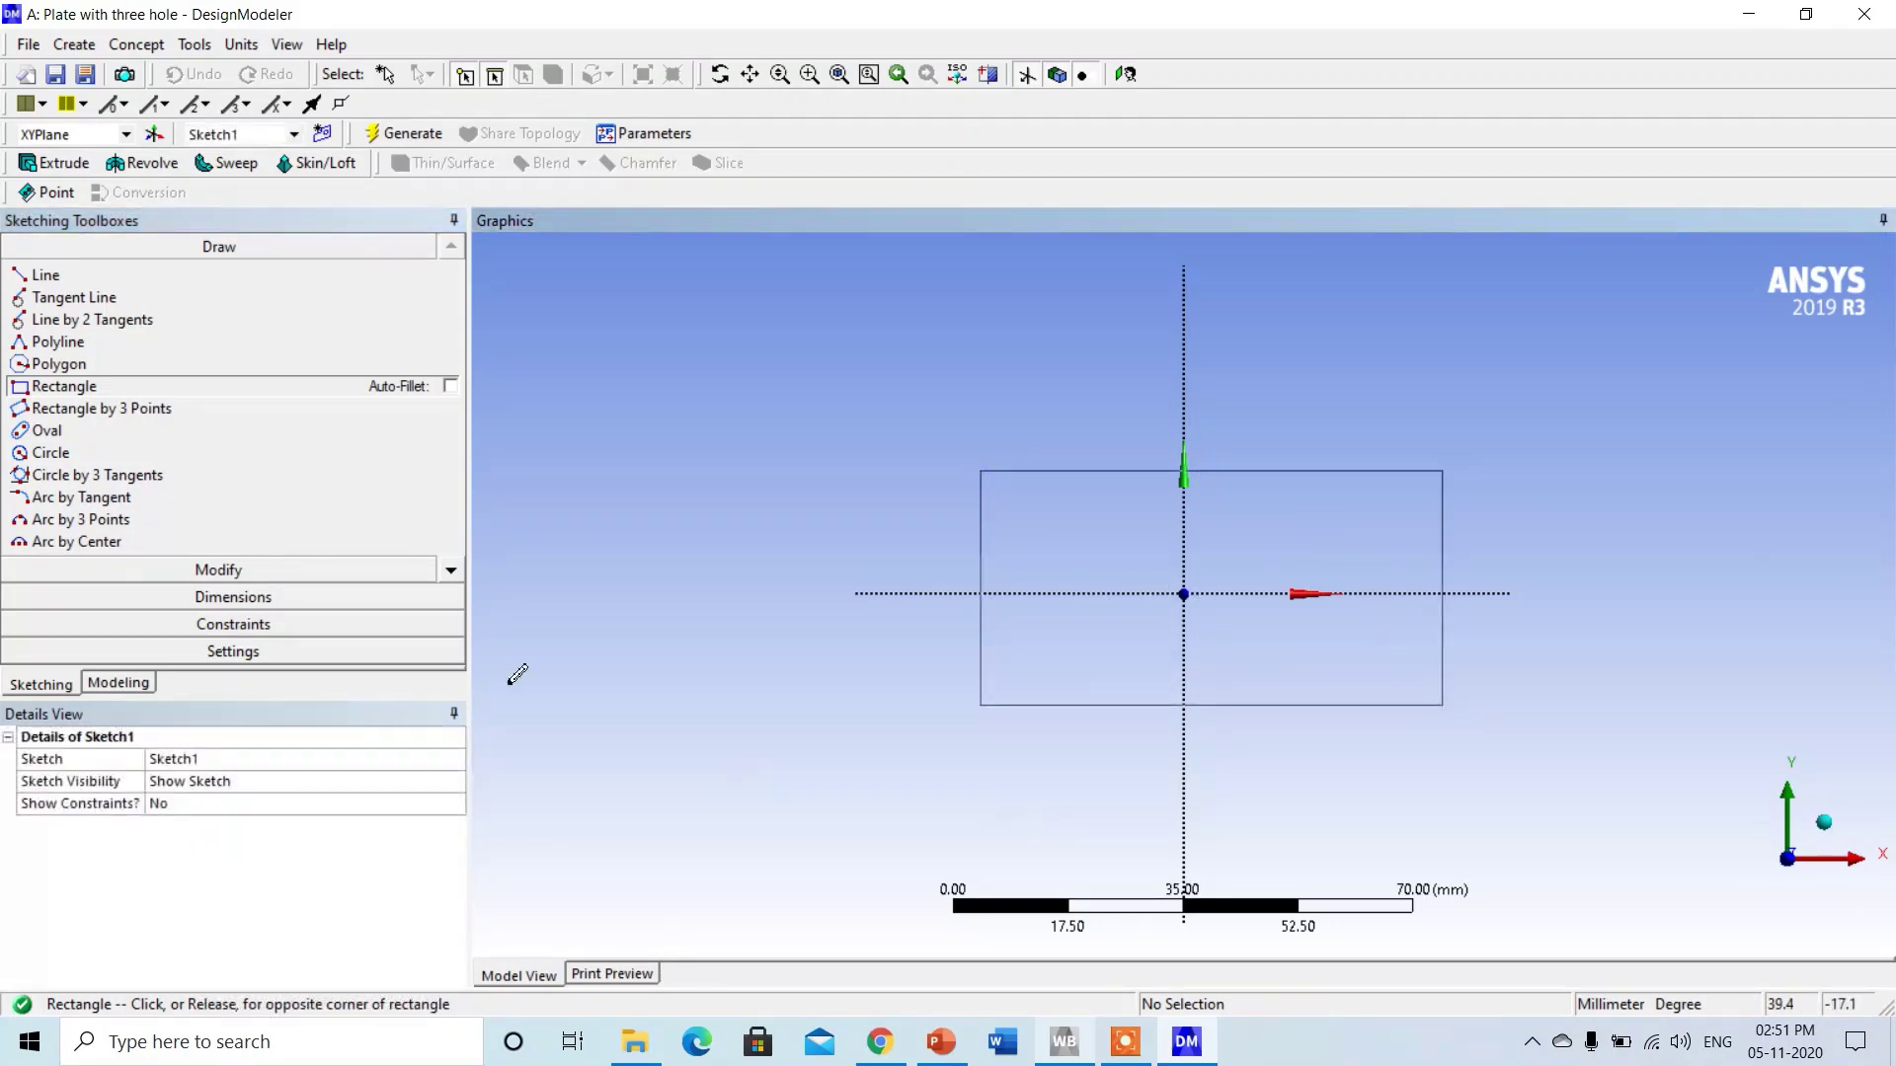
Add general dimensions for the rectangle's width above its top edge and its height beside its right edge.
click(232, 599)
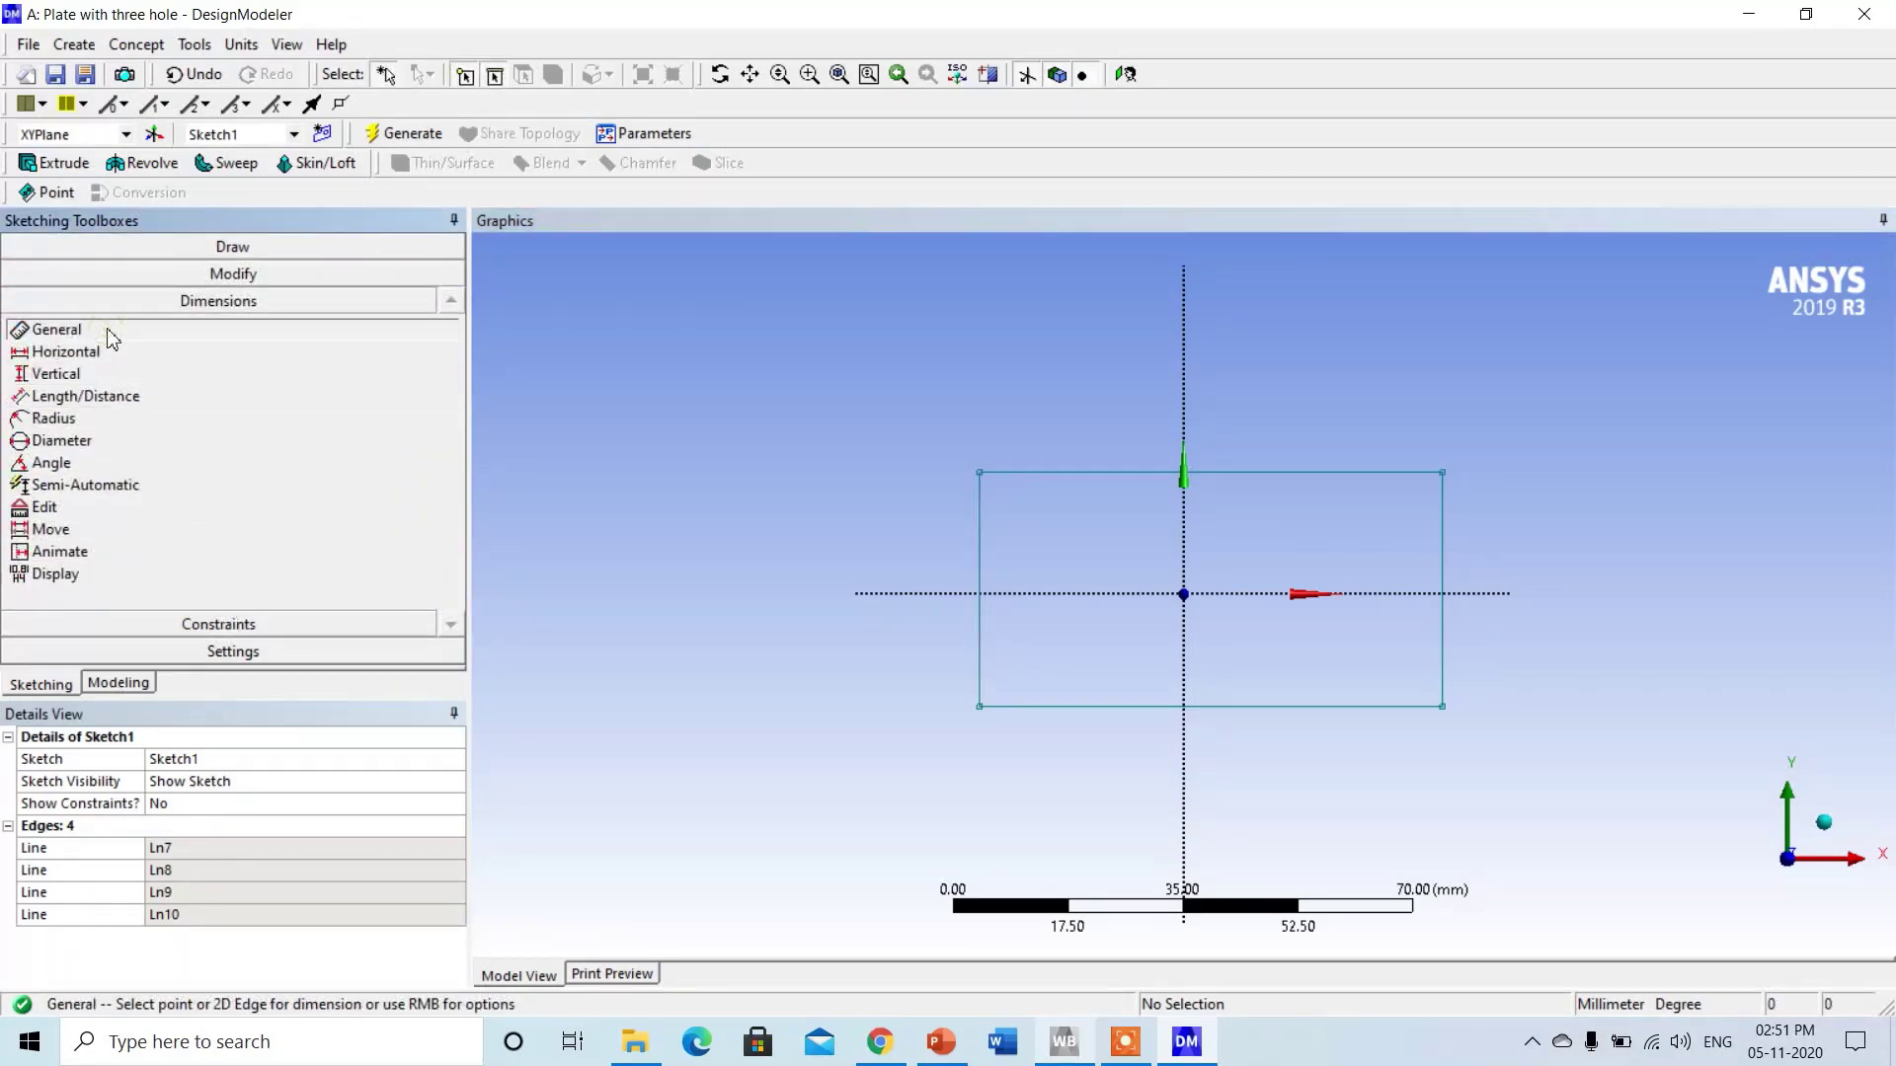
click(1260, 472)
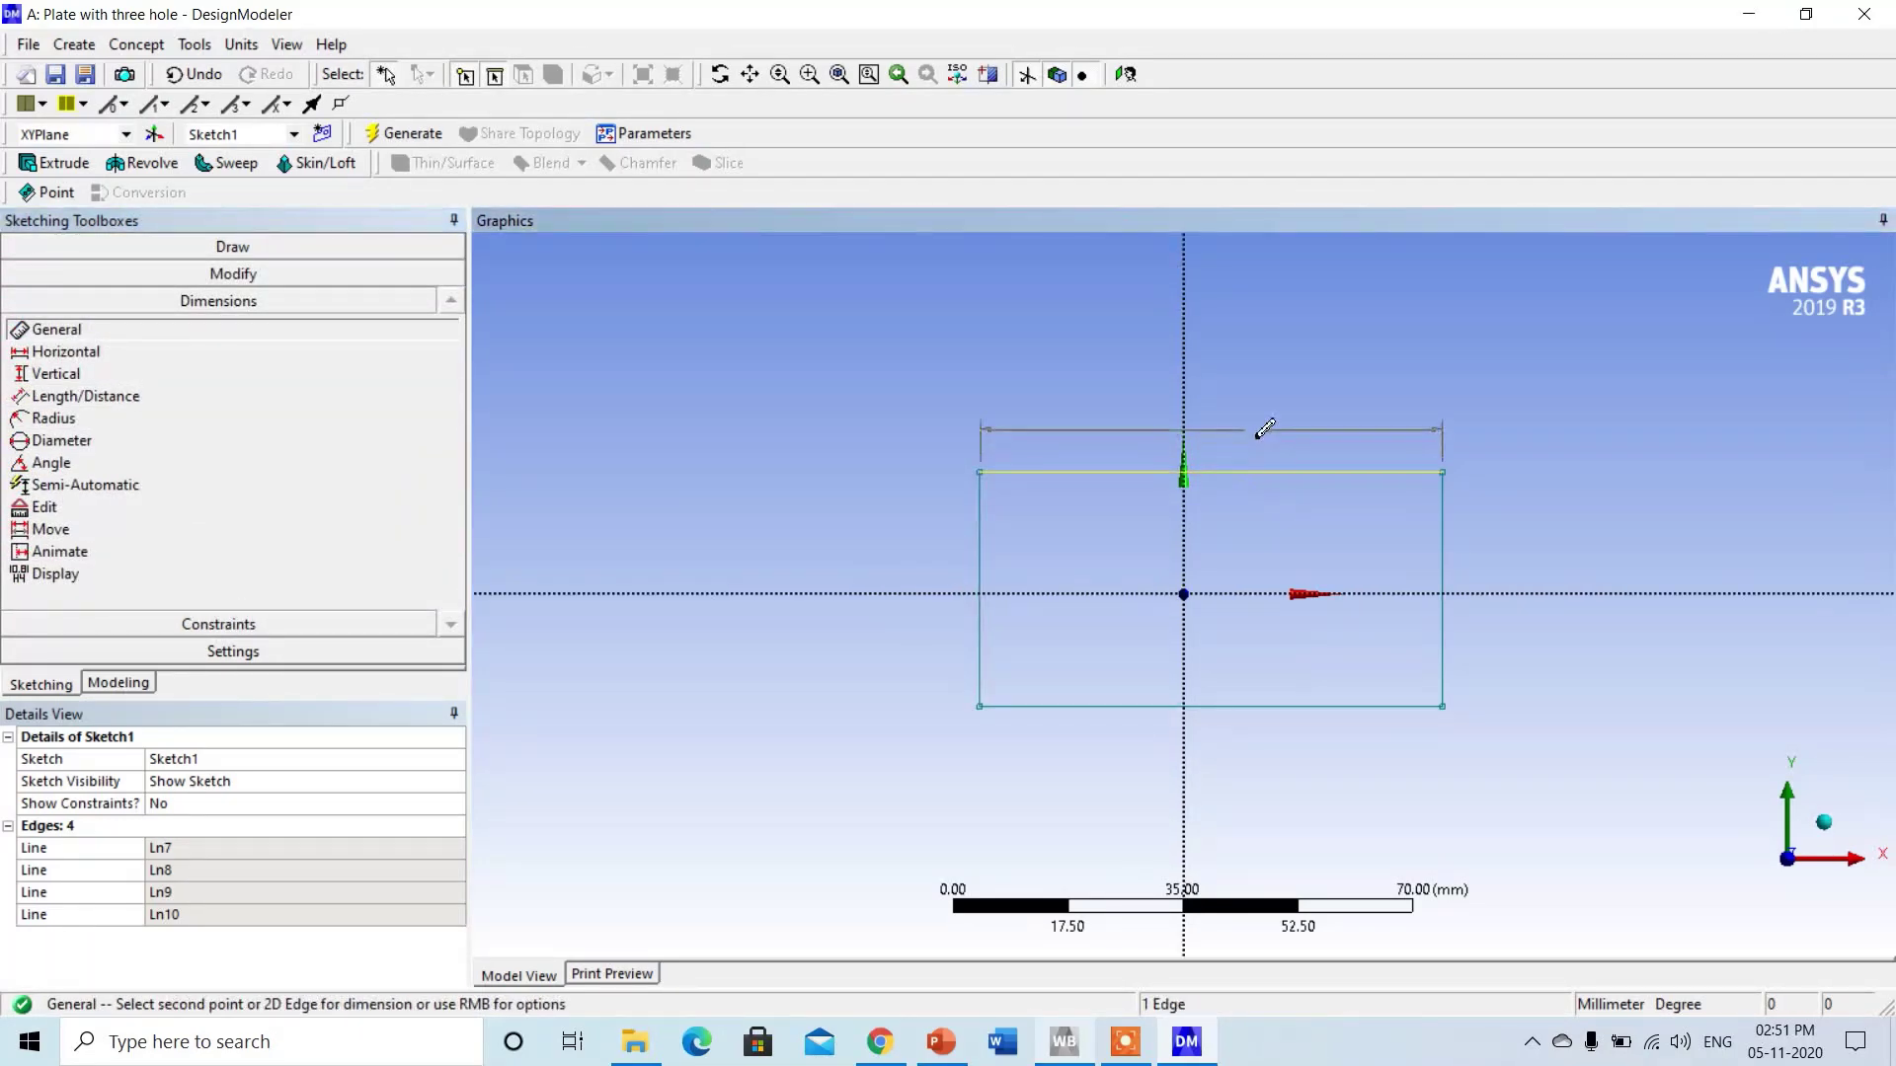
click(1265, 431)
click(1445, 545)
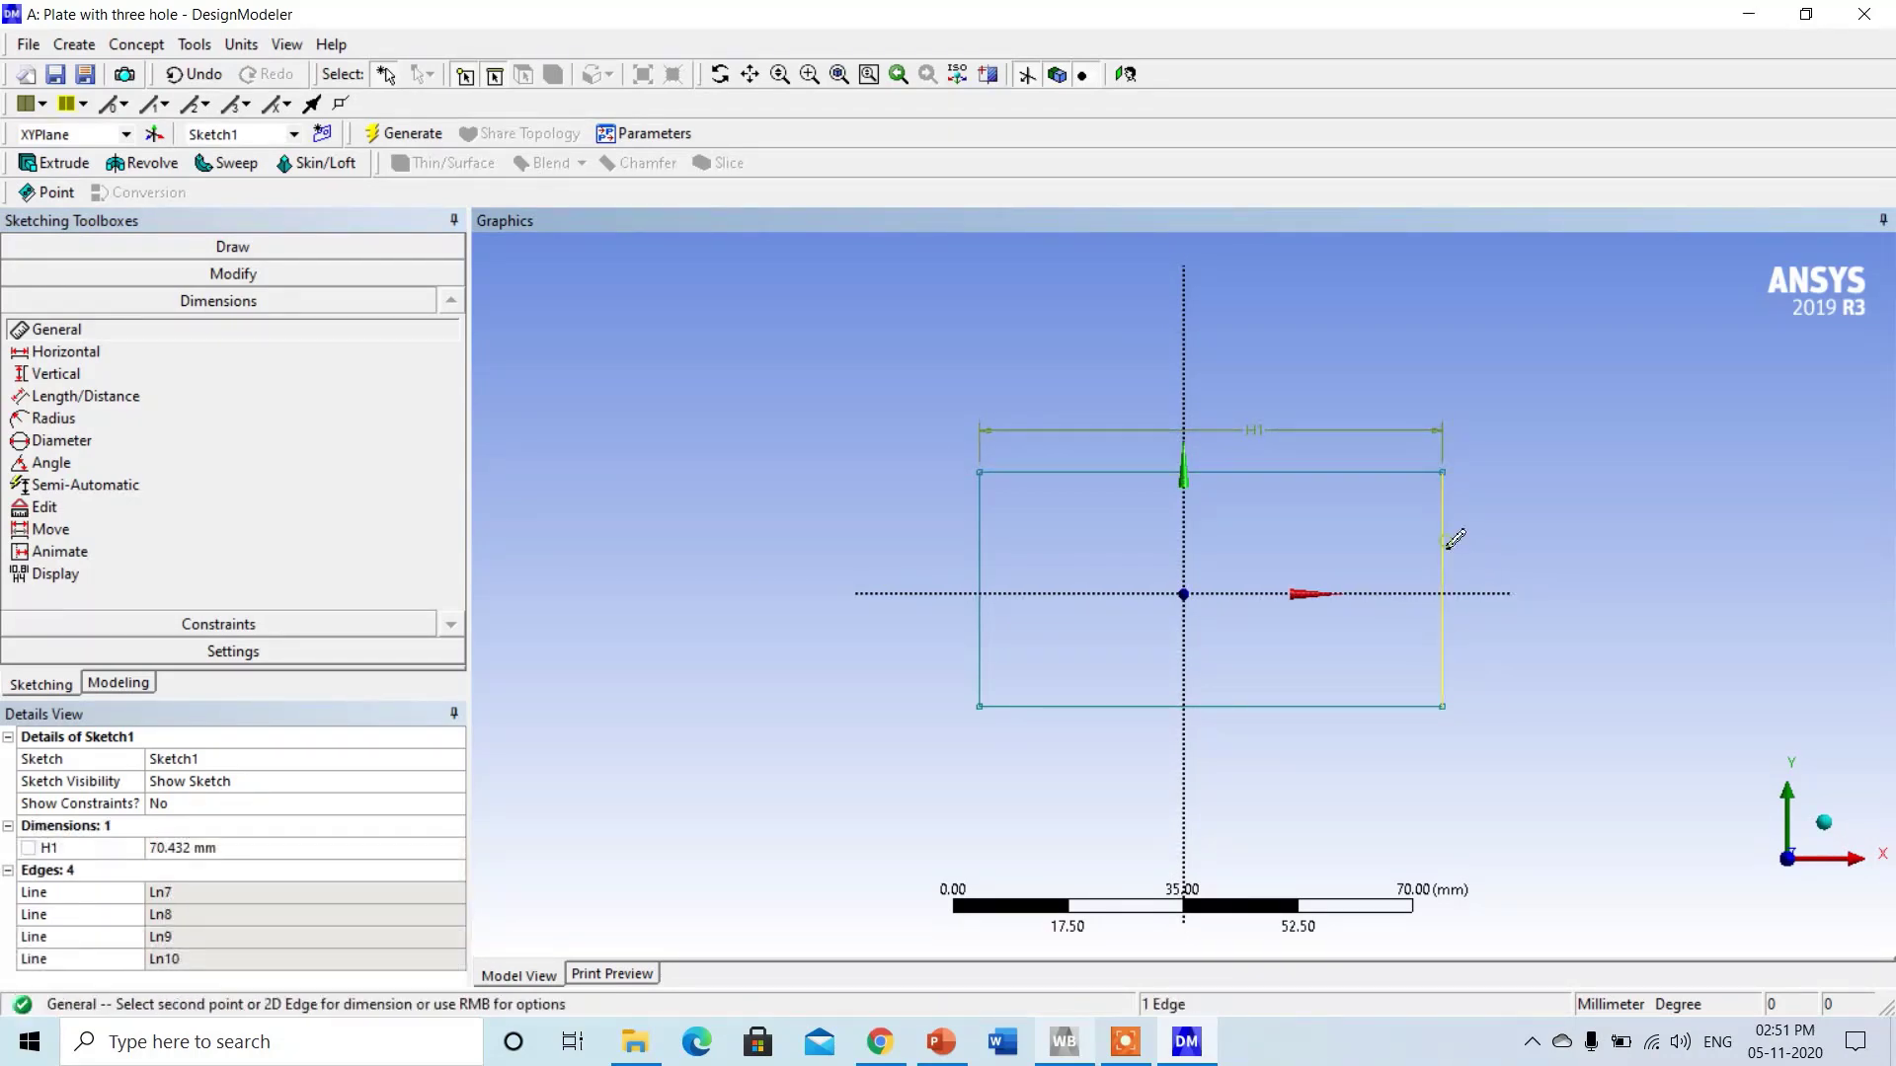
click(1500, 544)
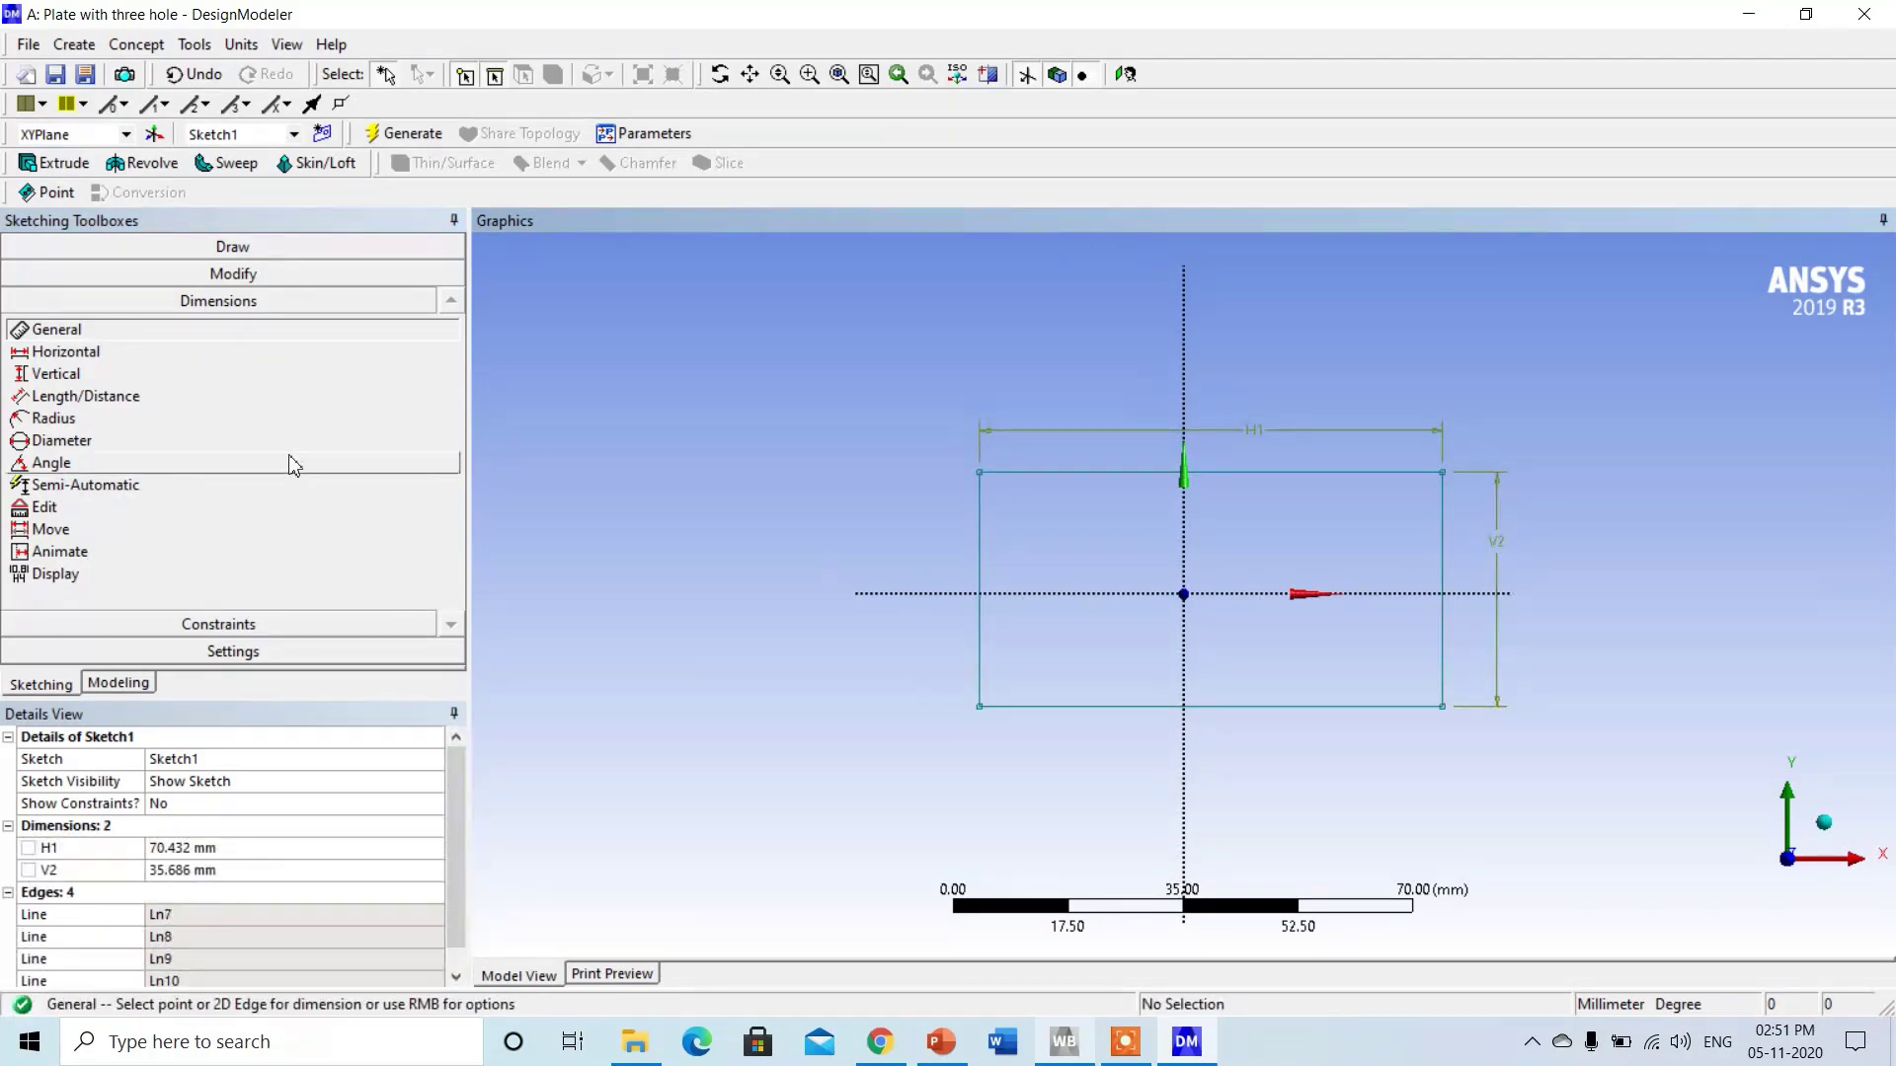
Add a horizontal dimension from the vertical axis to the rectangle's right edge, placed above the width dimension.
click(139, 354)
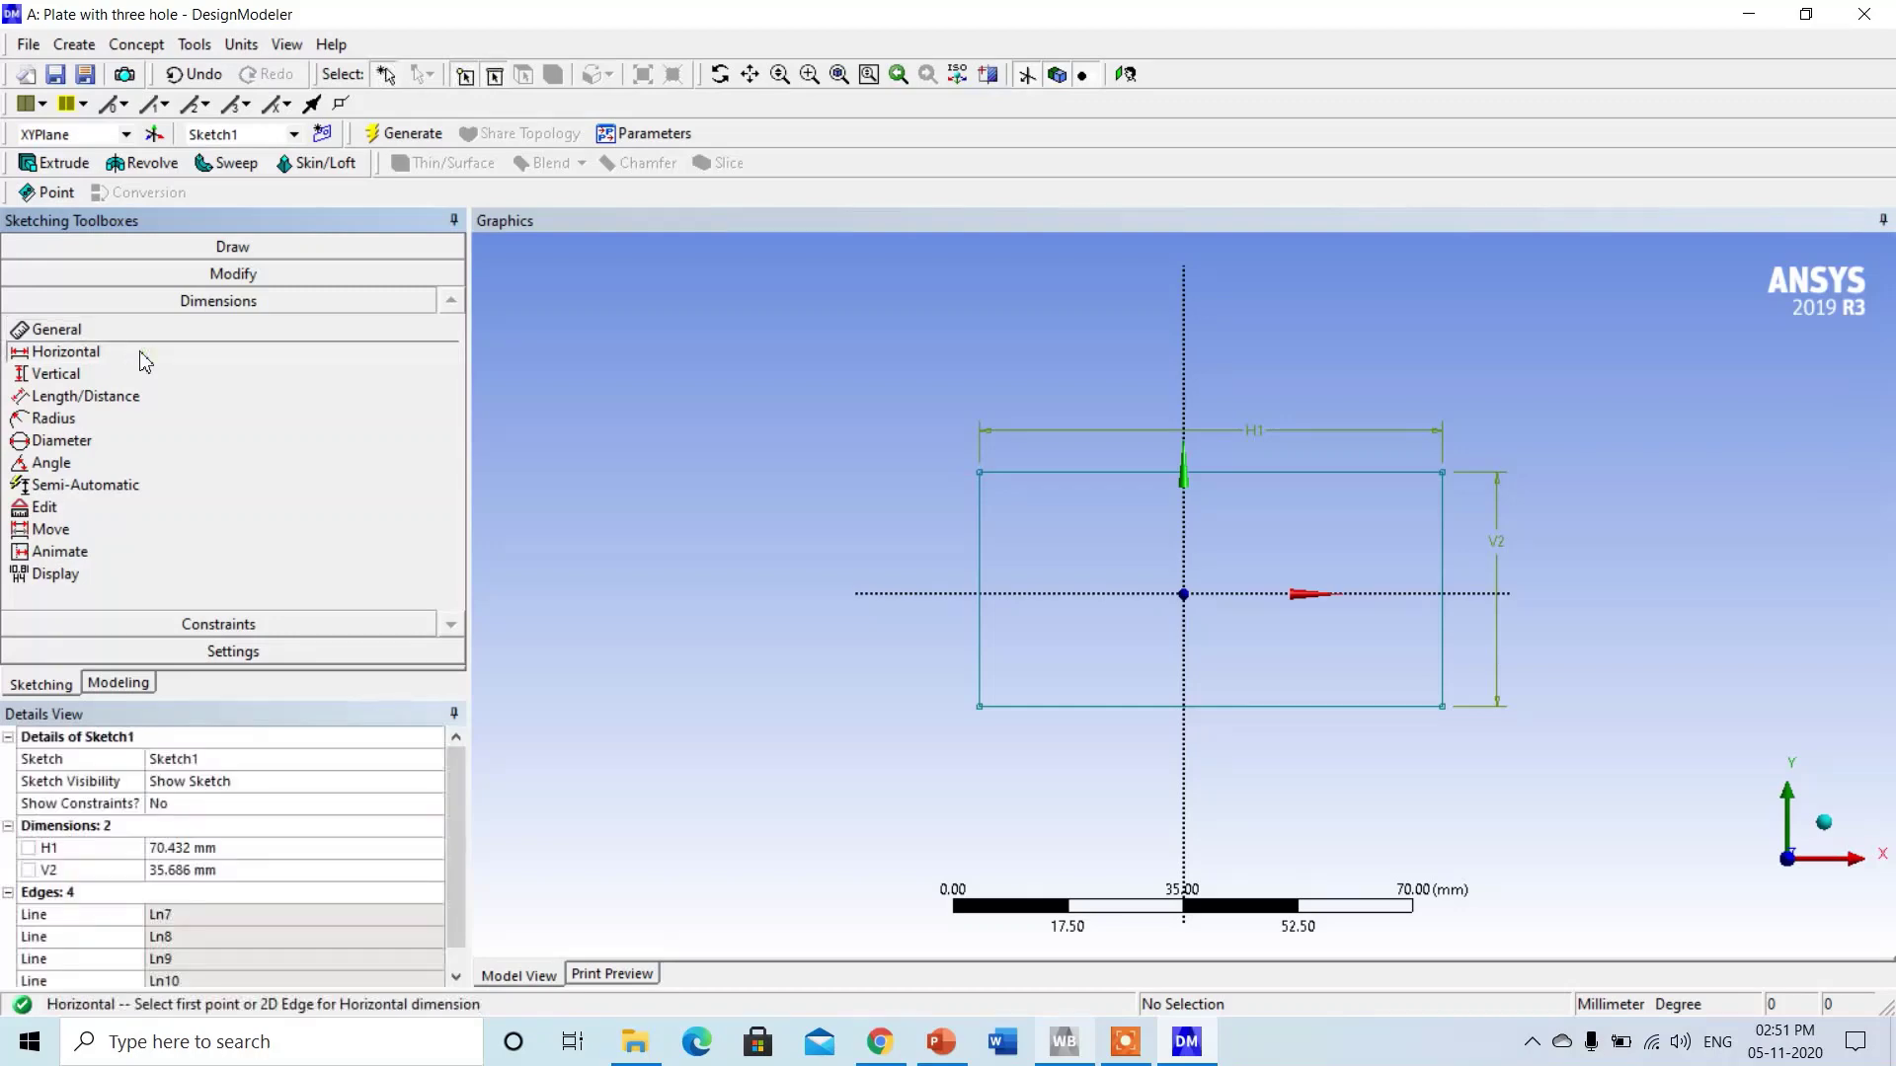
click(1185, 568)
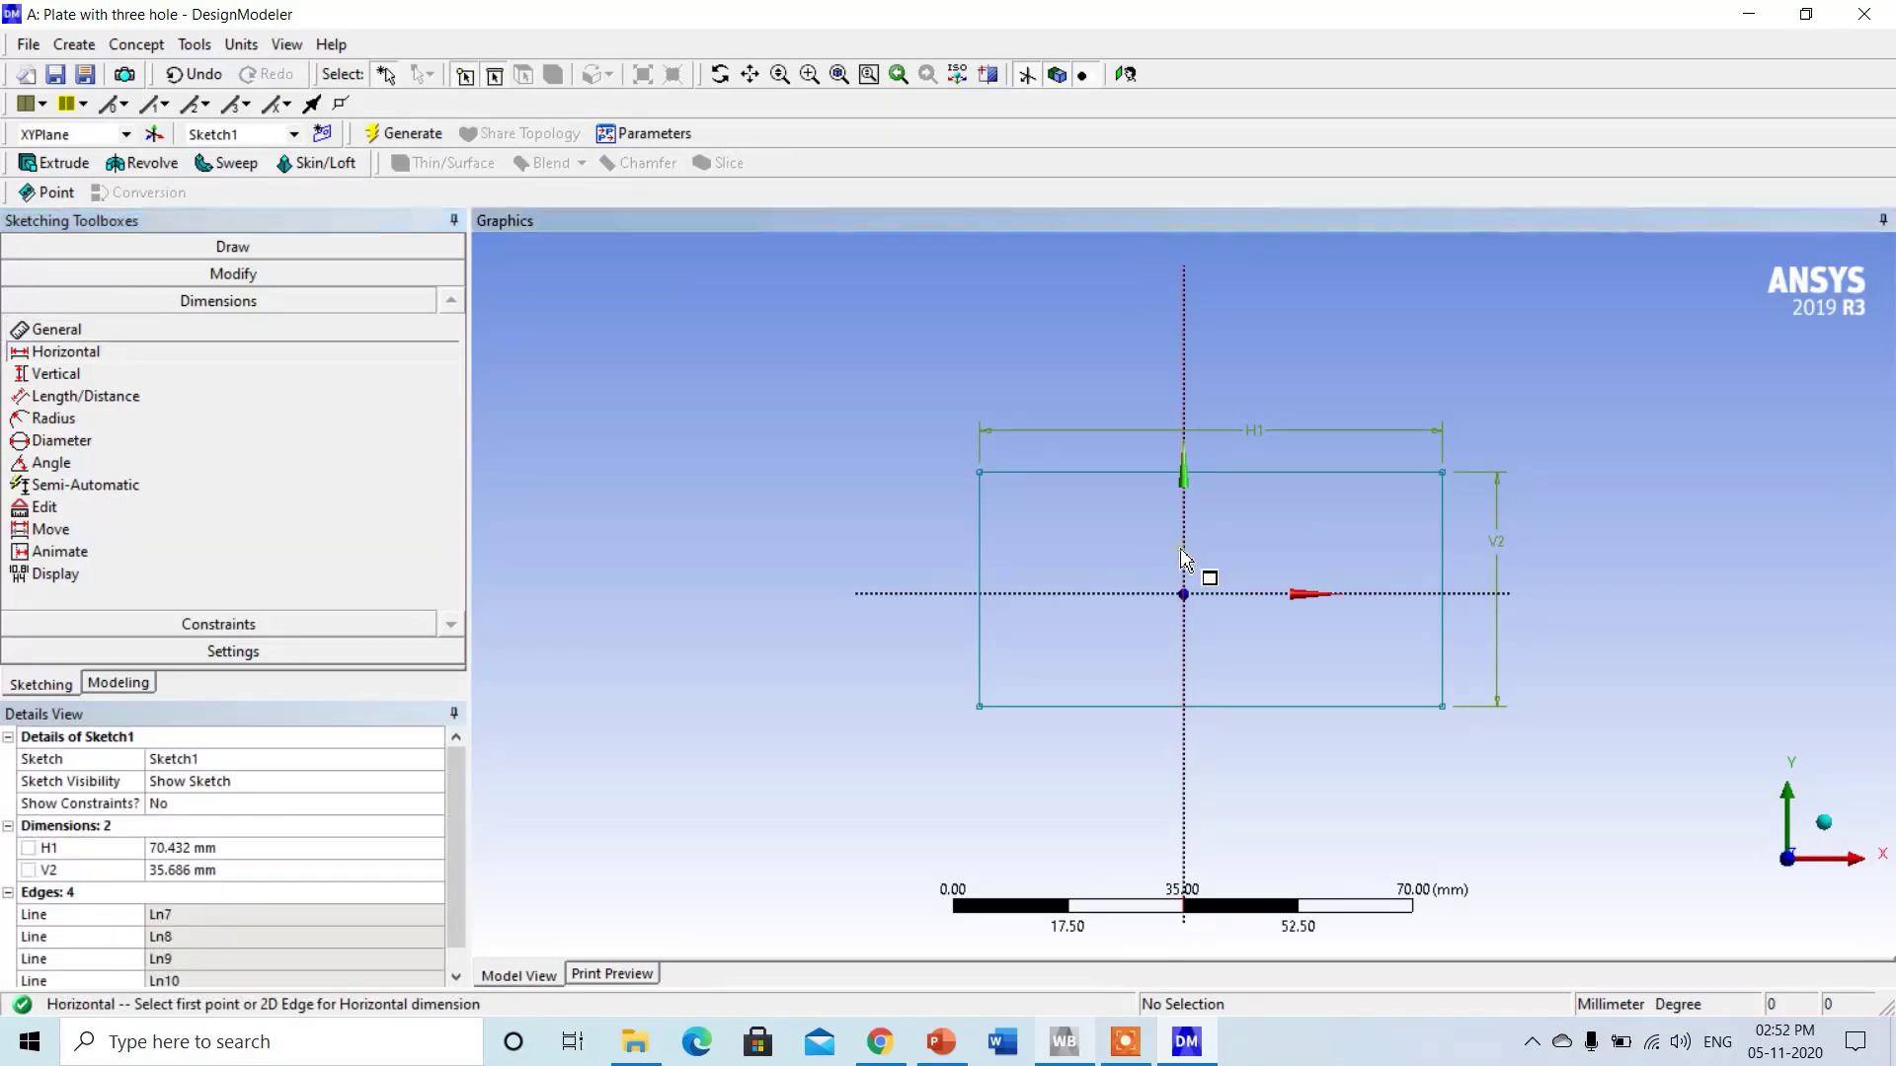
click(1443, 533)
click(1314, 372)
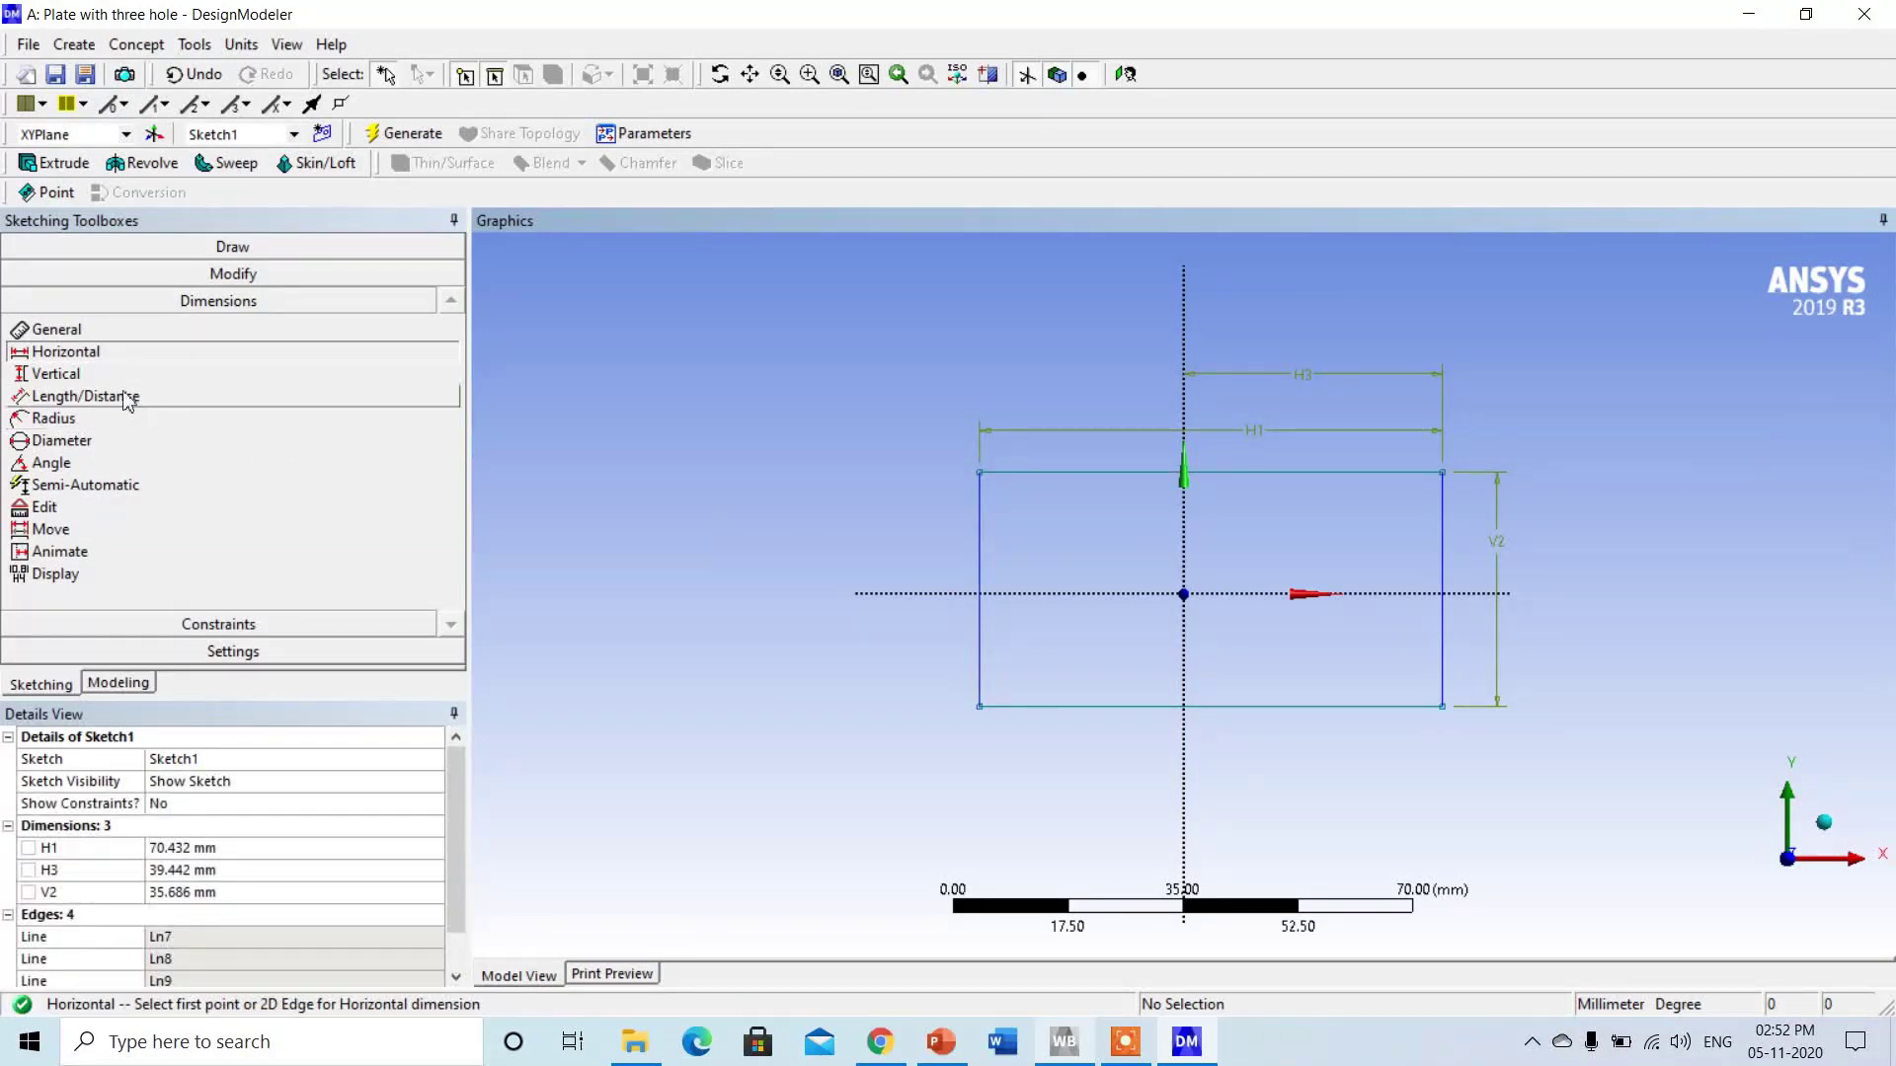
Add a vertical dimension from the rectangle's top edge to the horizontal axis, placed outside the height dimension.
click(60, 375)
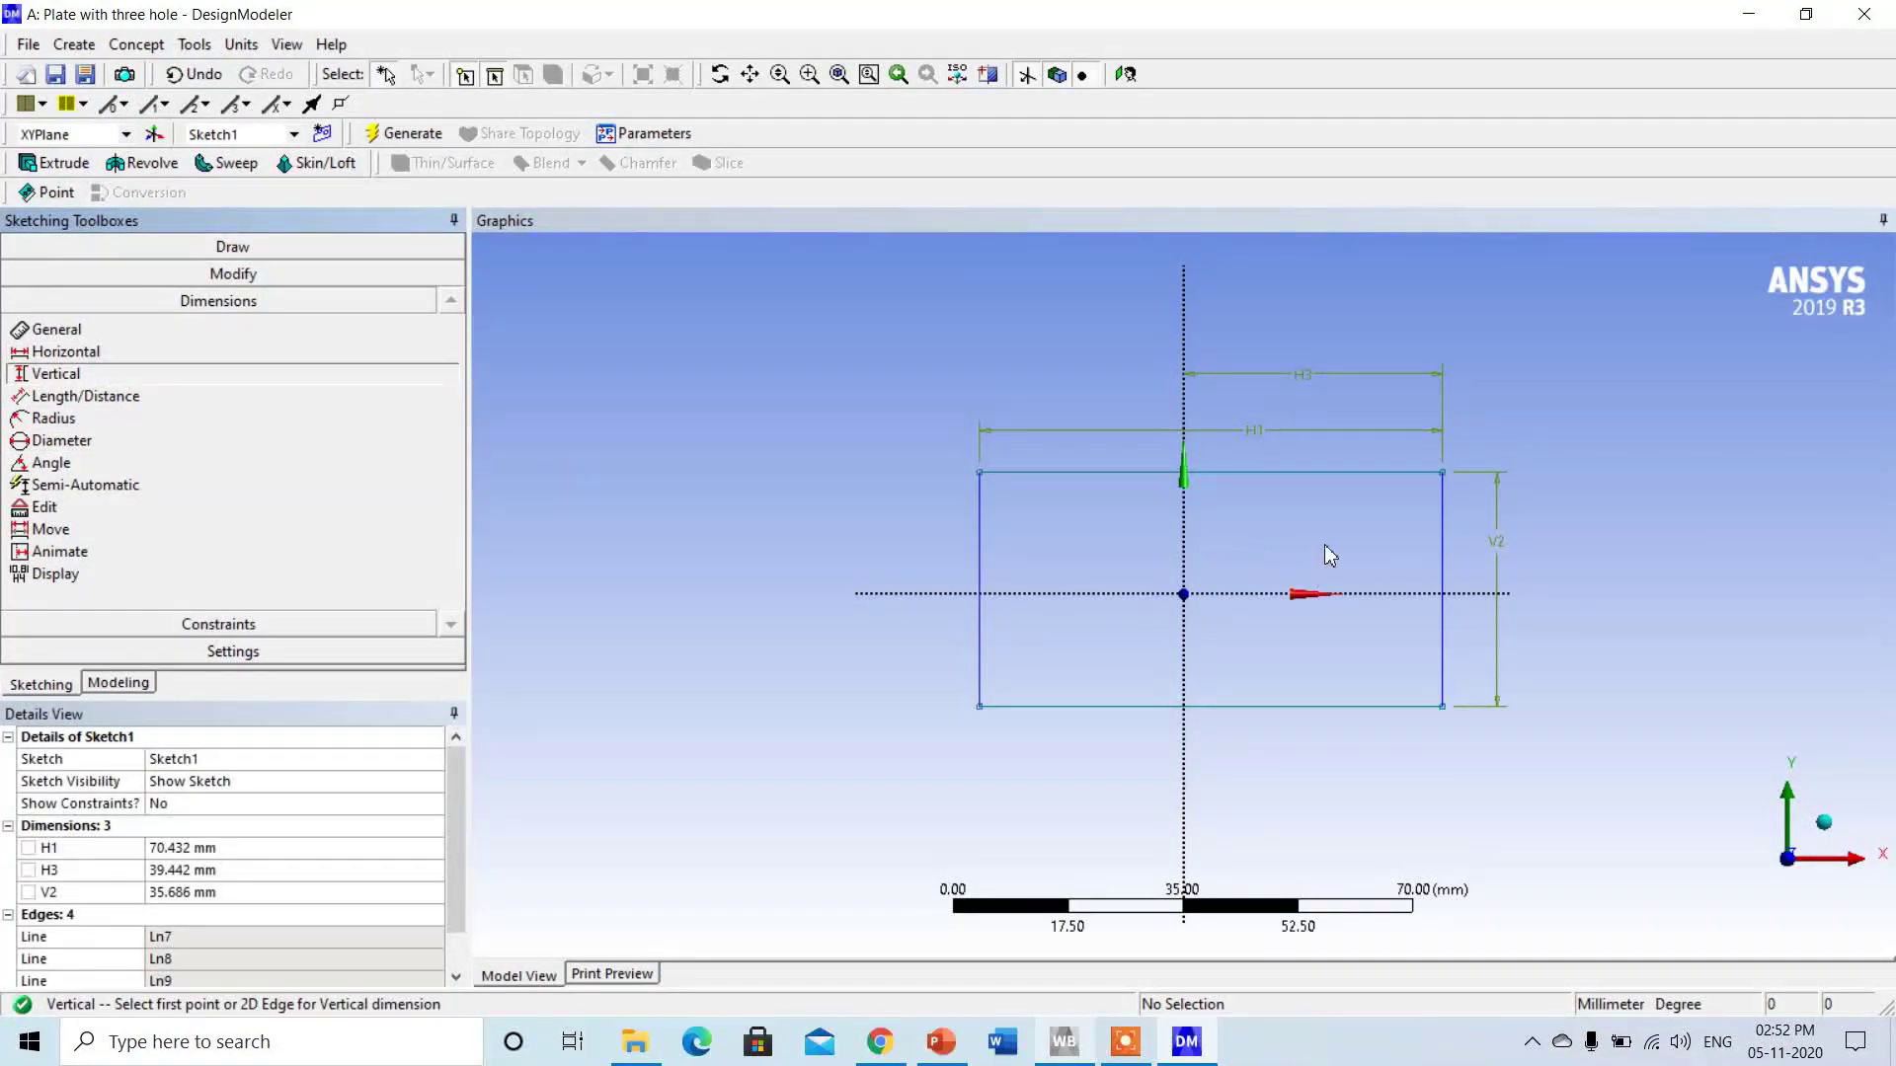
click(1342, 476)
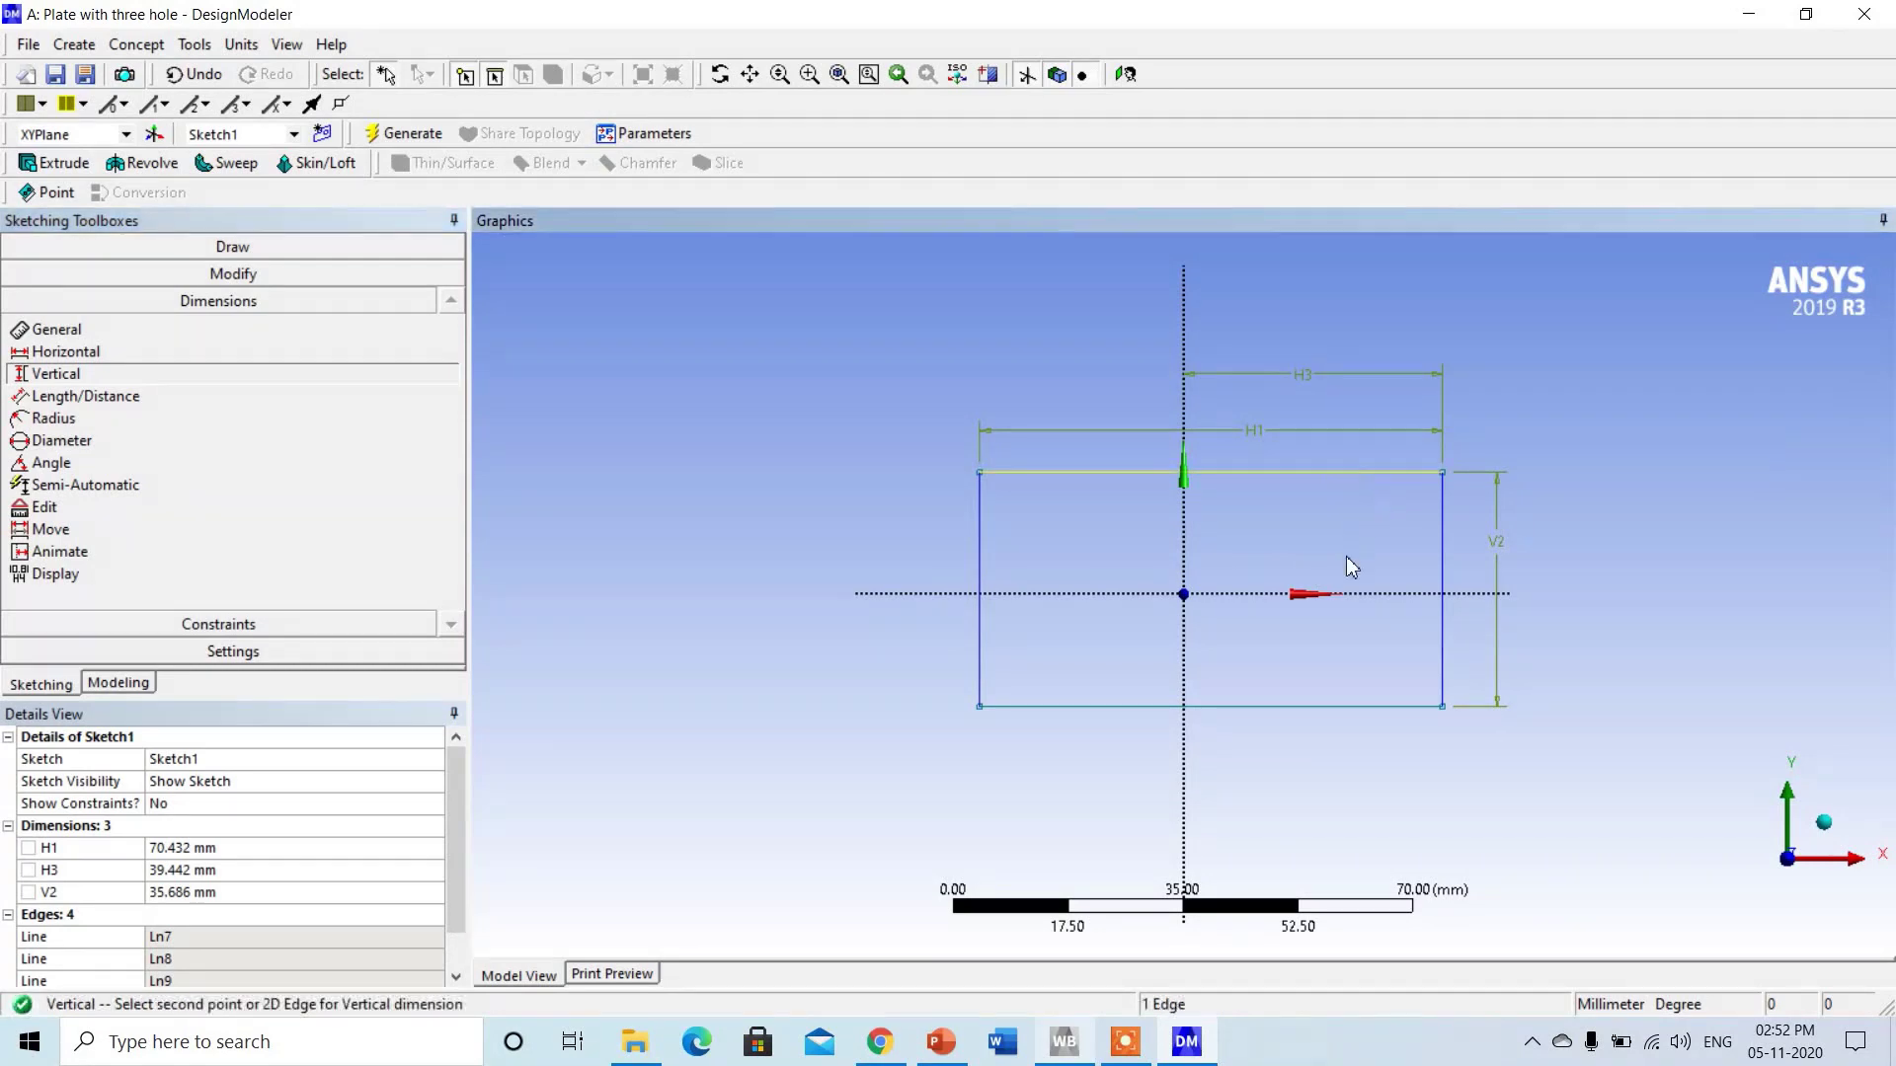
click(1362, 596)
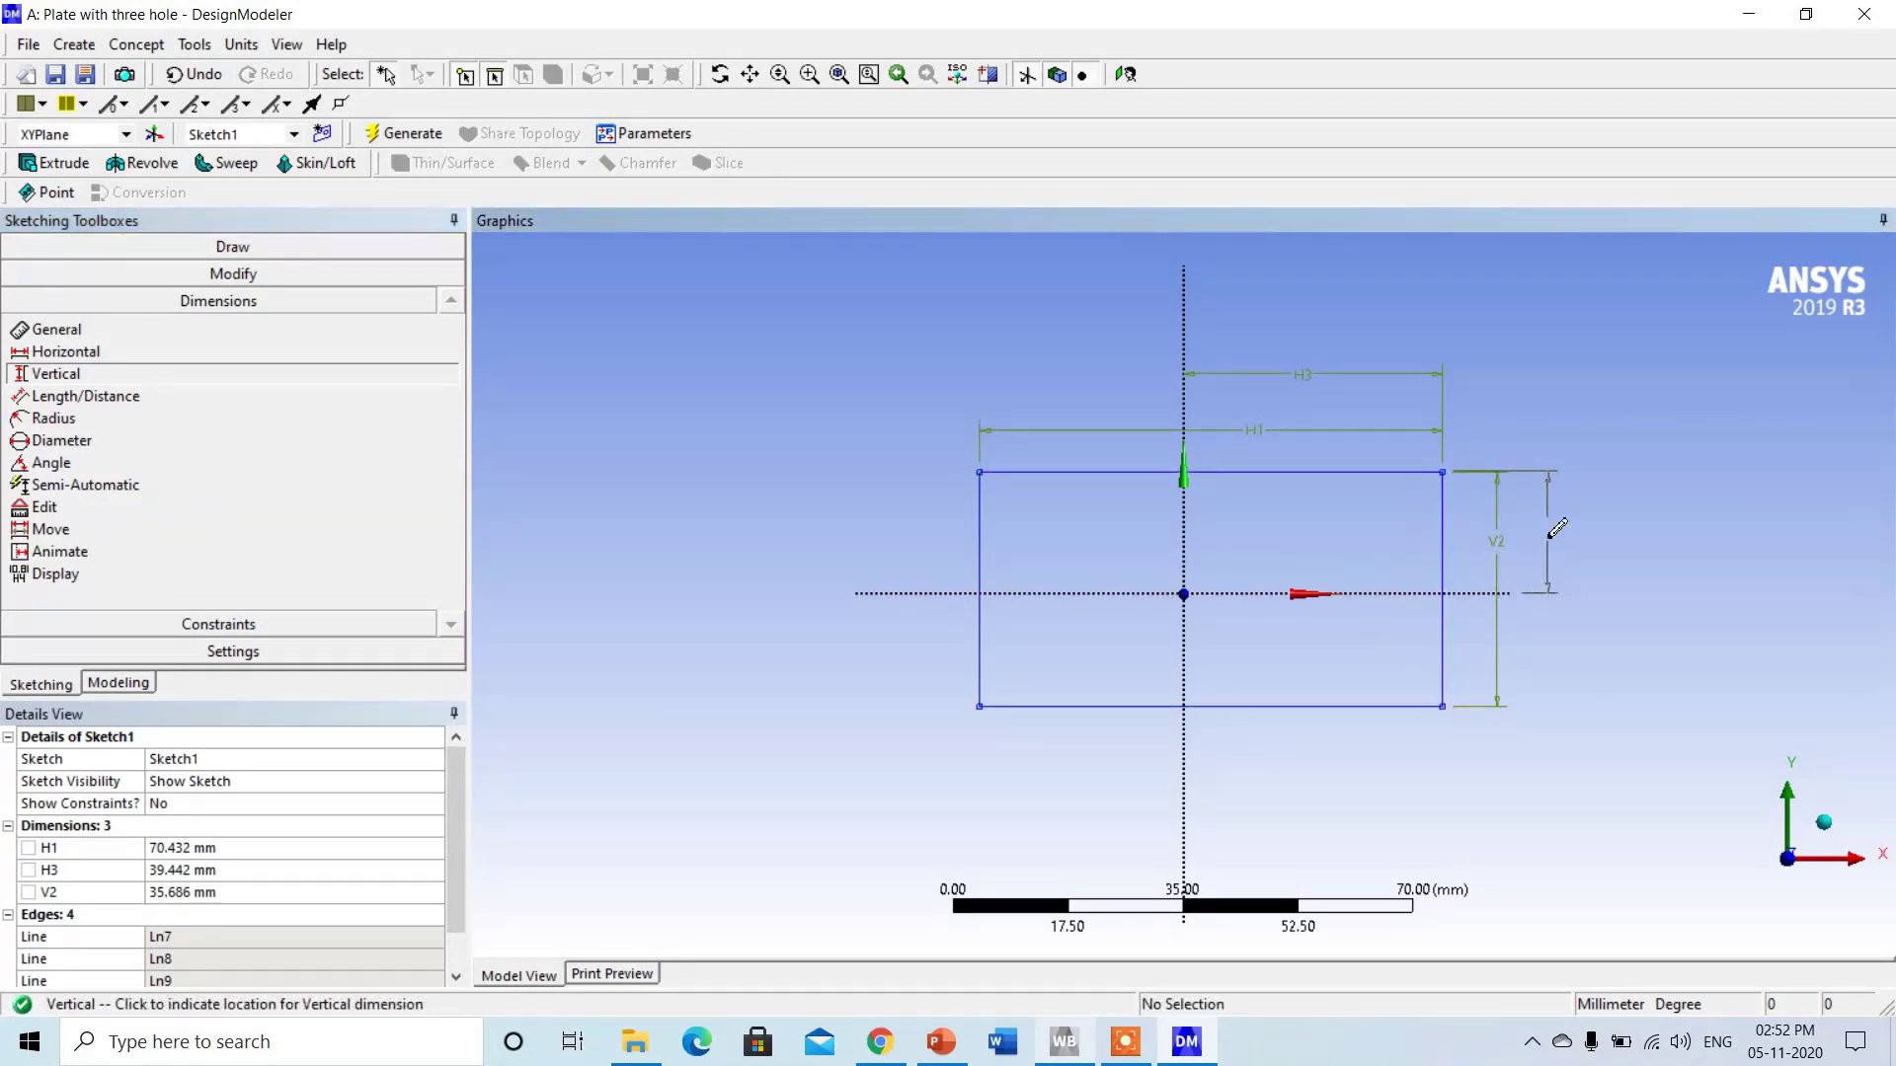
click(1548, 539)
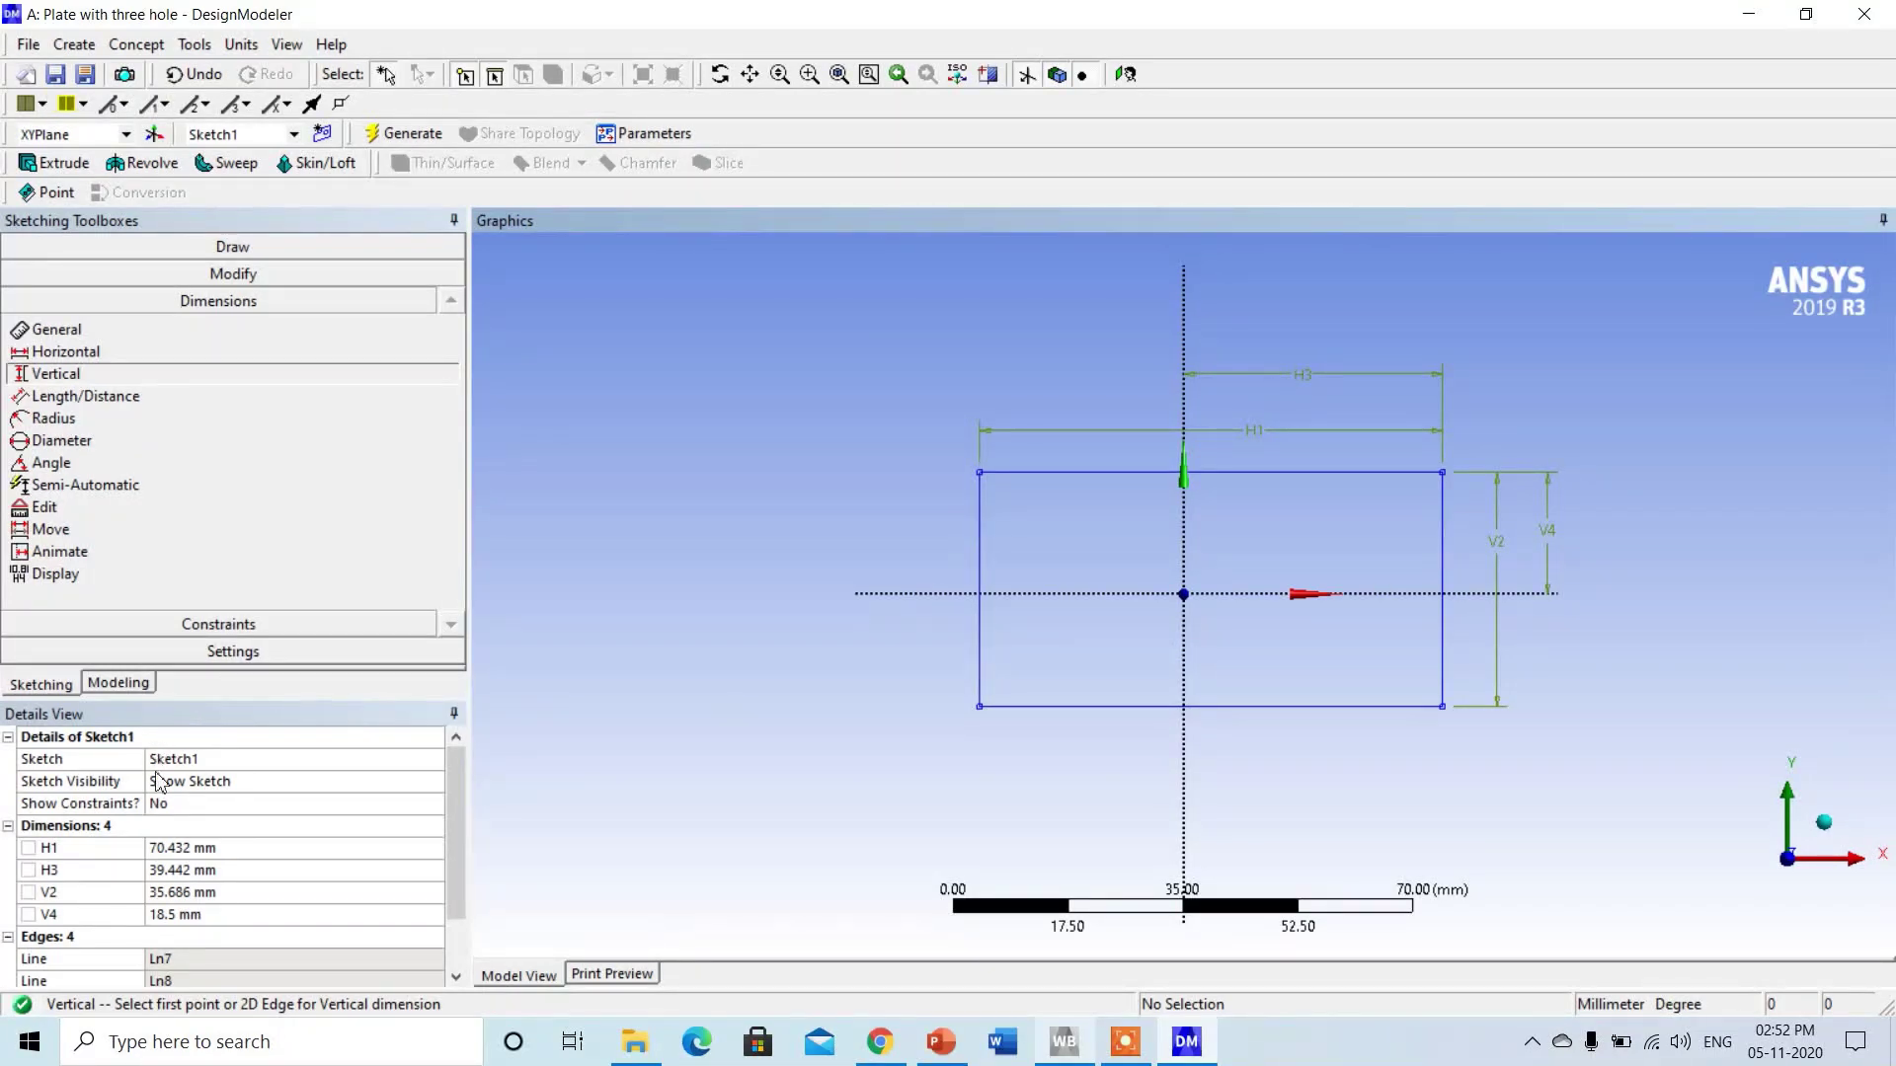
Set the rectangle's width to 100 mm and the distance from the vertical axis to its right edge to 50 mm.
drag(453, 810, 449, 891)
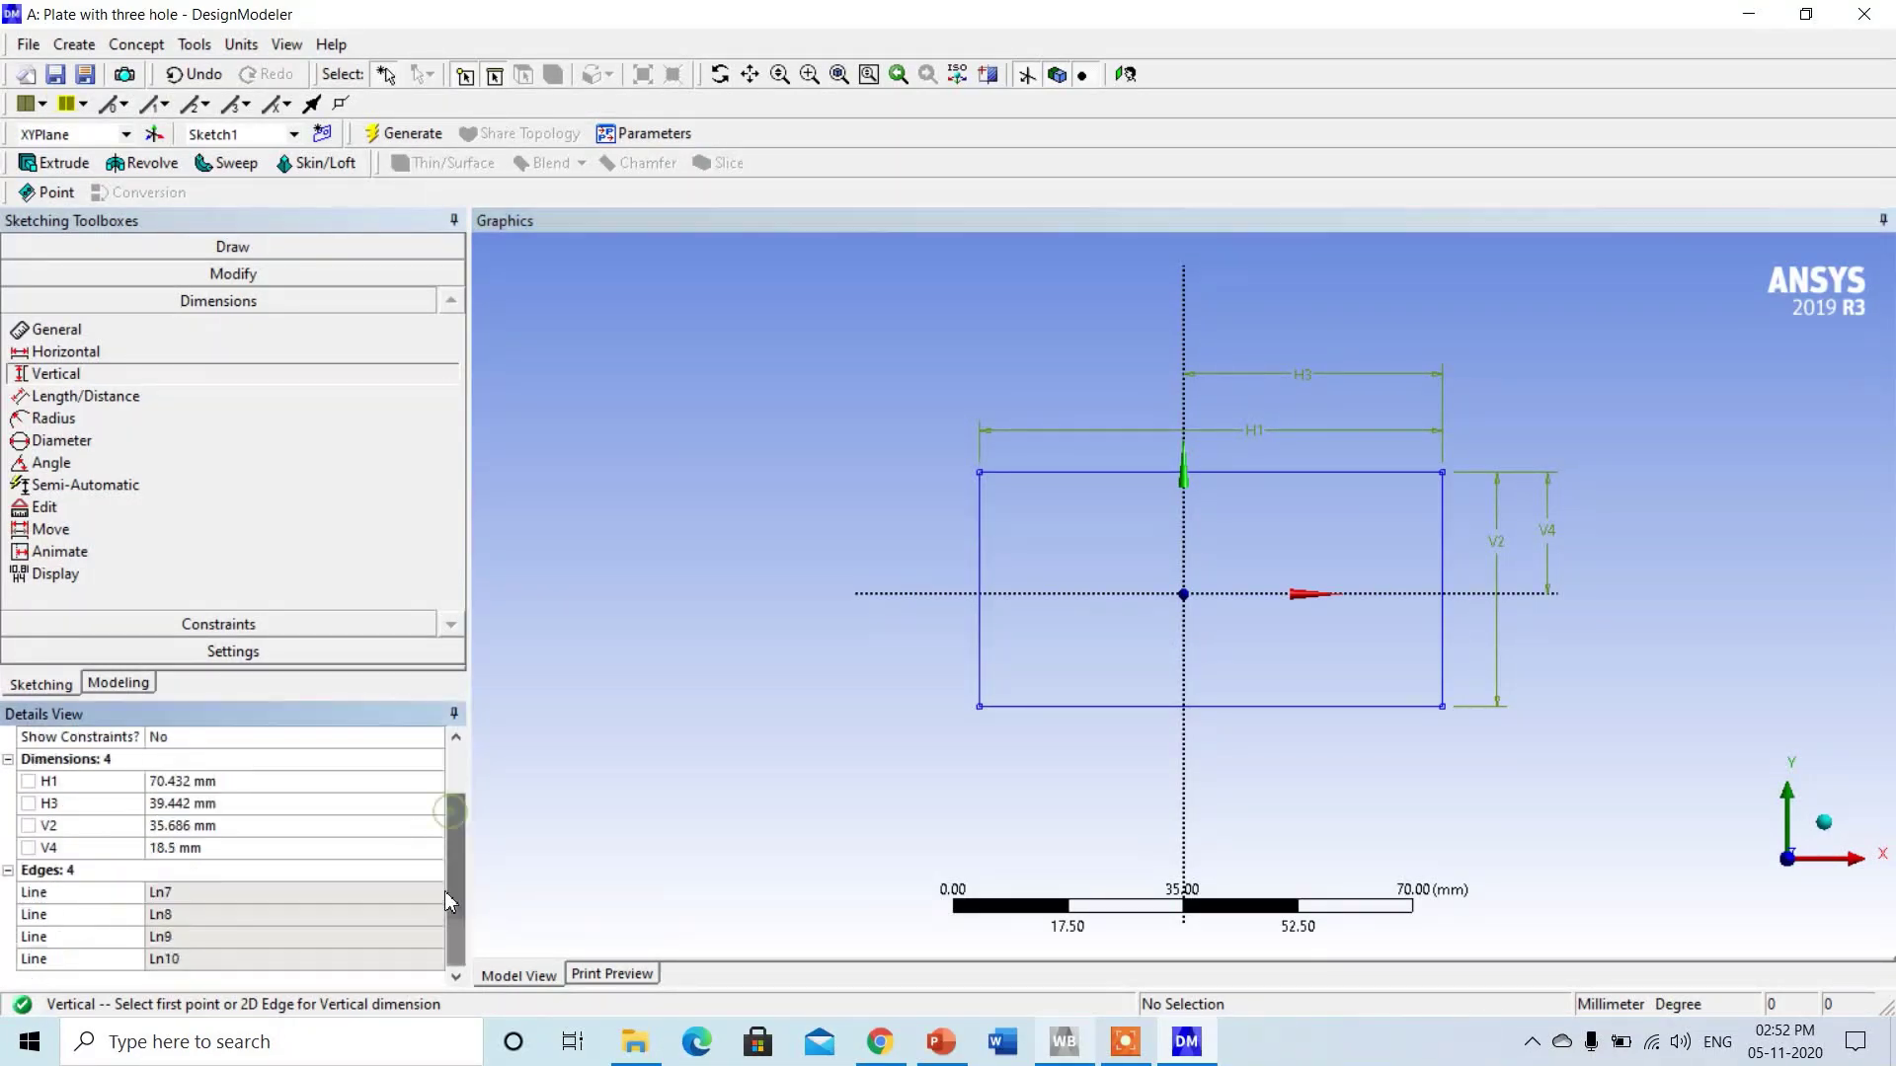
click(229, 788)
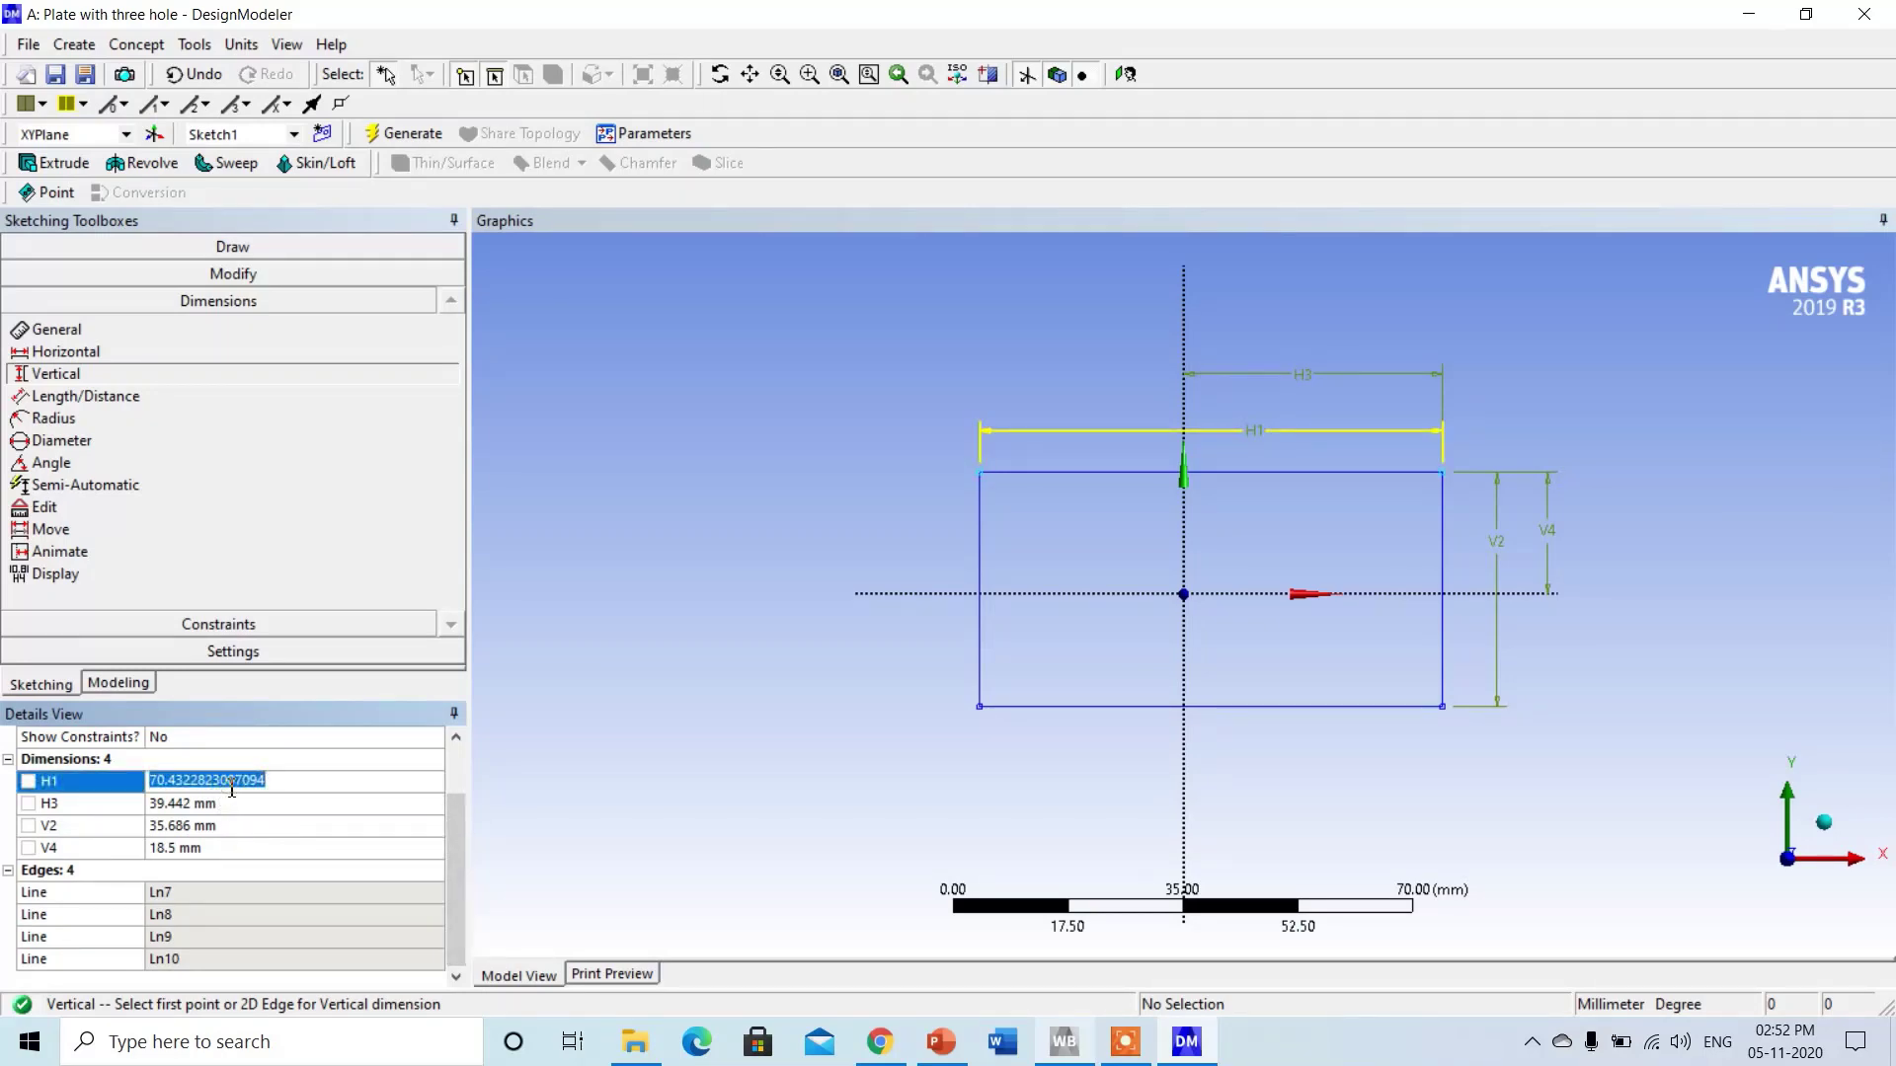
text(100)
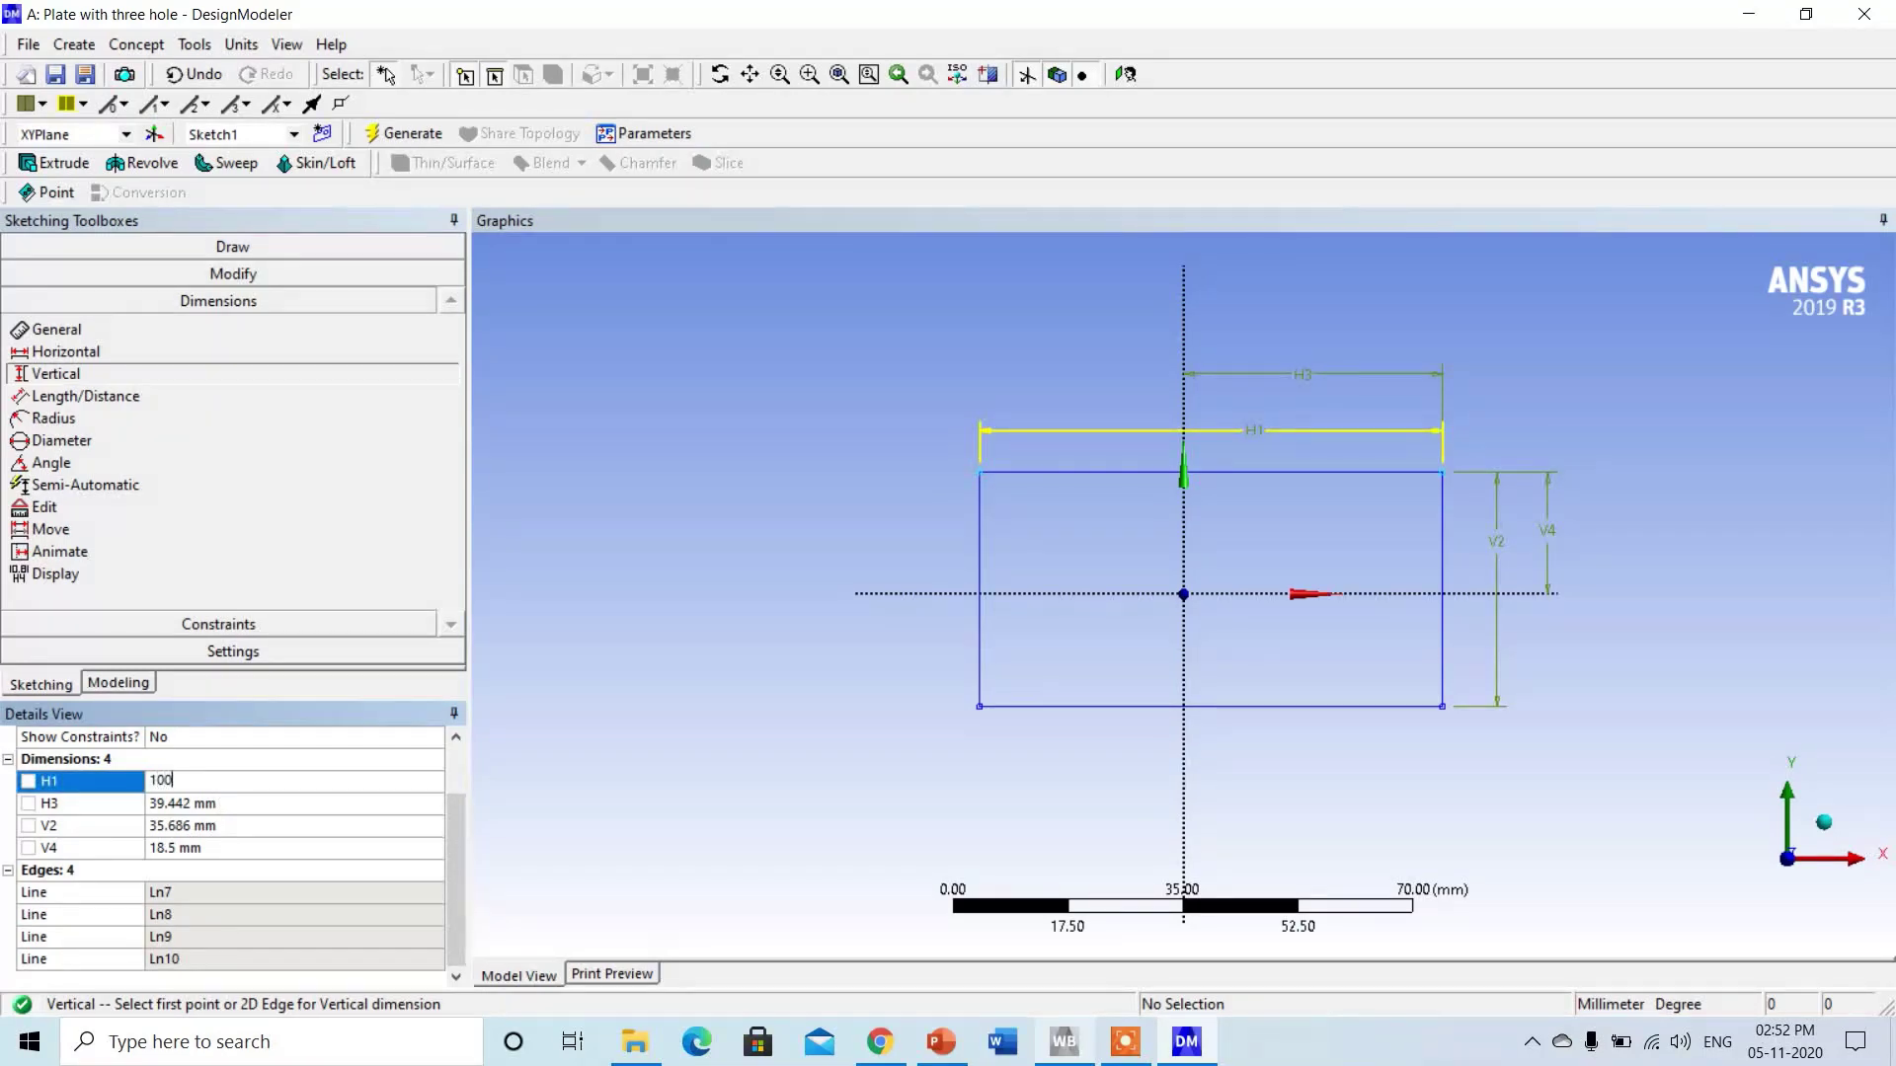
key(Return)
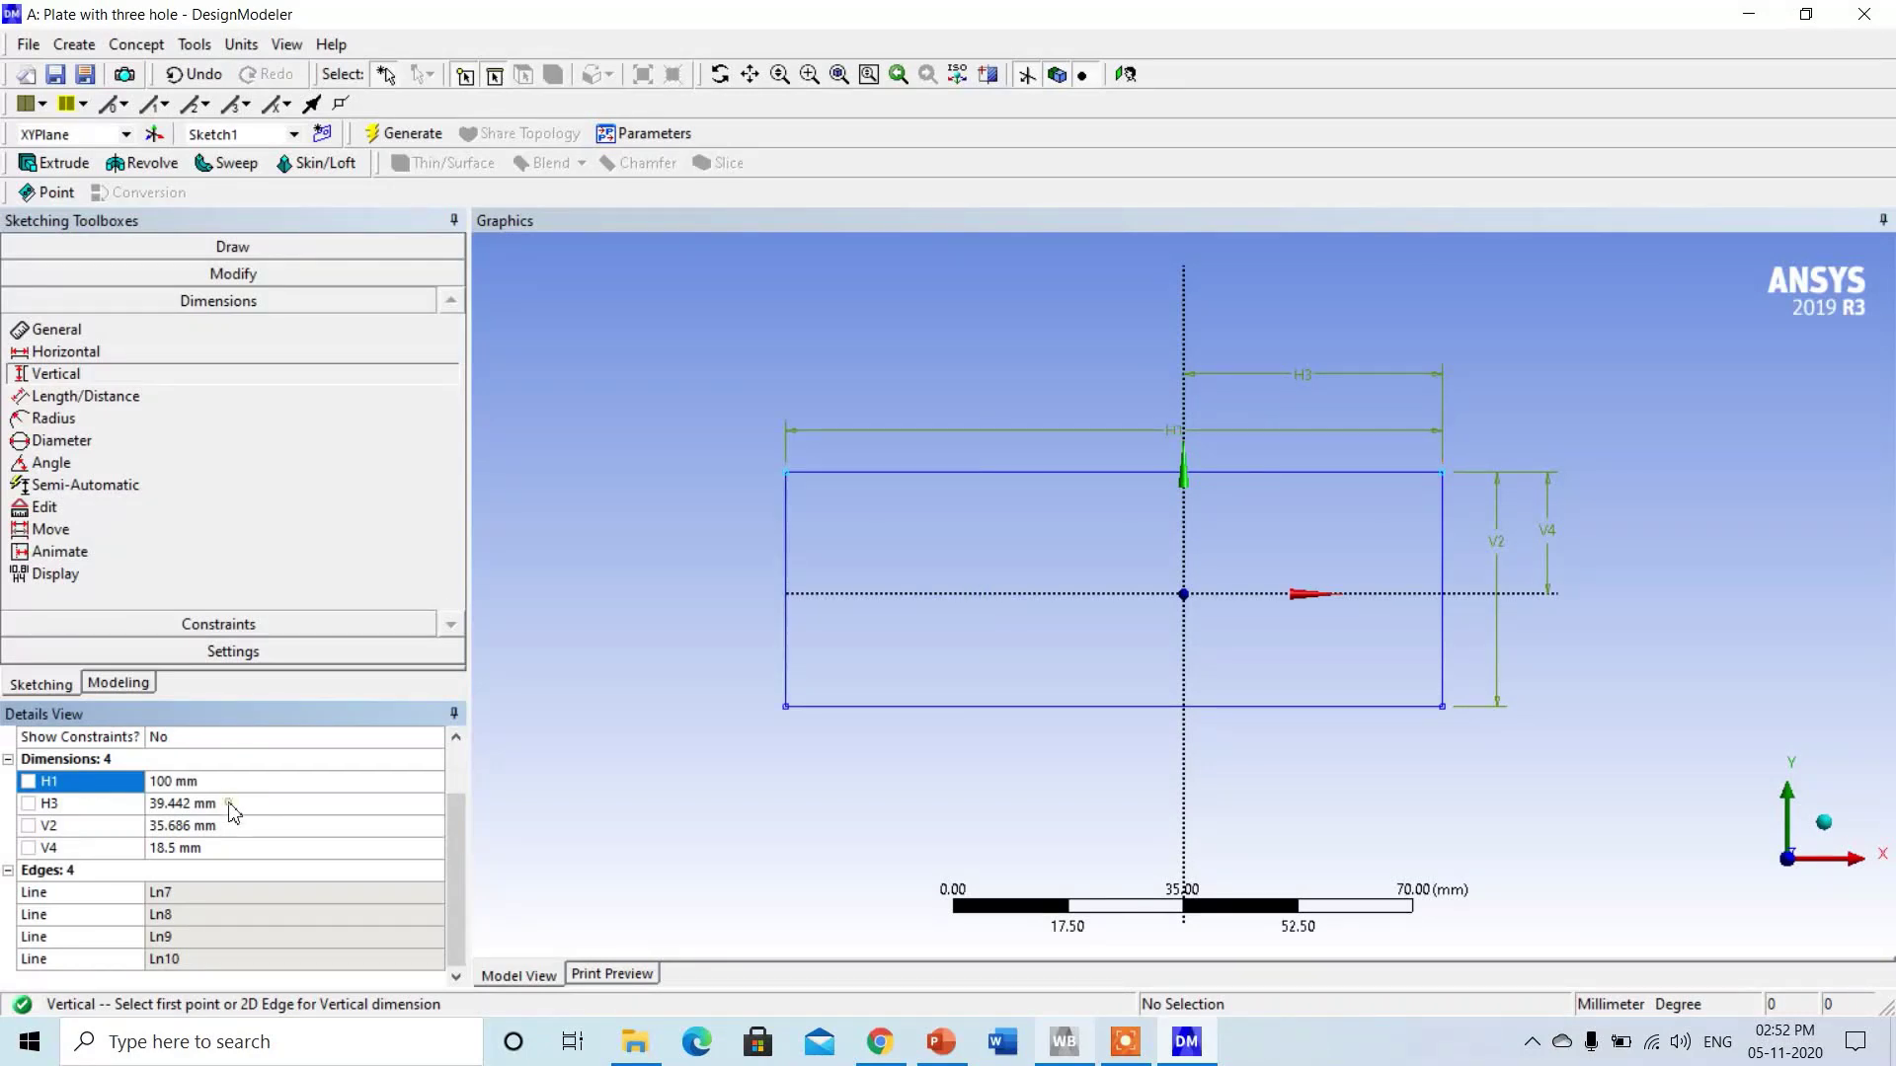
click(233, 805)
text(5)
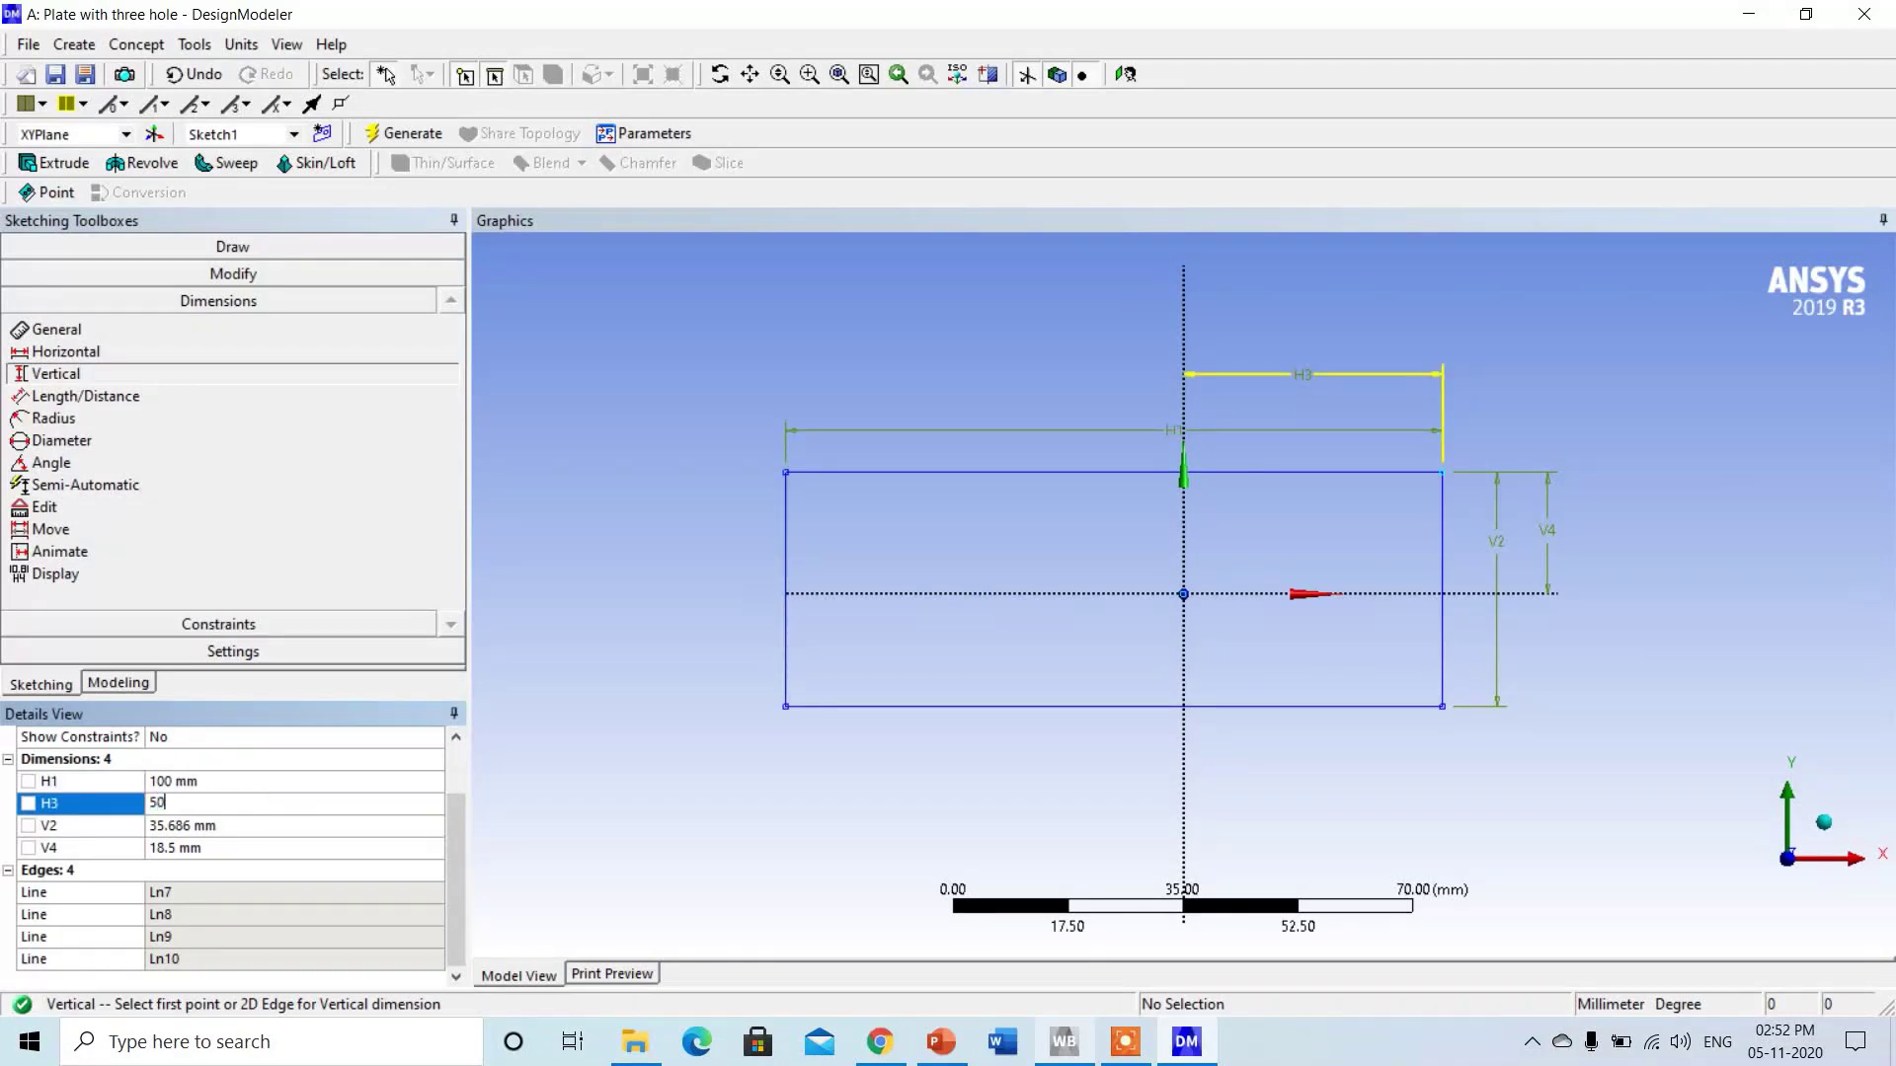
text(0)
key(Return)
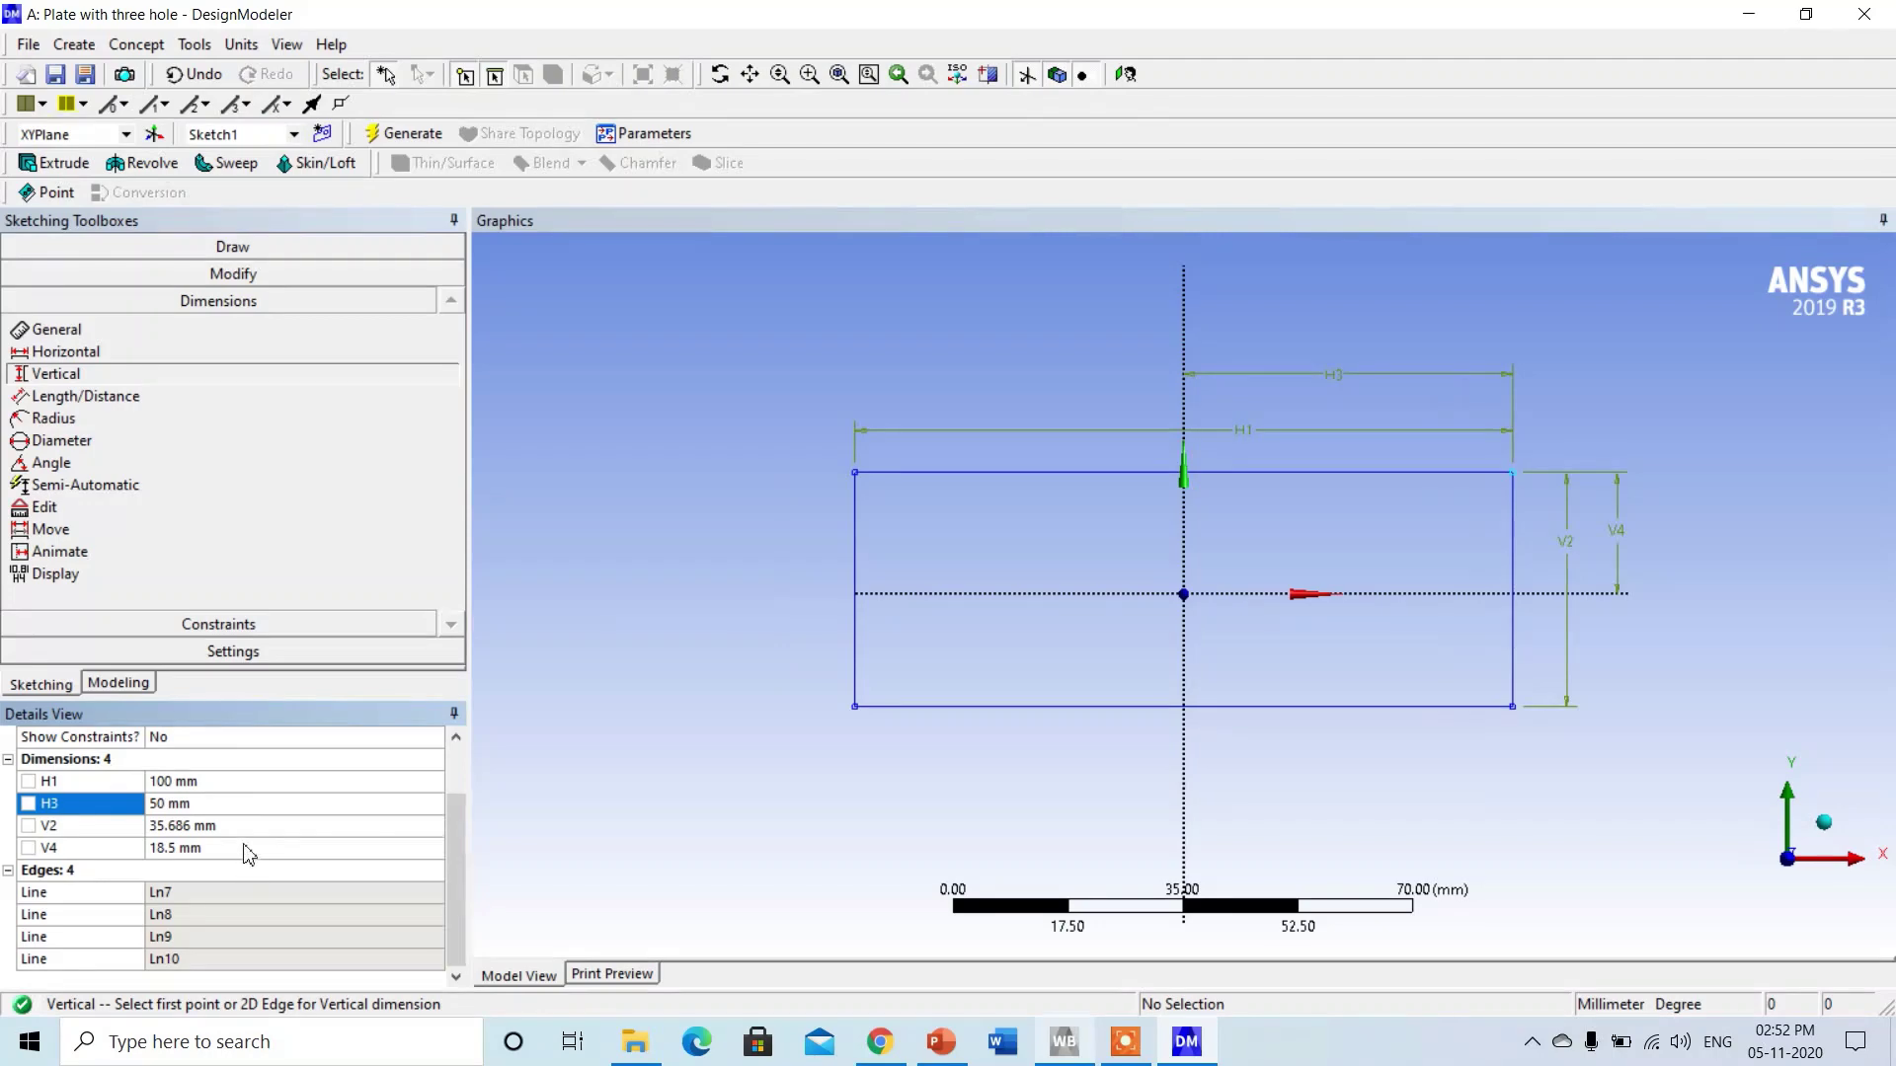
Set the rectangle's height to 50 mm and the distance from its top edge to the horizontal axis to 25 mm.
click(245, 829)
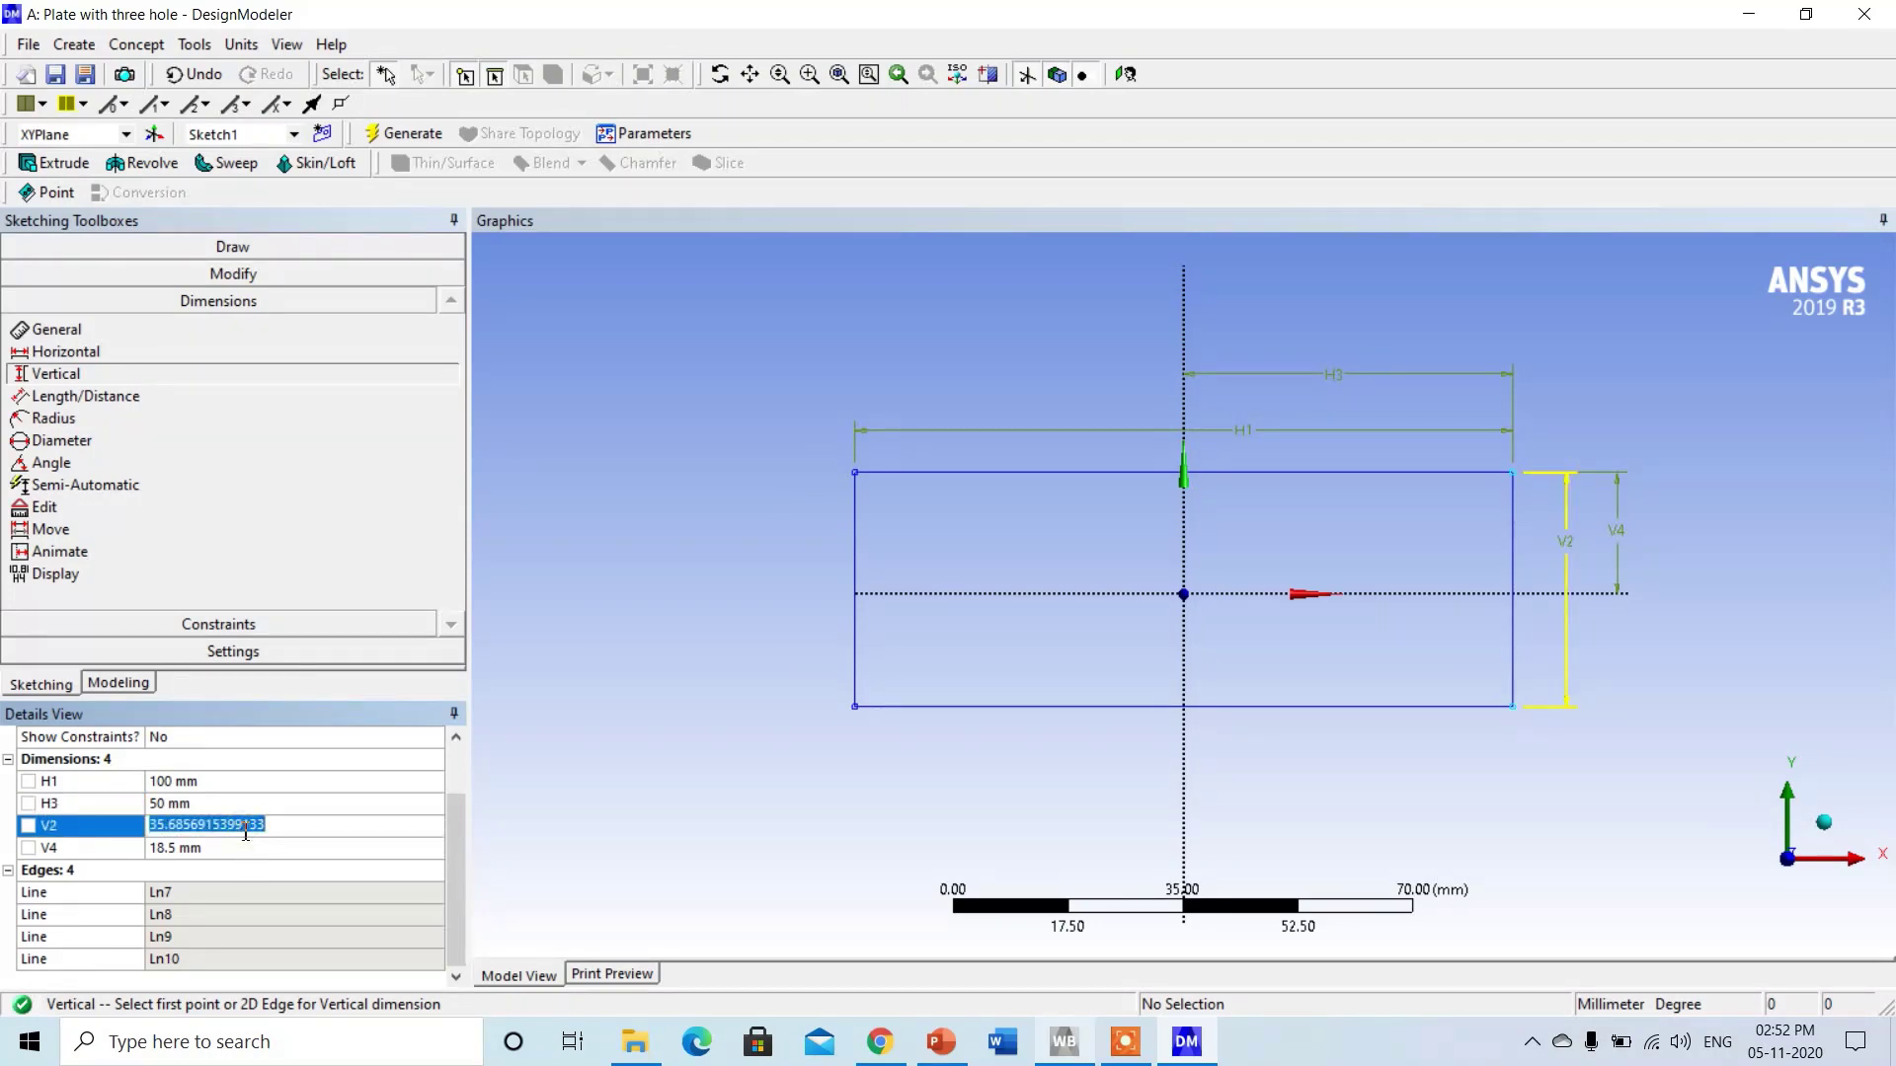
text(5)
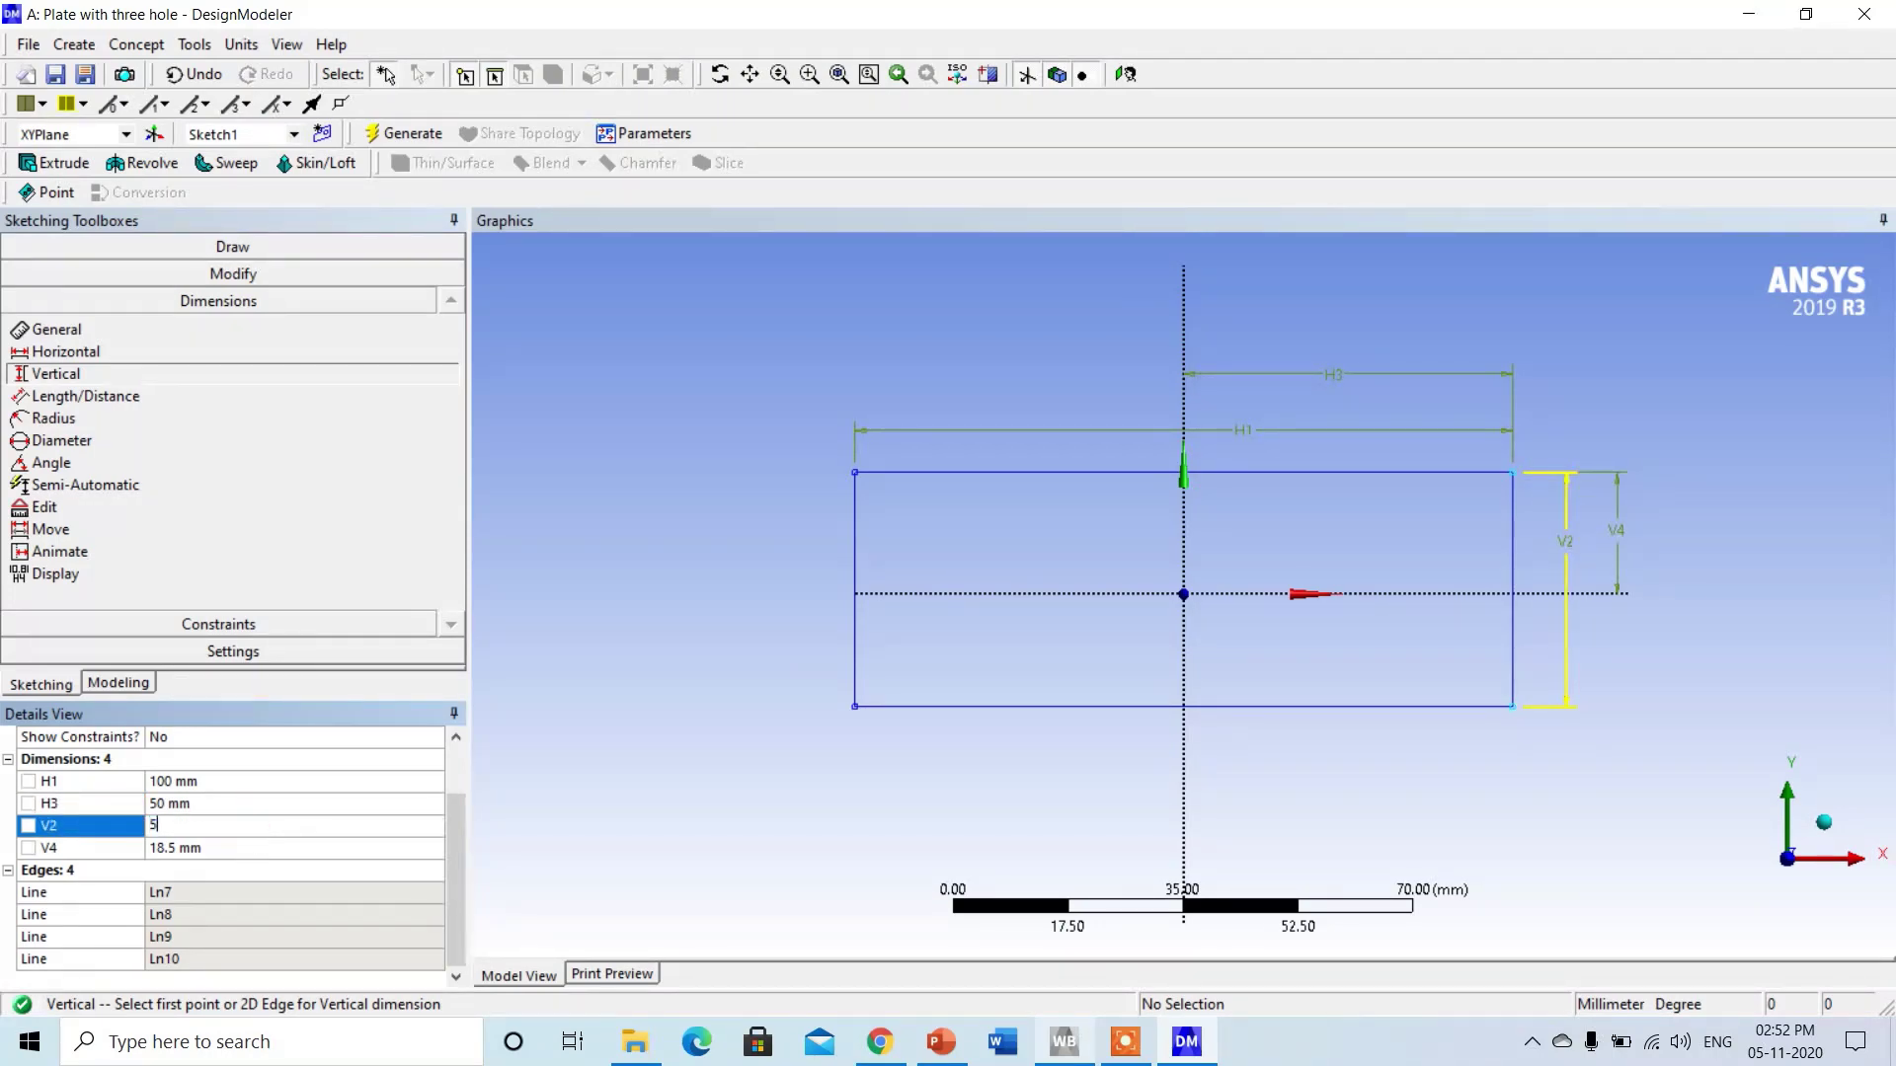
text(0)
key(Return)
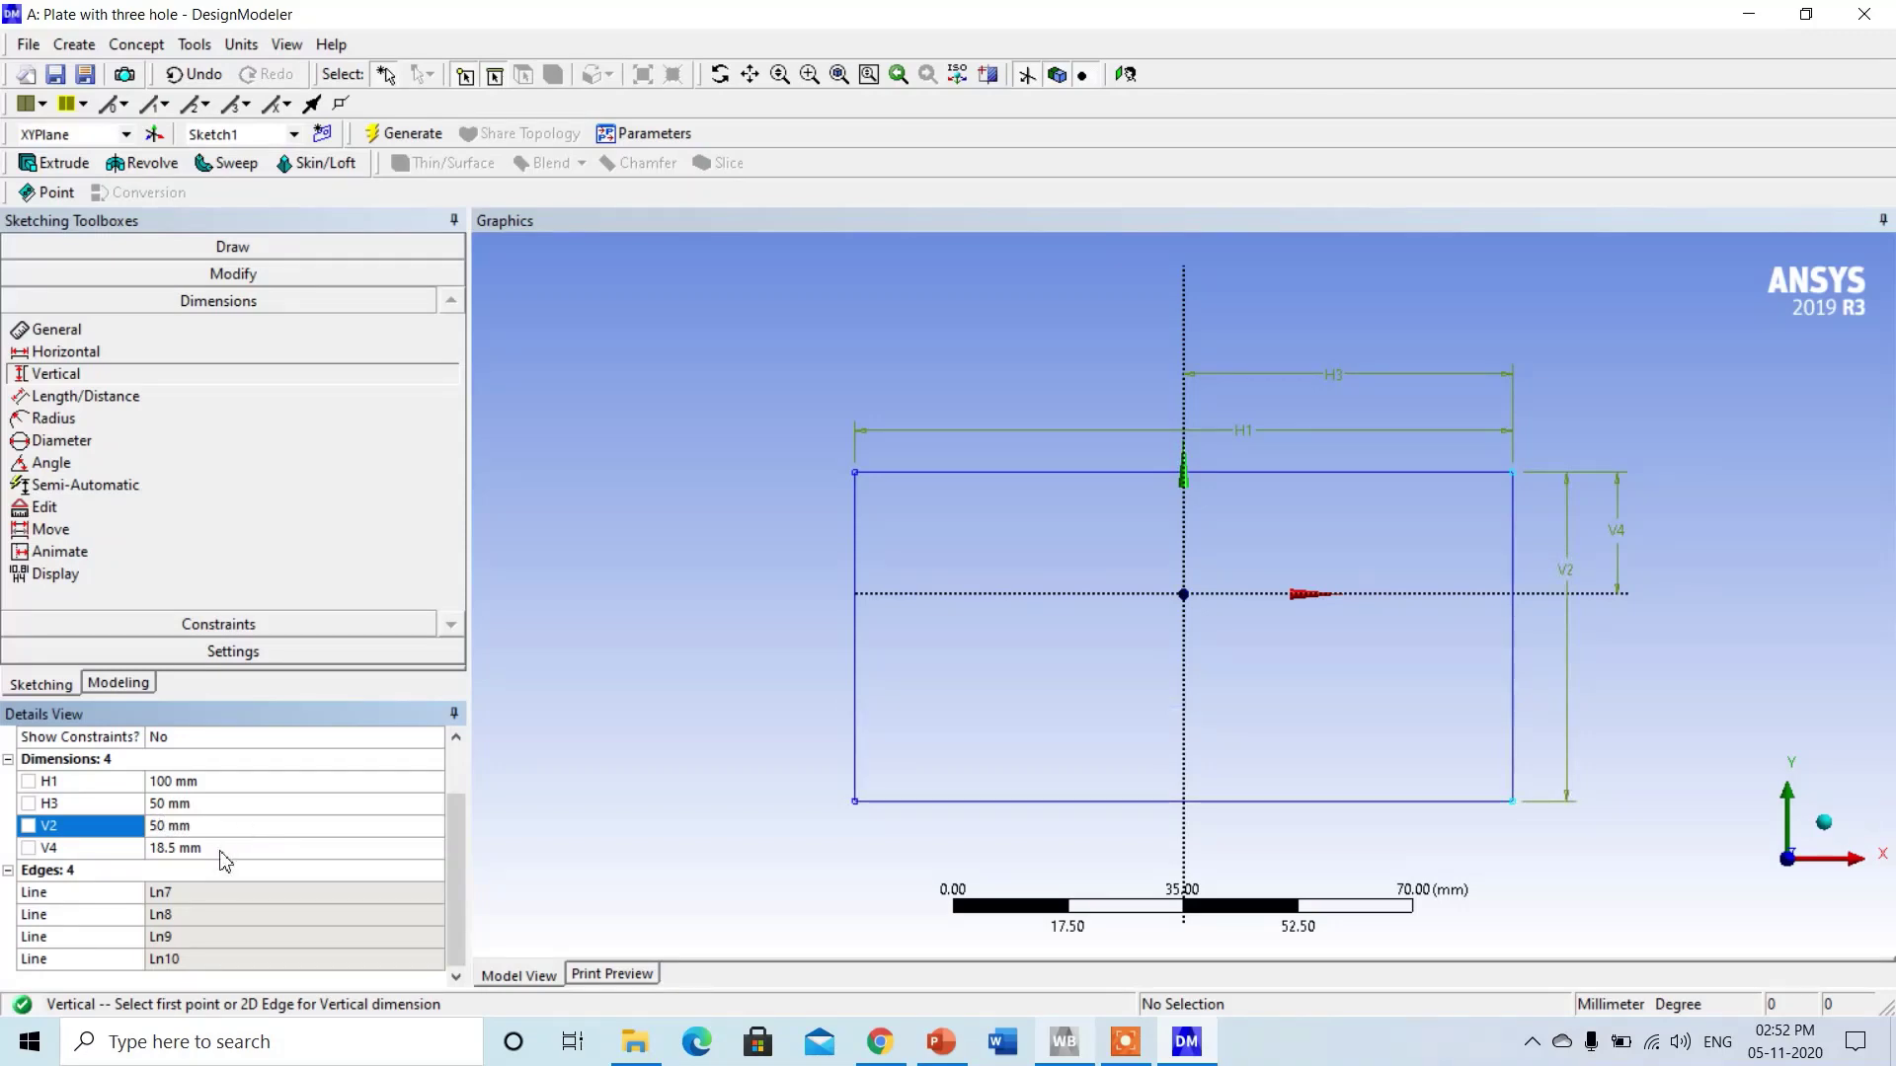
click(220, 851)
text(25)
key(Return)
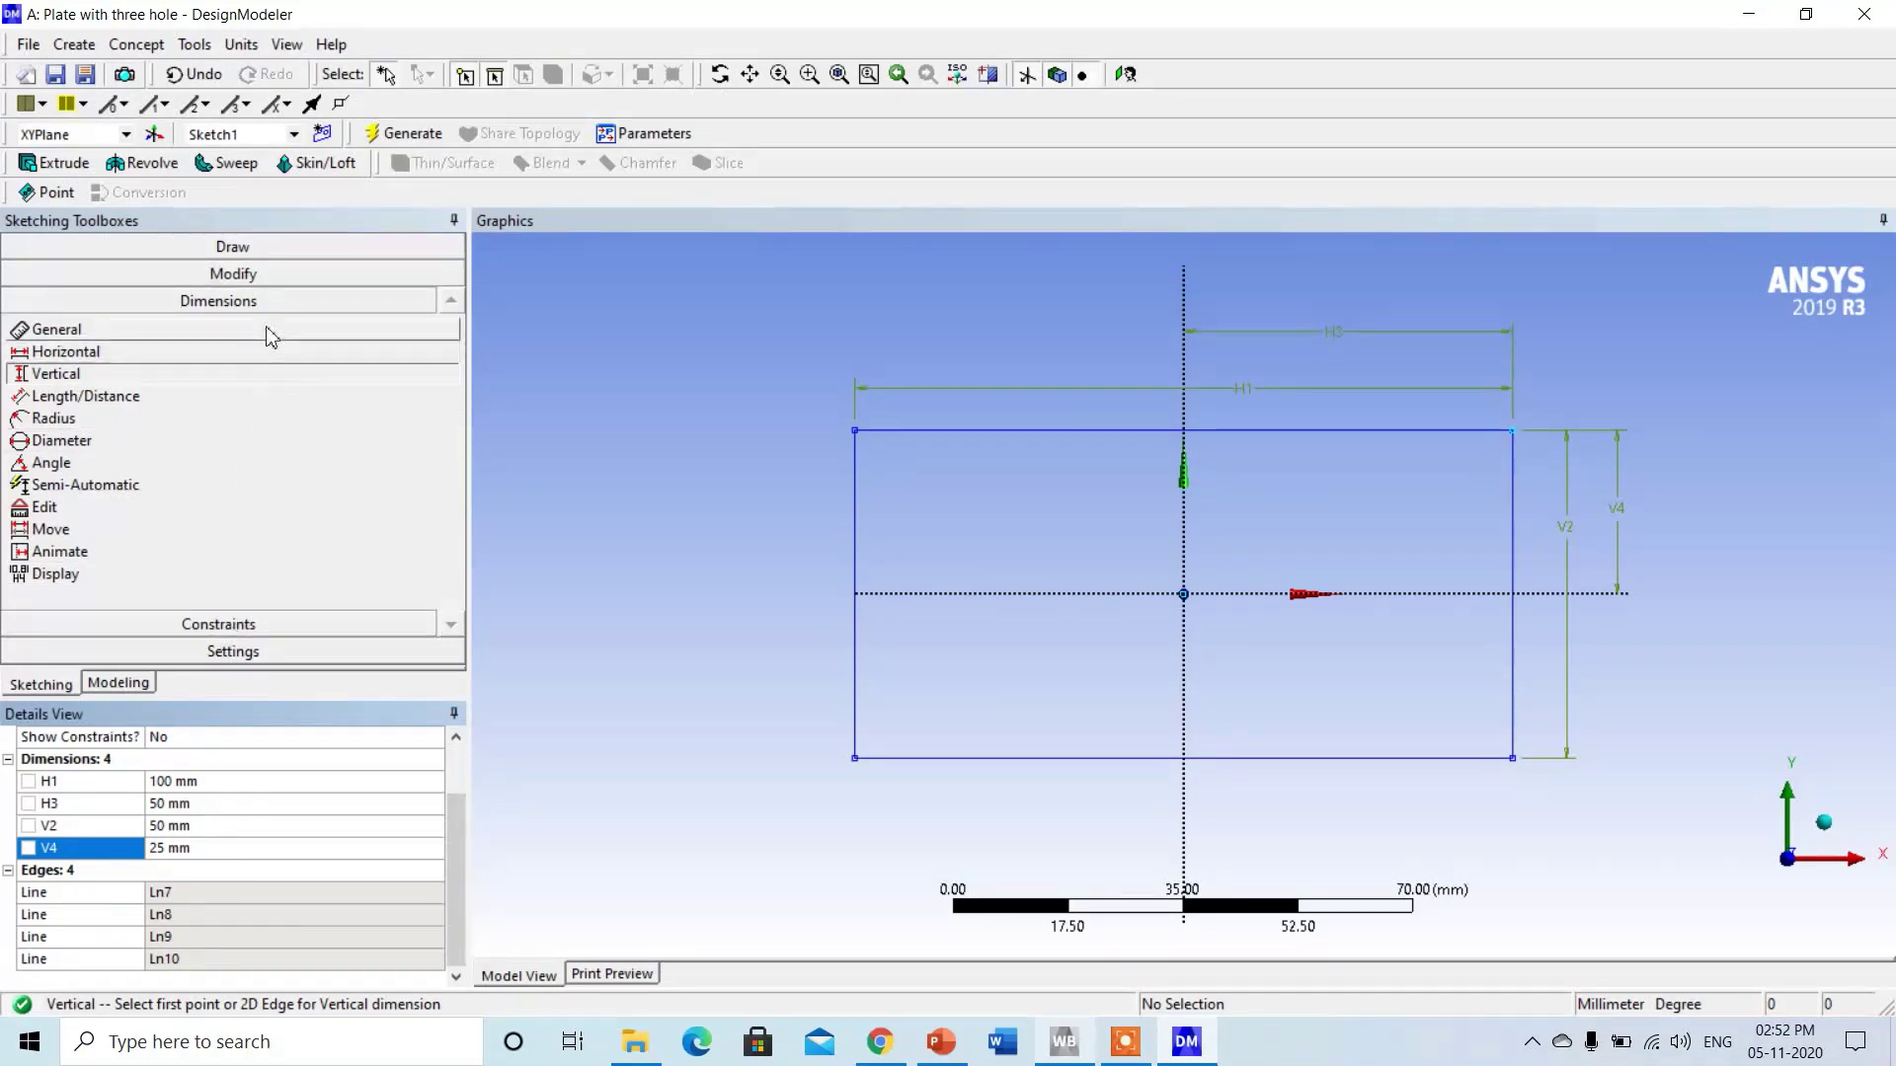
Sketch a circle about 18 mm in diameter centred on the origin.
click(272, 248)
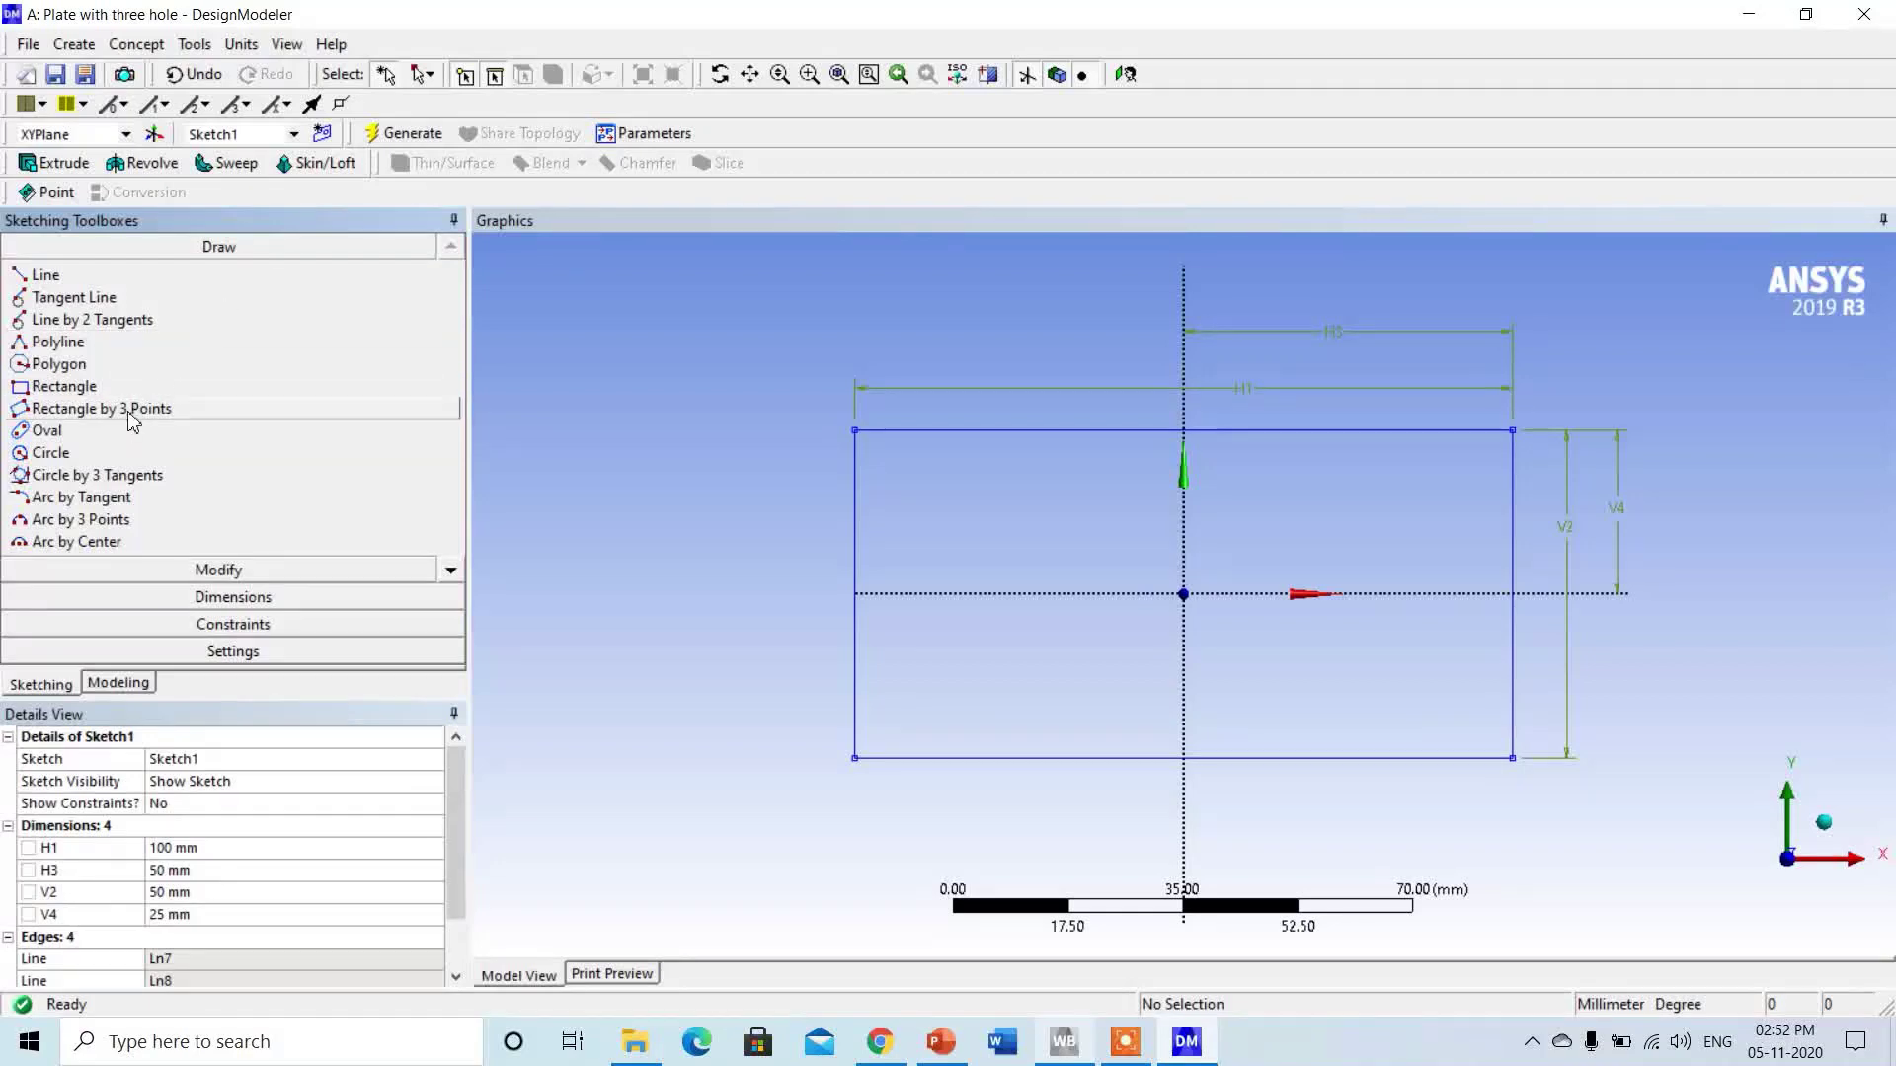
click(80, 455)
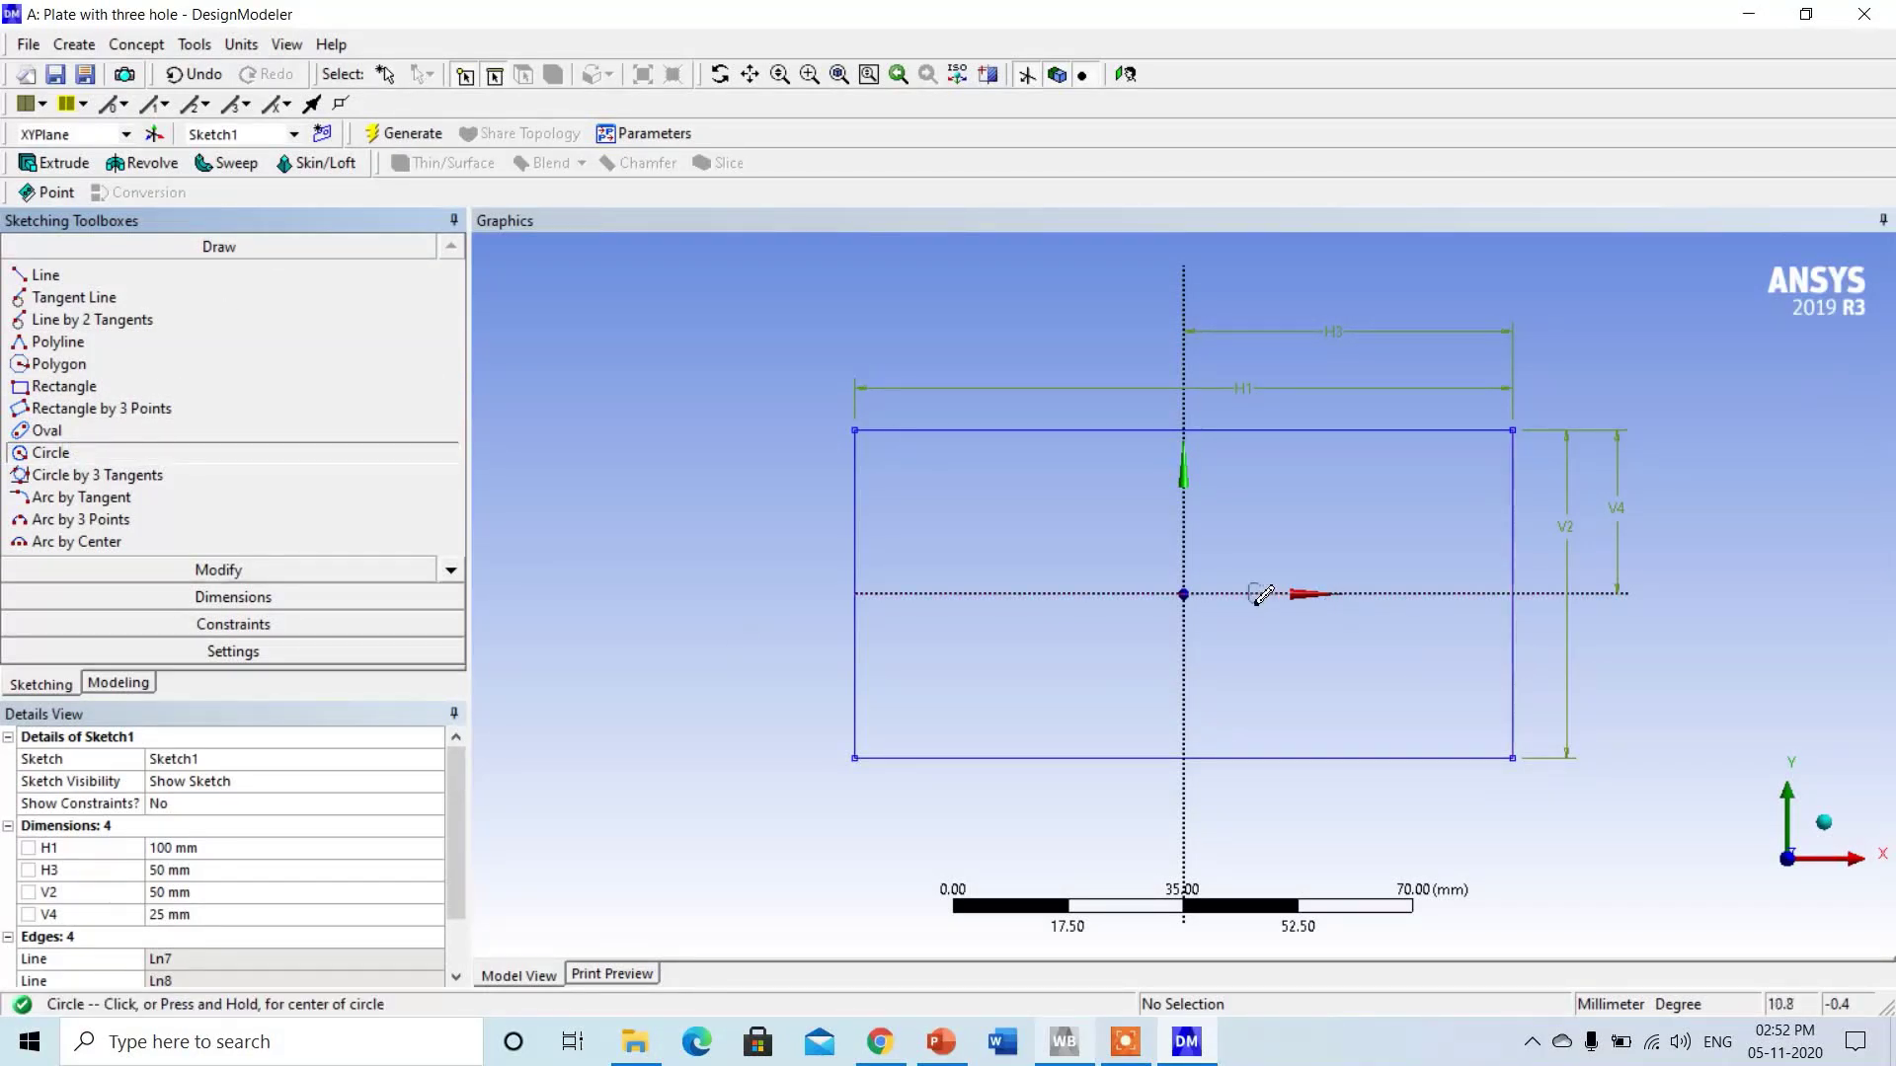
click(1185, 595)
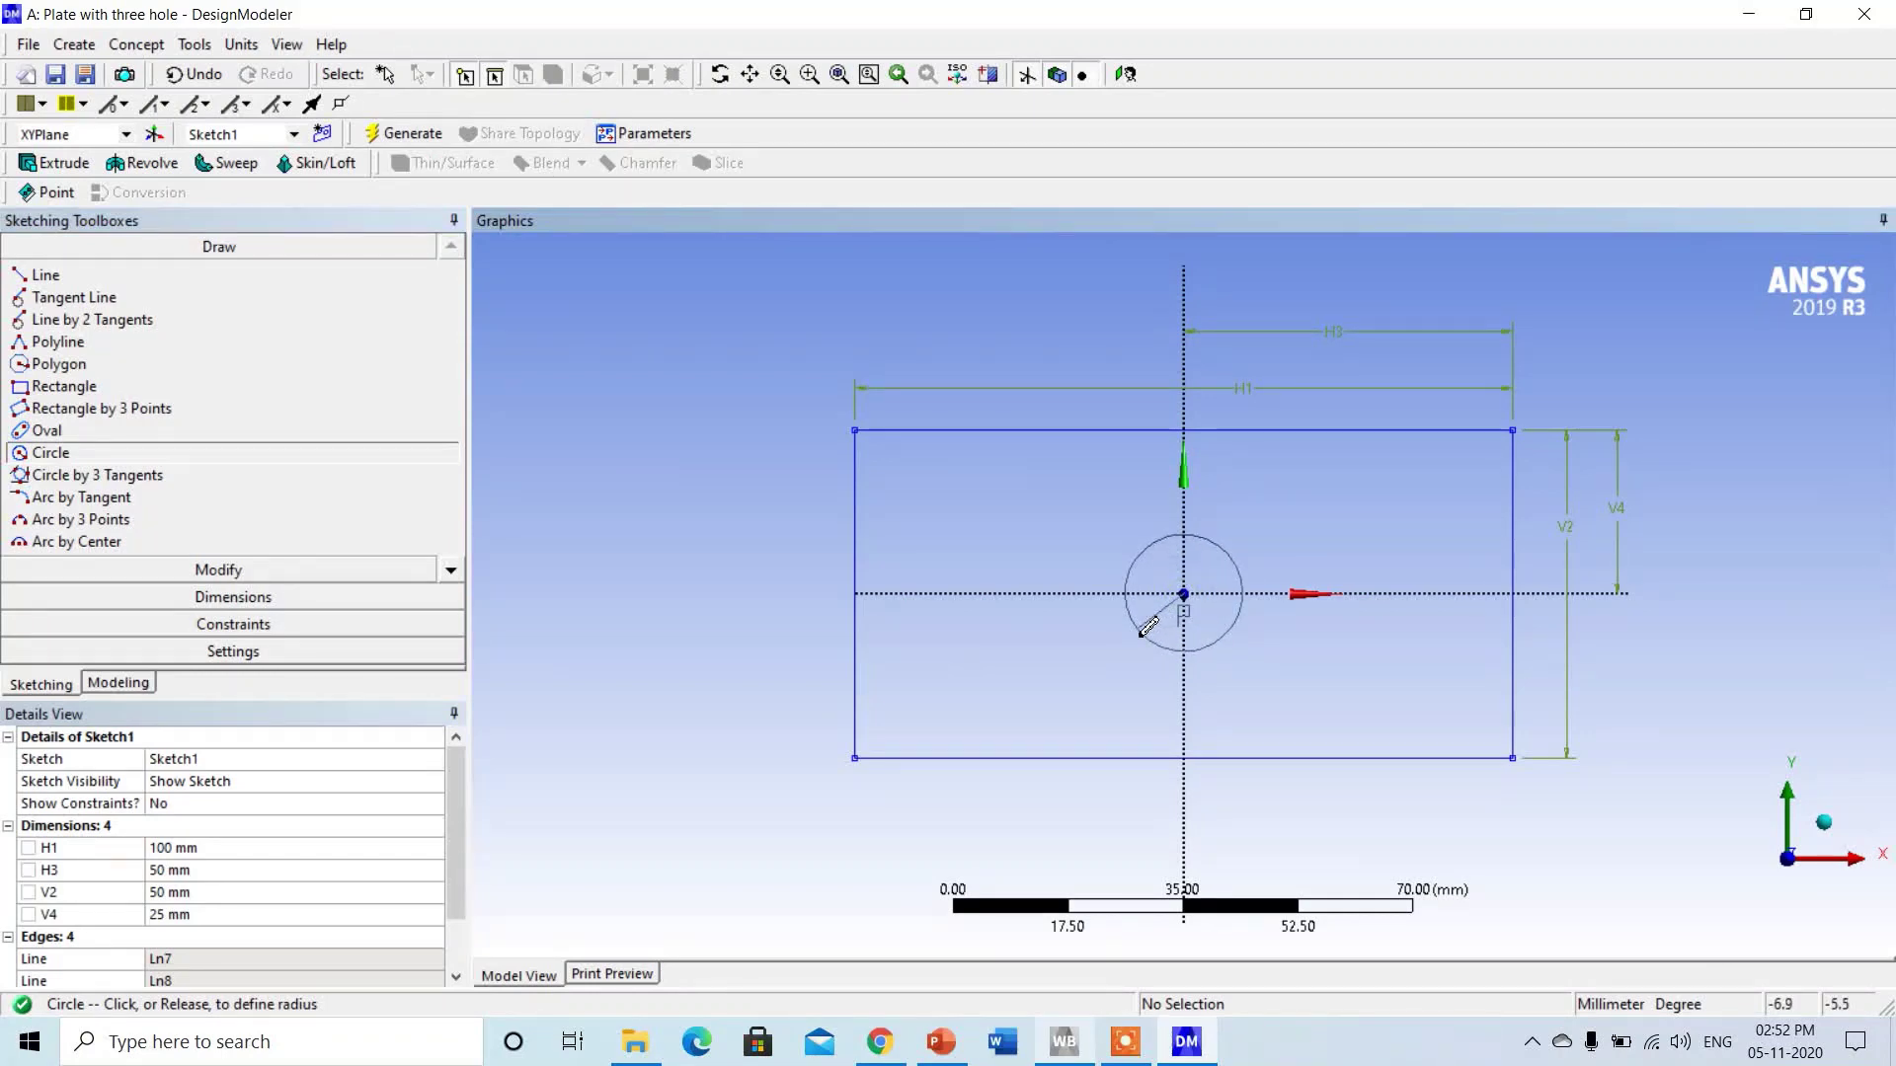
click(1140, 634)
Sketch two circles about 10 mm in diameter on the horizontal axis, about 26 mm left and 25 mm right of the origin.
click(1009, 595)
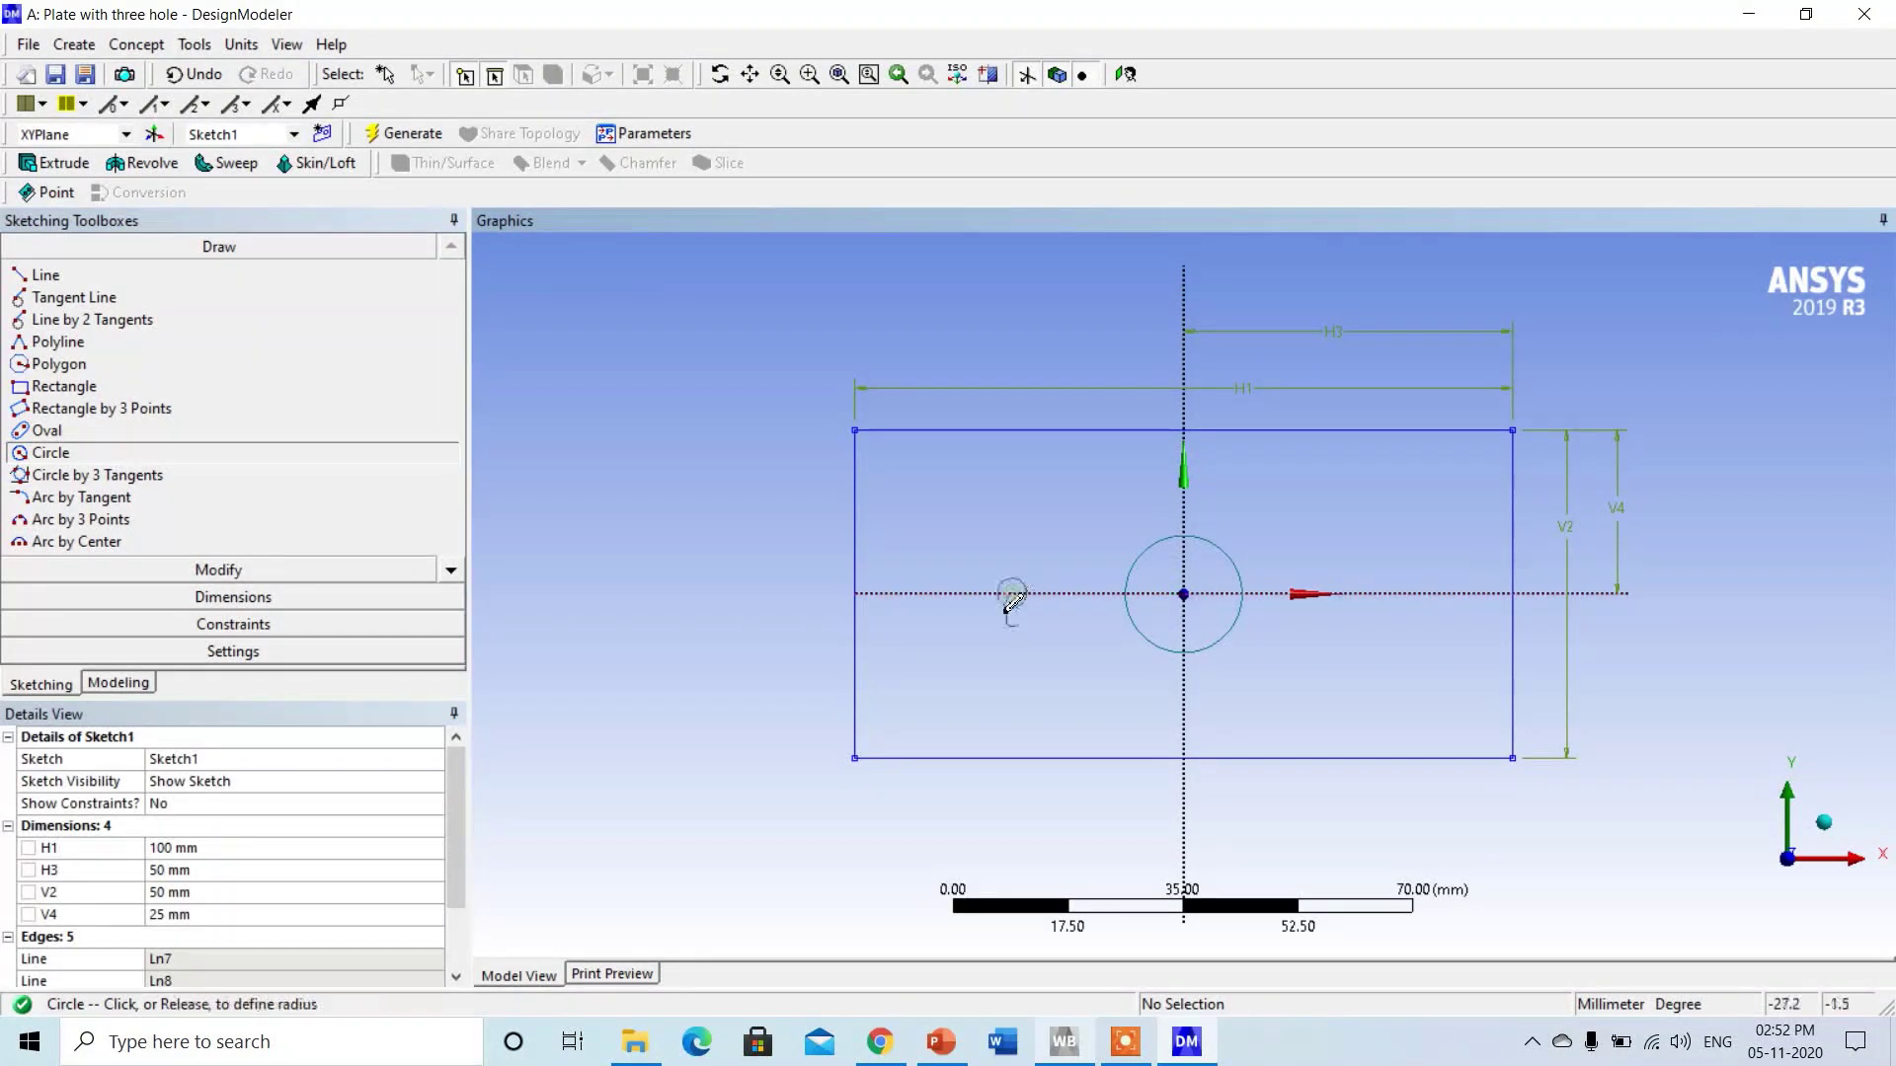
click(991, 618)
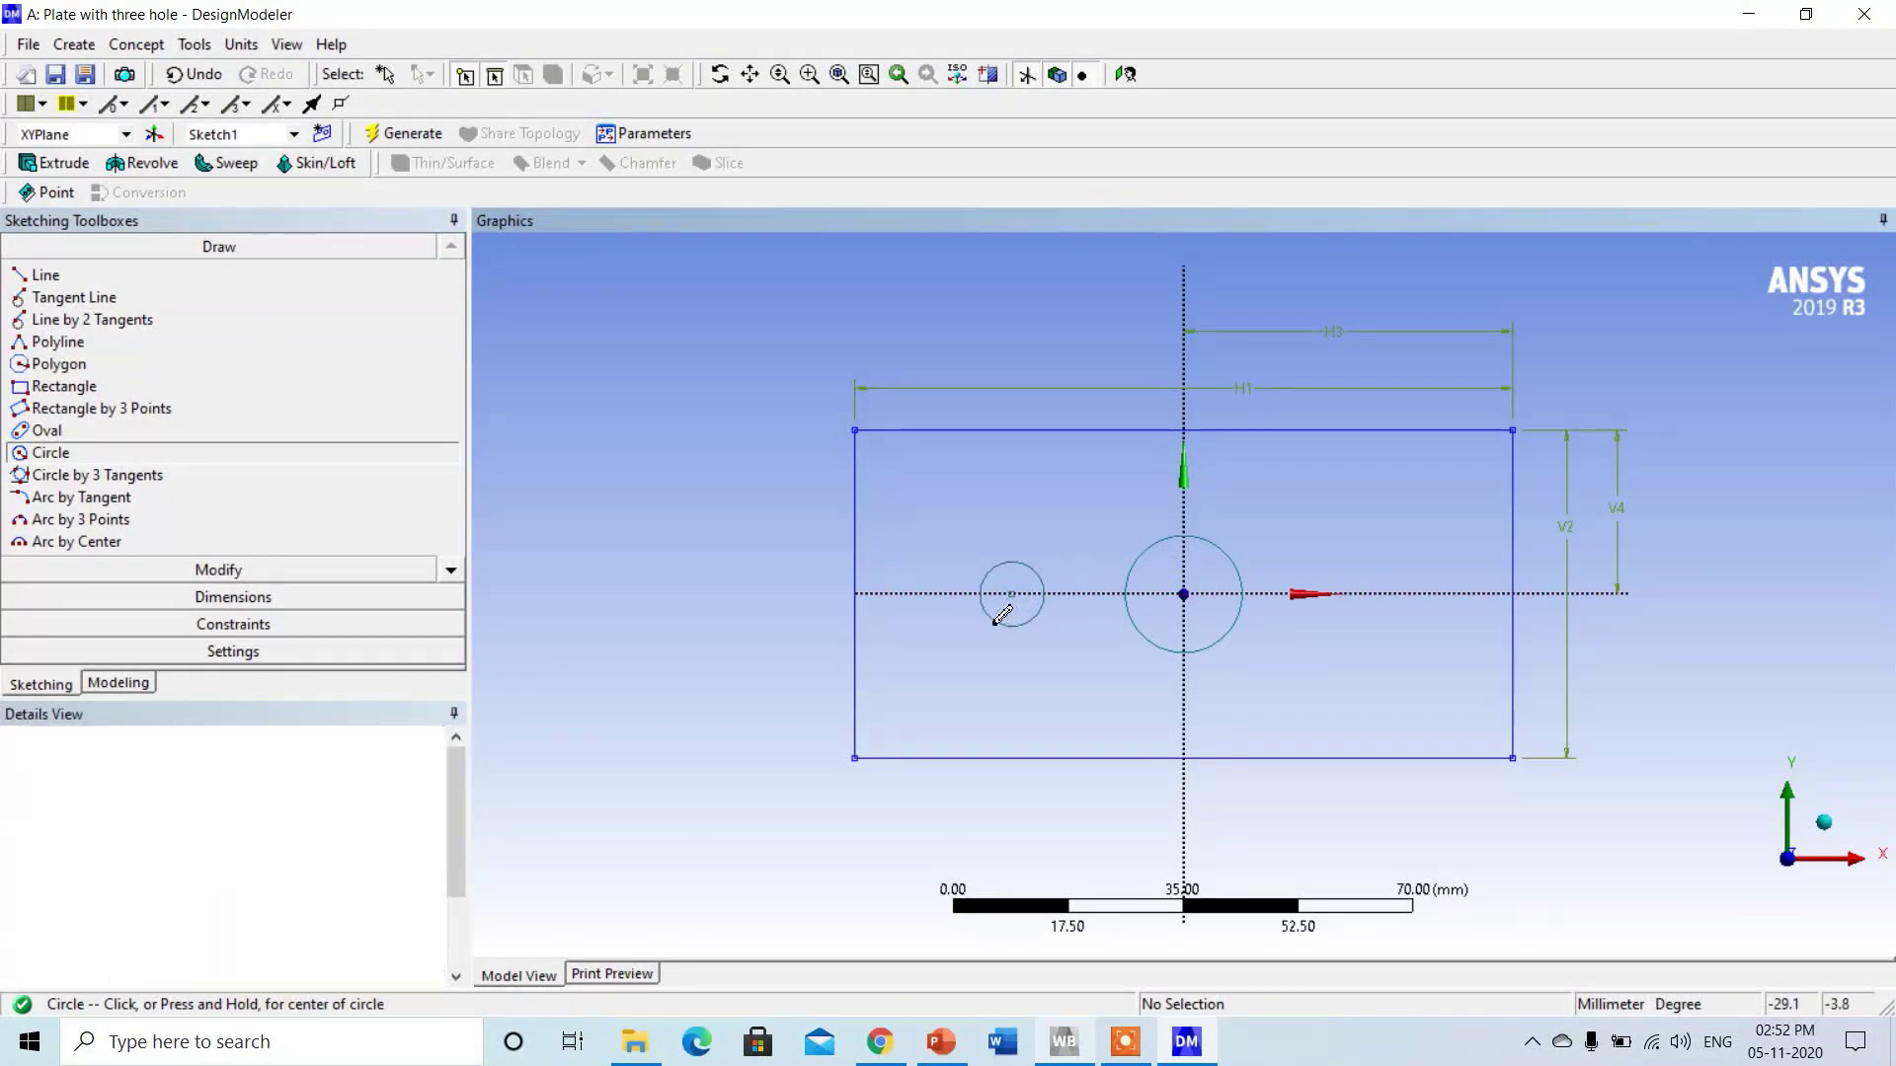
click(1350, 593)
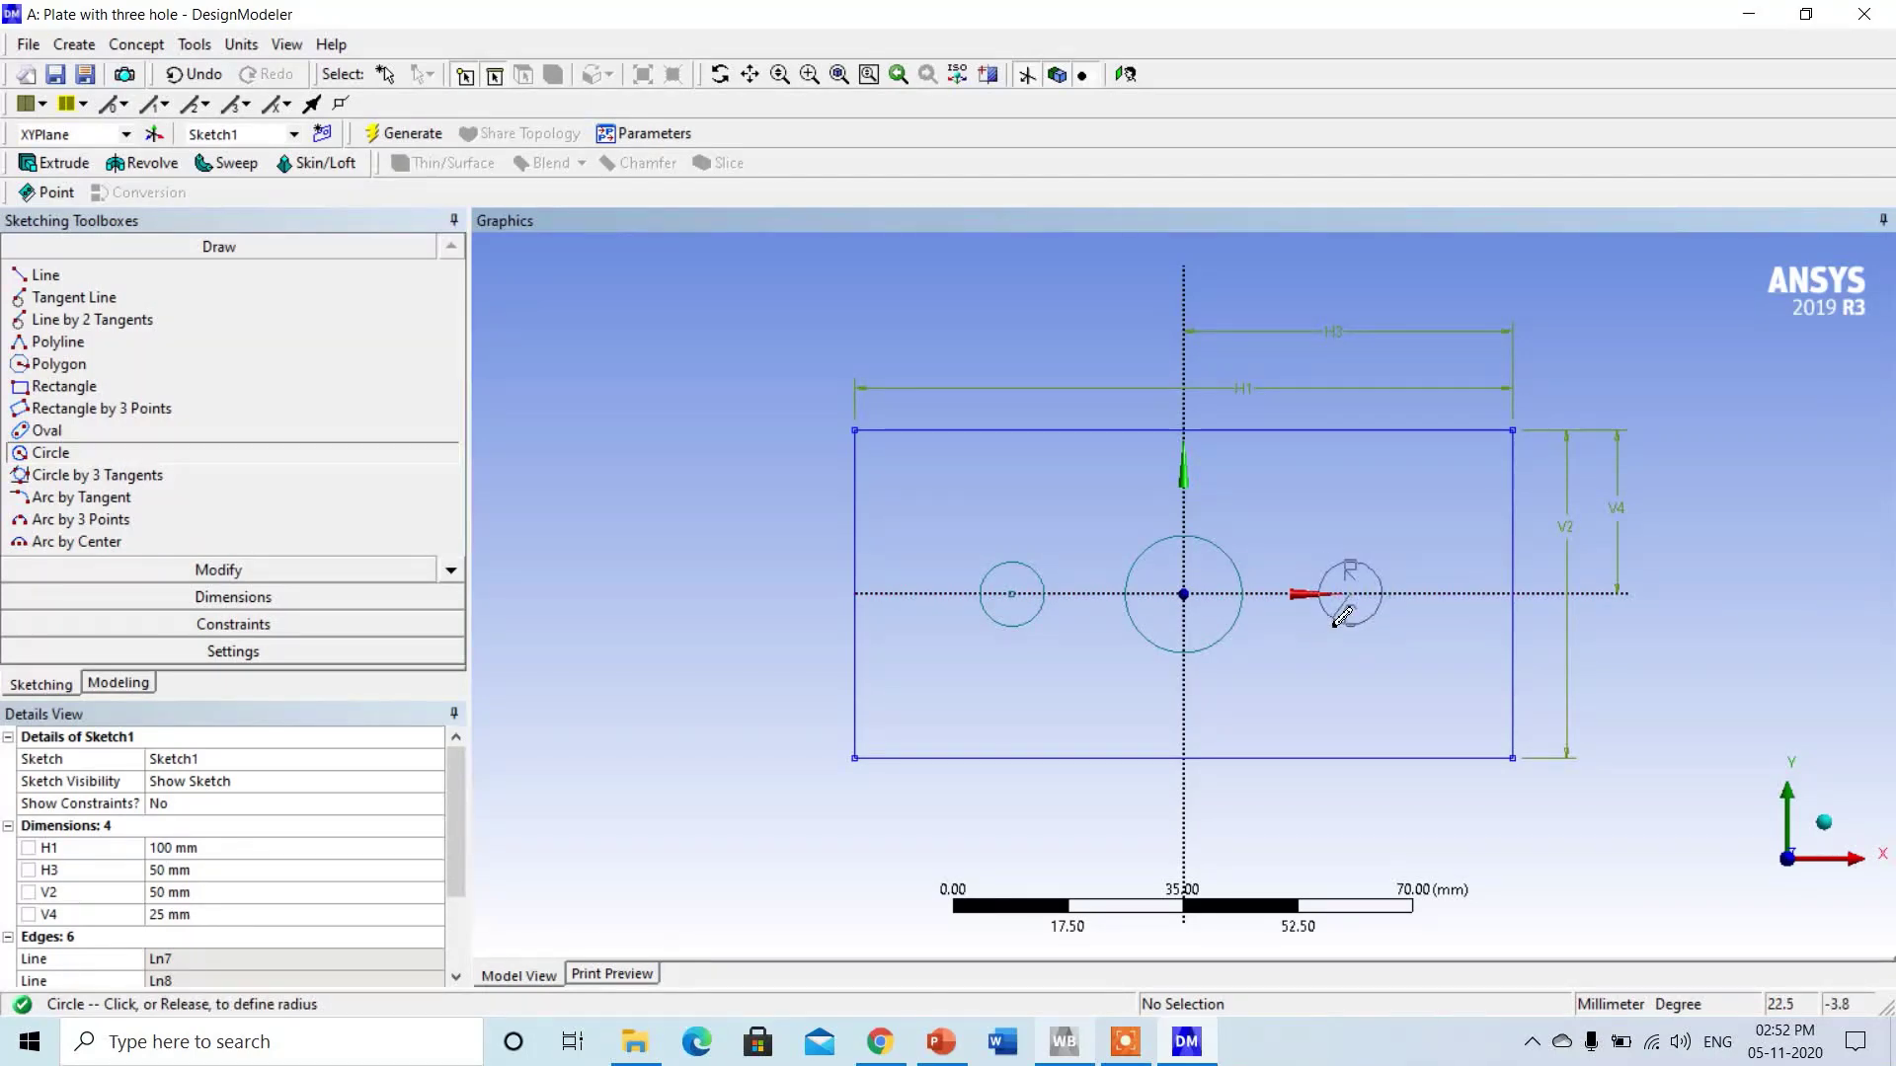
click(1342, 617)
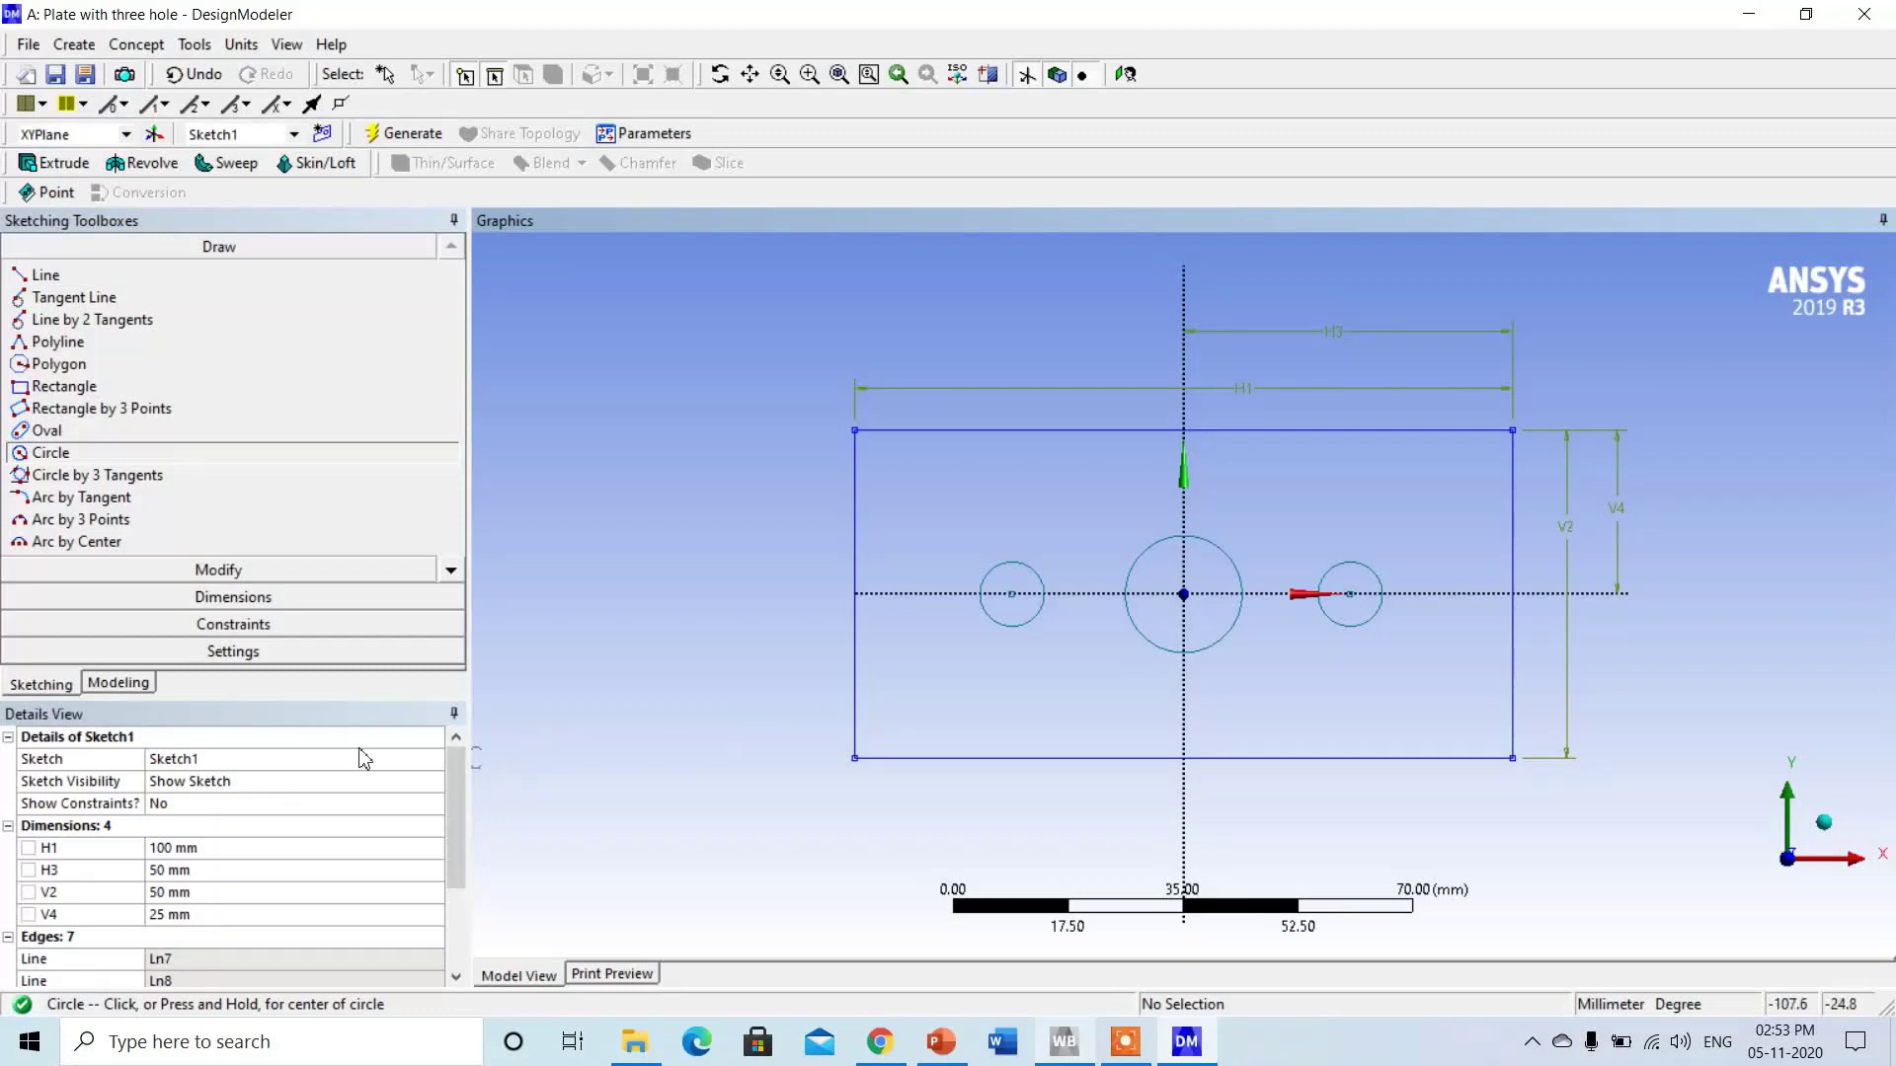
Add horizontal dimensions from the origin to the centre of each small circle, placed below the circles.
click(161, 604)
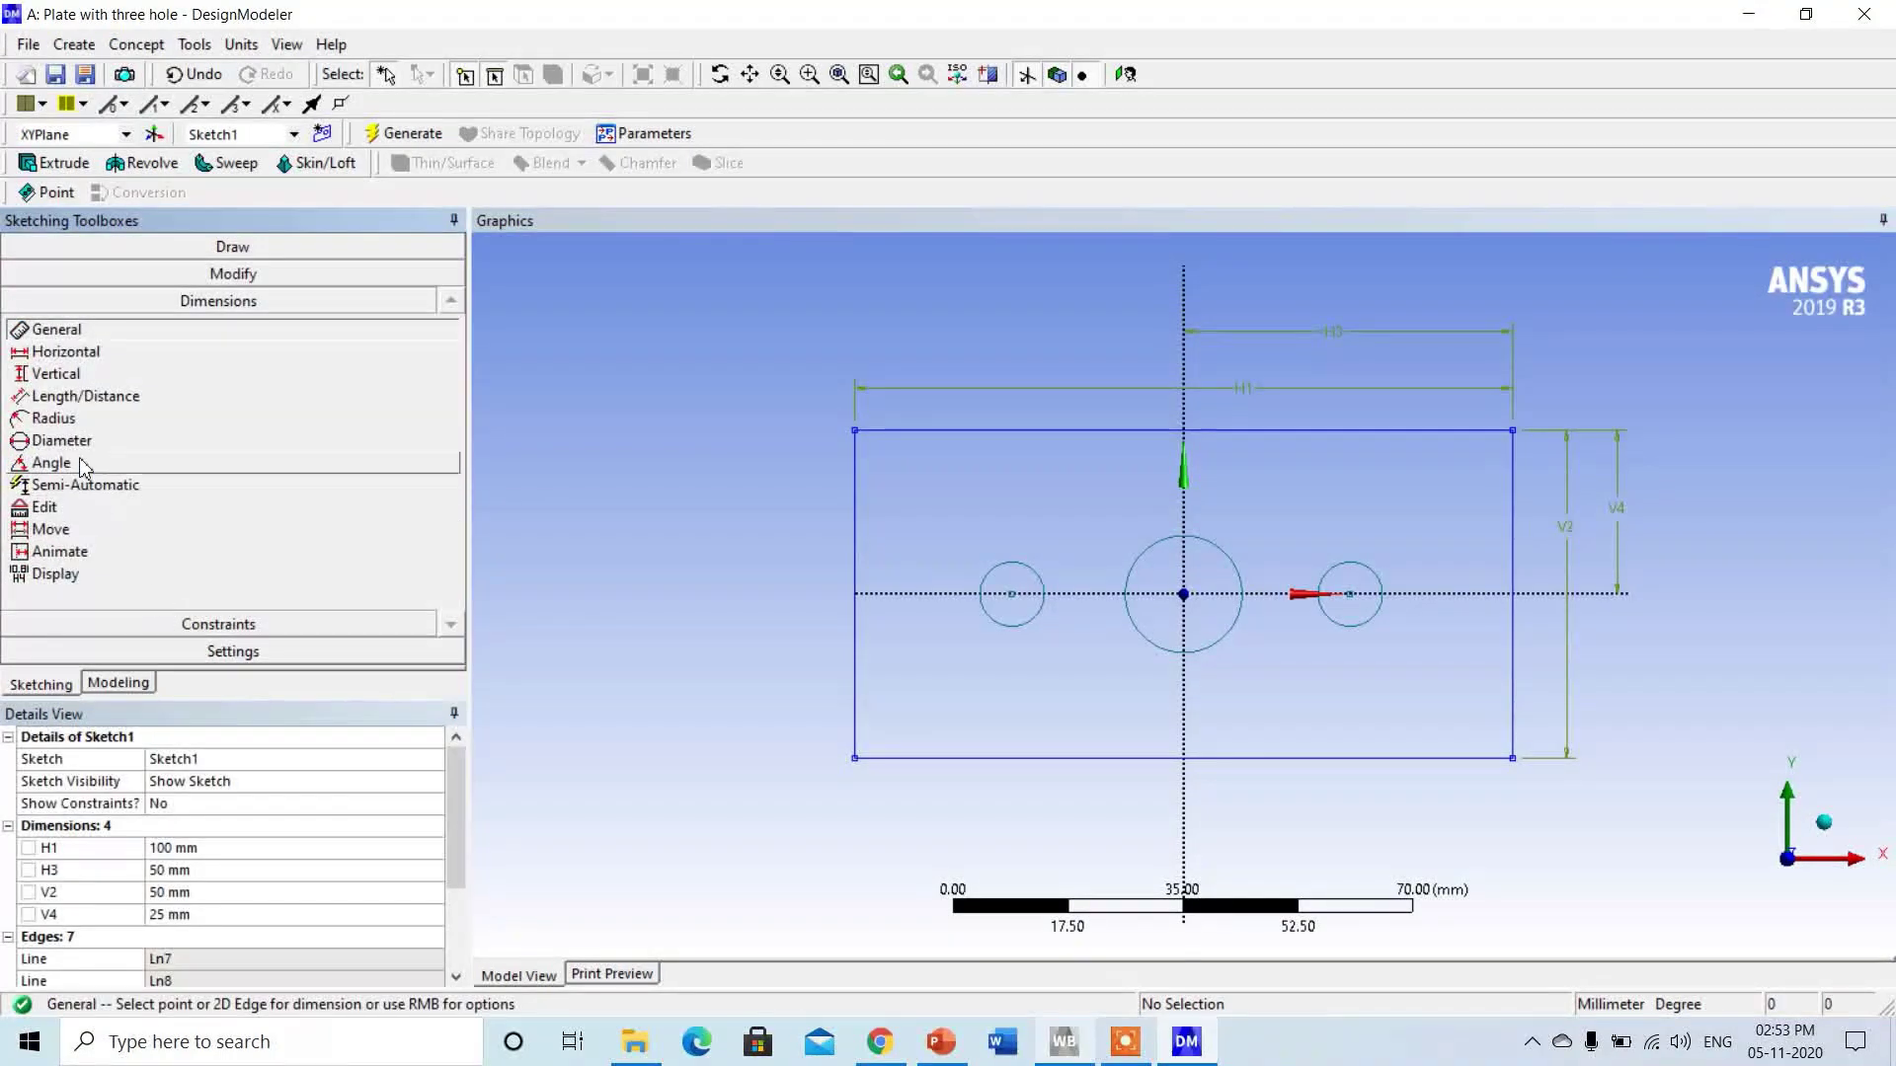
click(60, 352)
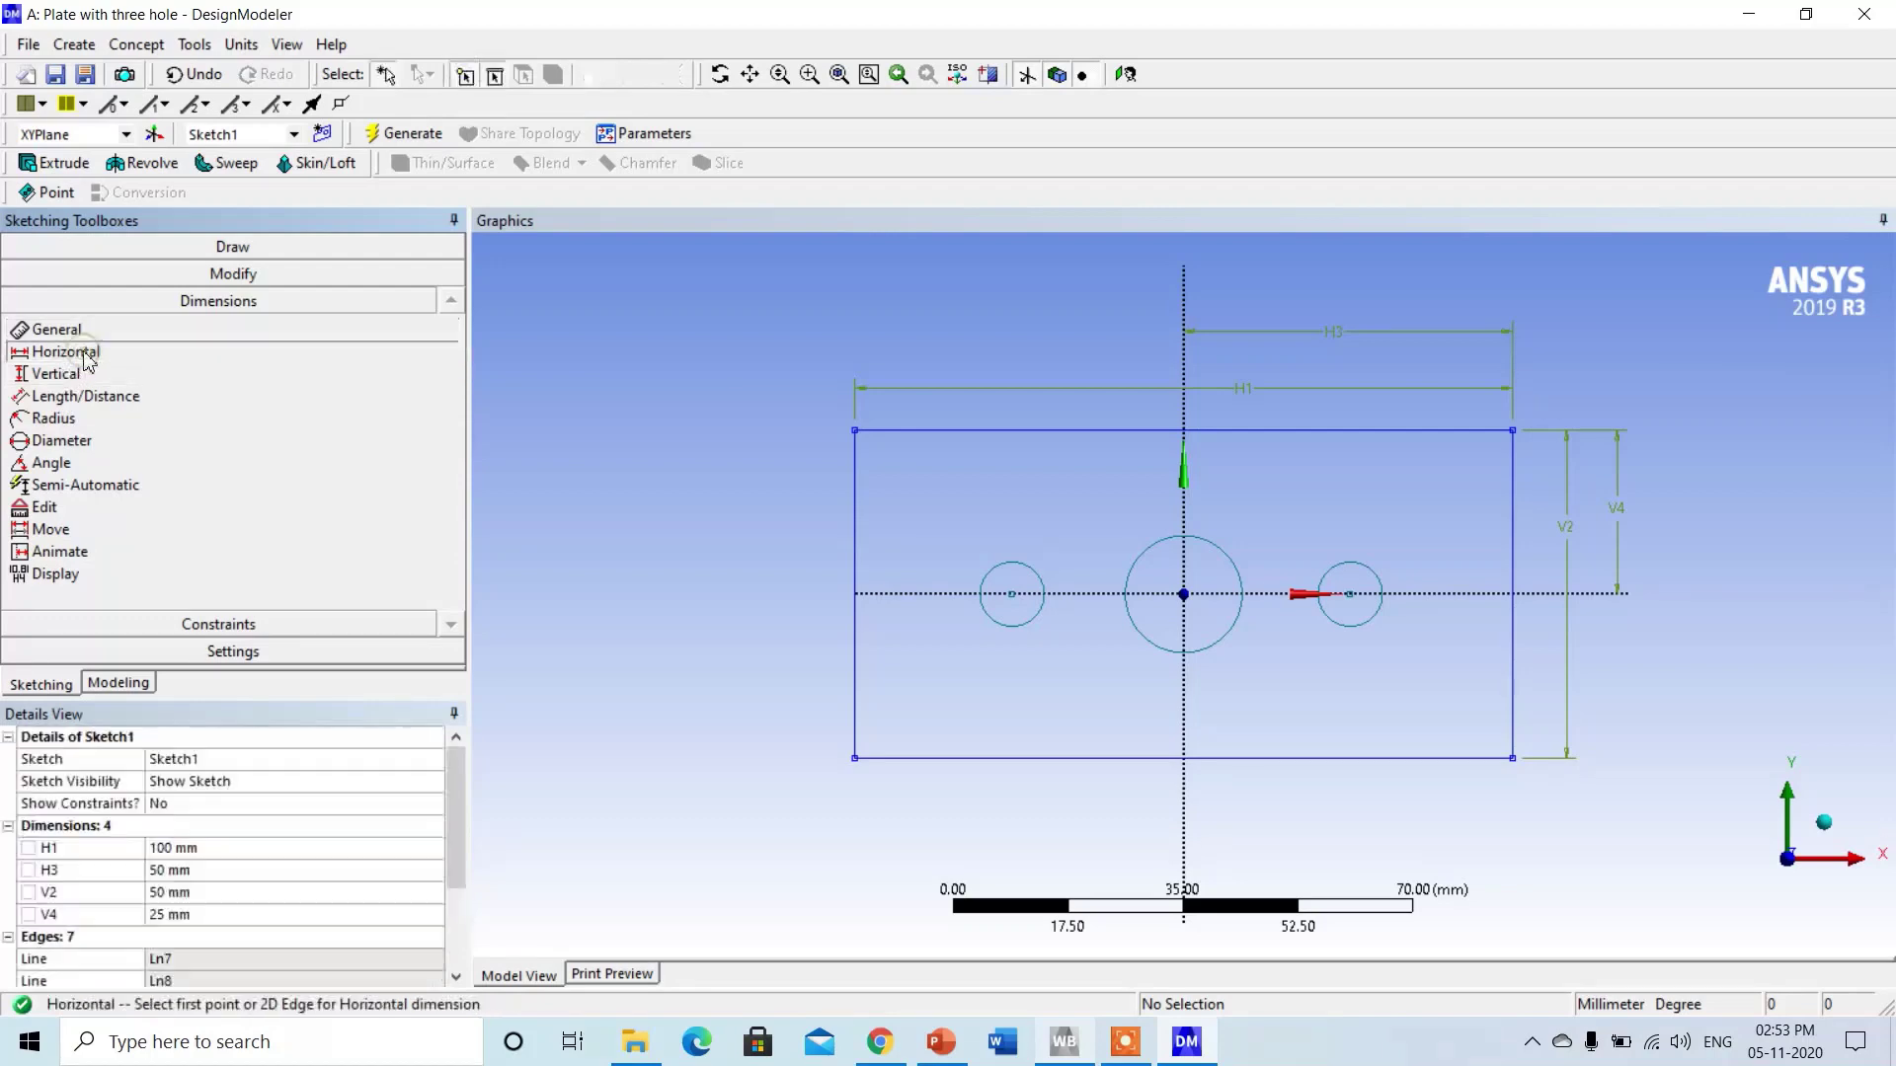
click(1014, 598)
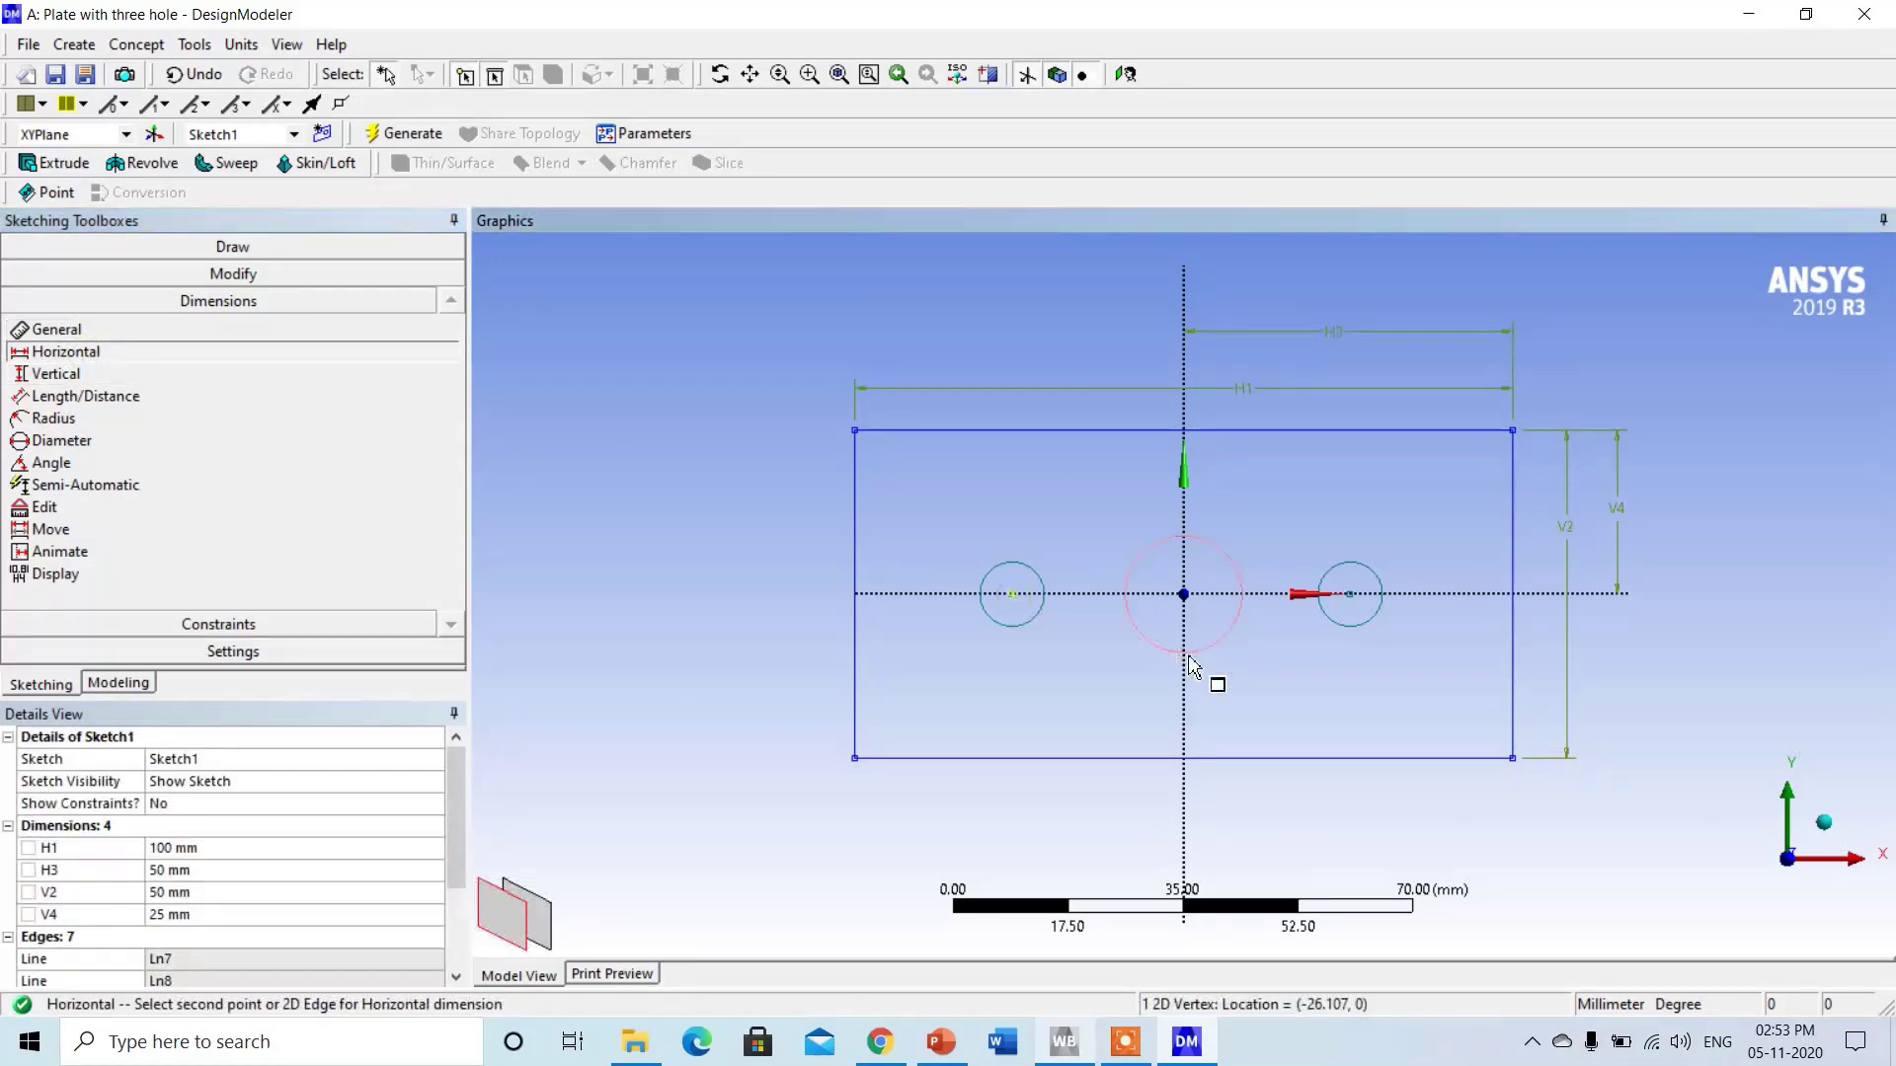
click(1185, 596)
click(1098, 657)
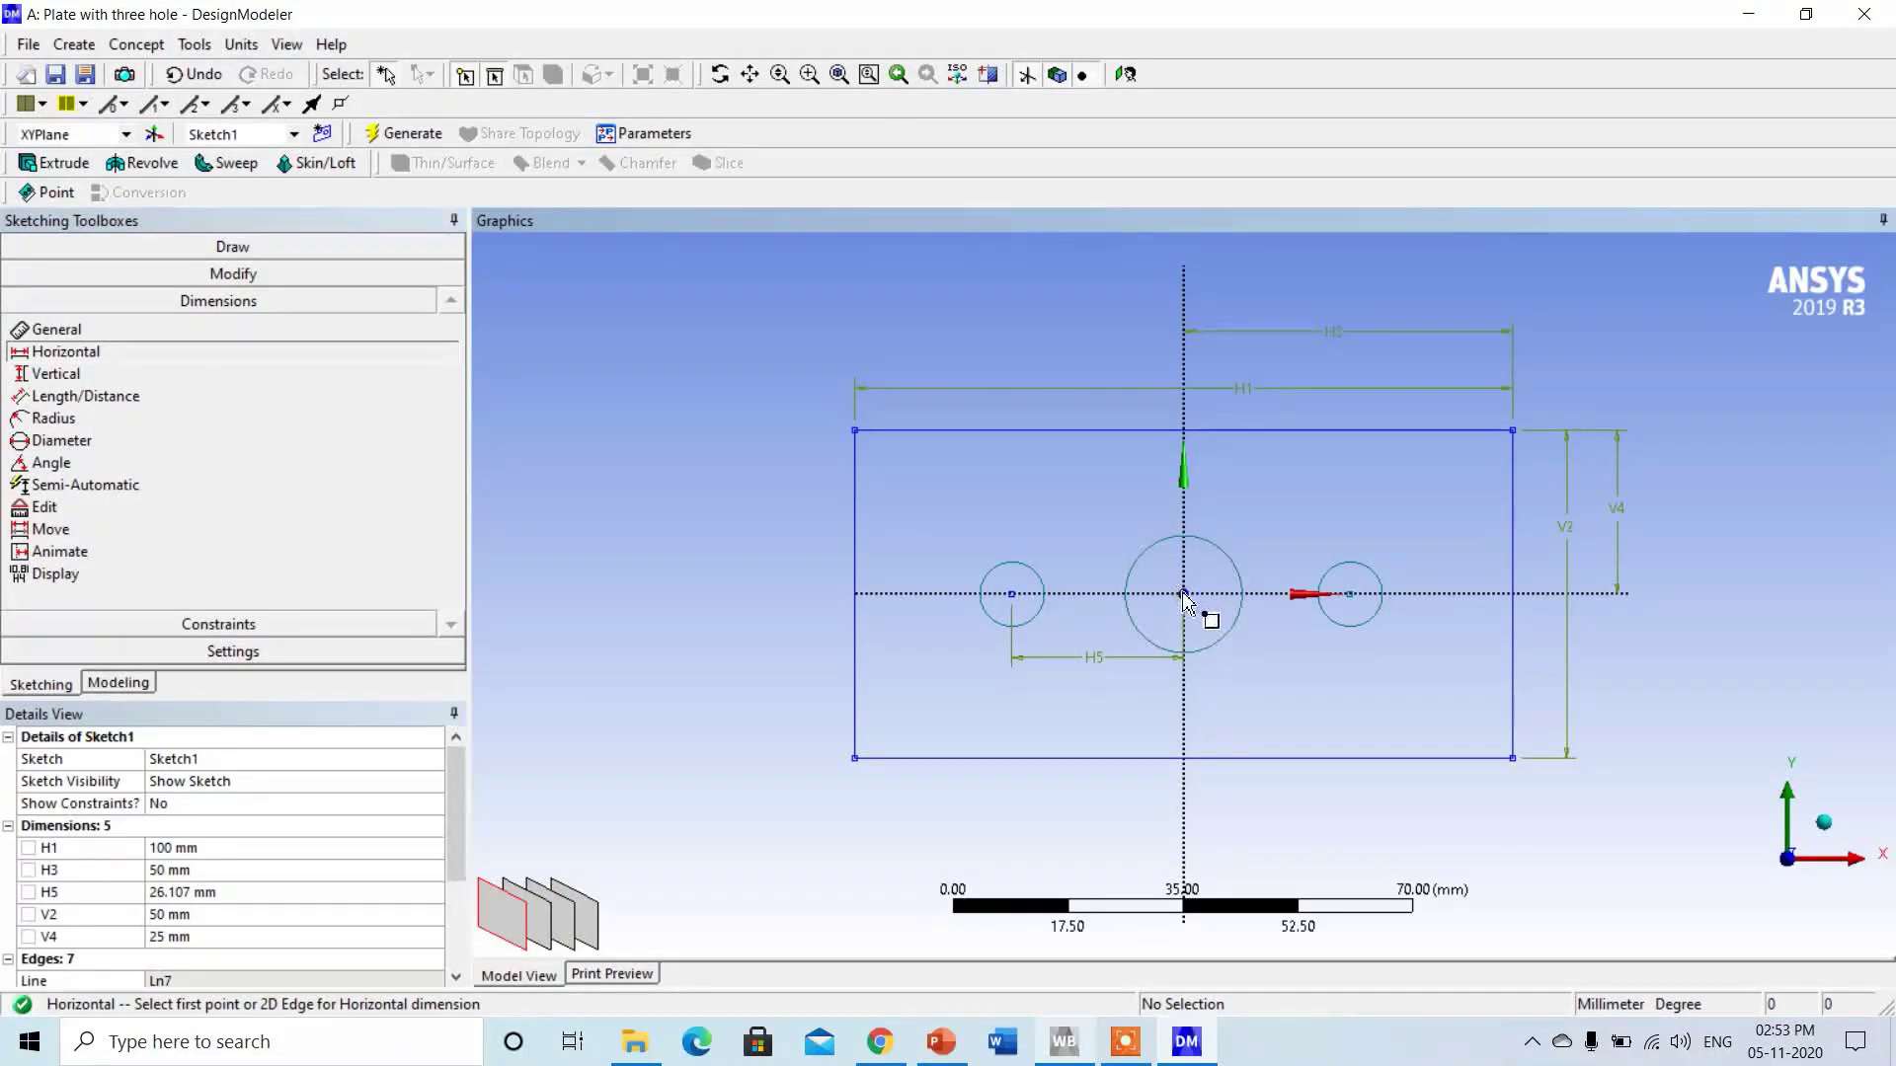
click(1185, 596)
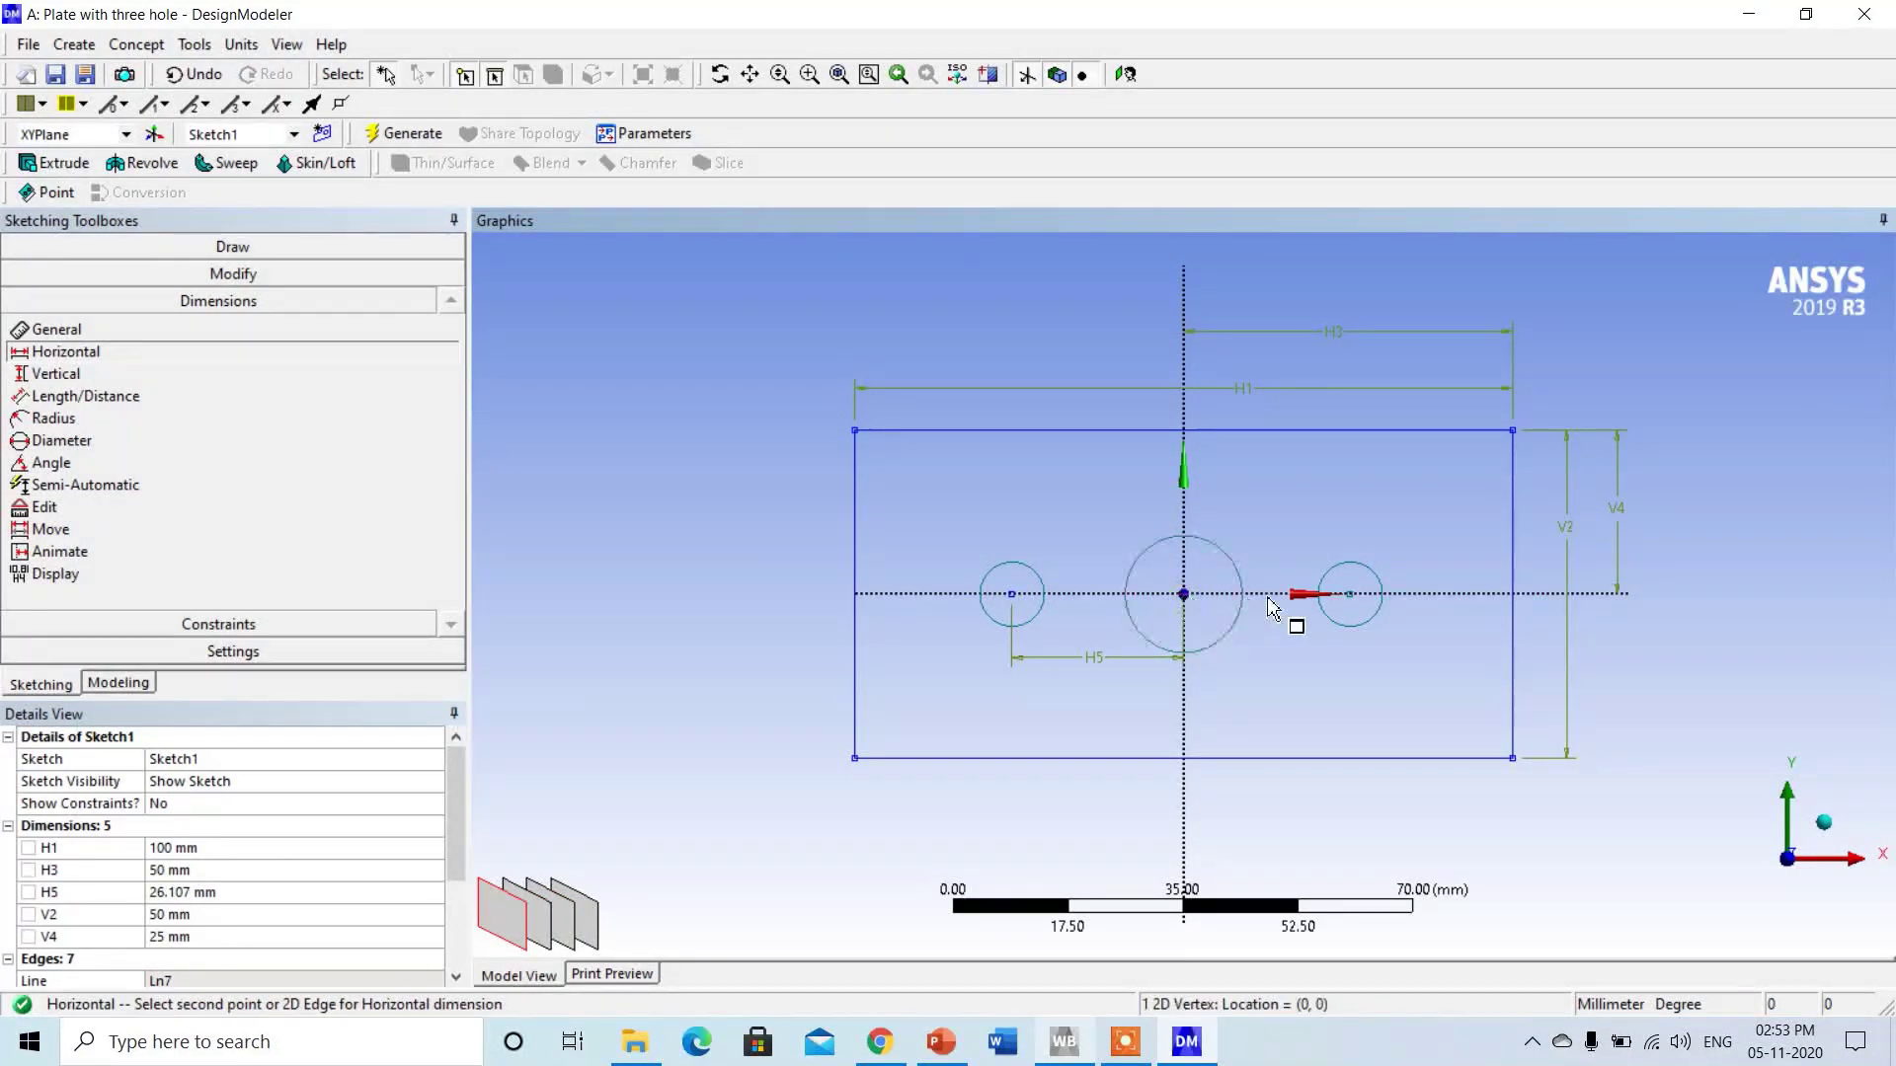
click(1350, 595)
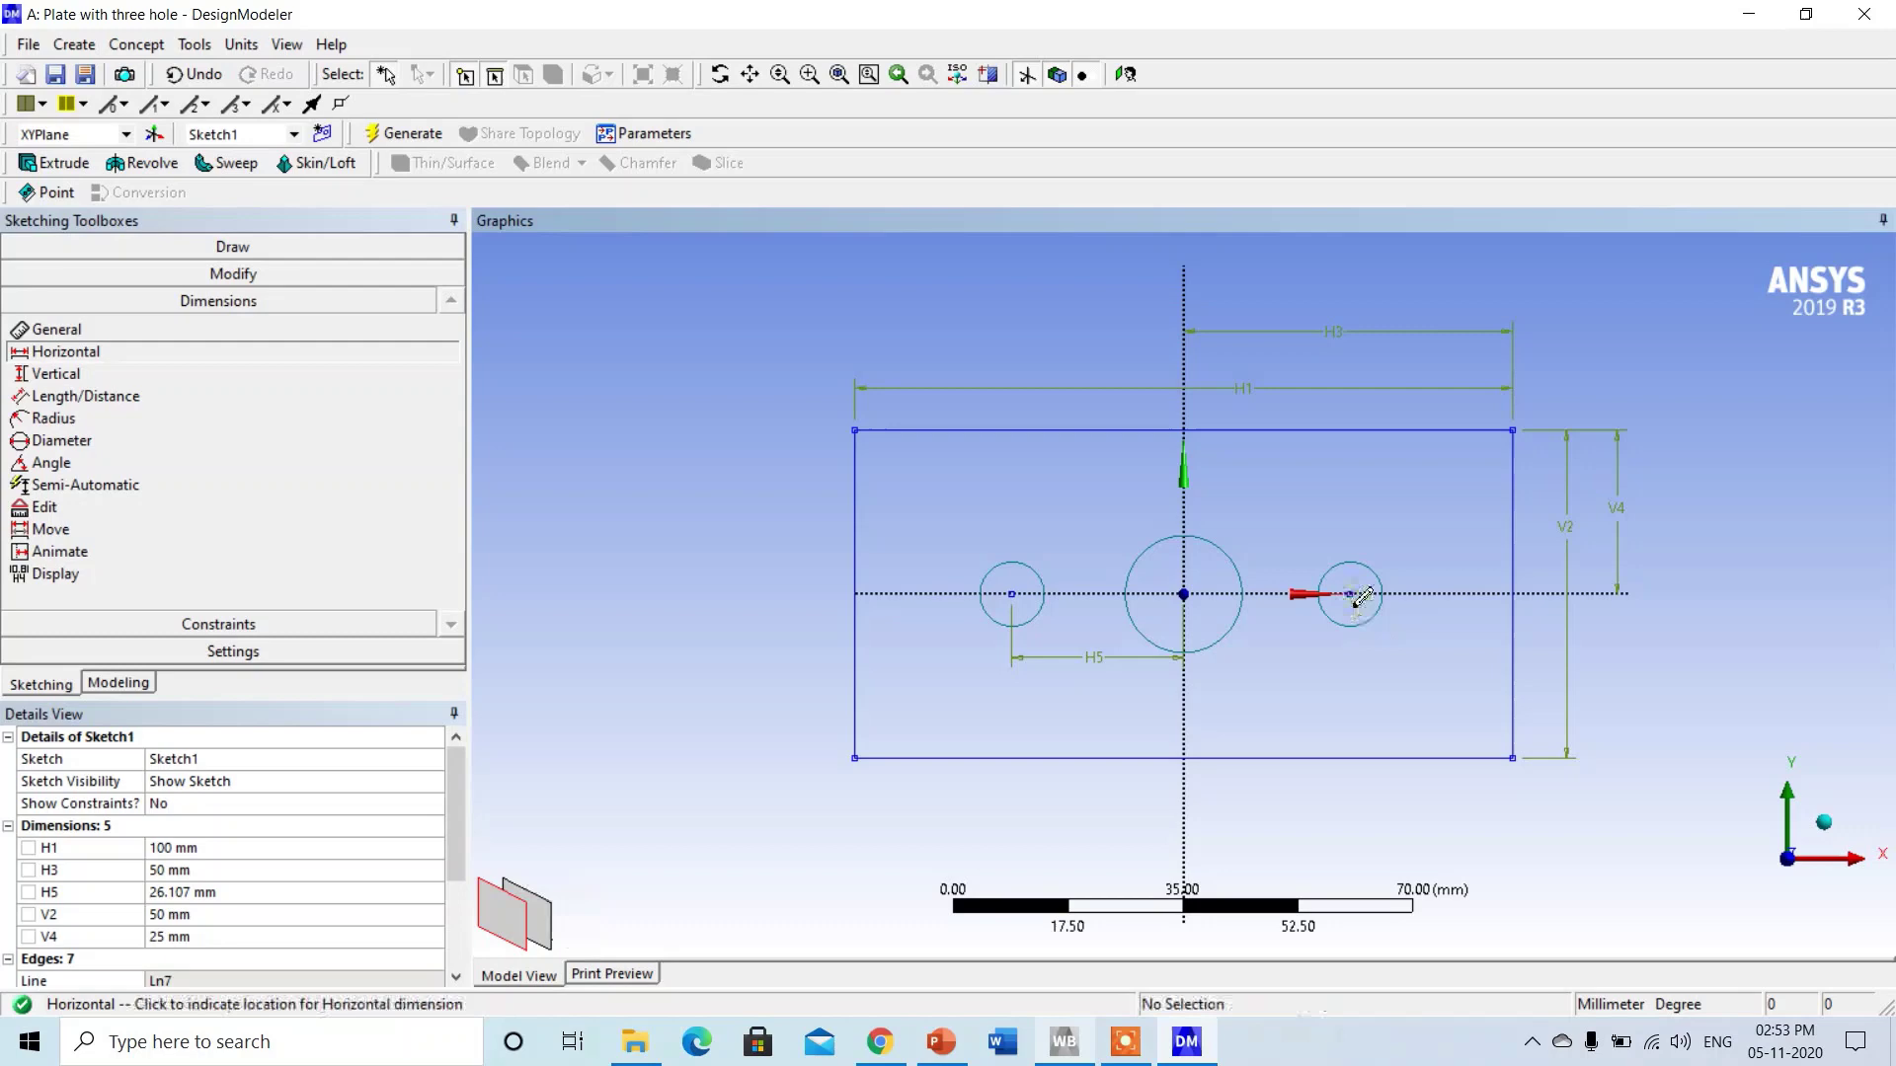
click(1317, 667)
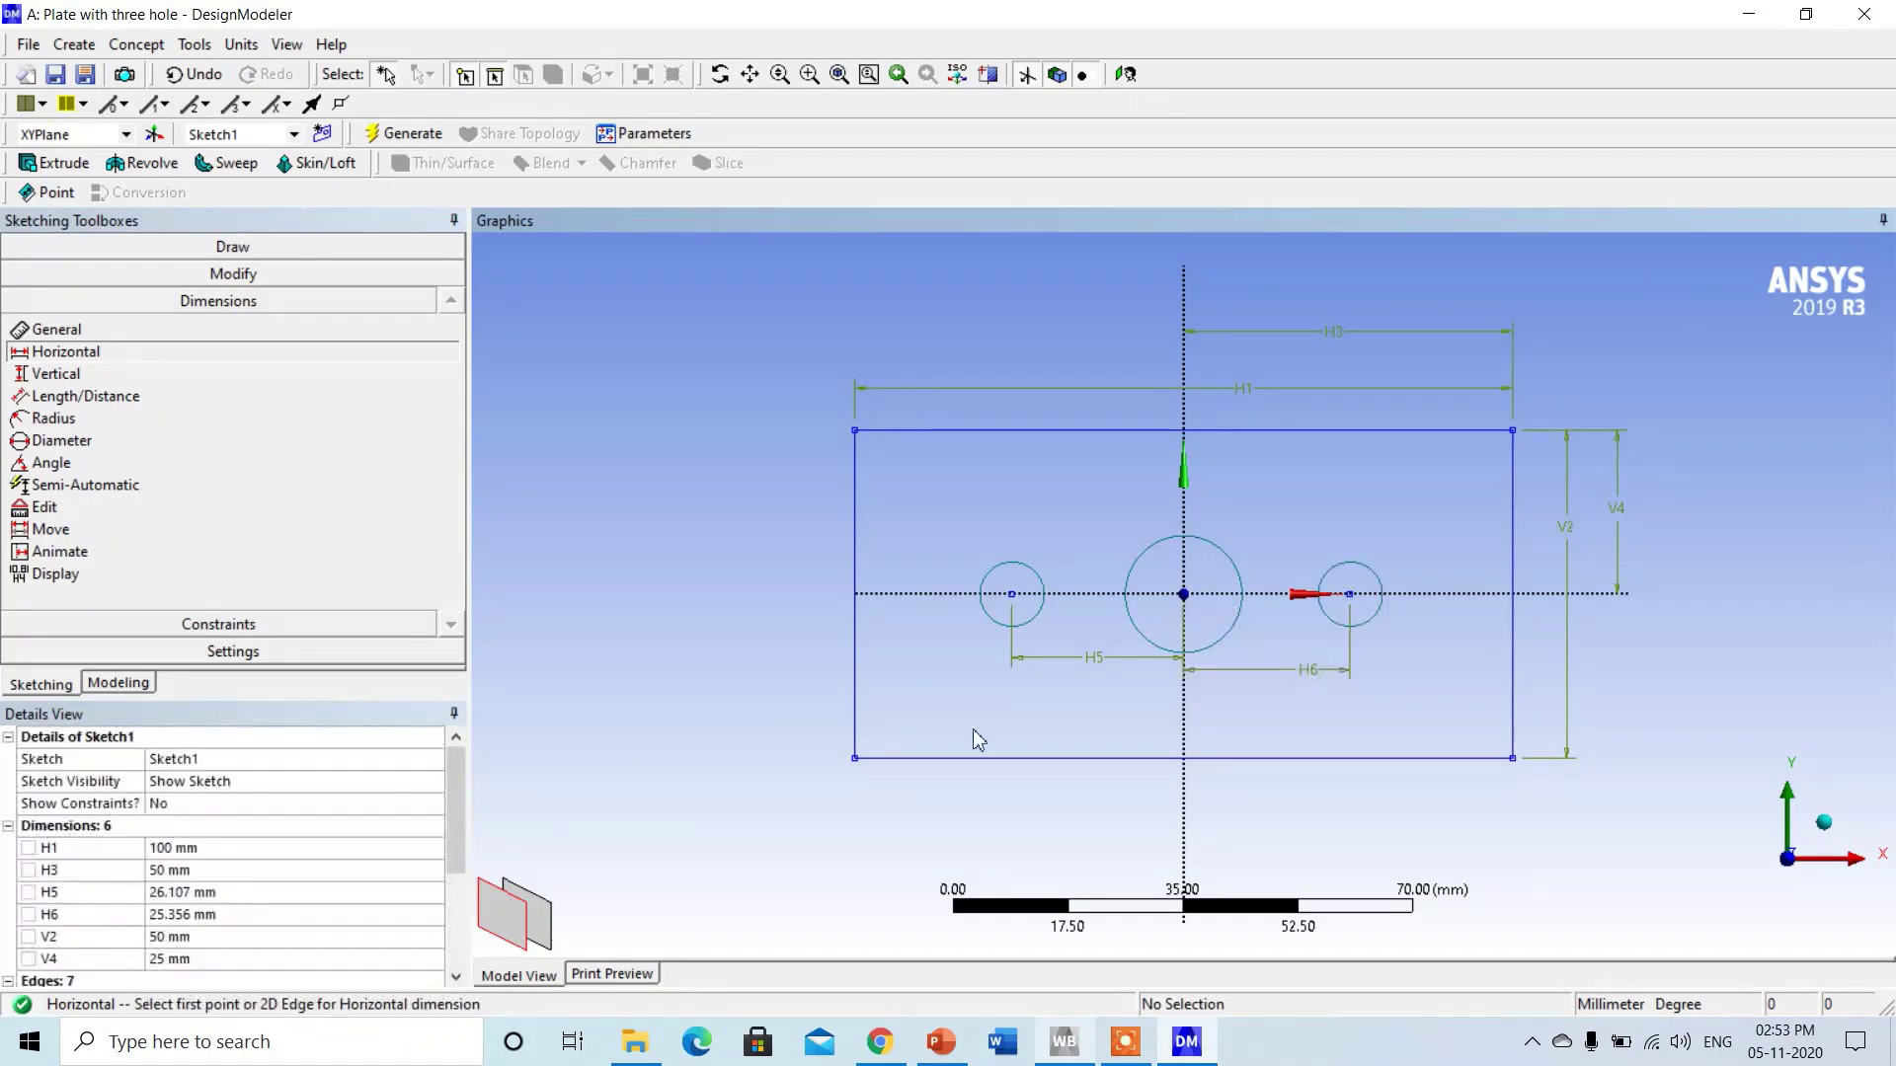
Set the horizontal distances from the origin to both small circles' centres to 25 mm.
click(219, 894)
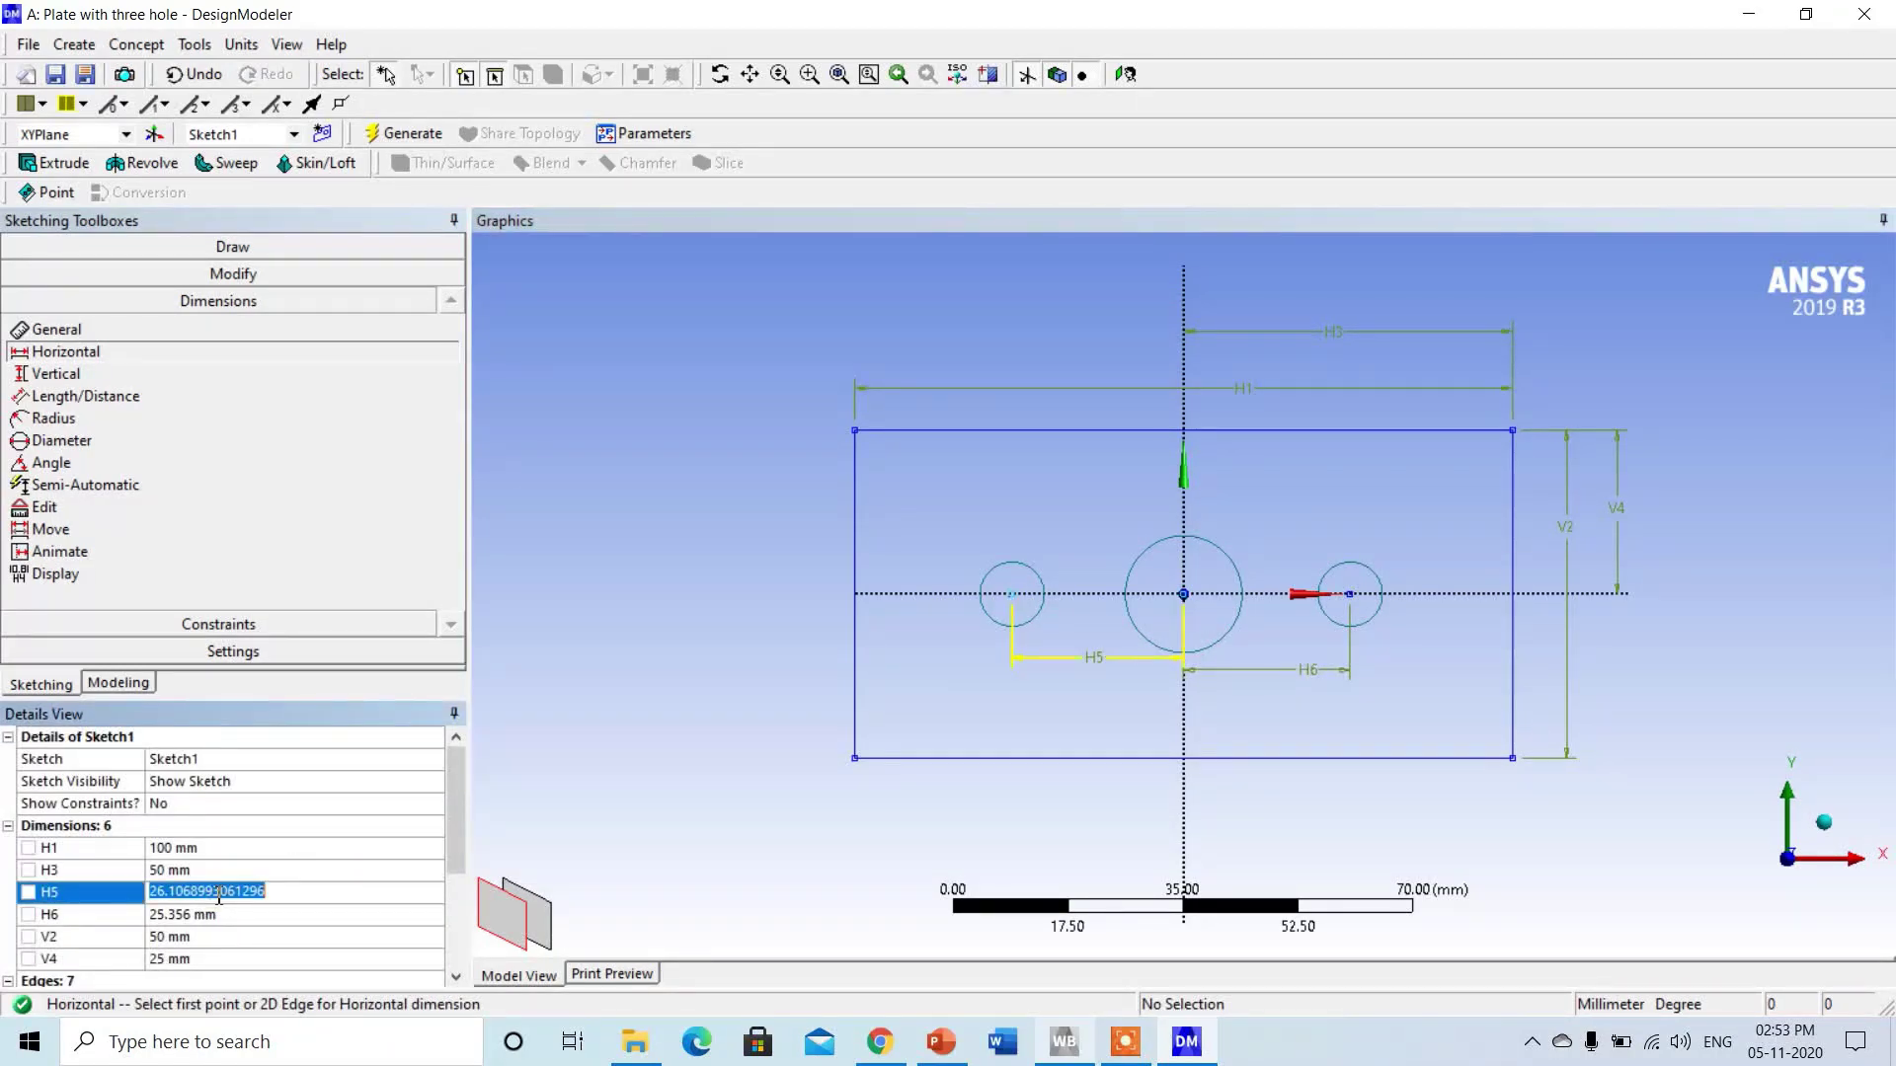
text(25)
key(Return)
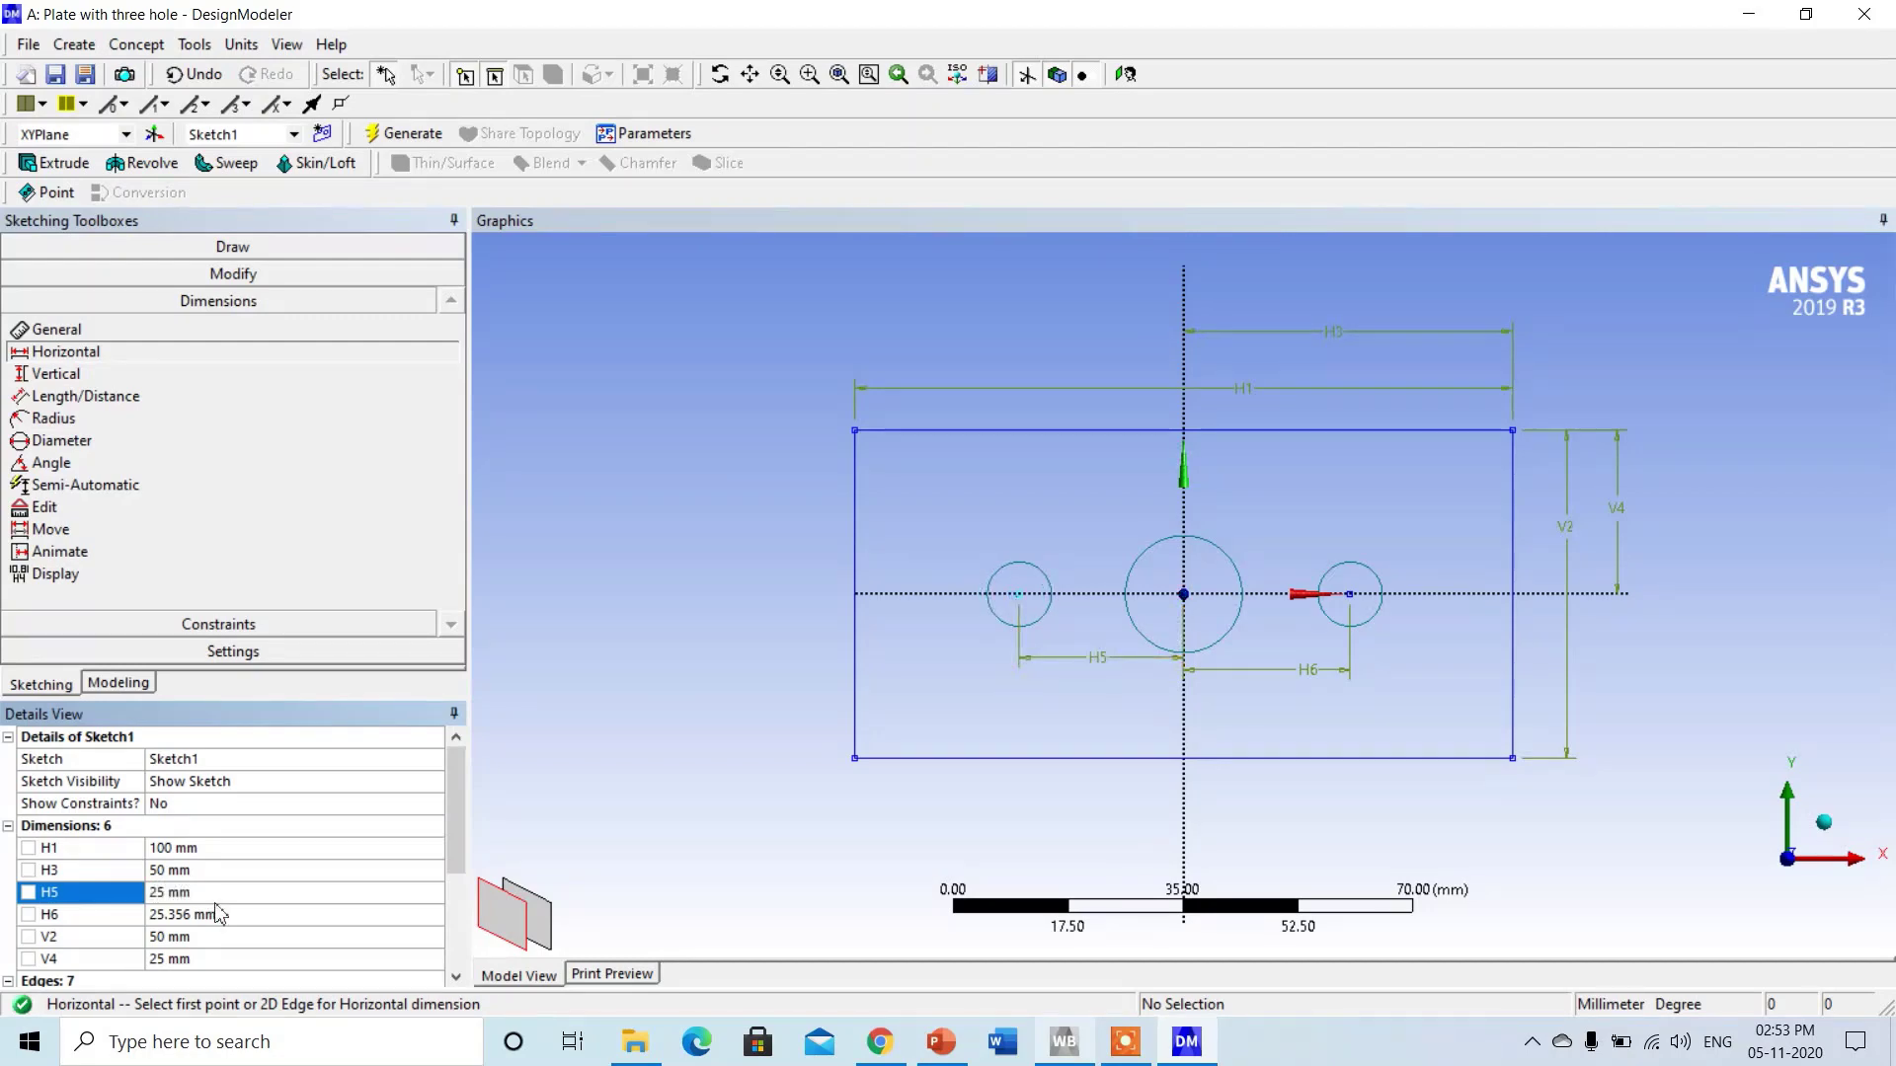
click(219, 915)
text(25)
key(Return)
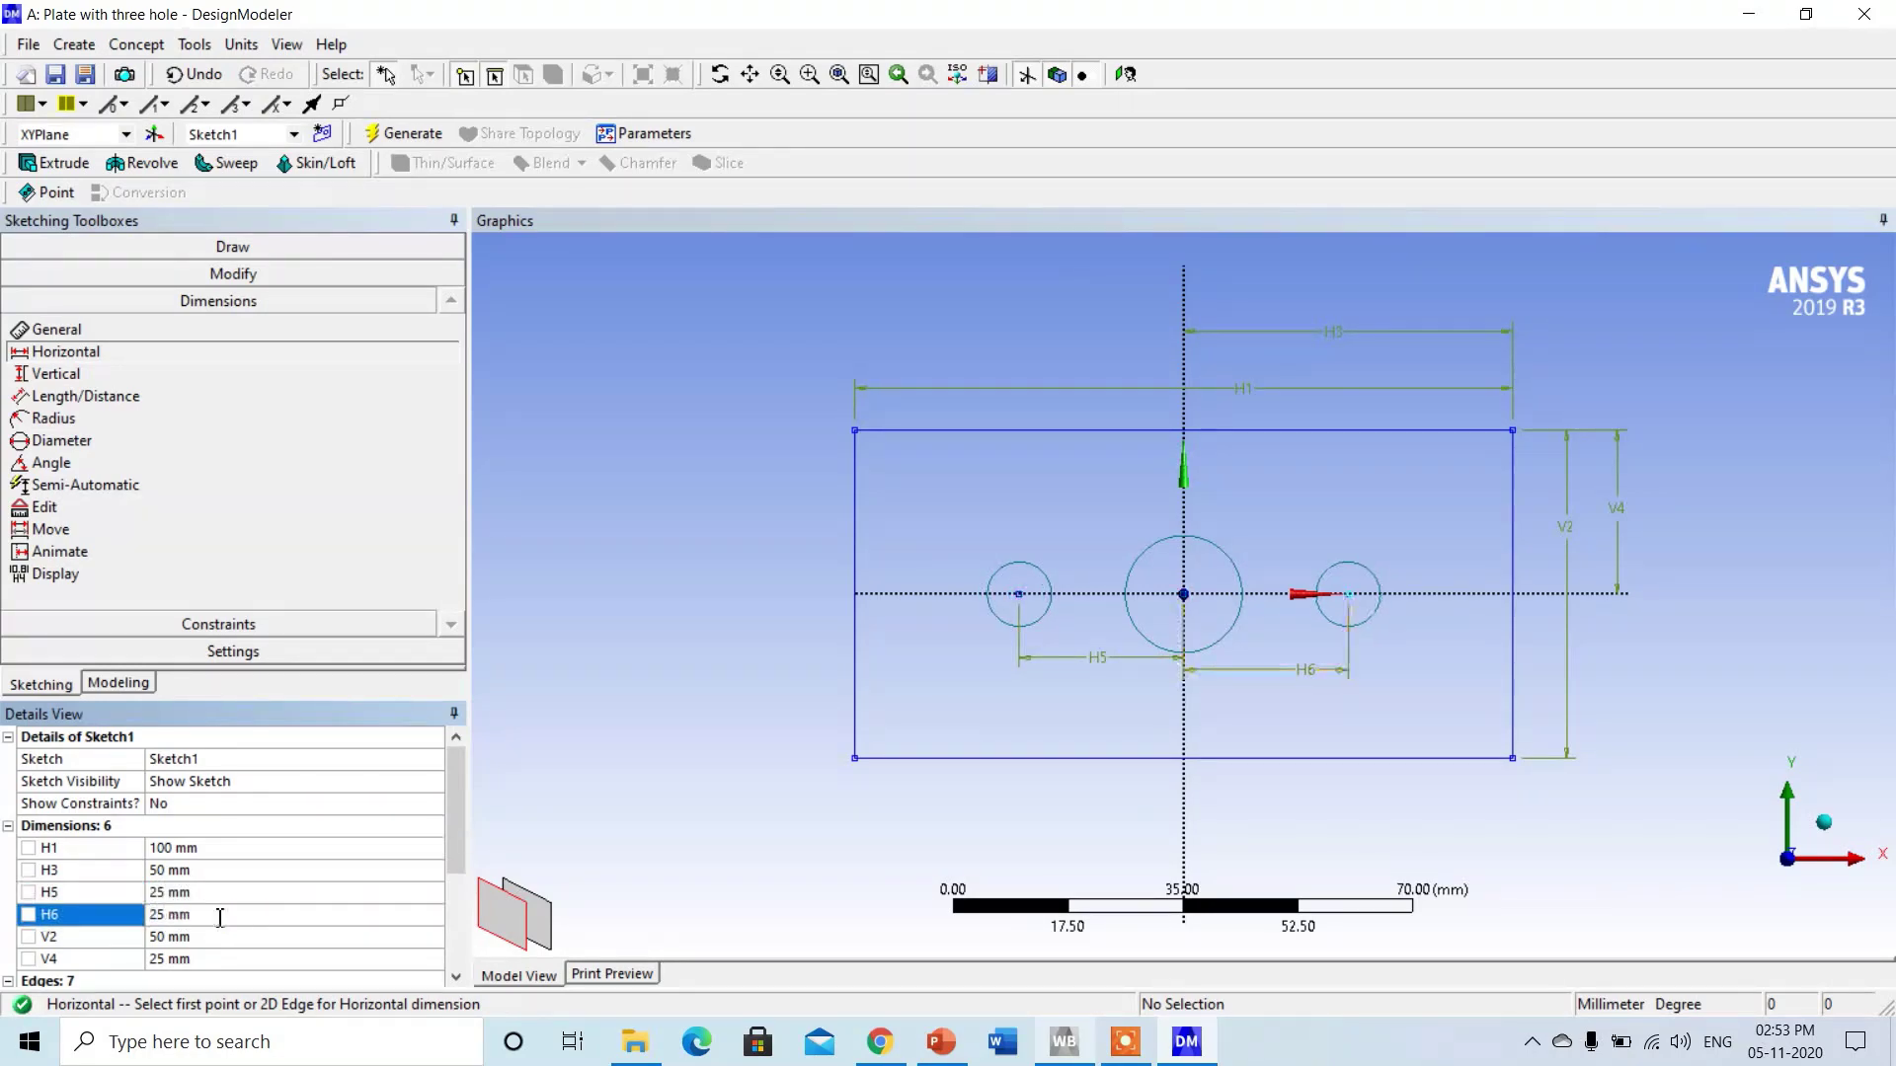
Add diameter dimensions to the central circle and the right small circle.
click(87, 443)
click(1227, 541)
click(1247, 511)
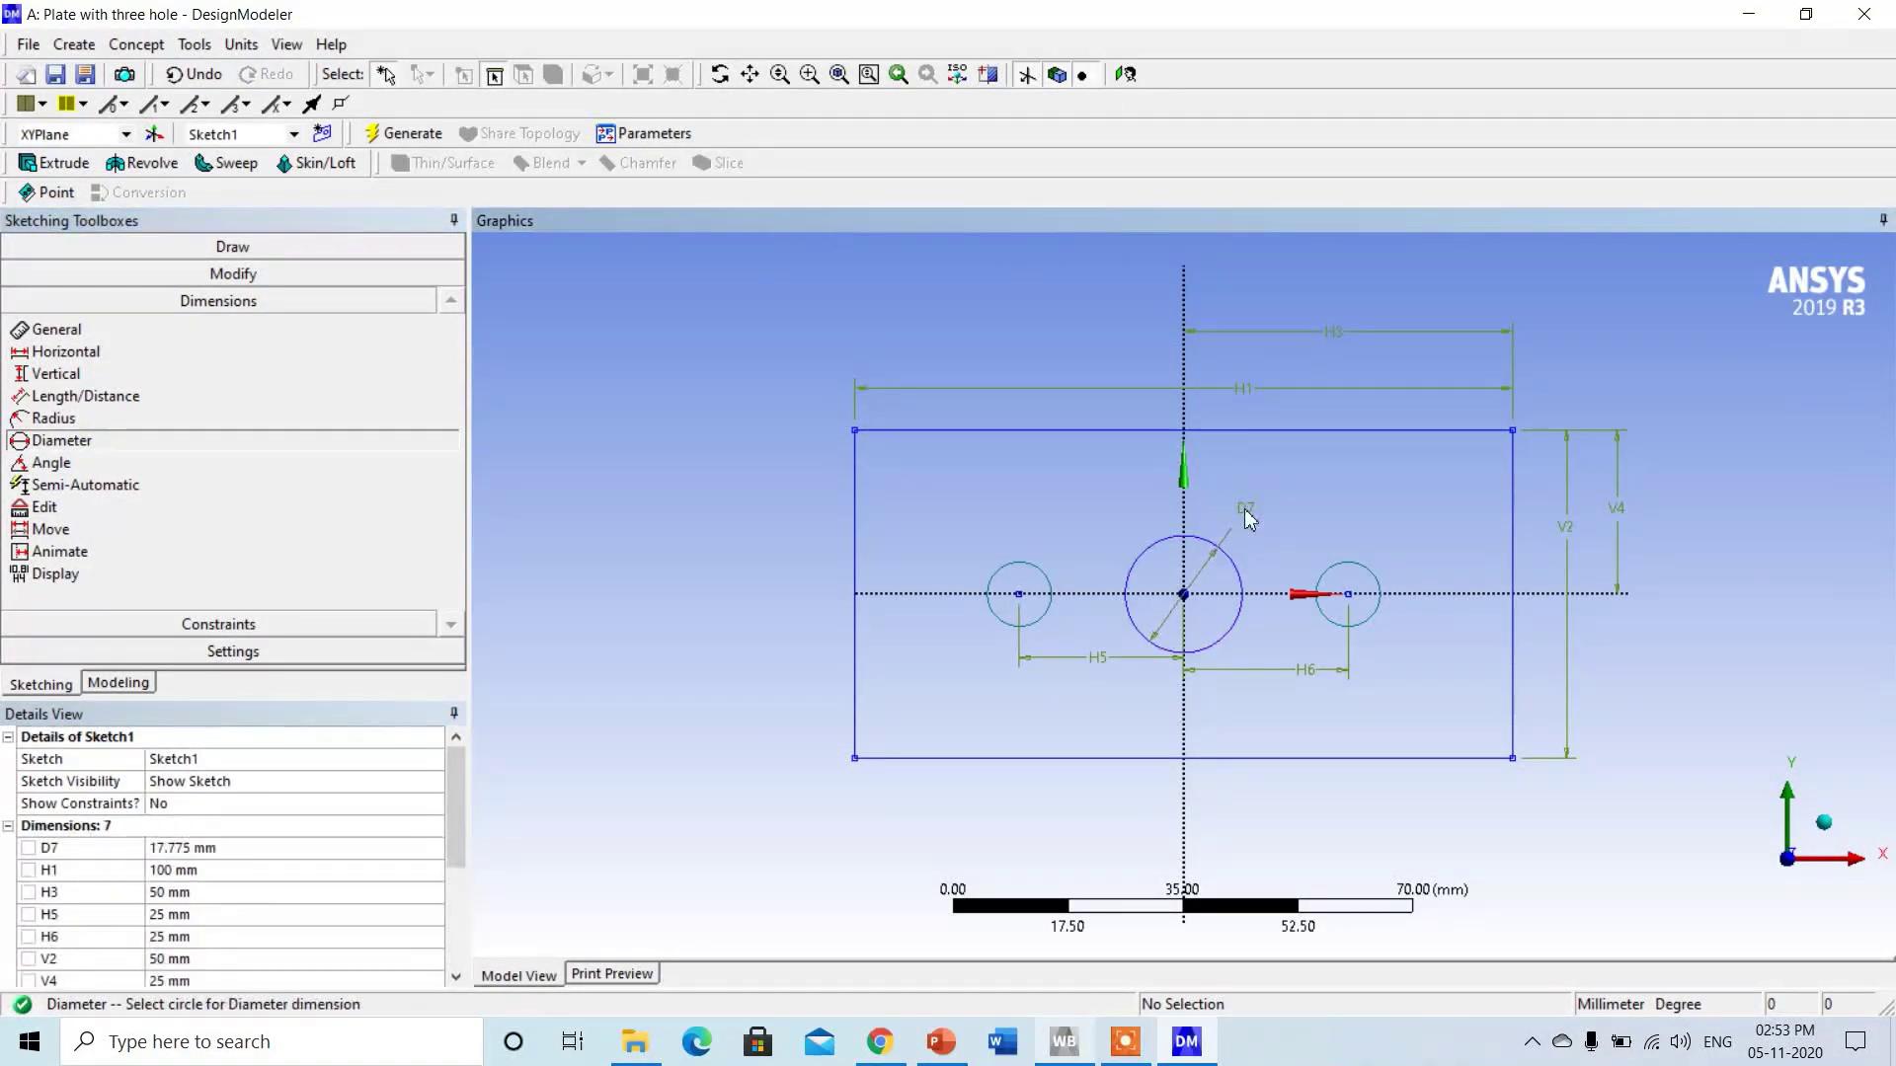
click(1377, 585)
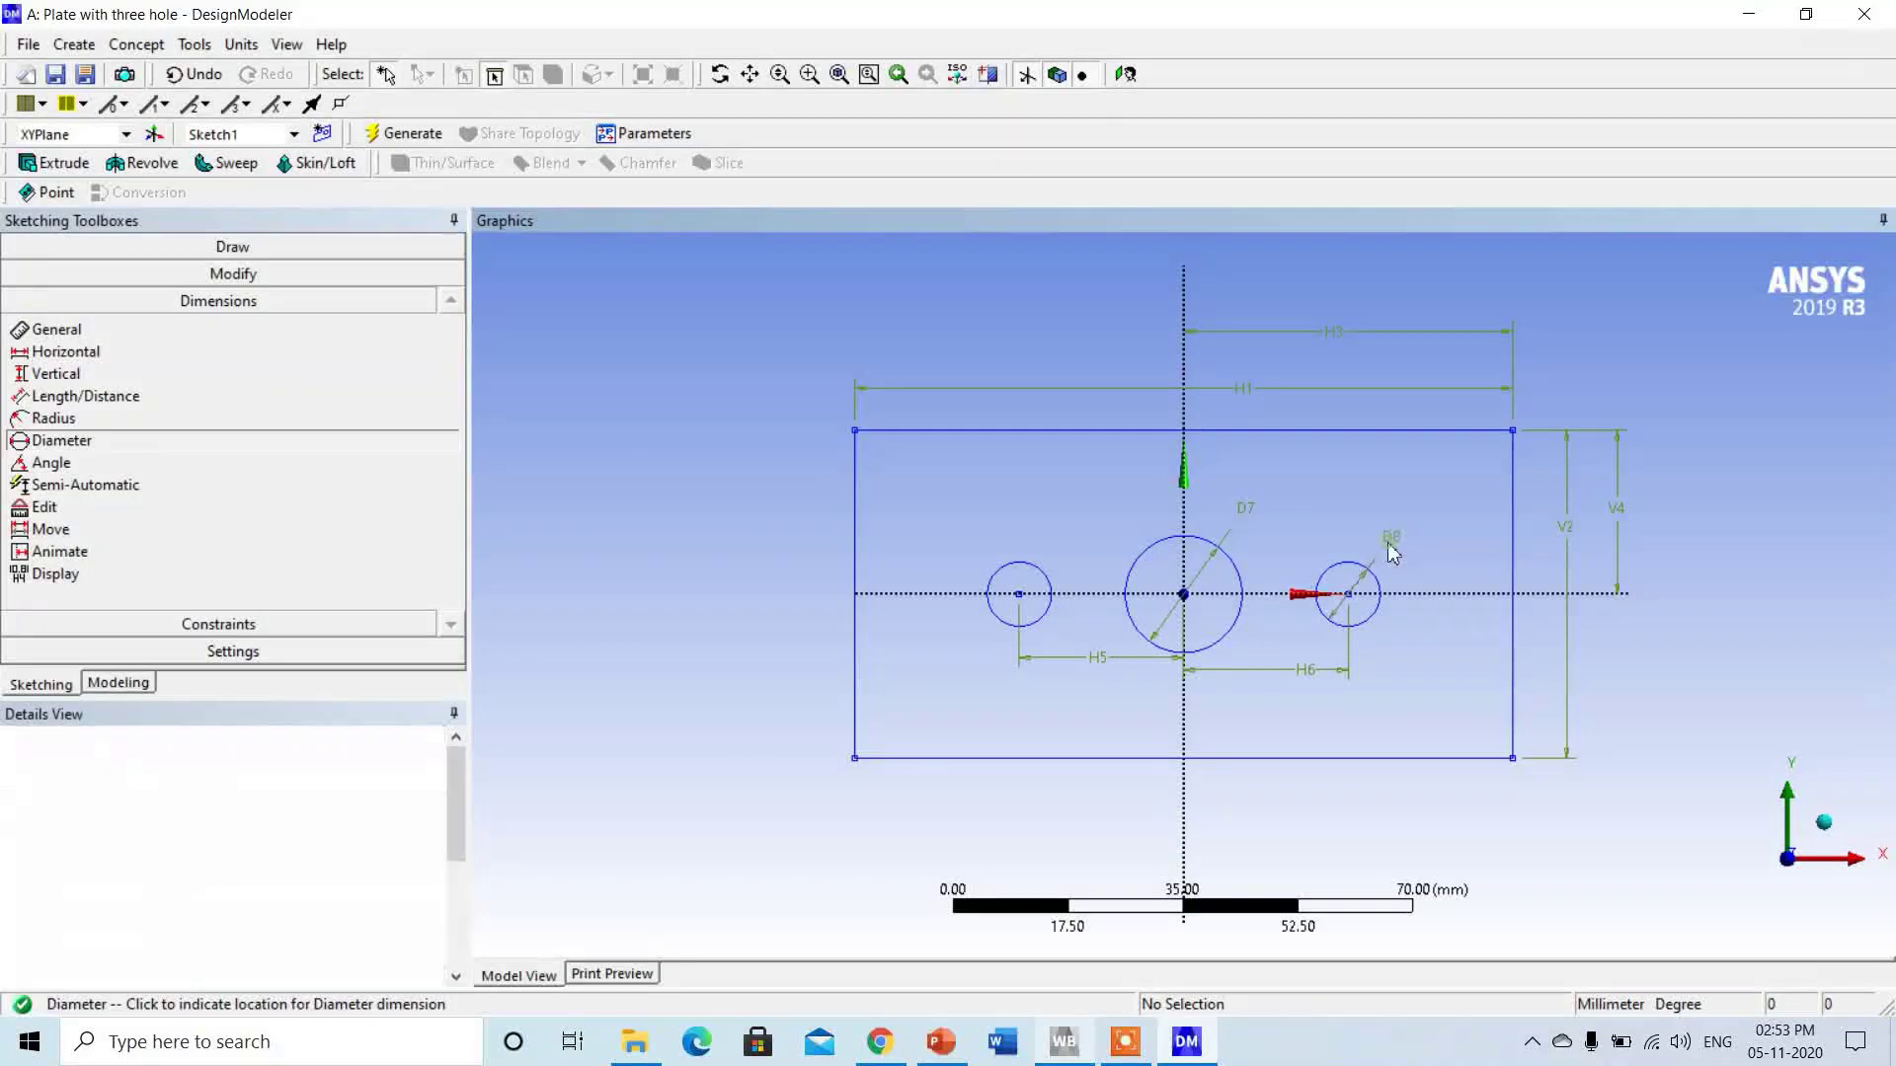
click(1392, 551)
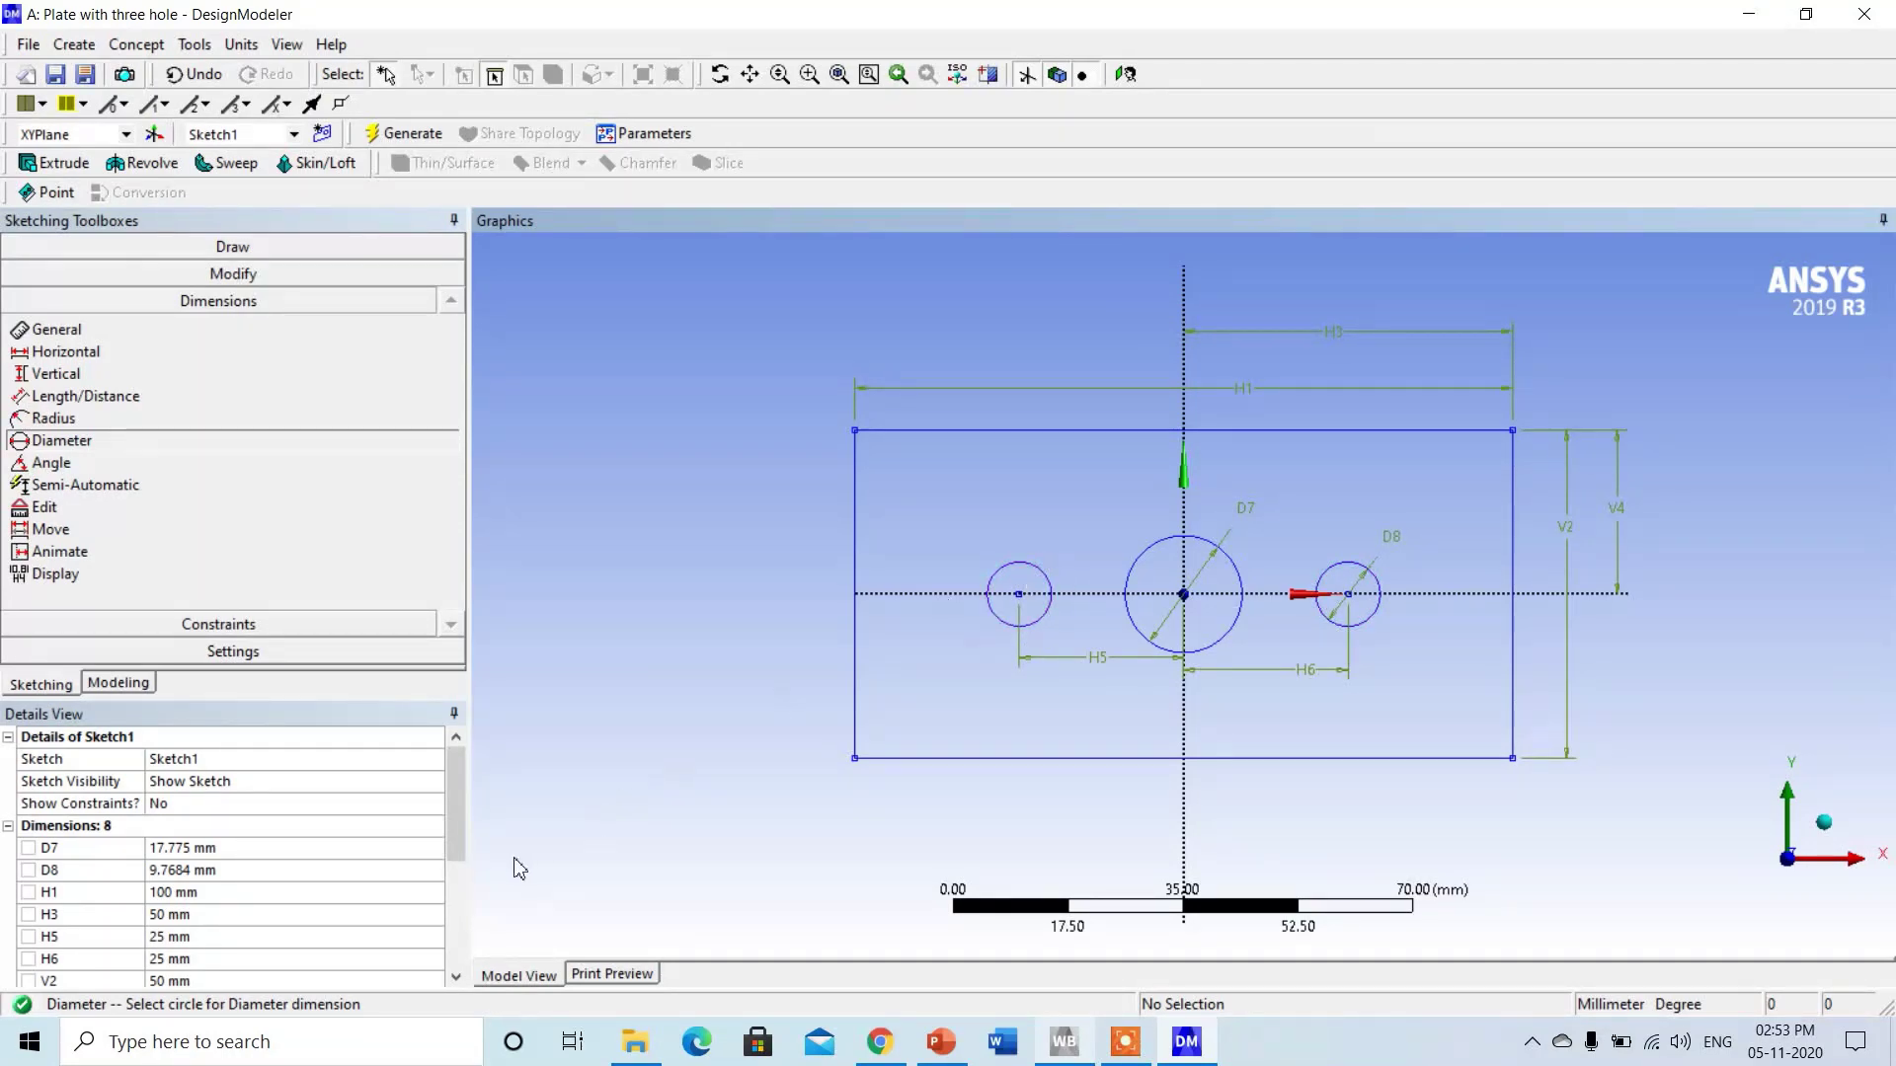
Set the central circle's diameter to 15 mm and the right small circle's diameter to 10 mm.
click(224, 850)
text(15)
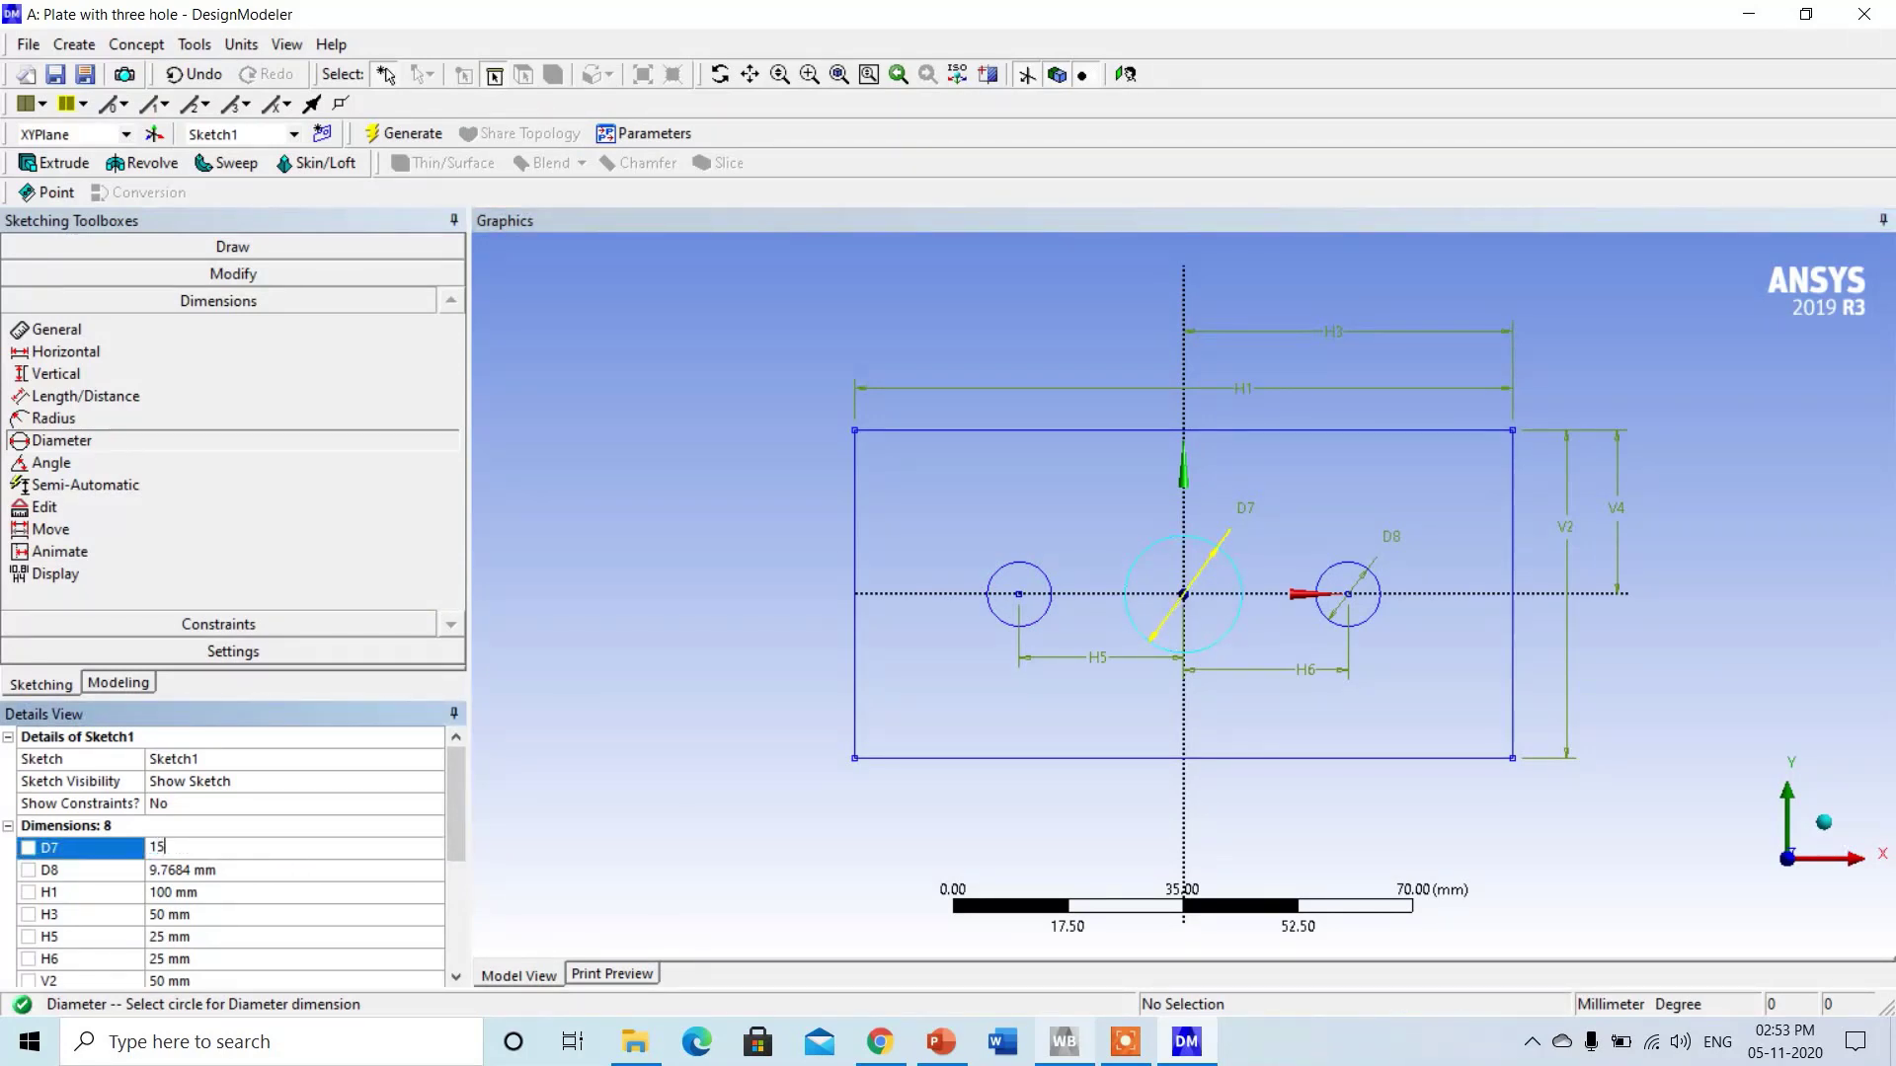
key(Return)
click(223, 870)
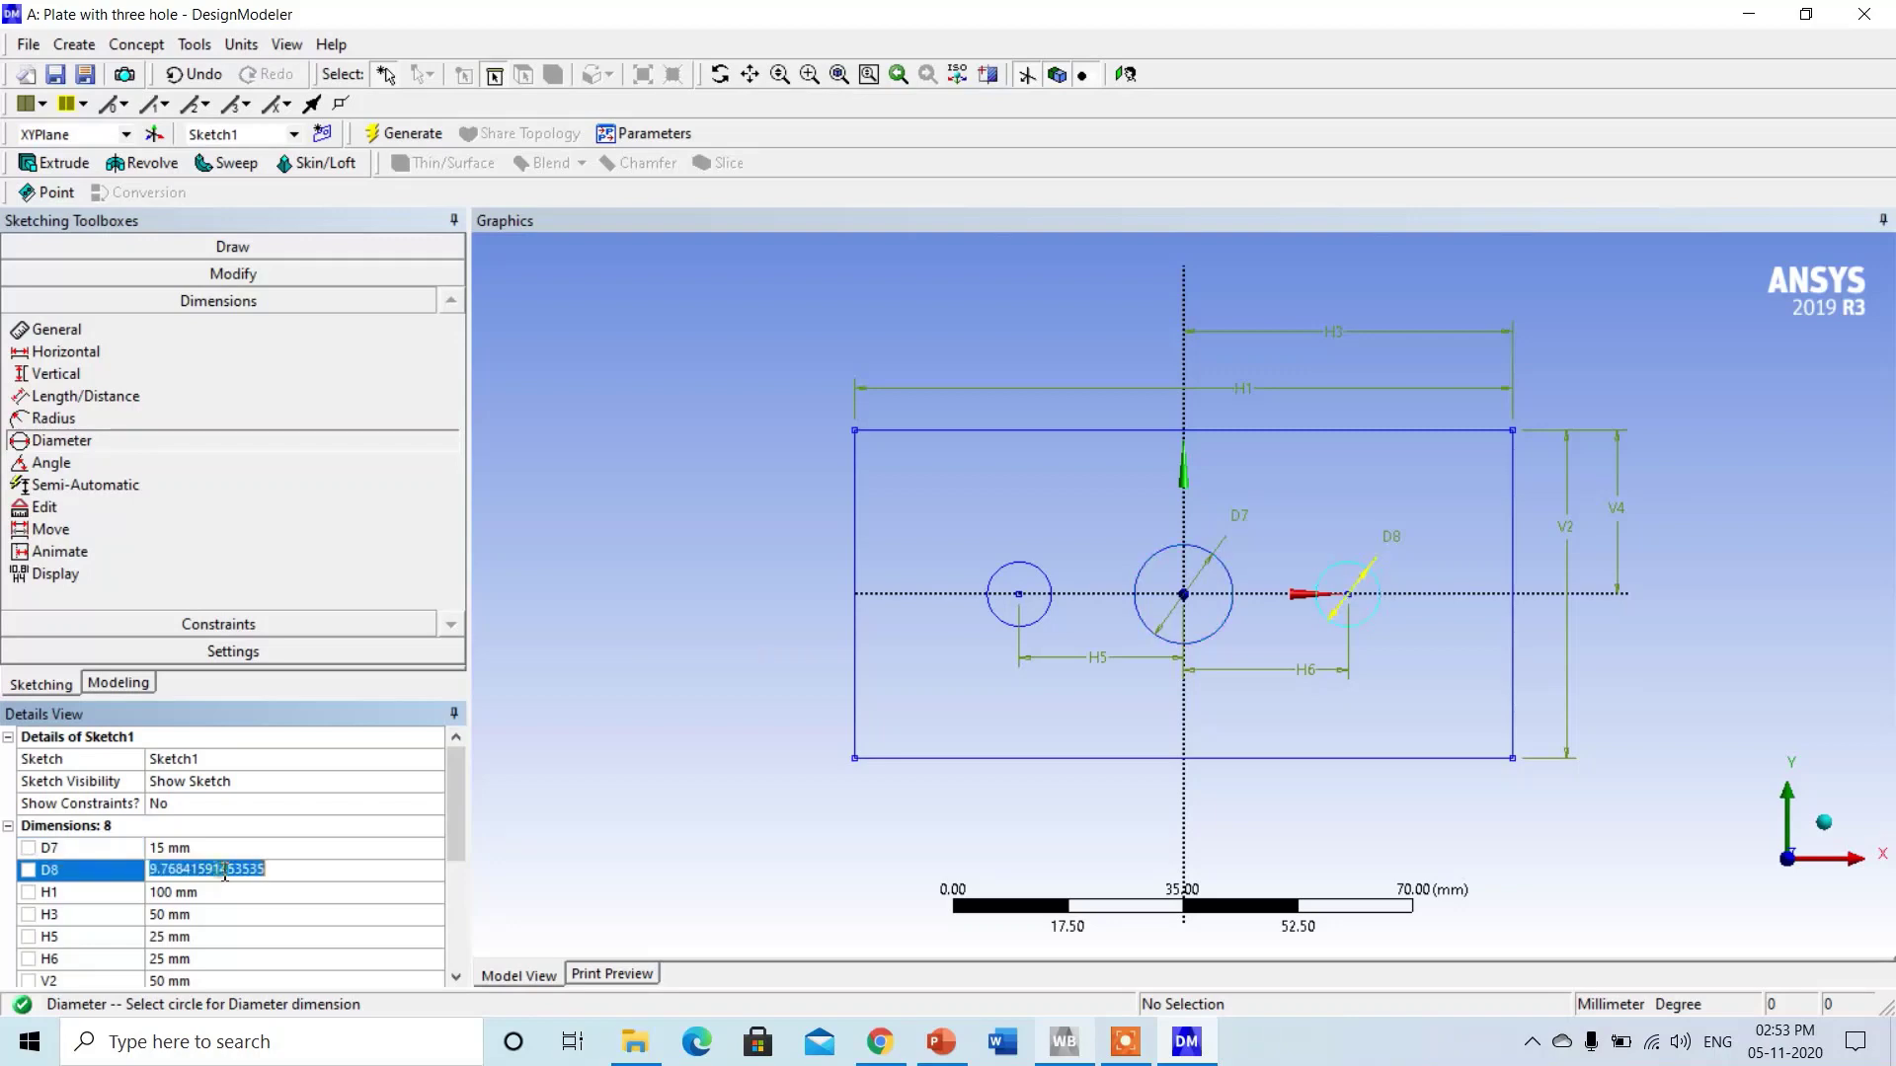
text(10)
key(Return)
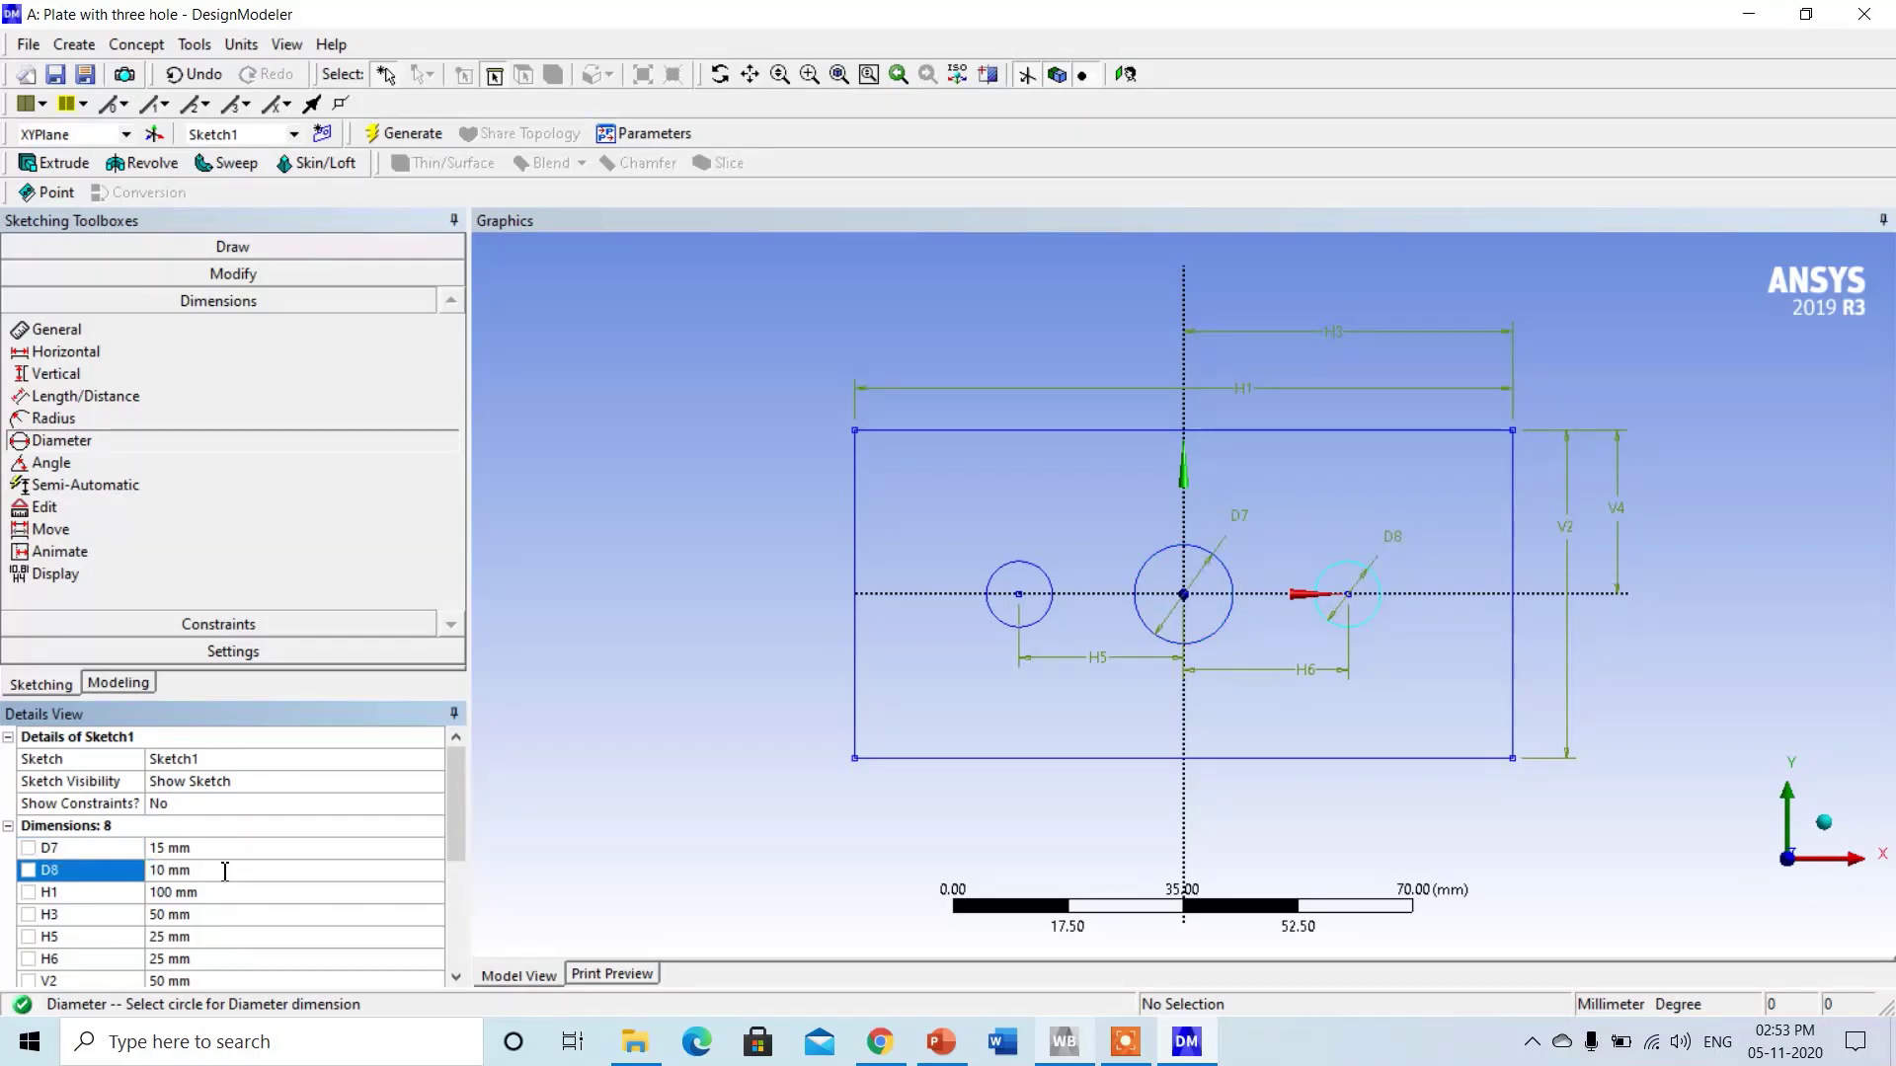
Create a surface from sketch, using the plate sketch on the XY plane as its base object.
click(124, 683)
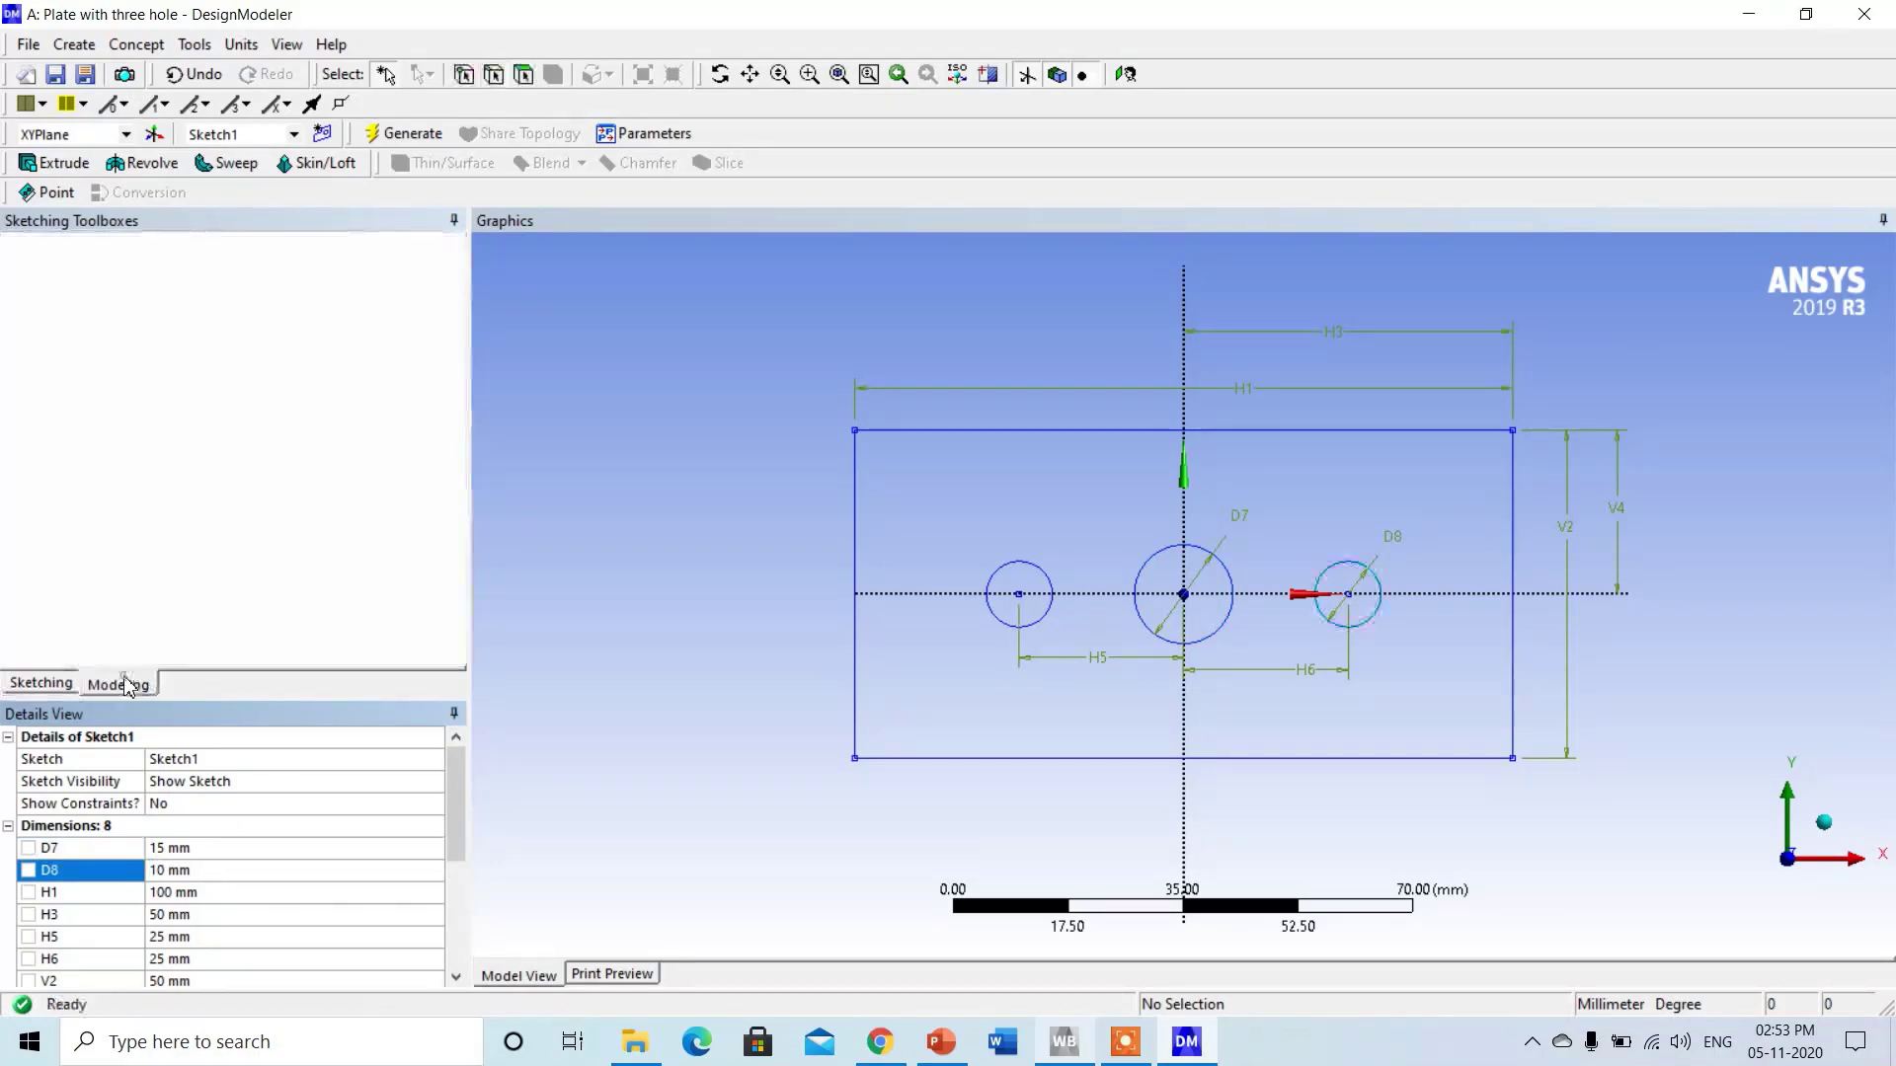
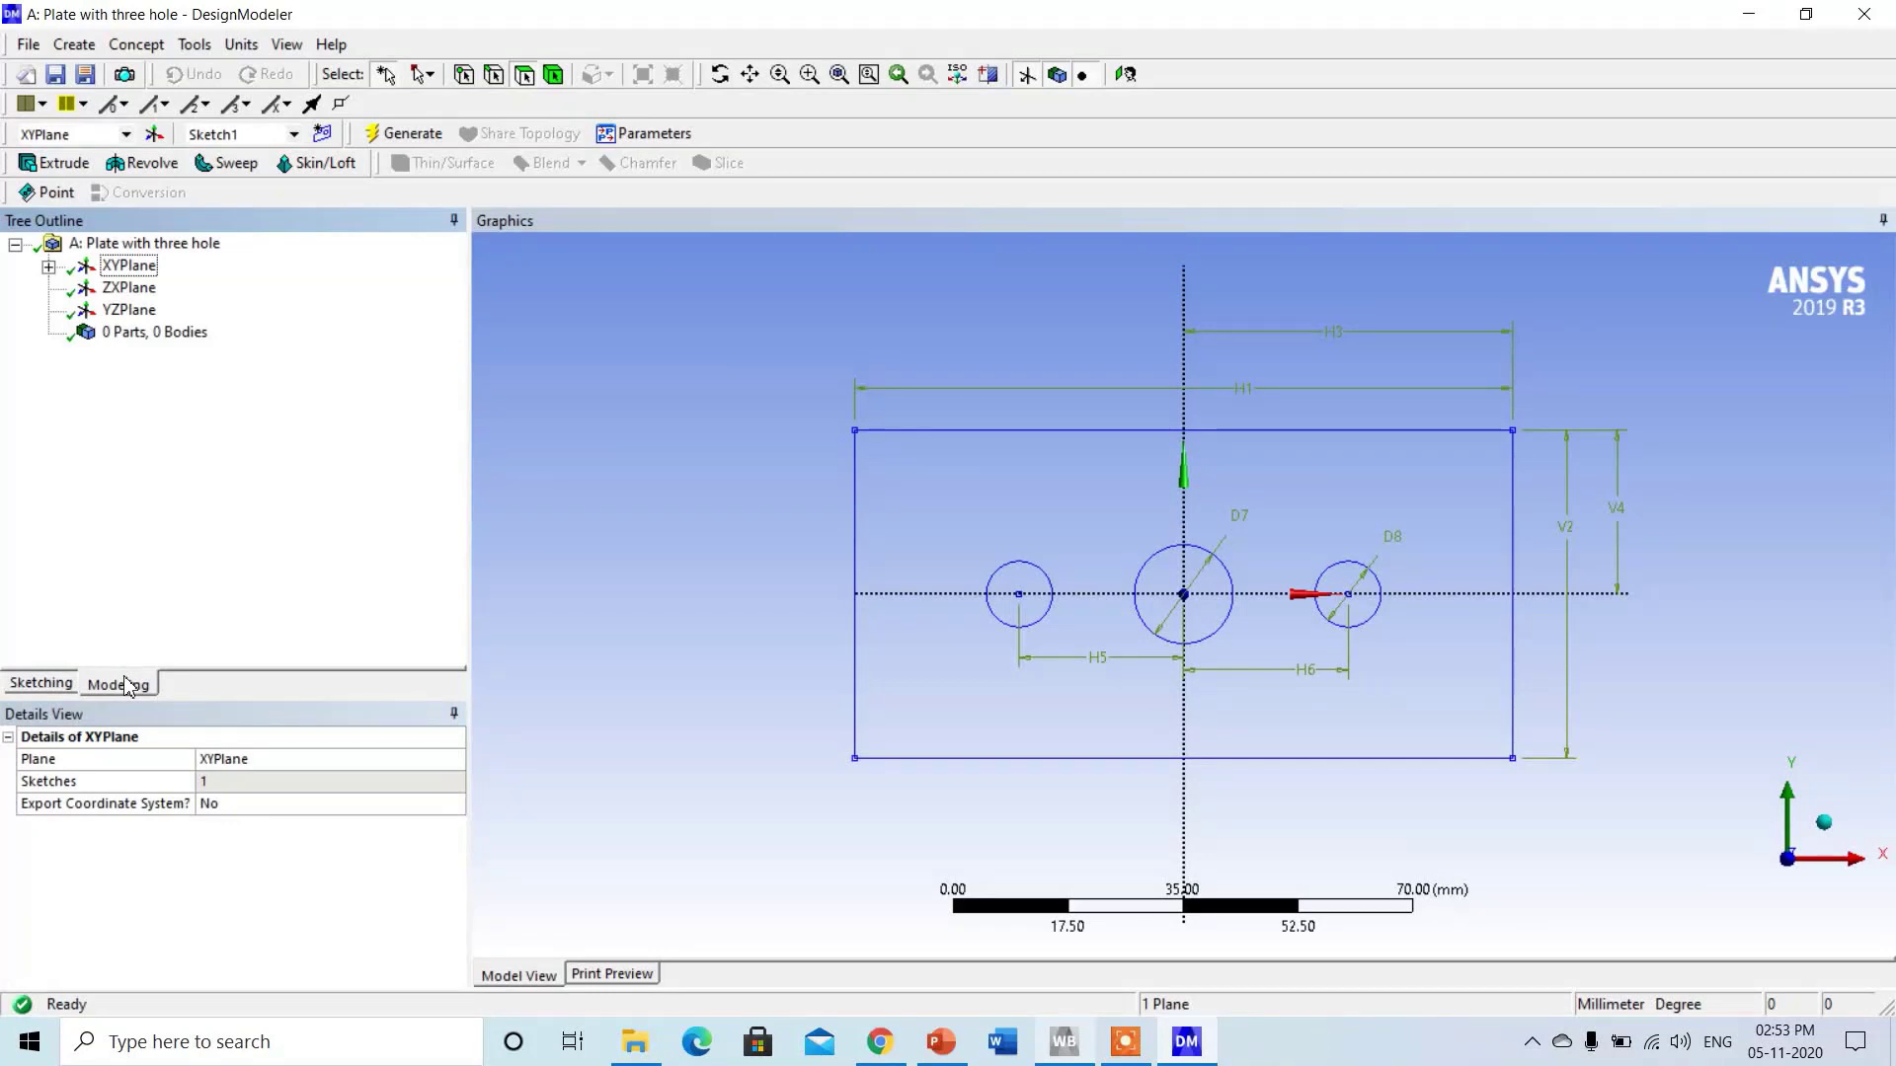
click(136, 44)
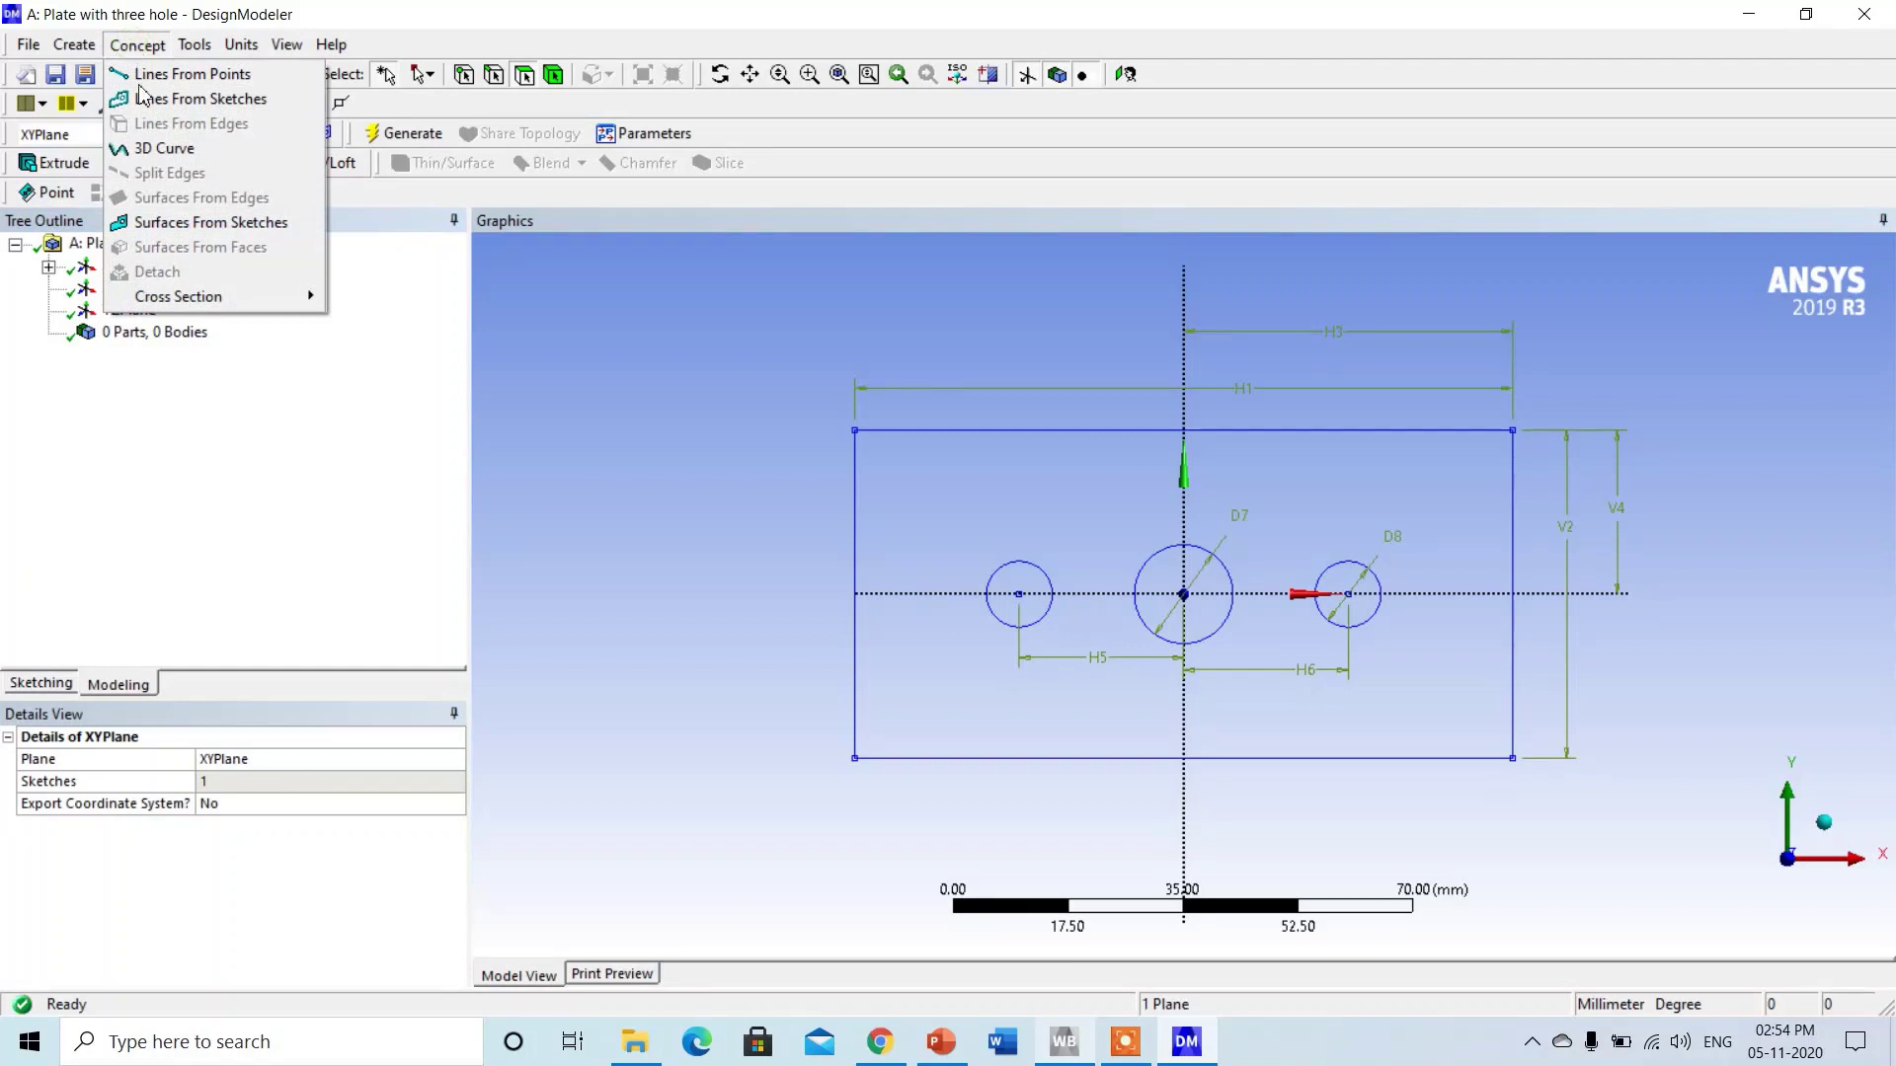
click(195, 223)
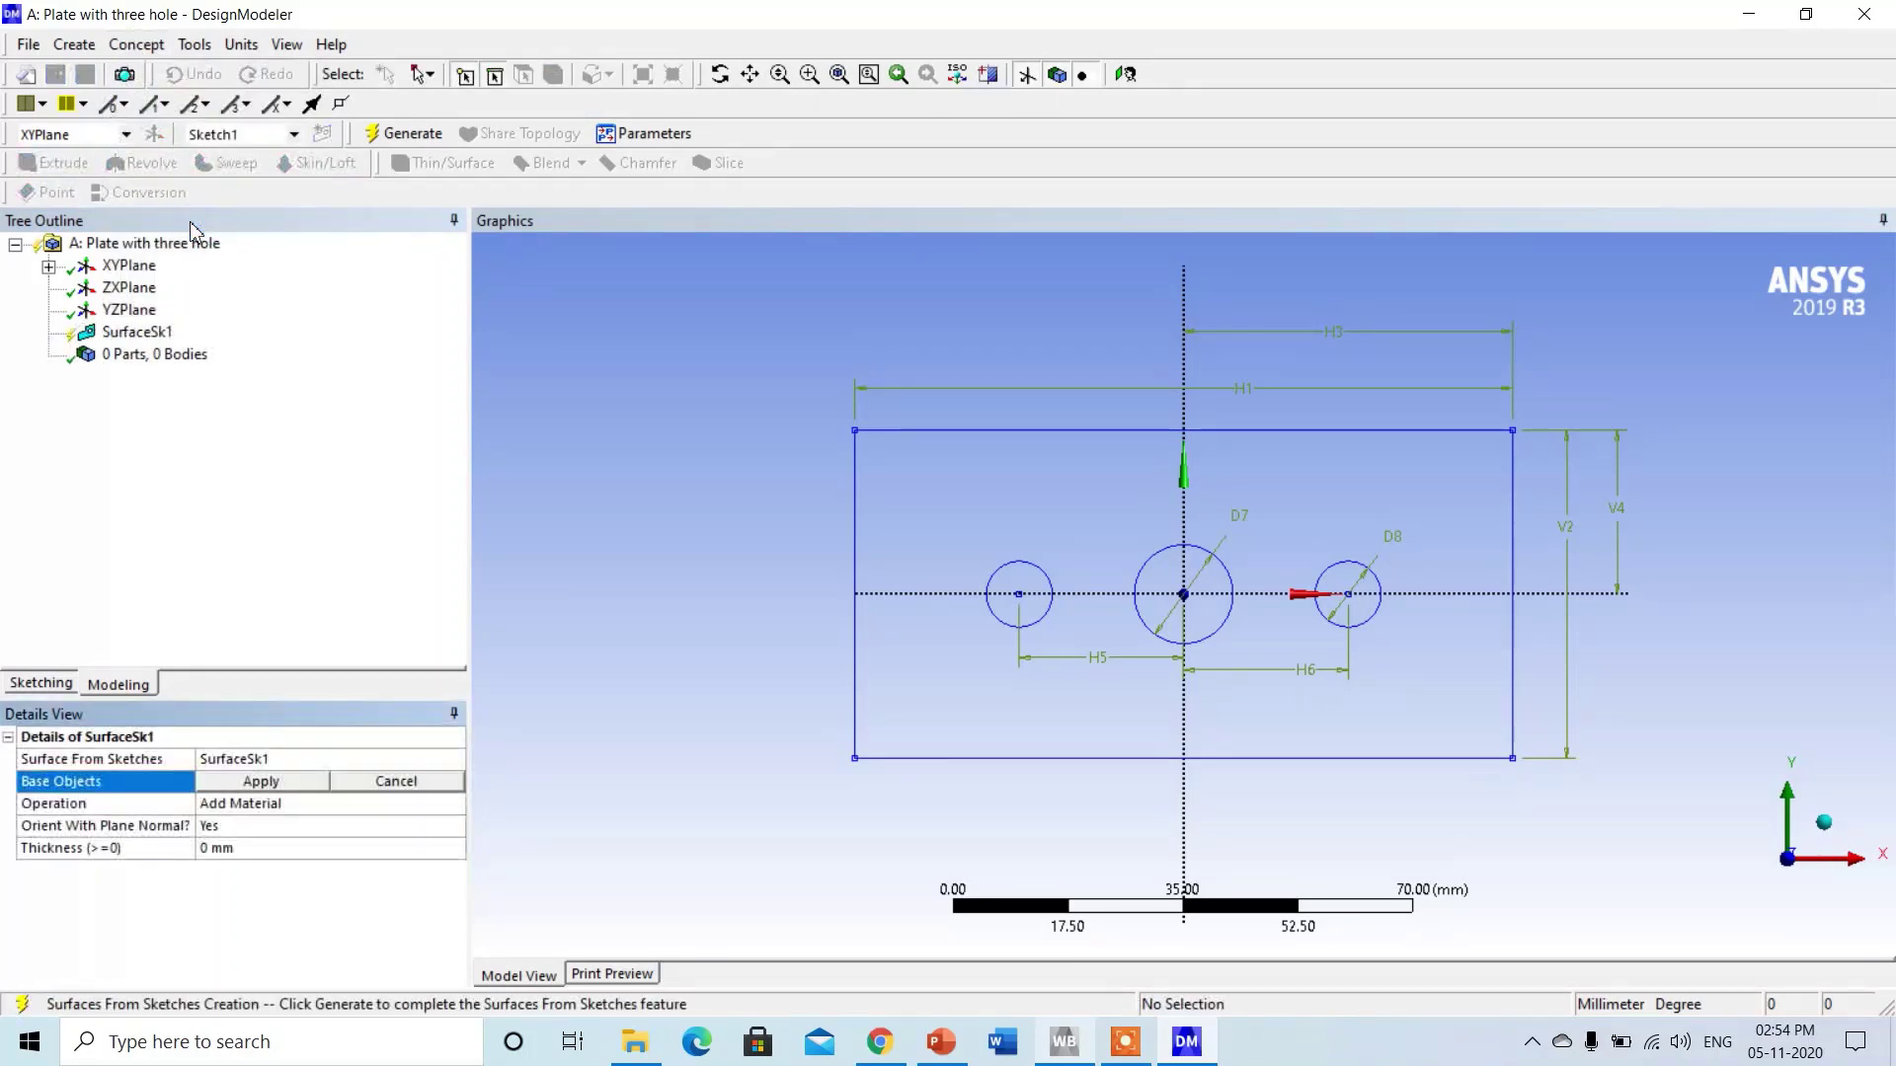
click(49, 266)
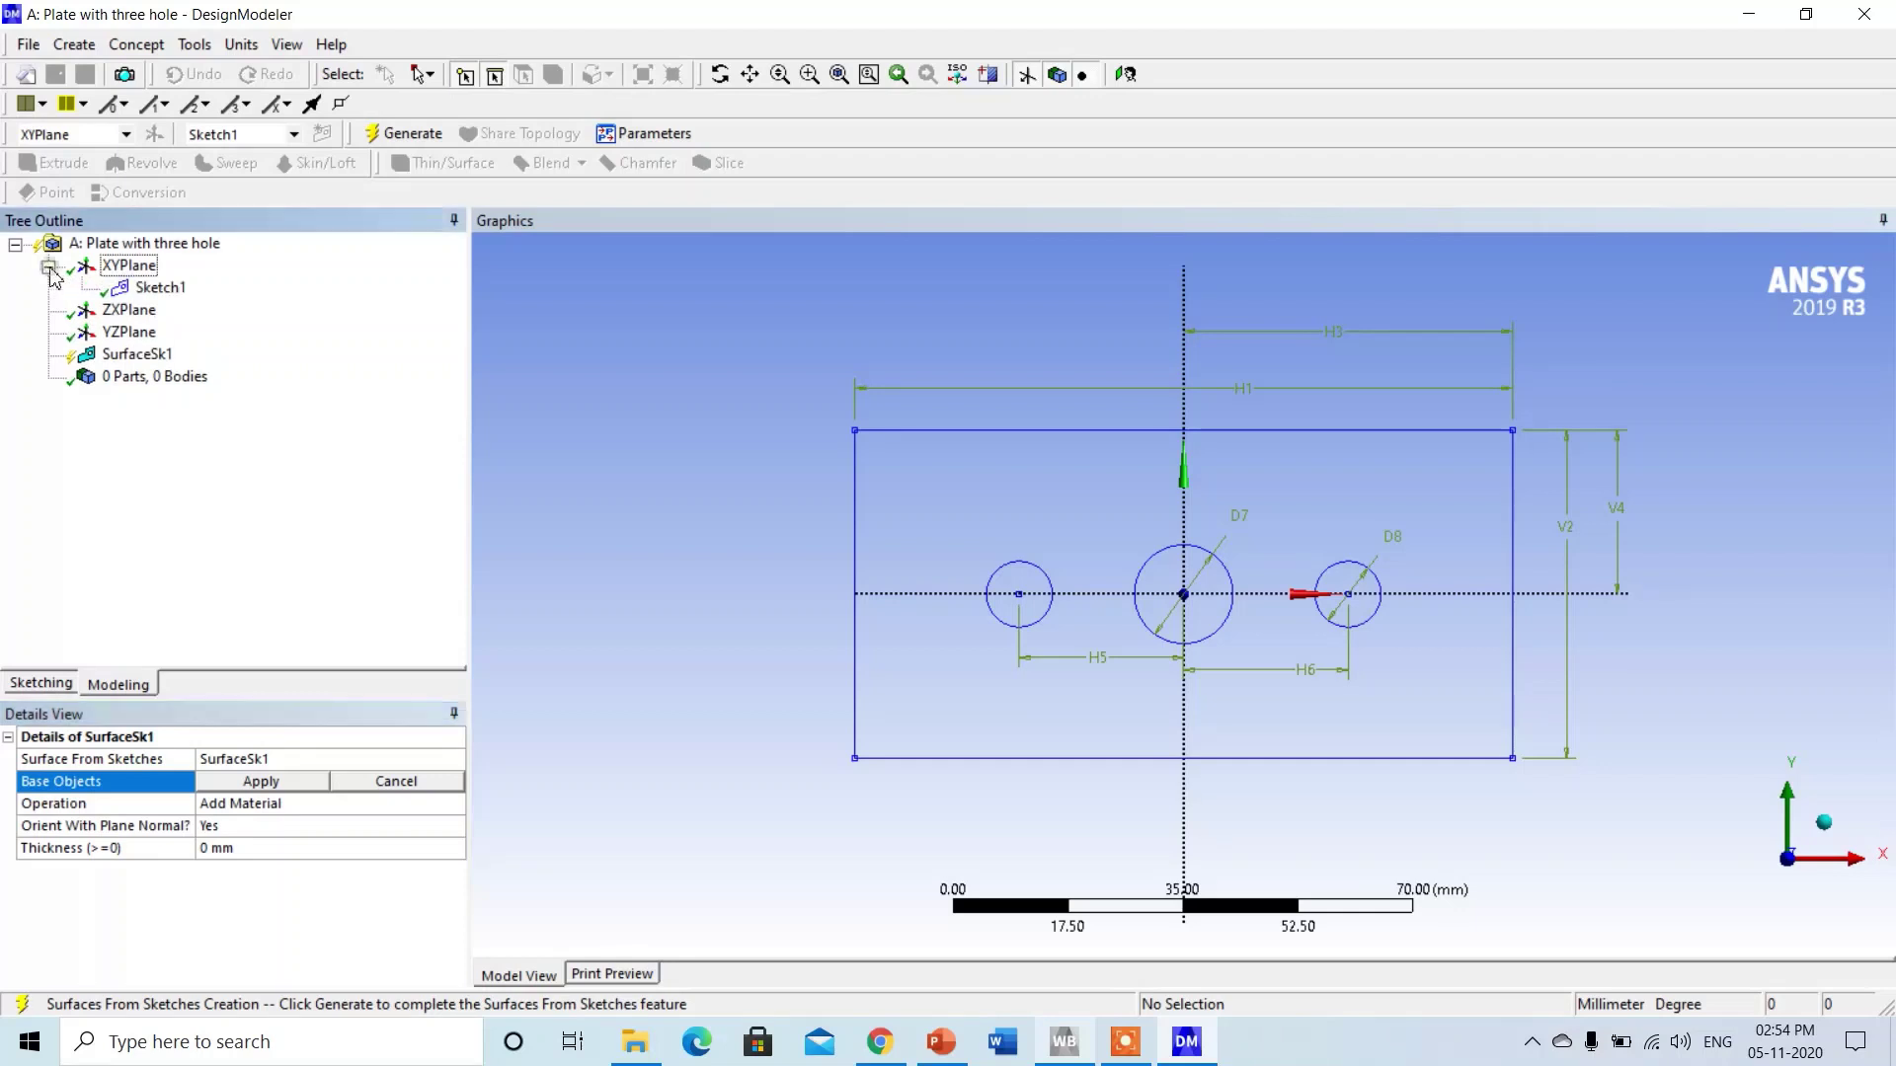
click(158, 291)
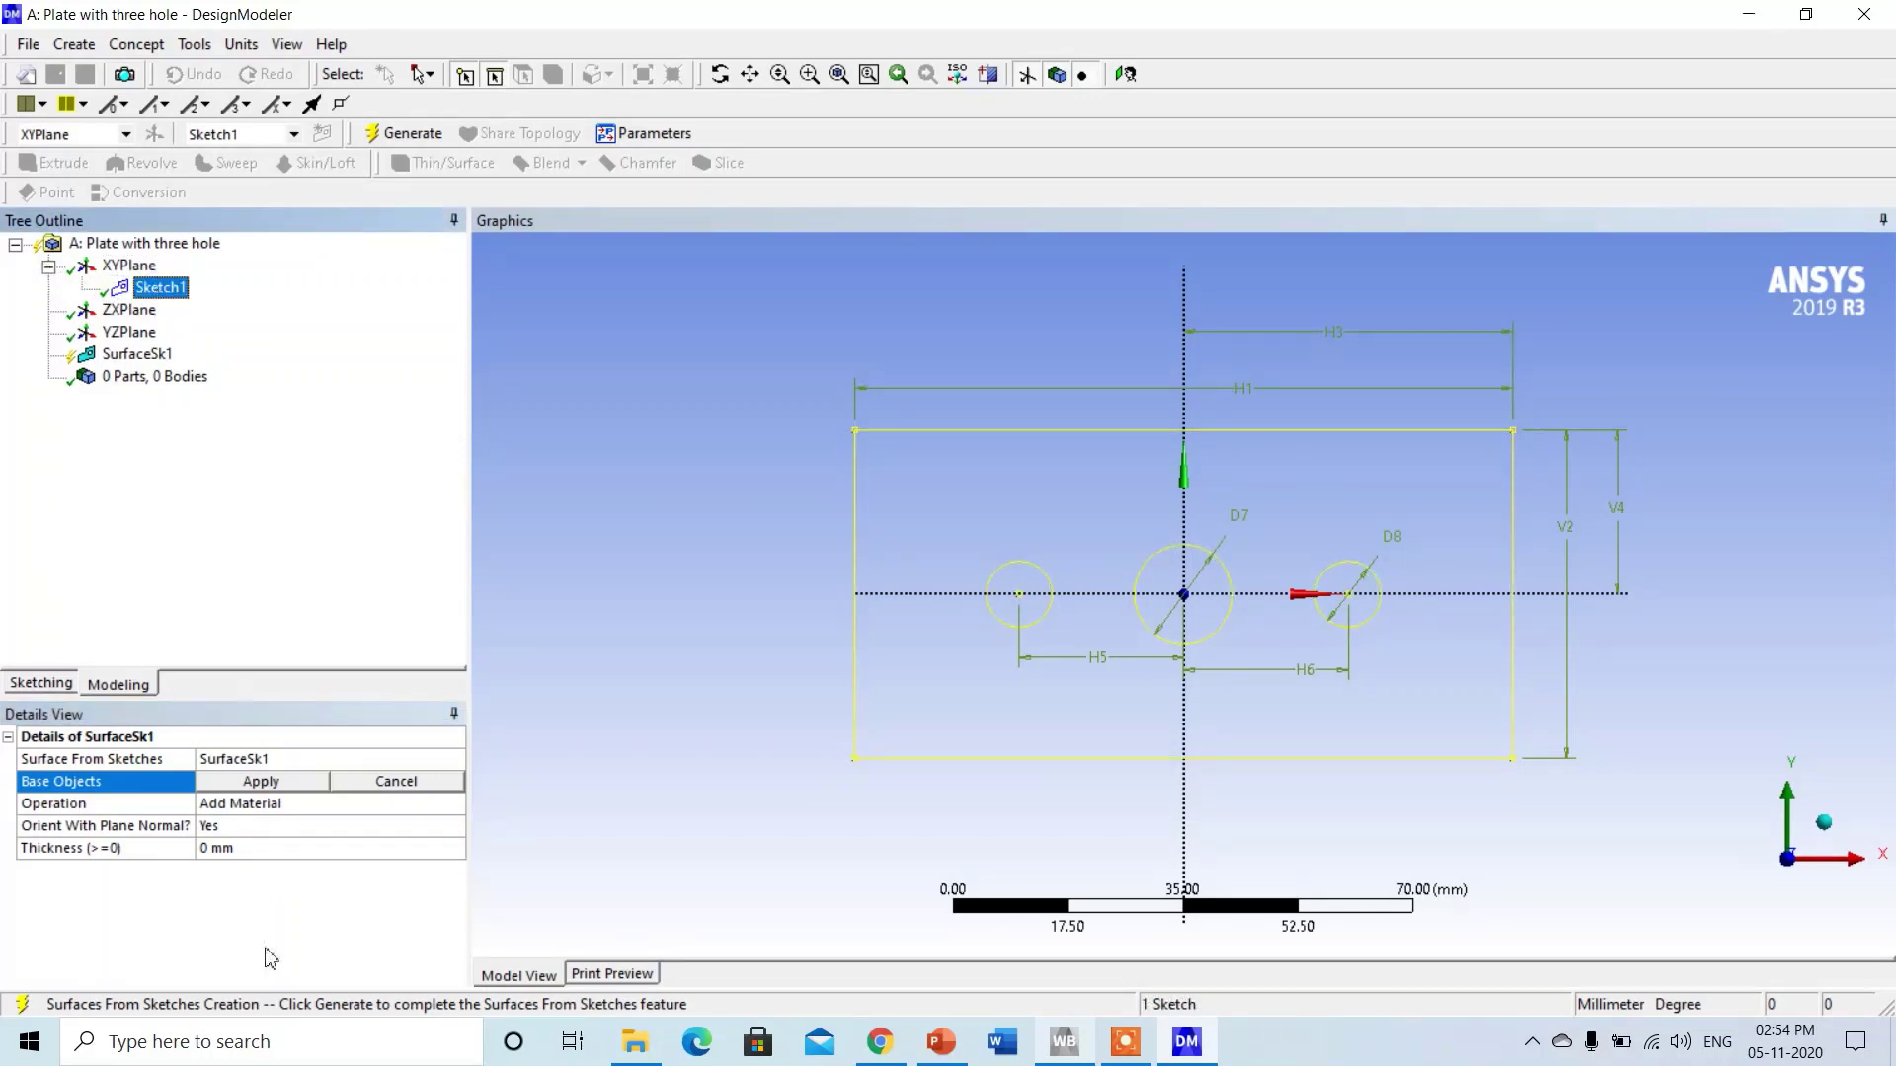
click(296, 782)
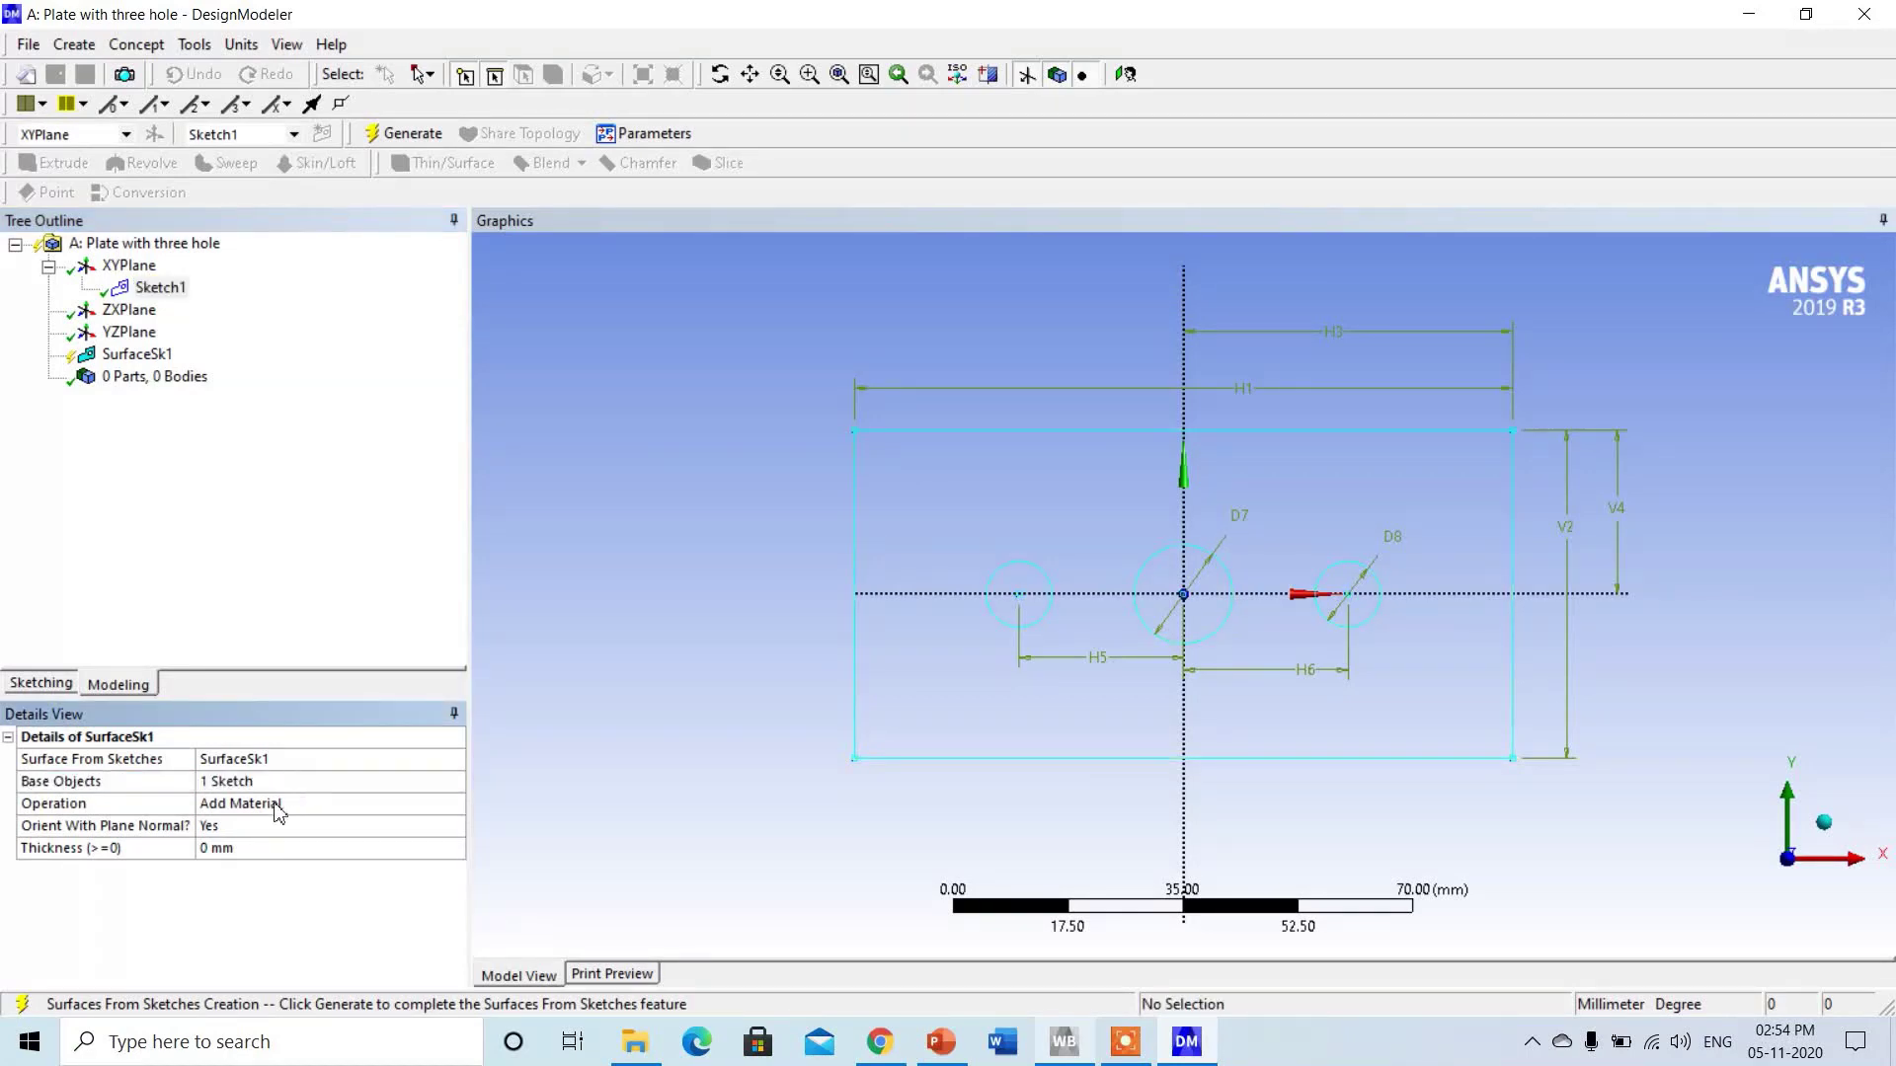
Set the surface thickness to 1 mm and generate the plate body.
click(260, 854)
text(1)
key(Return)
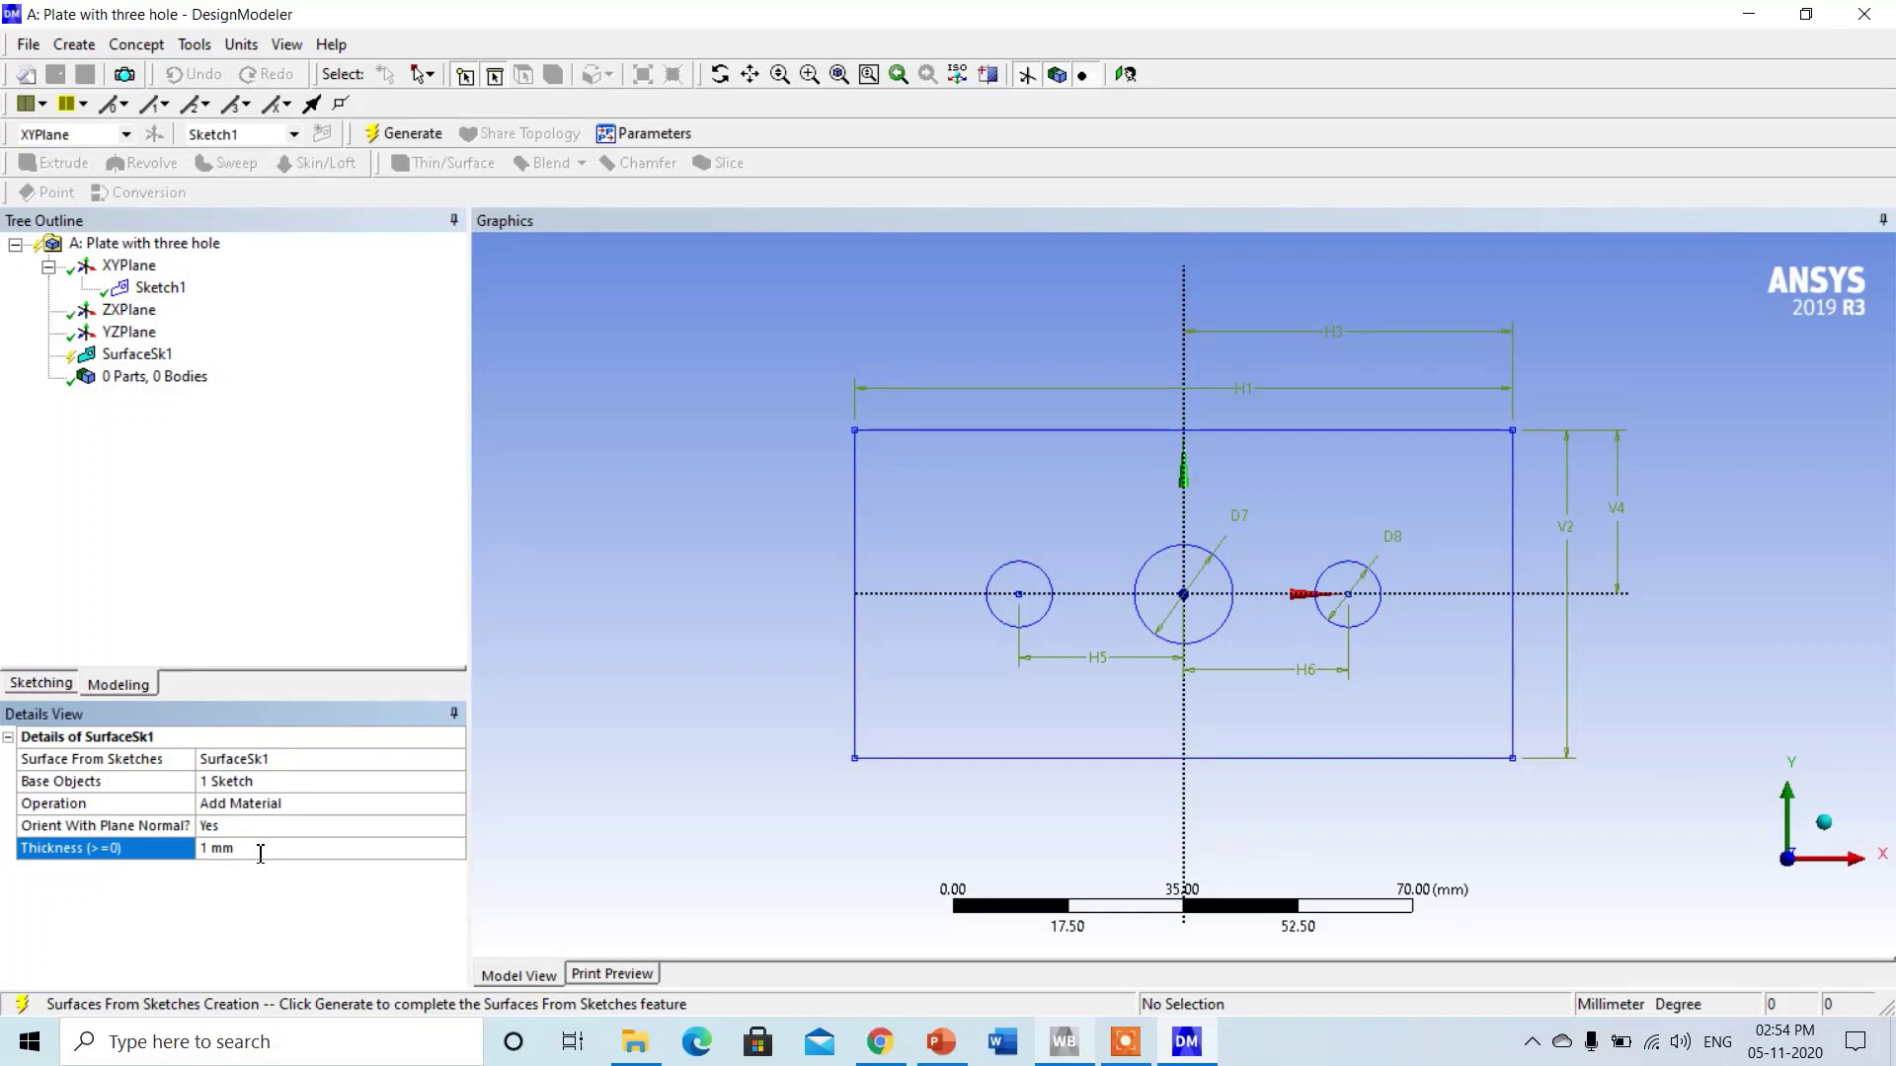
click(407, 134)
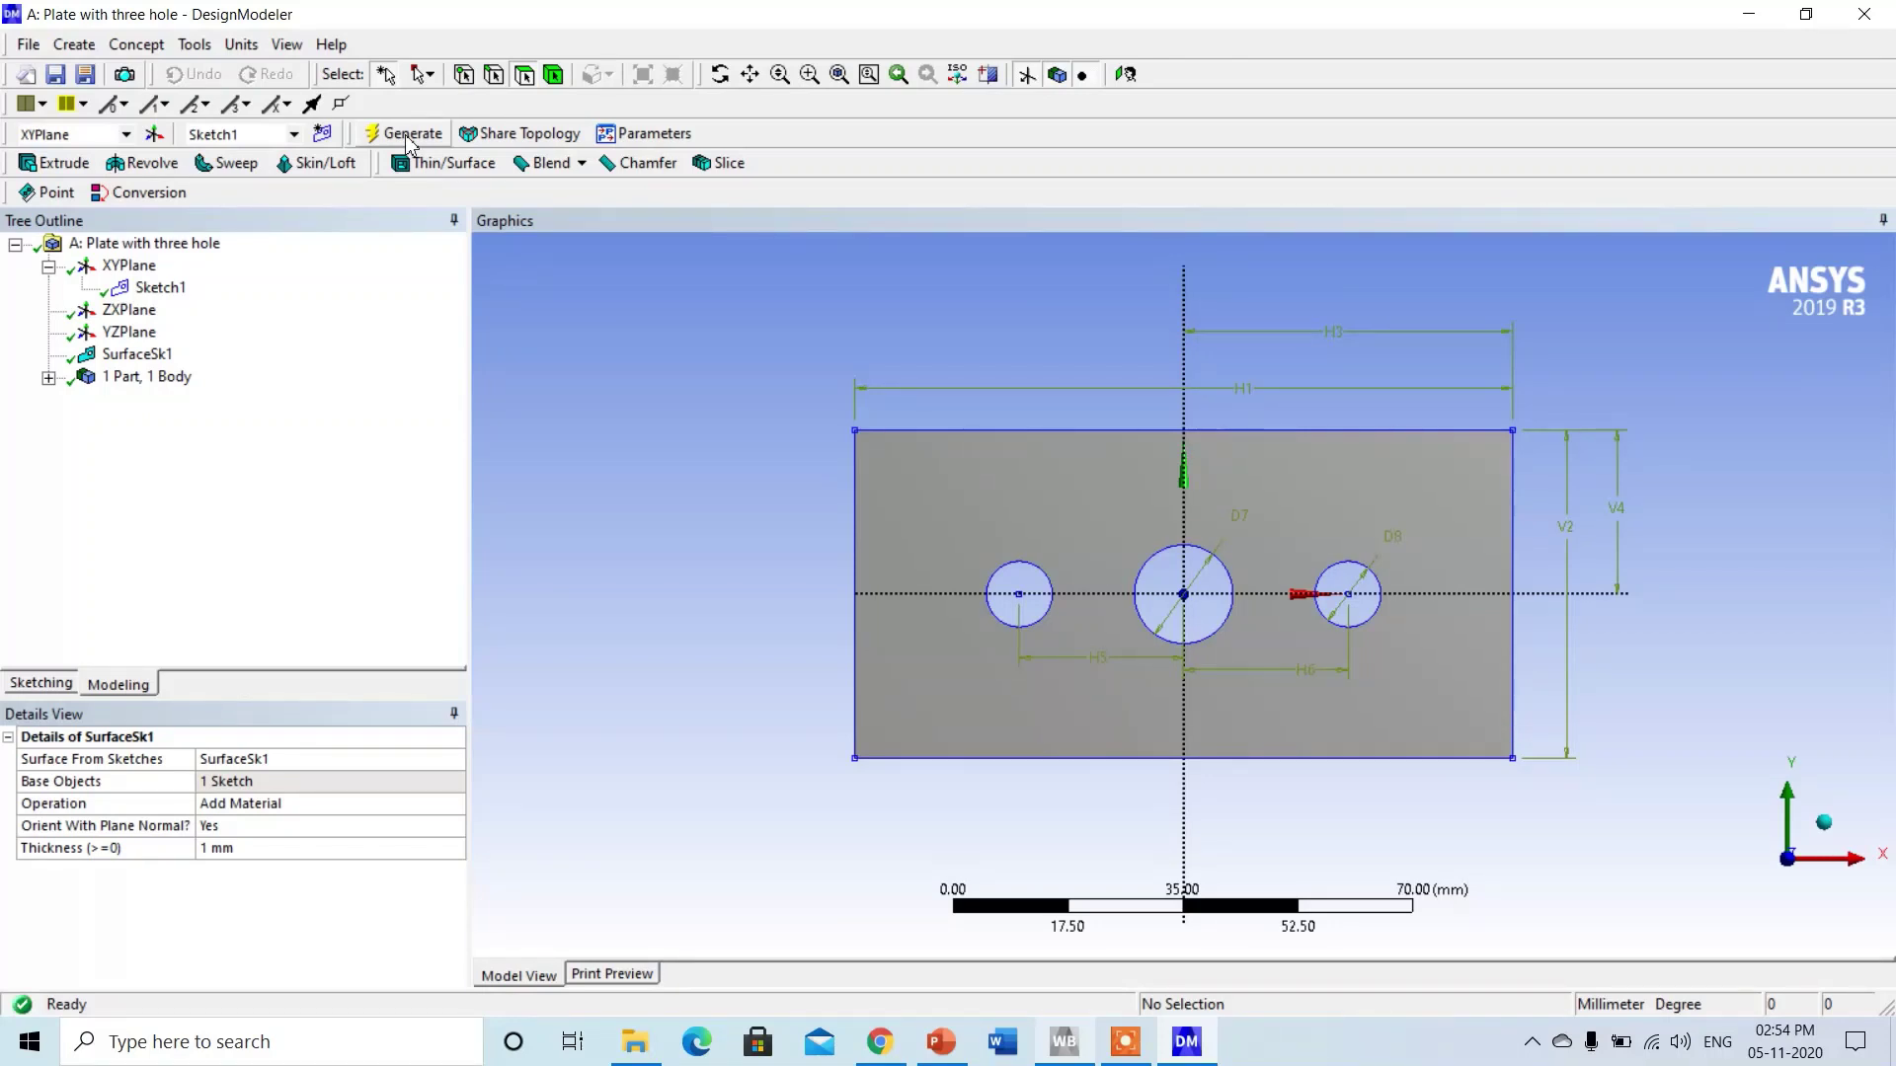
Close DesignModeler and open the static structural system's model in Mechanical.
click(1876, 24)
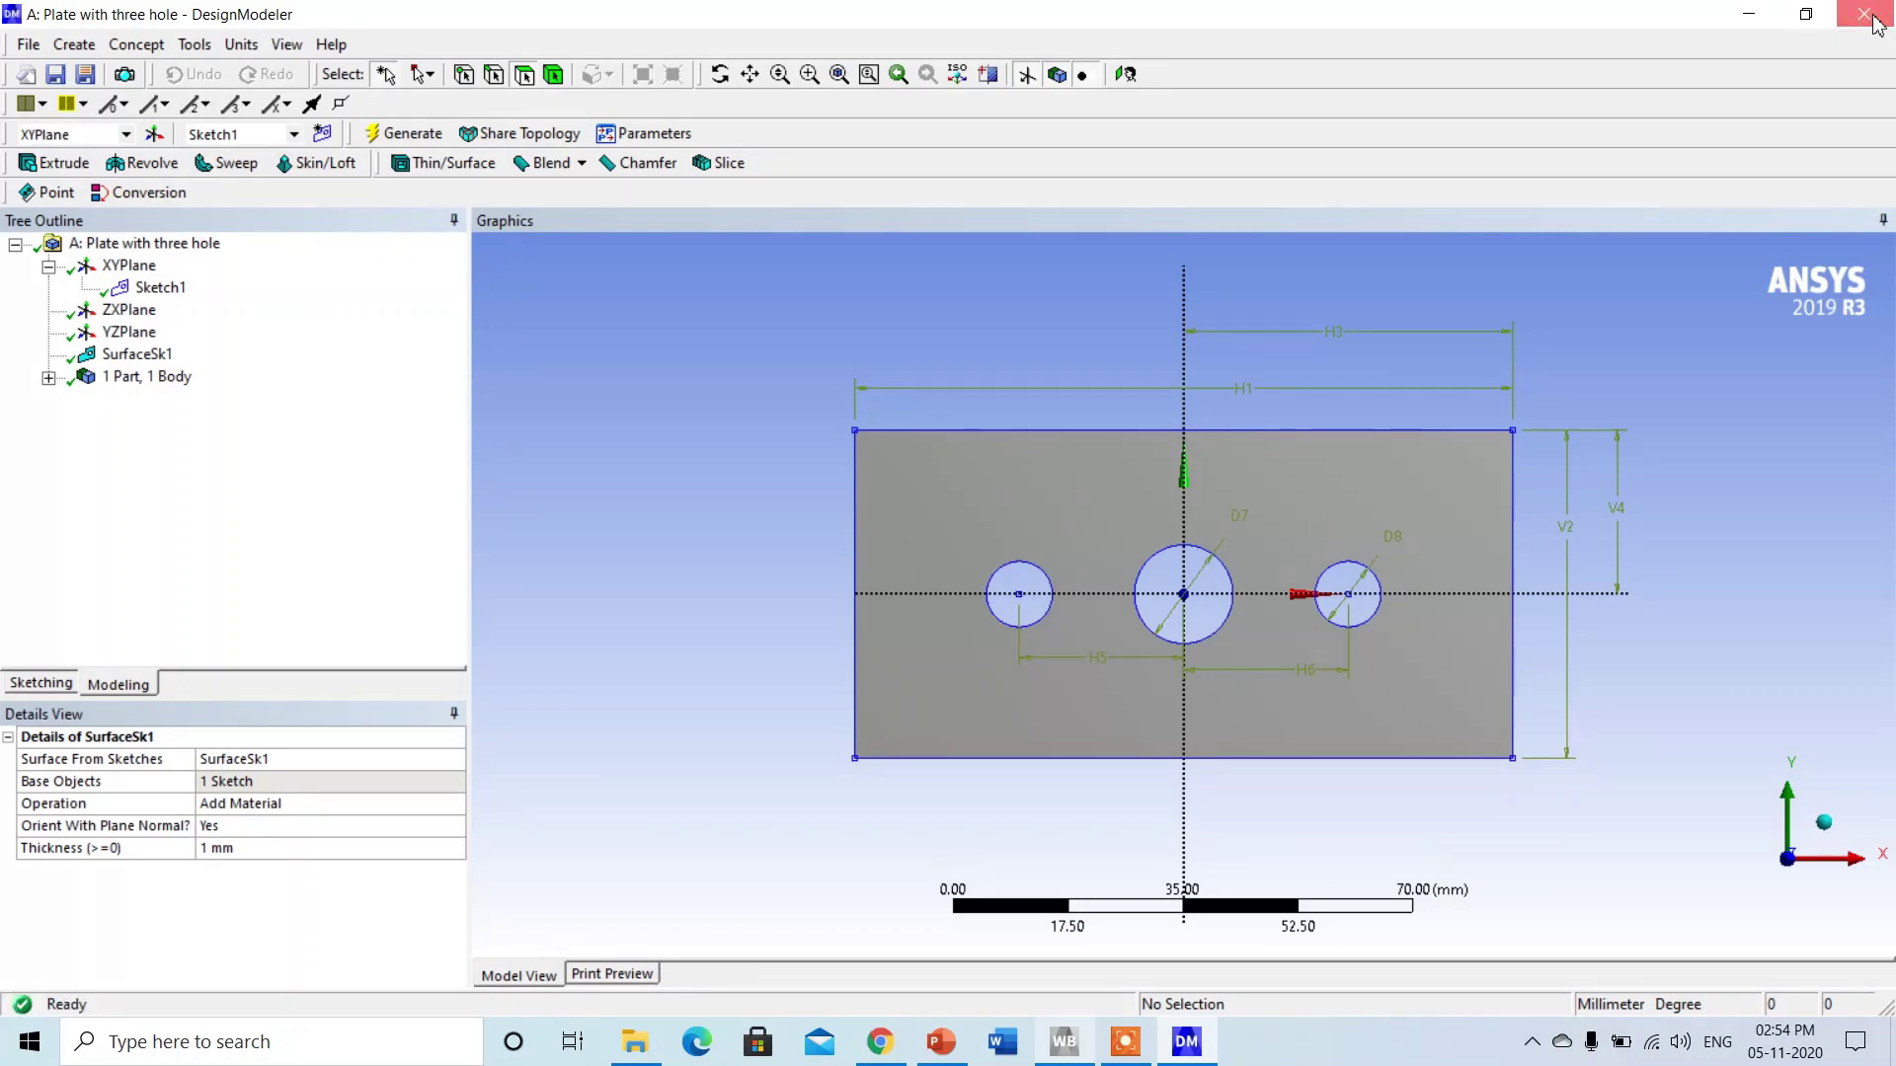
click(1876, 23)
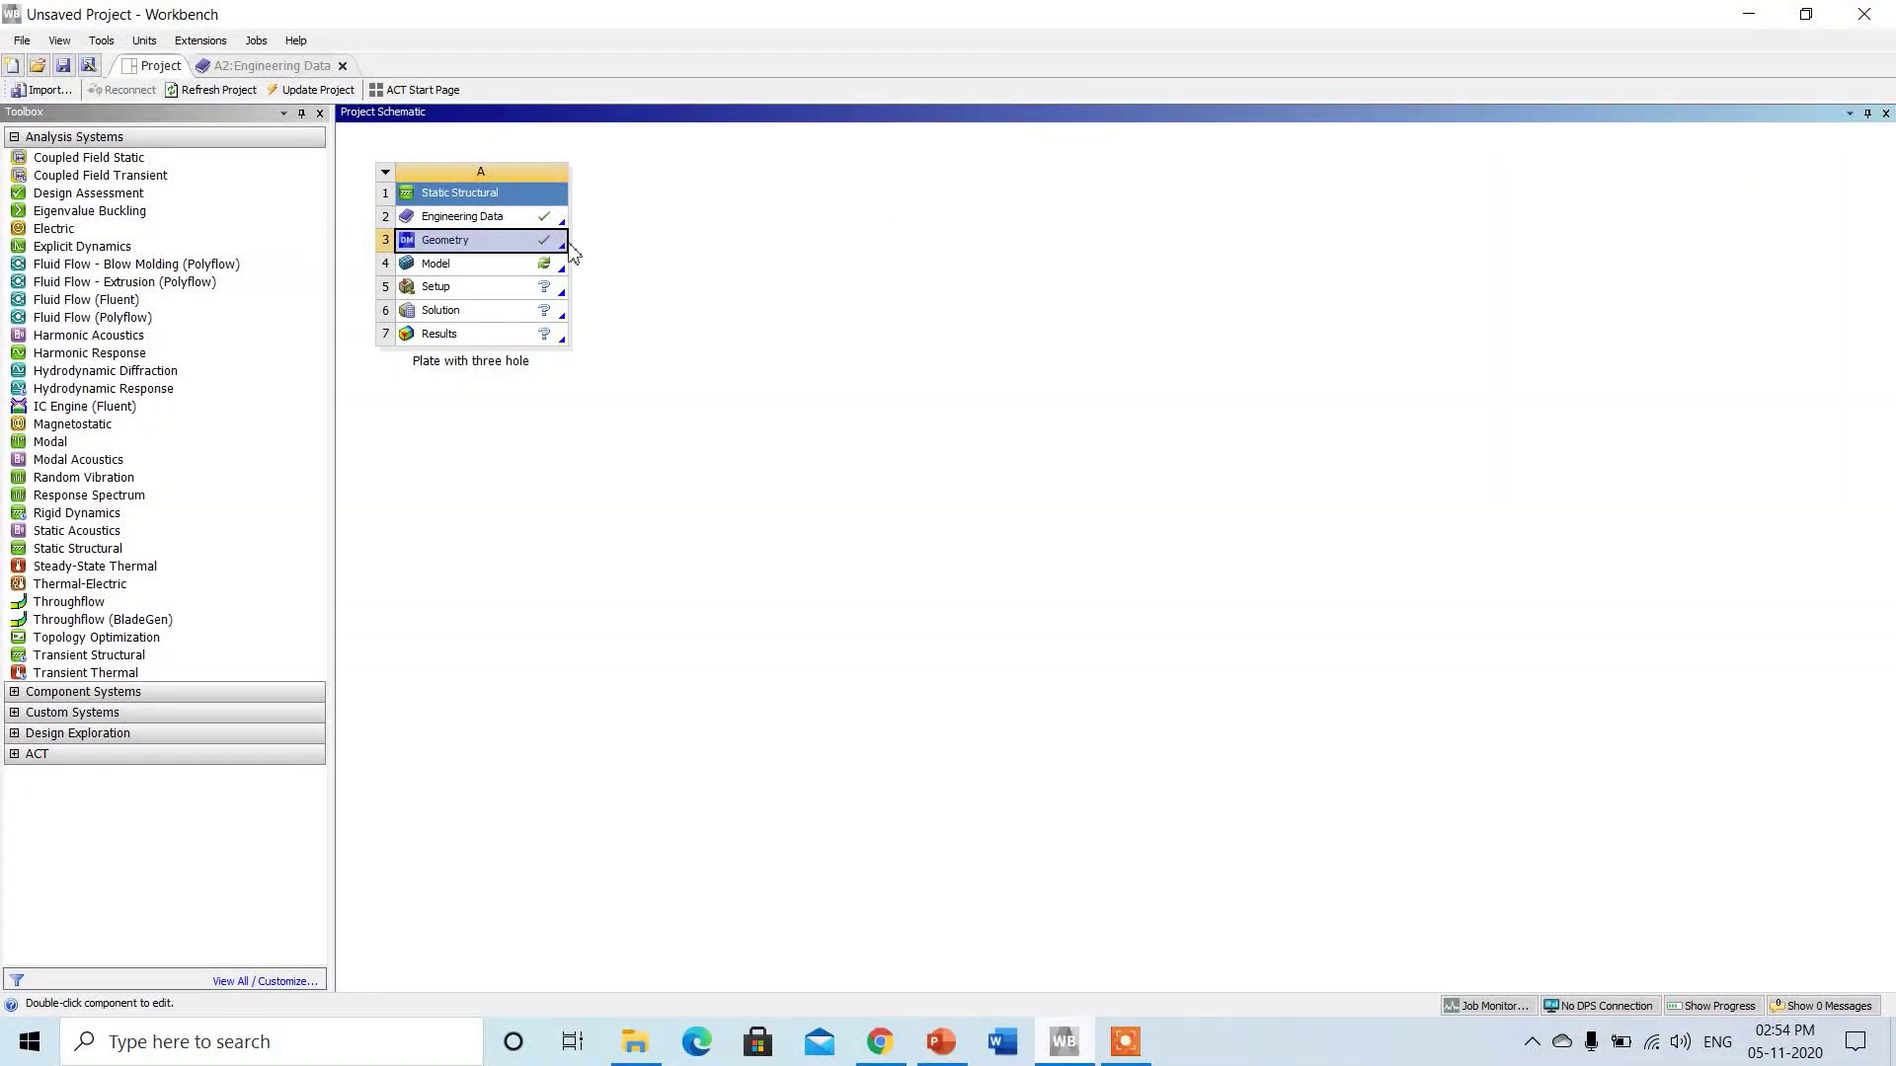
click(459, 270)
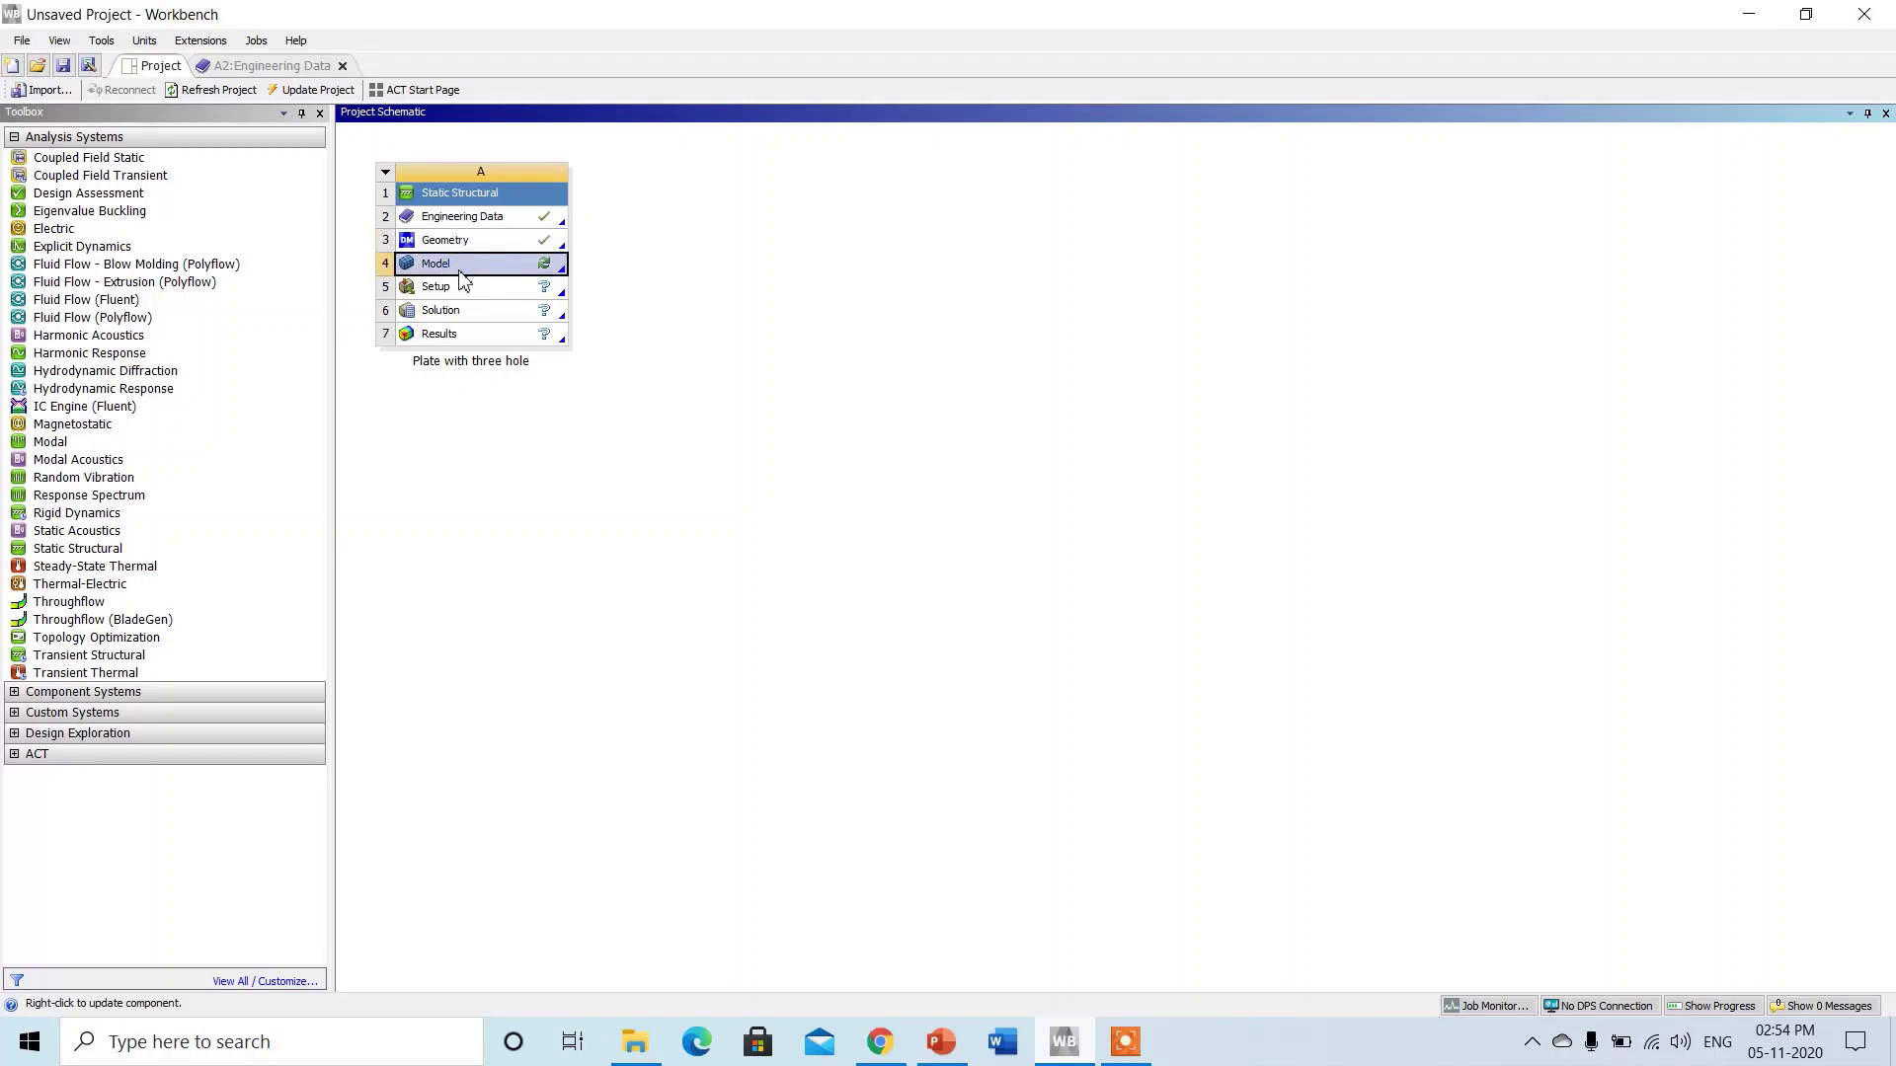
right_click(460, 272)
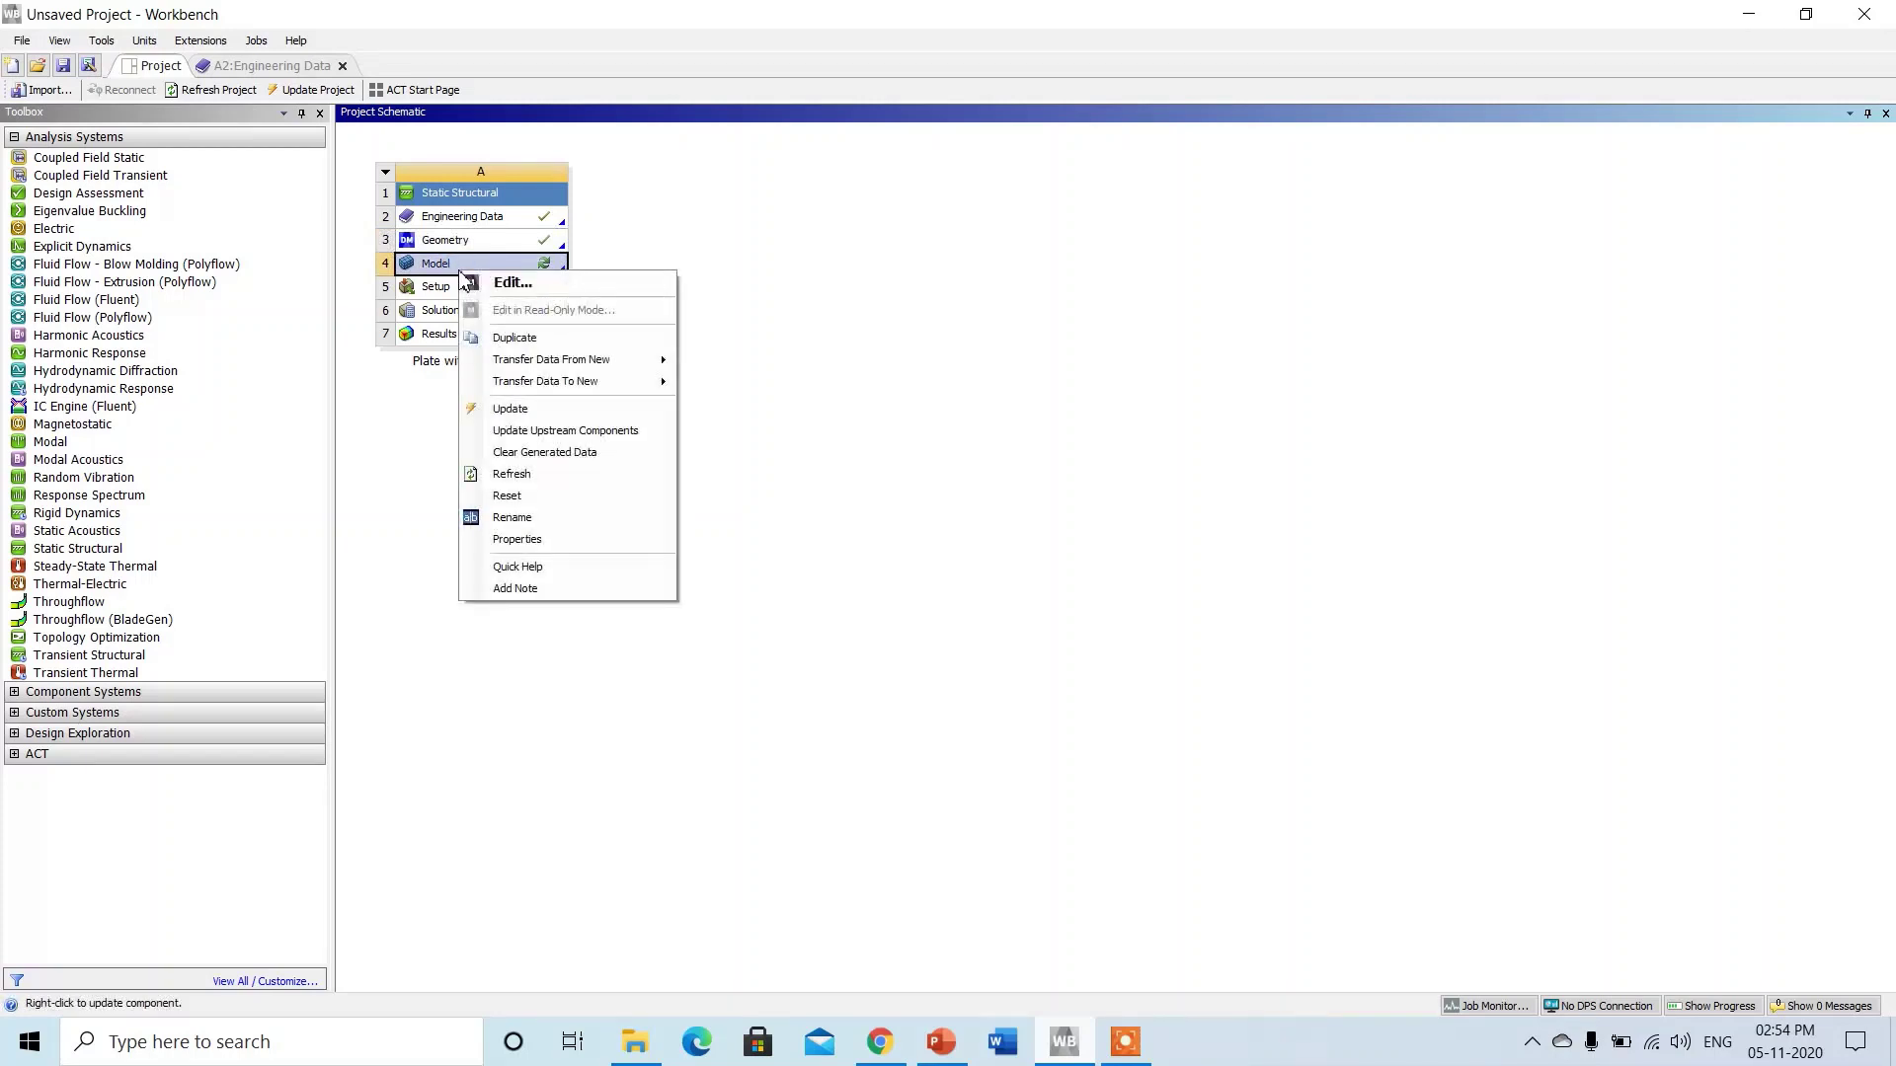
click(512, 284)
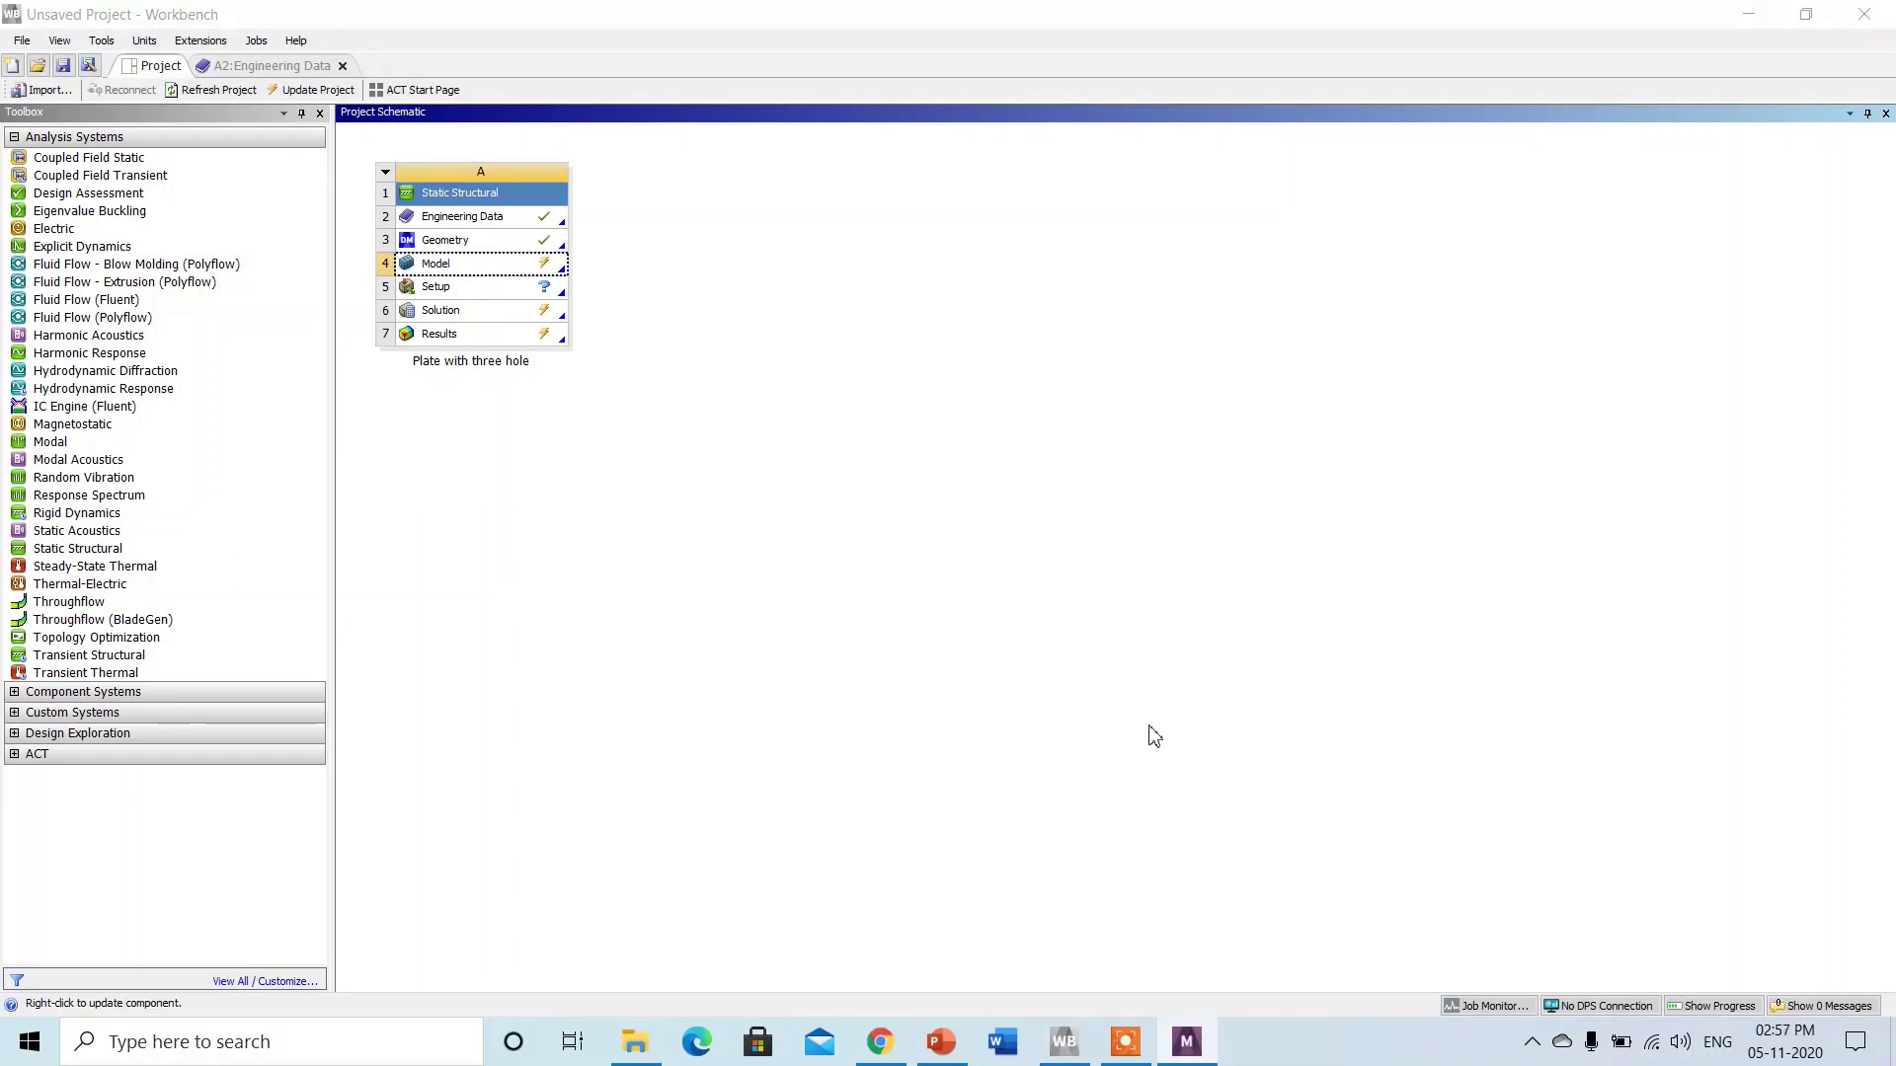
click(1186, 1044)
click(1186, 1047)
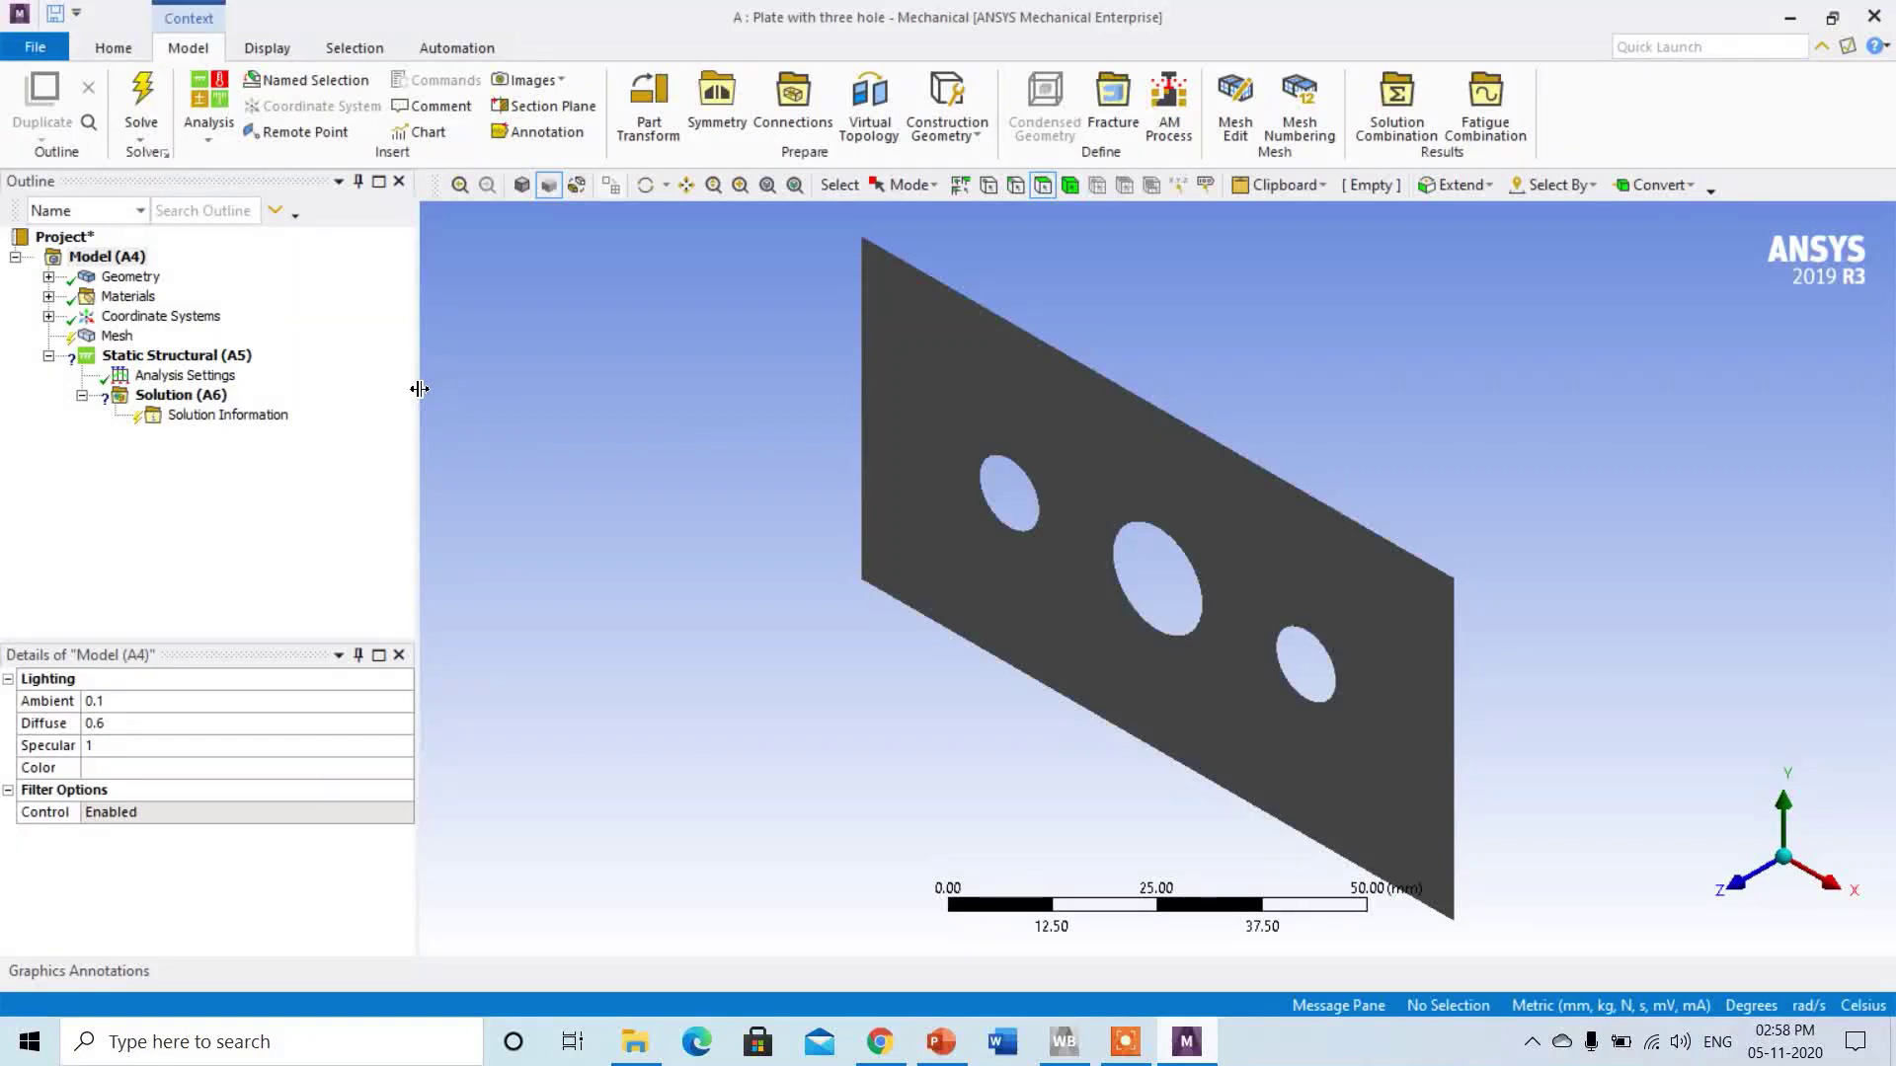
Generate the plate's mesh with the default mesh settings.
right_click(770, 382)
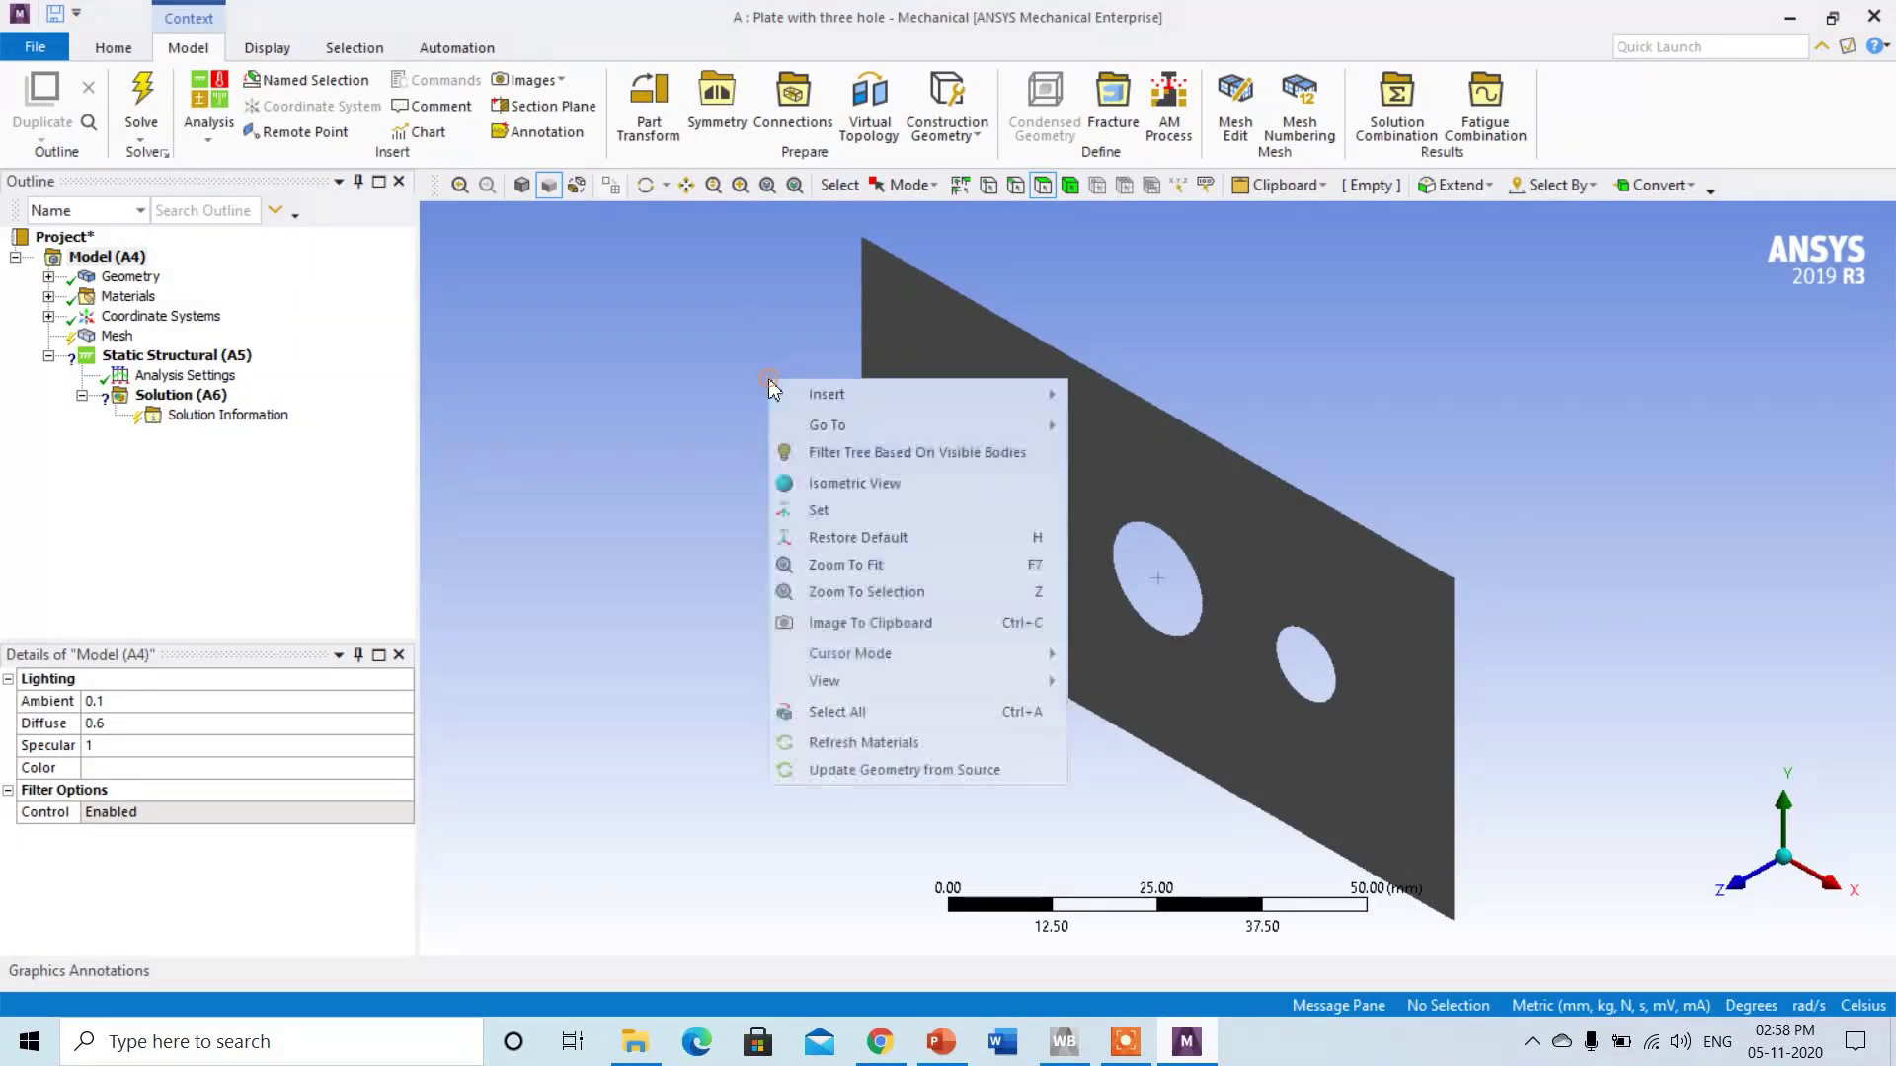
mouse_move(899, 684)
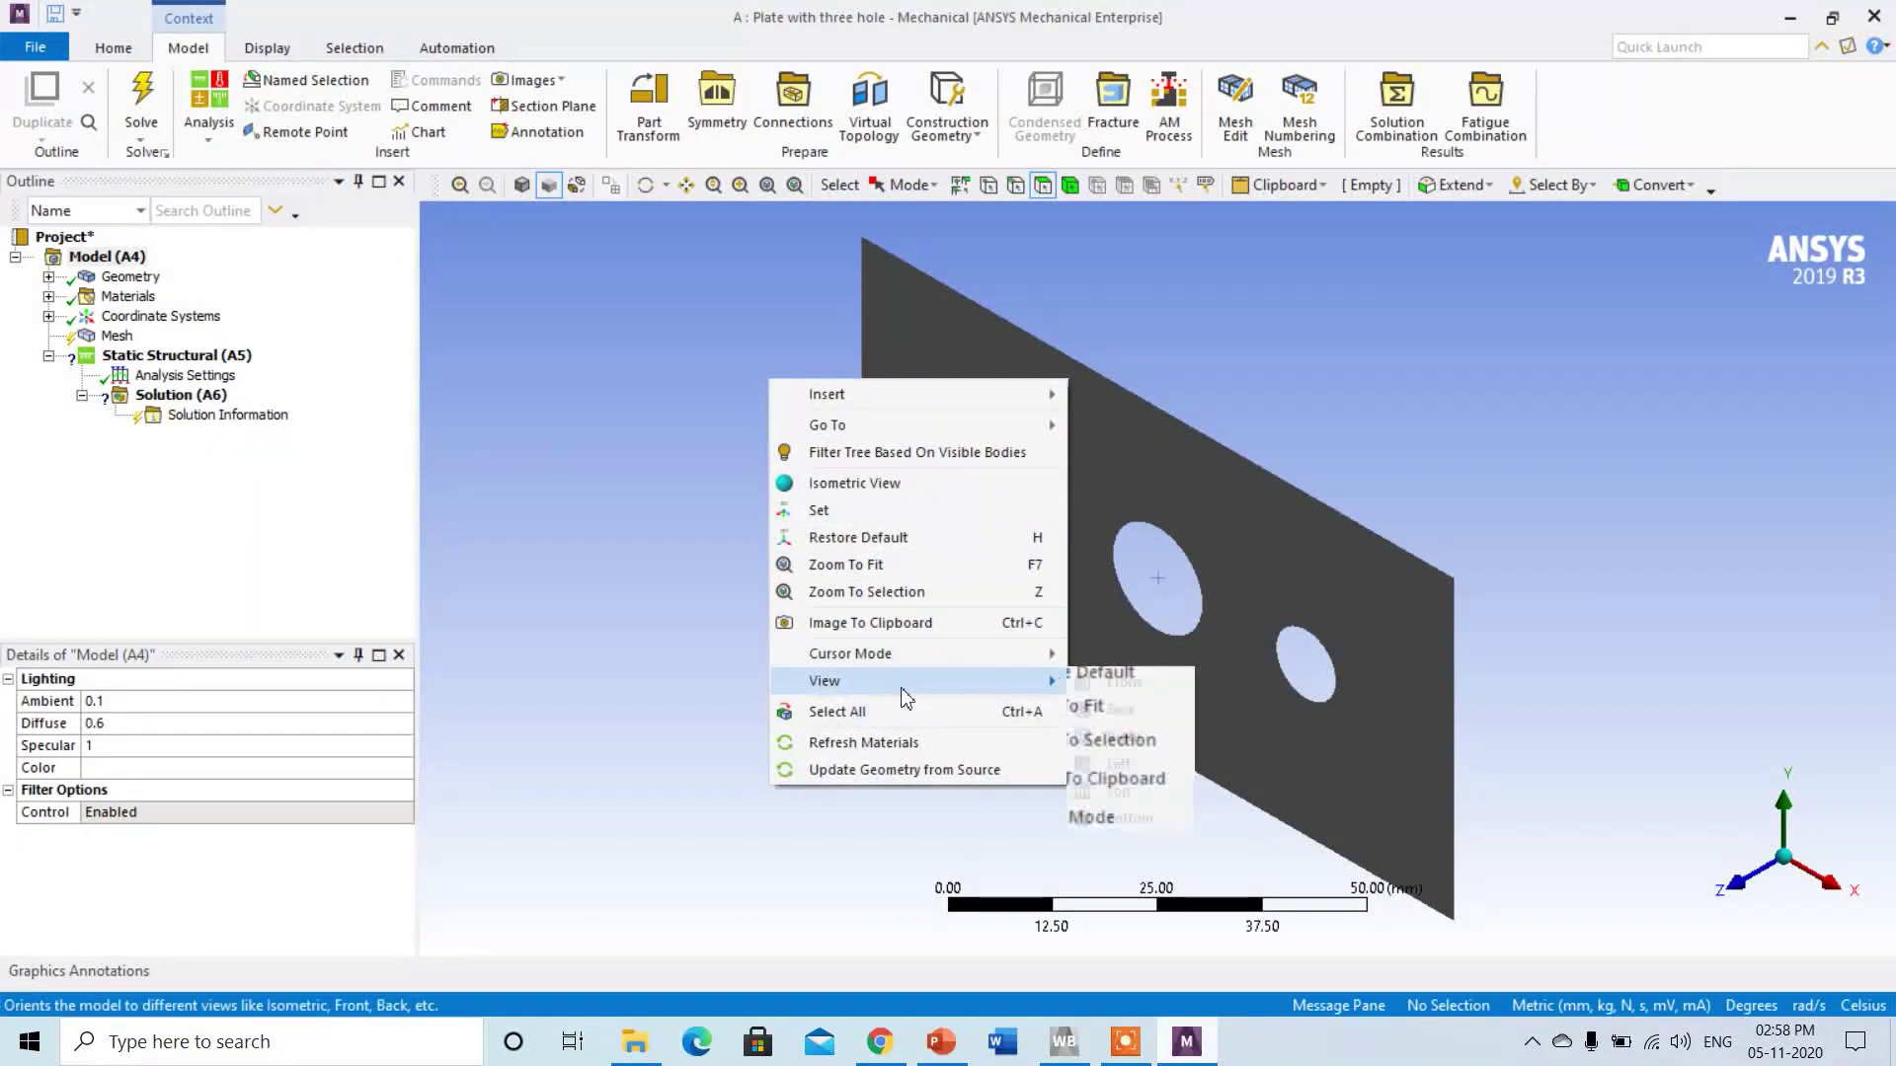
click(1114, 686)
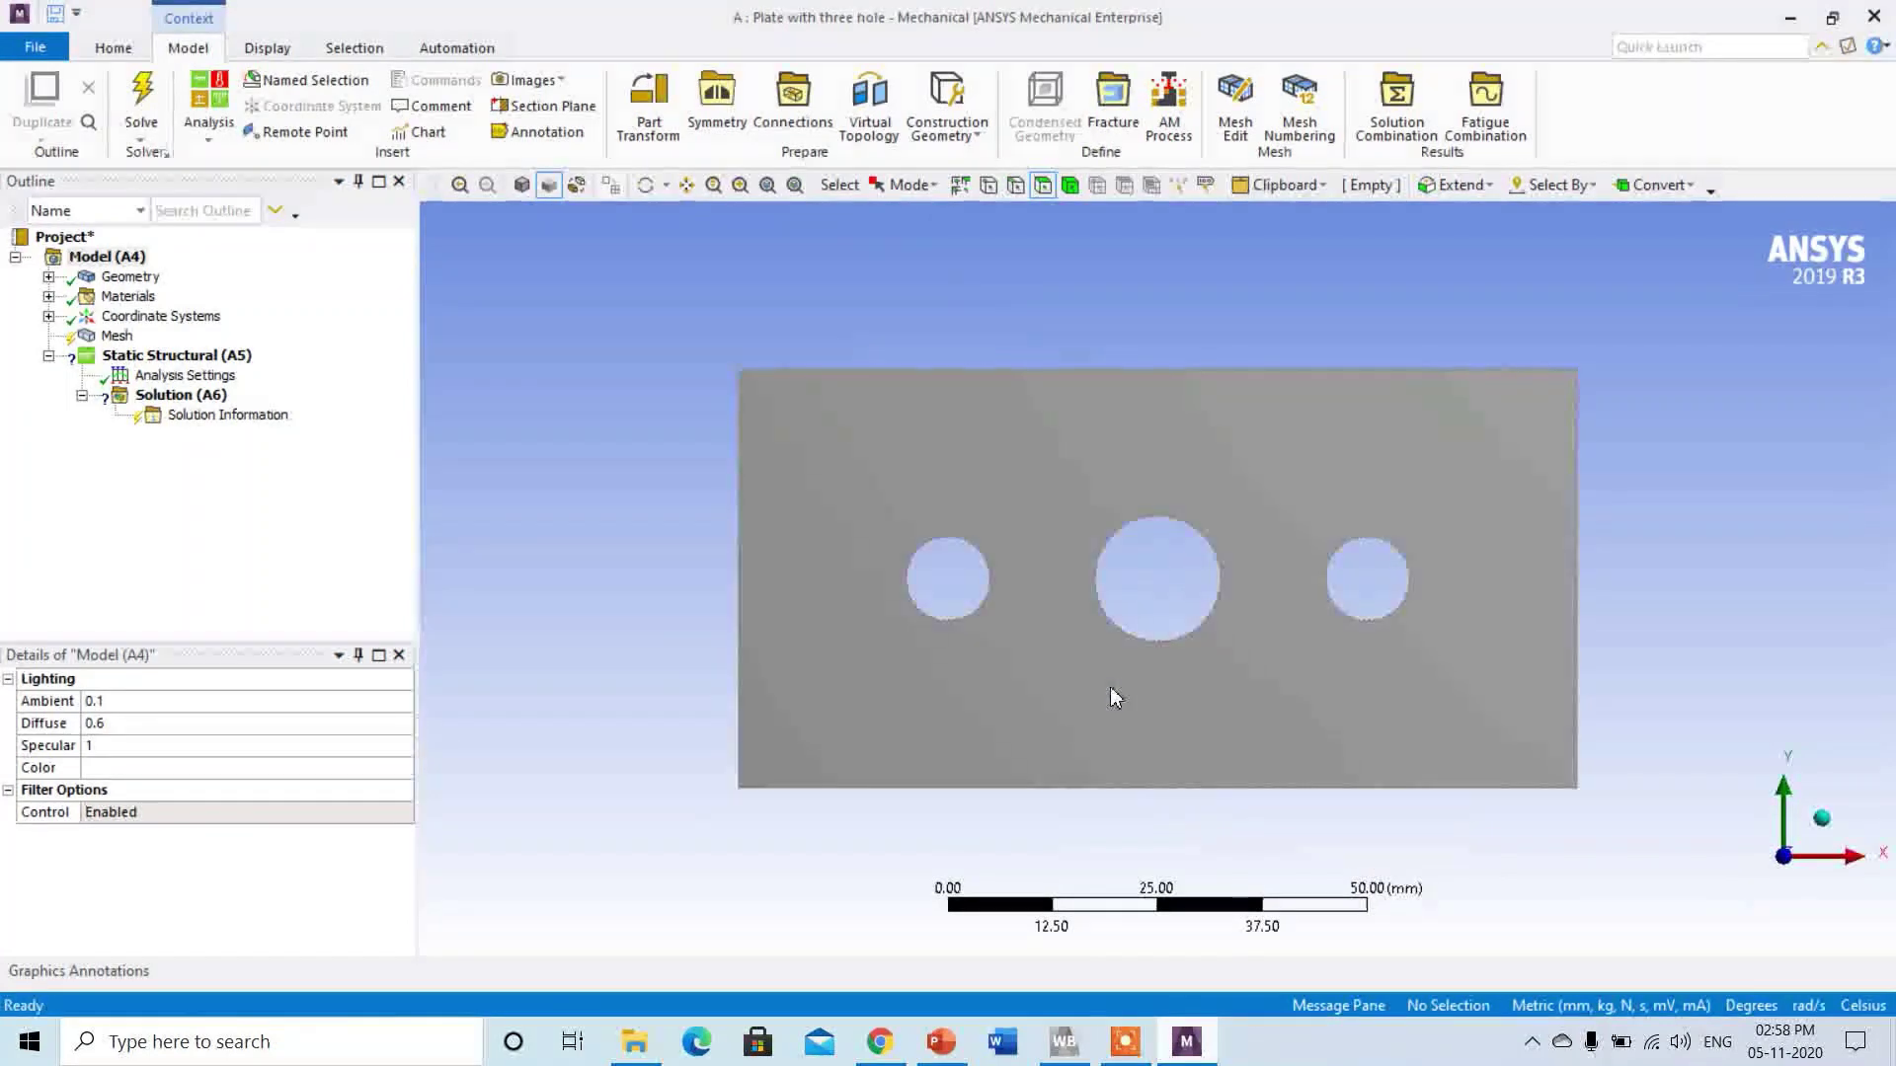
click(793, 186)
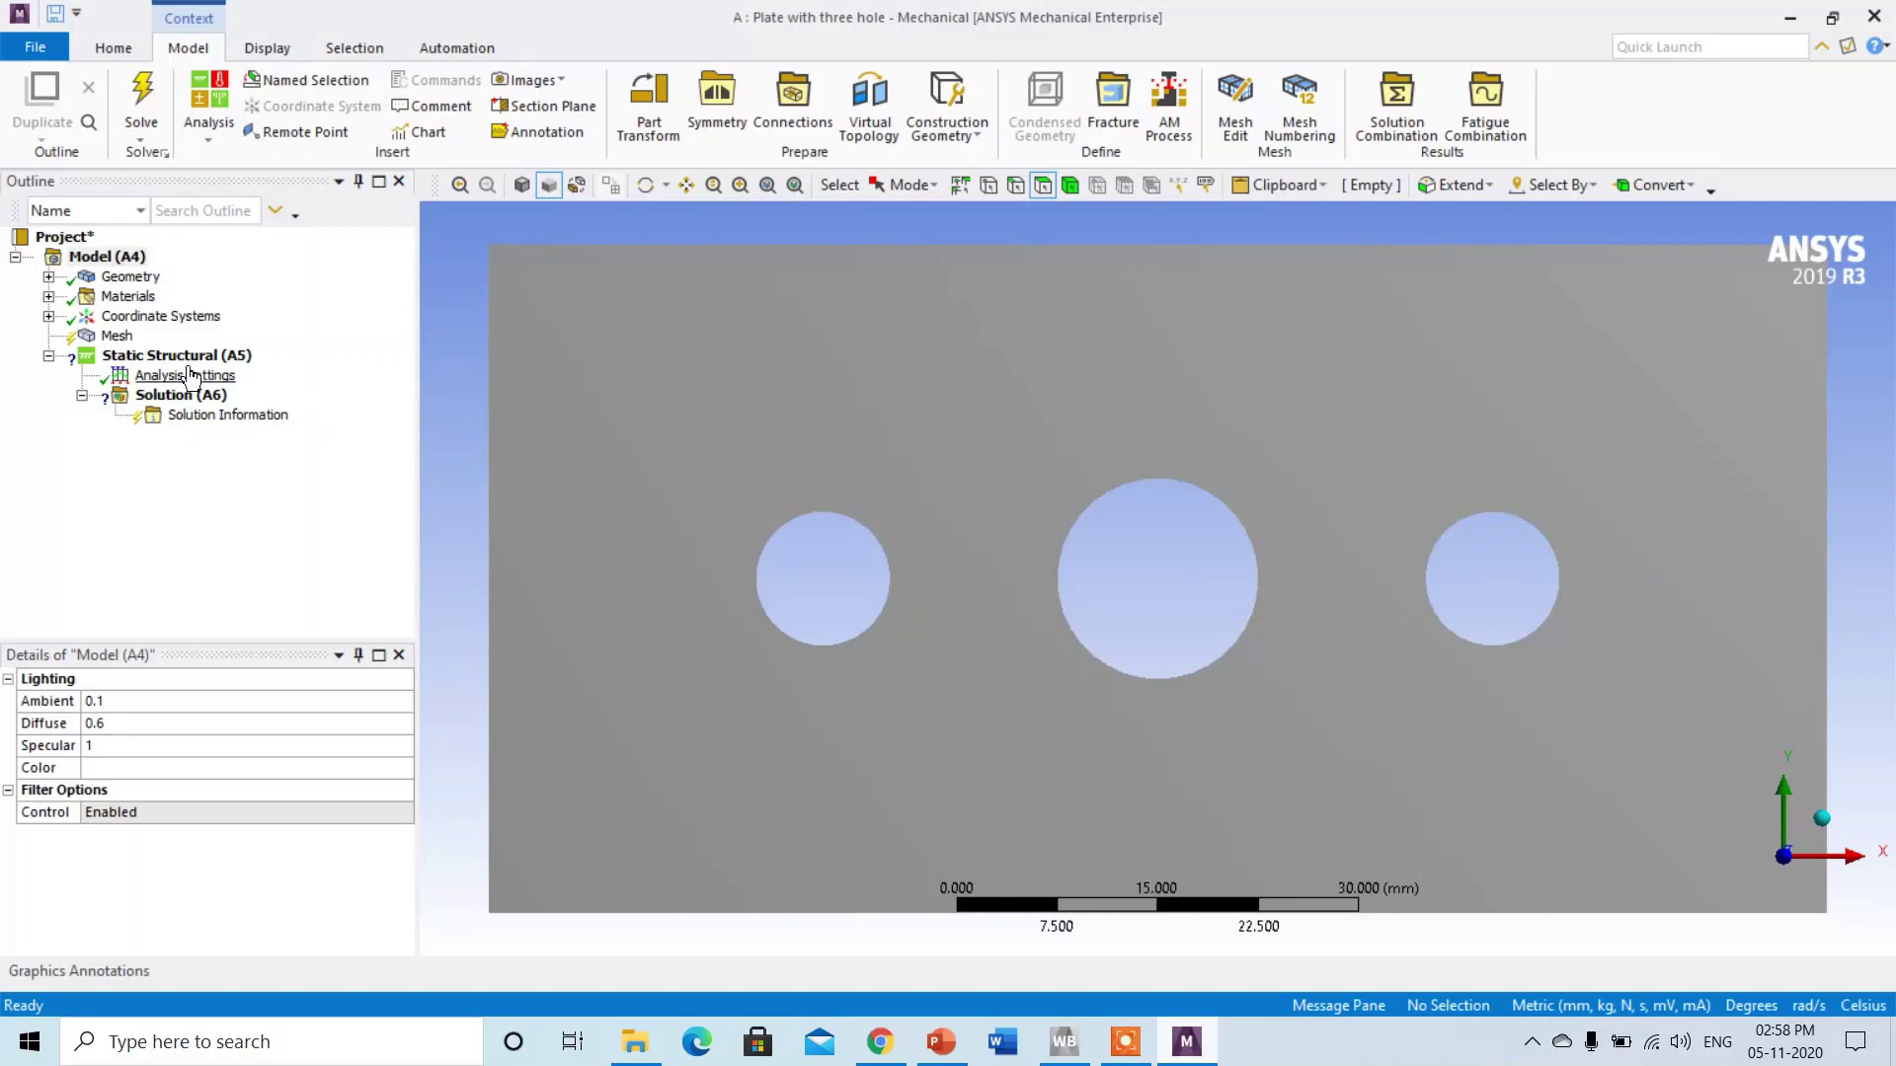
click(116, 338)
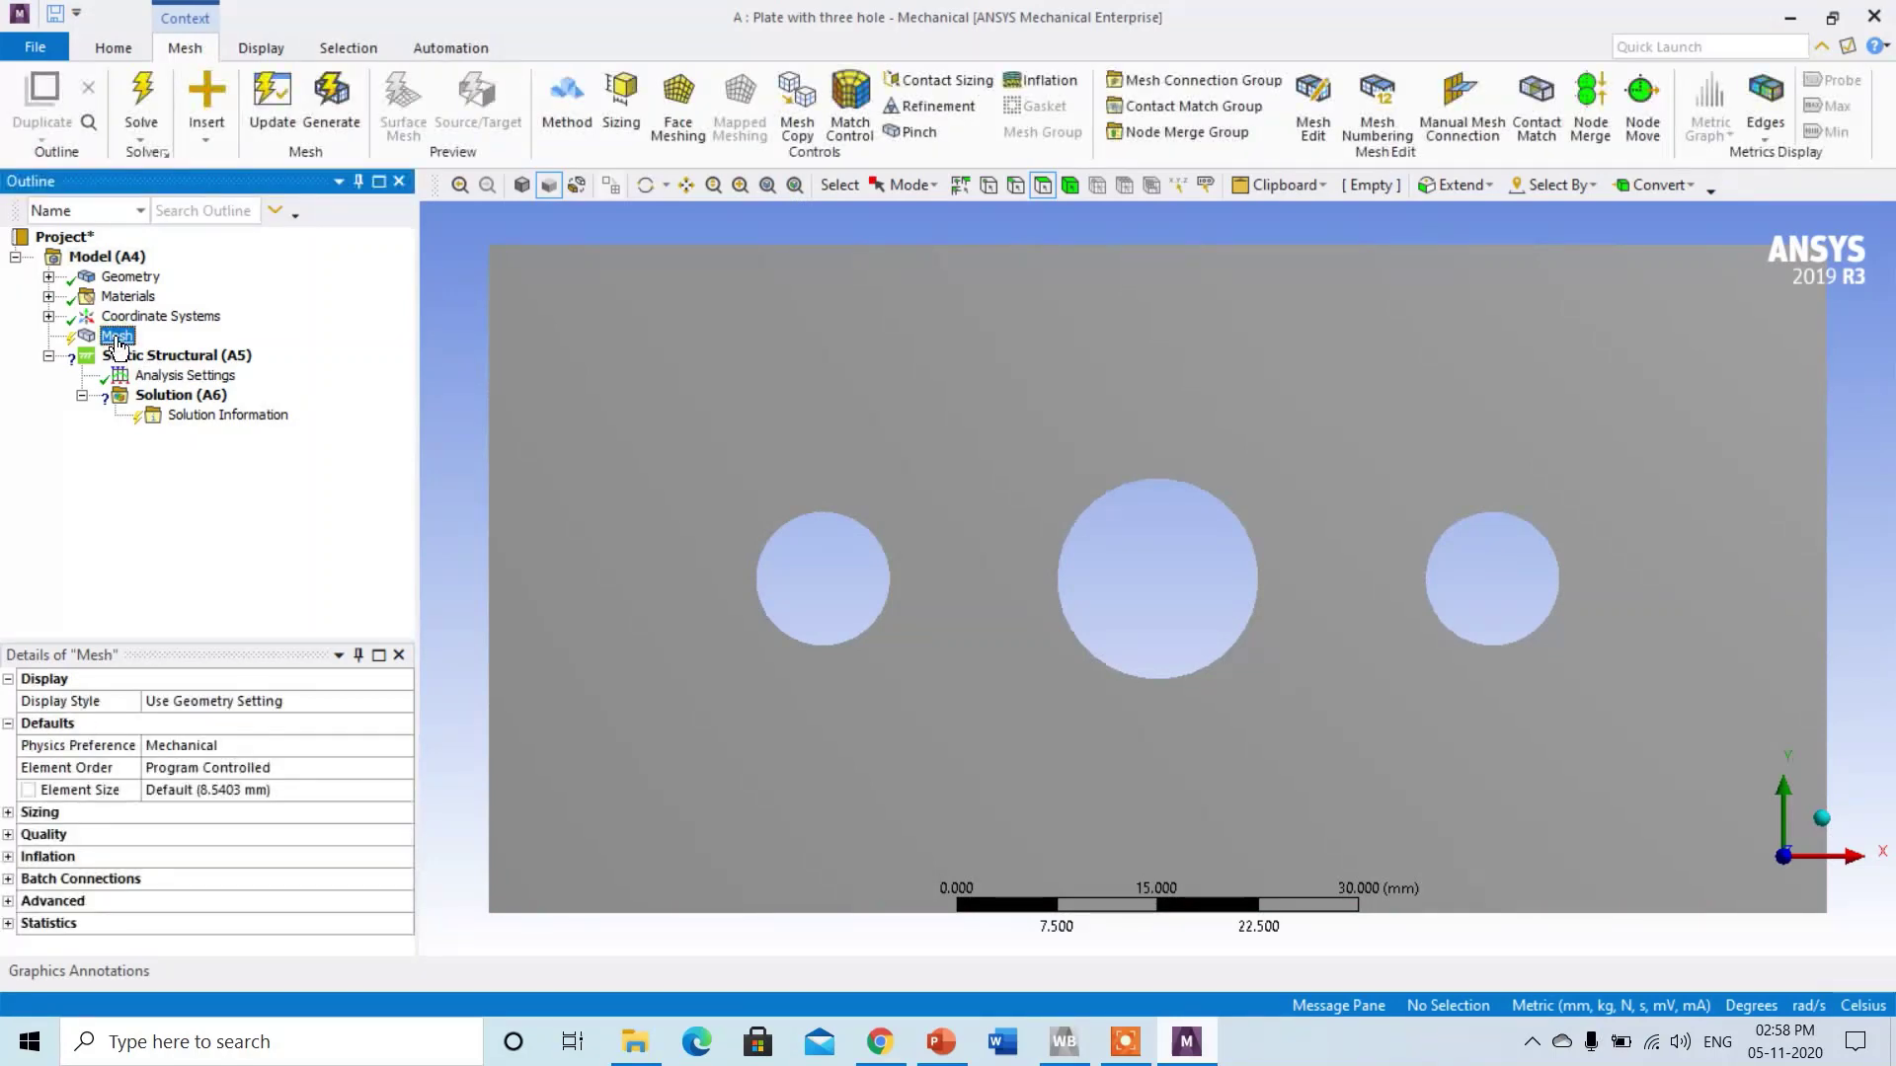
right_click(117, 338)
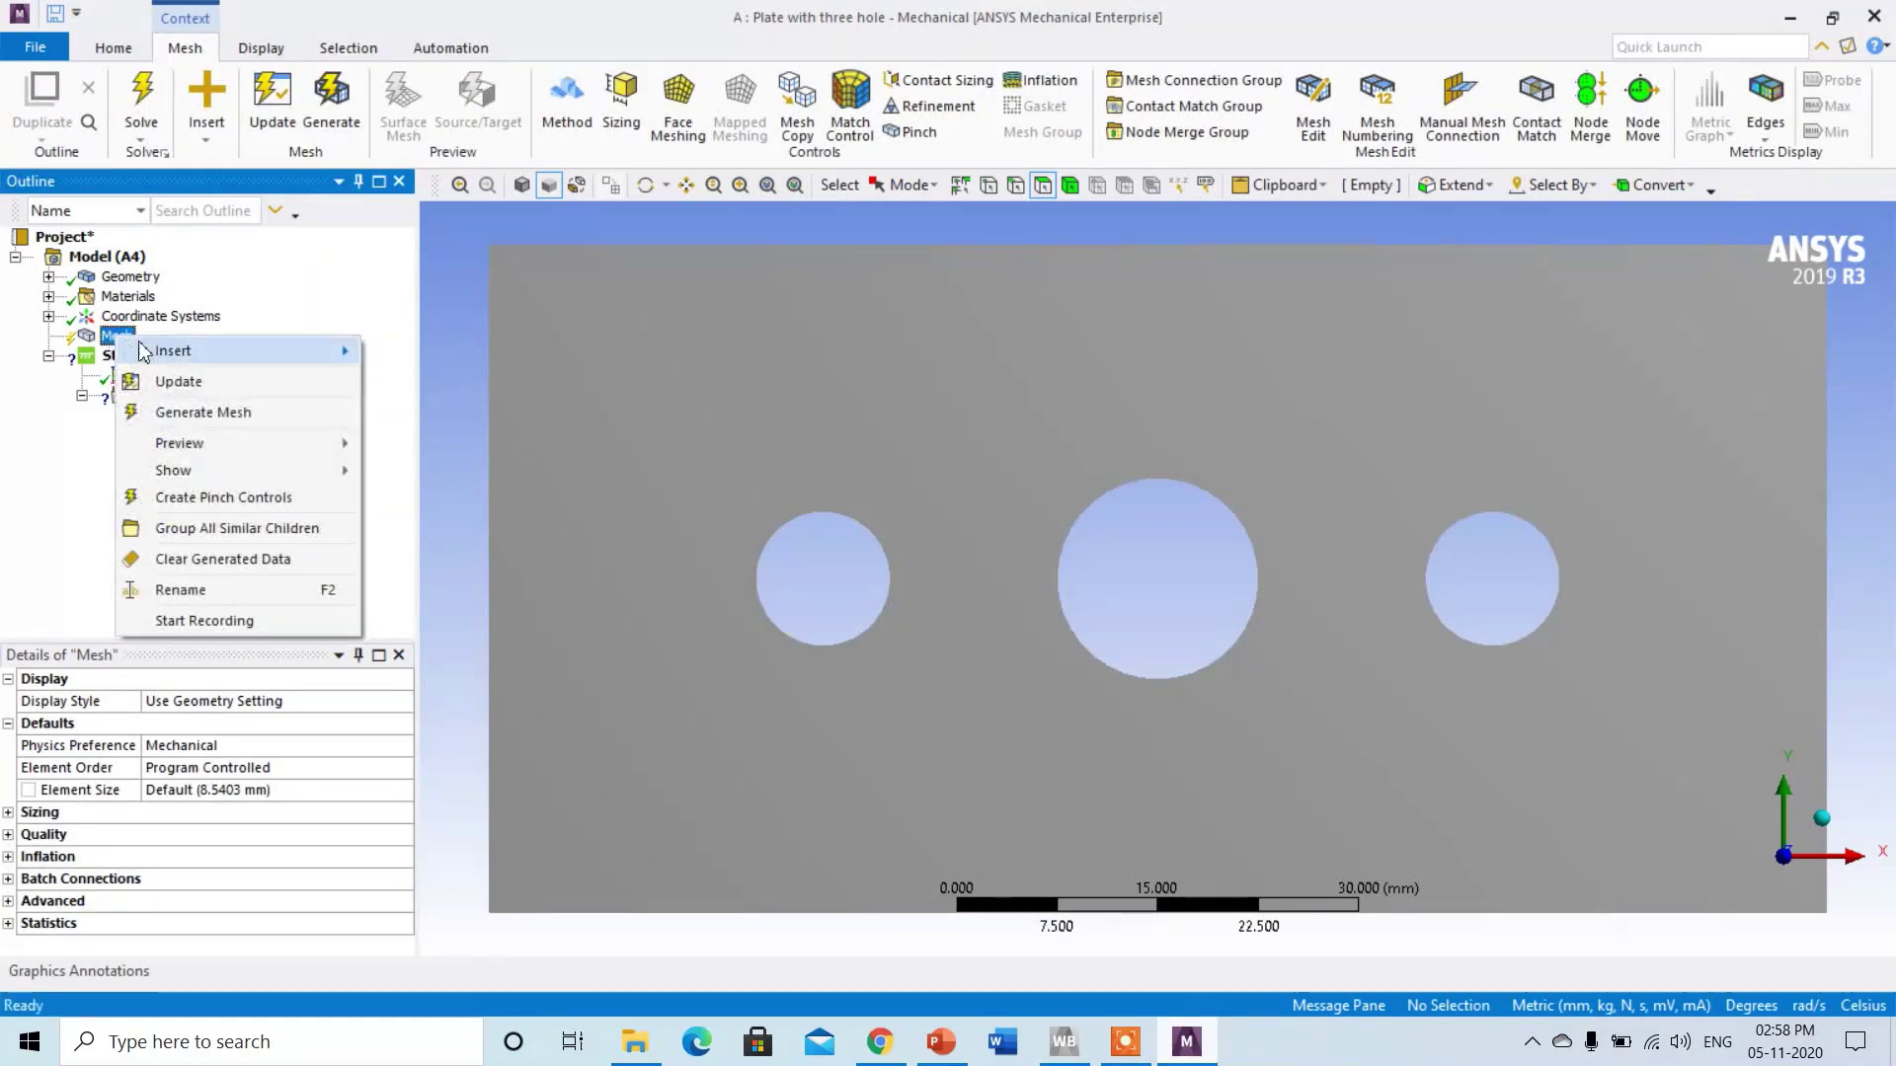
click(235, 414)
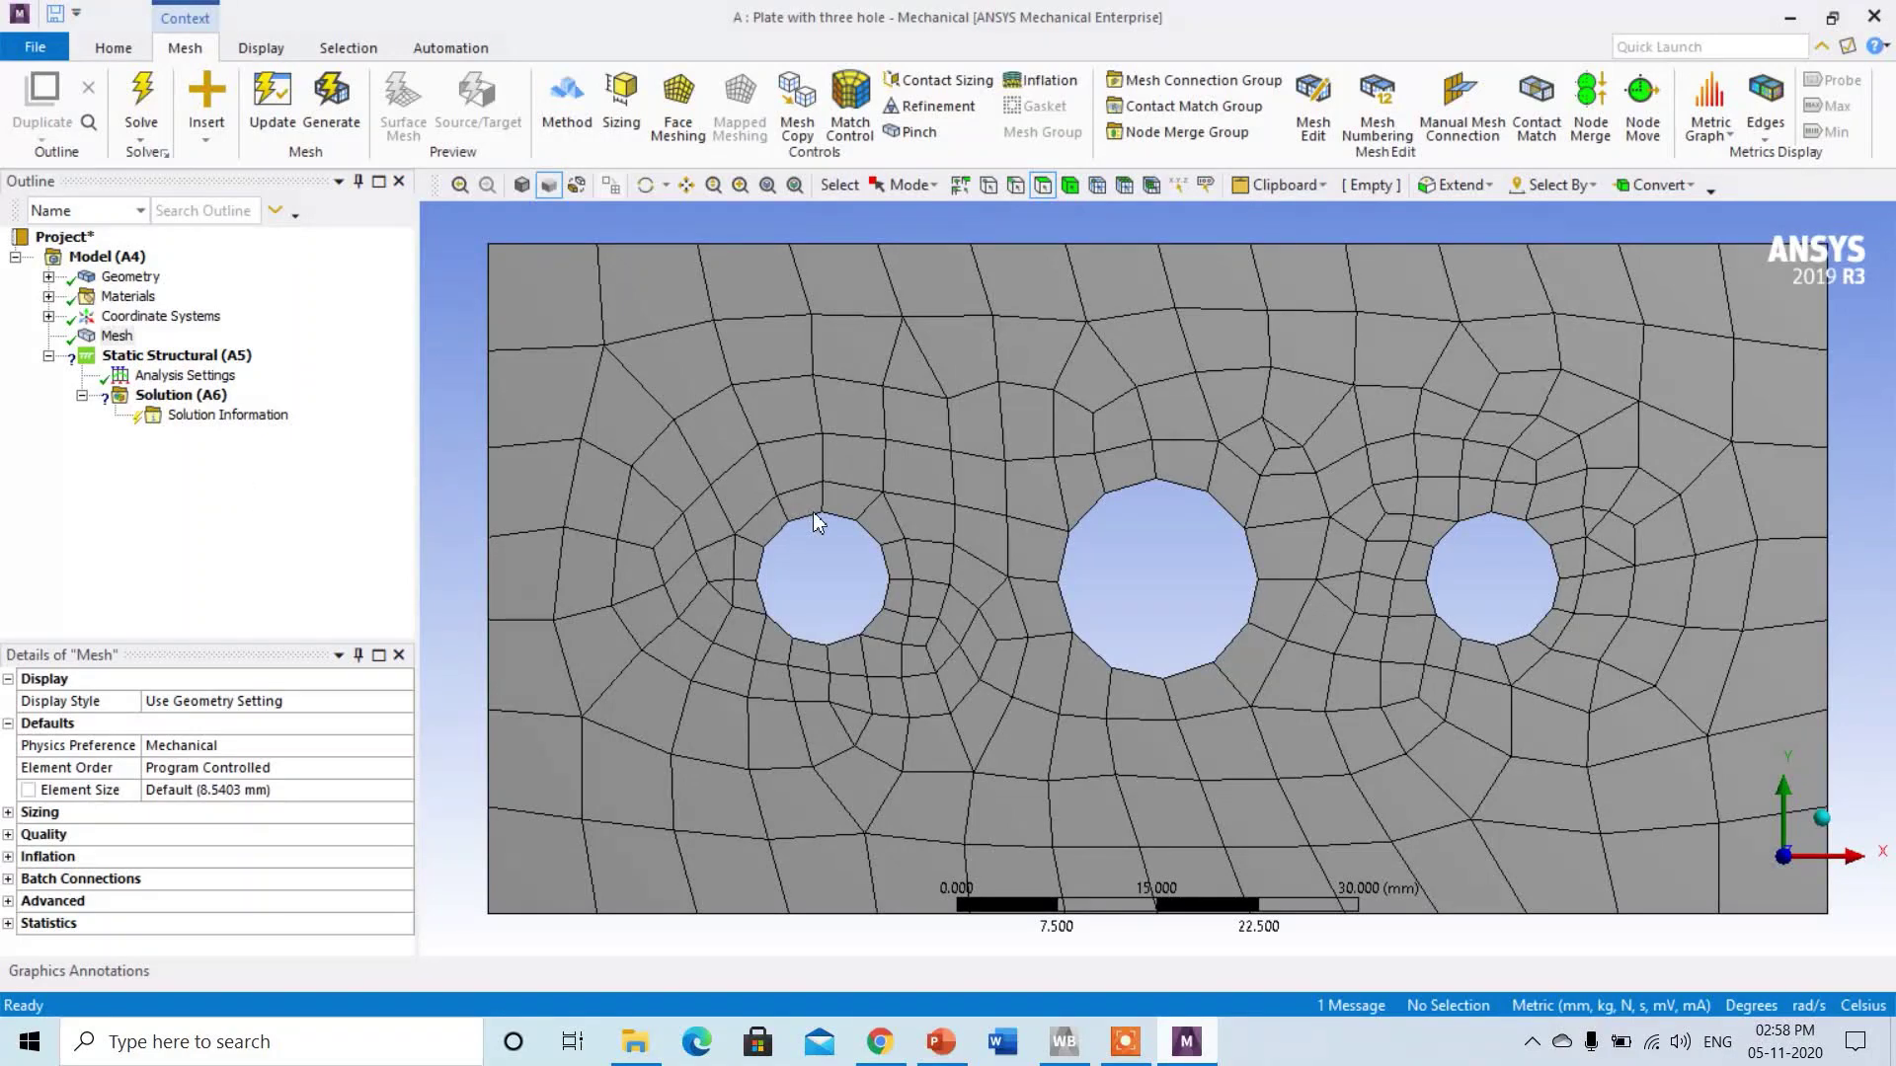
drag(809, 443, 908, 603)
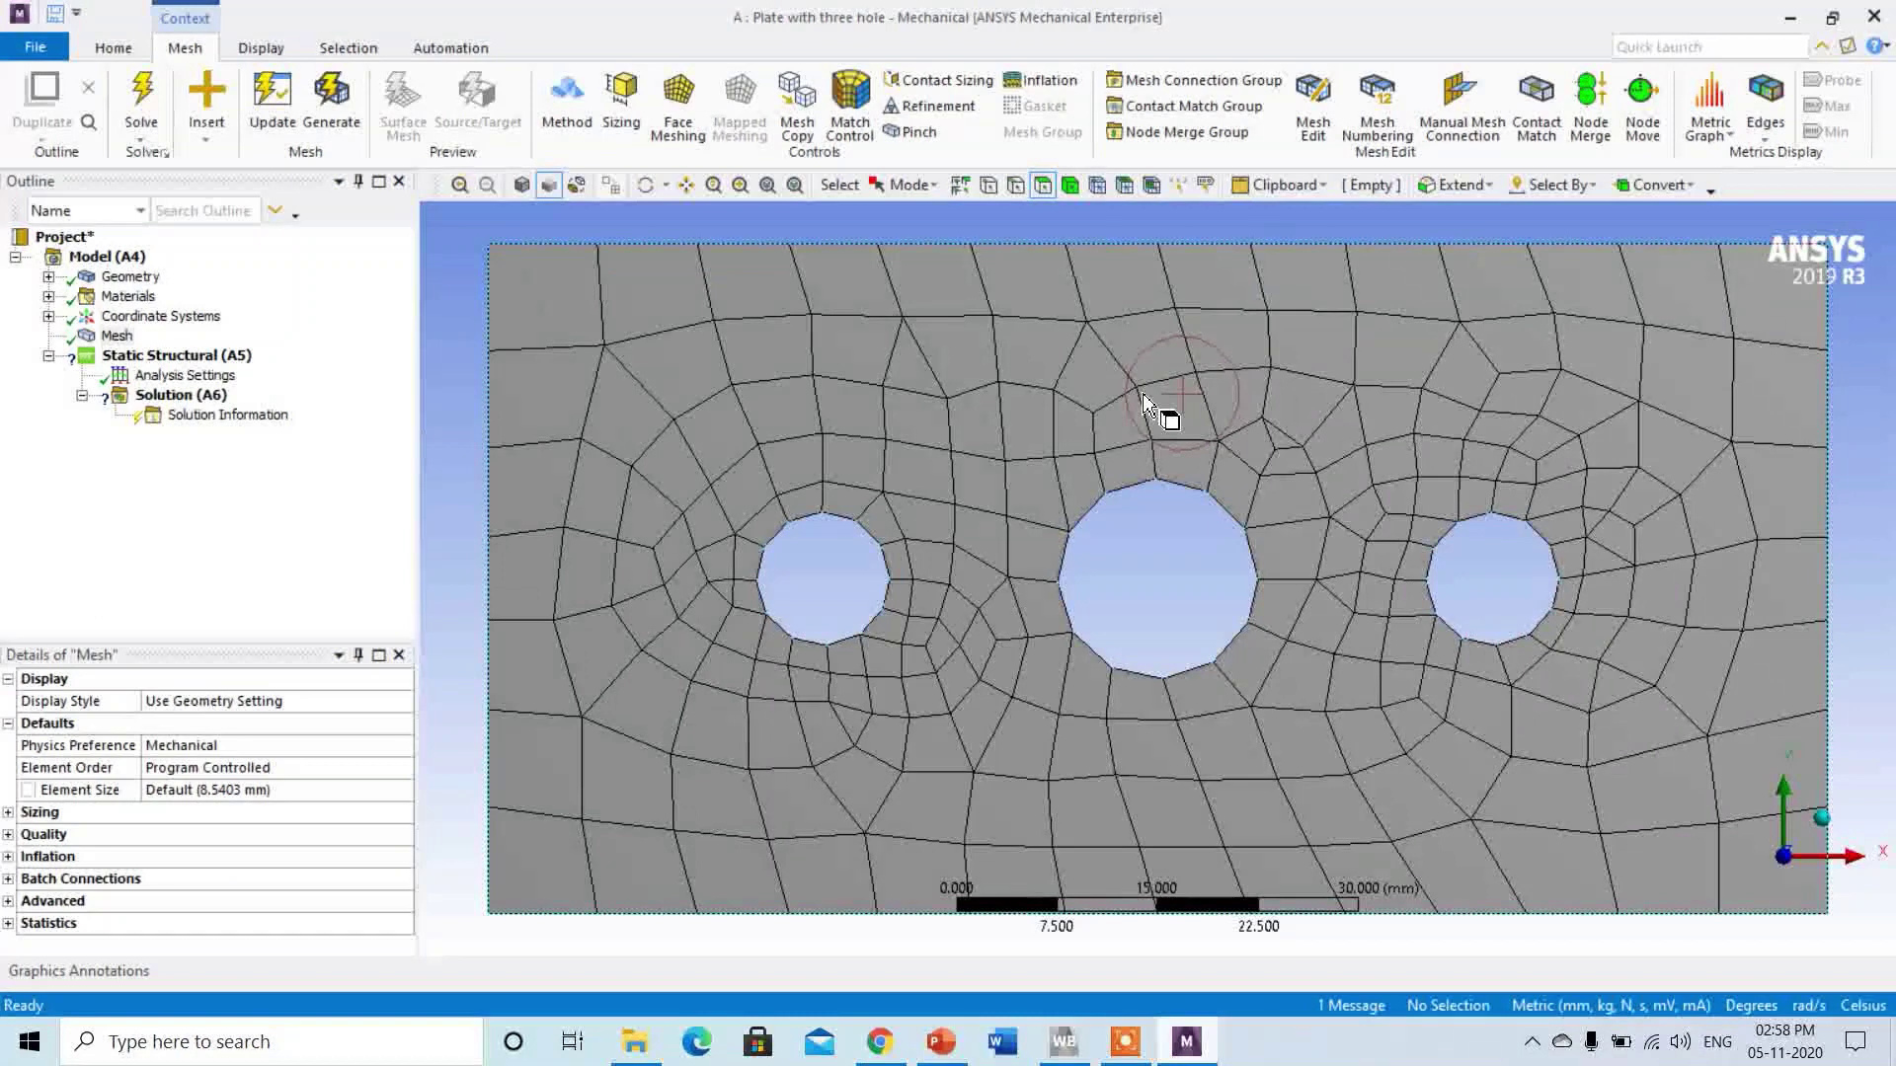
Turn on adaptive sizing in the mesh's sizing settings.
click(119, 337)
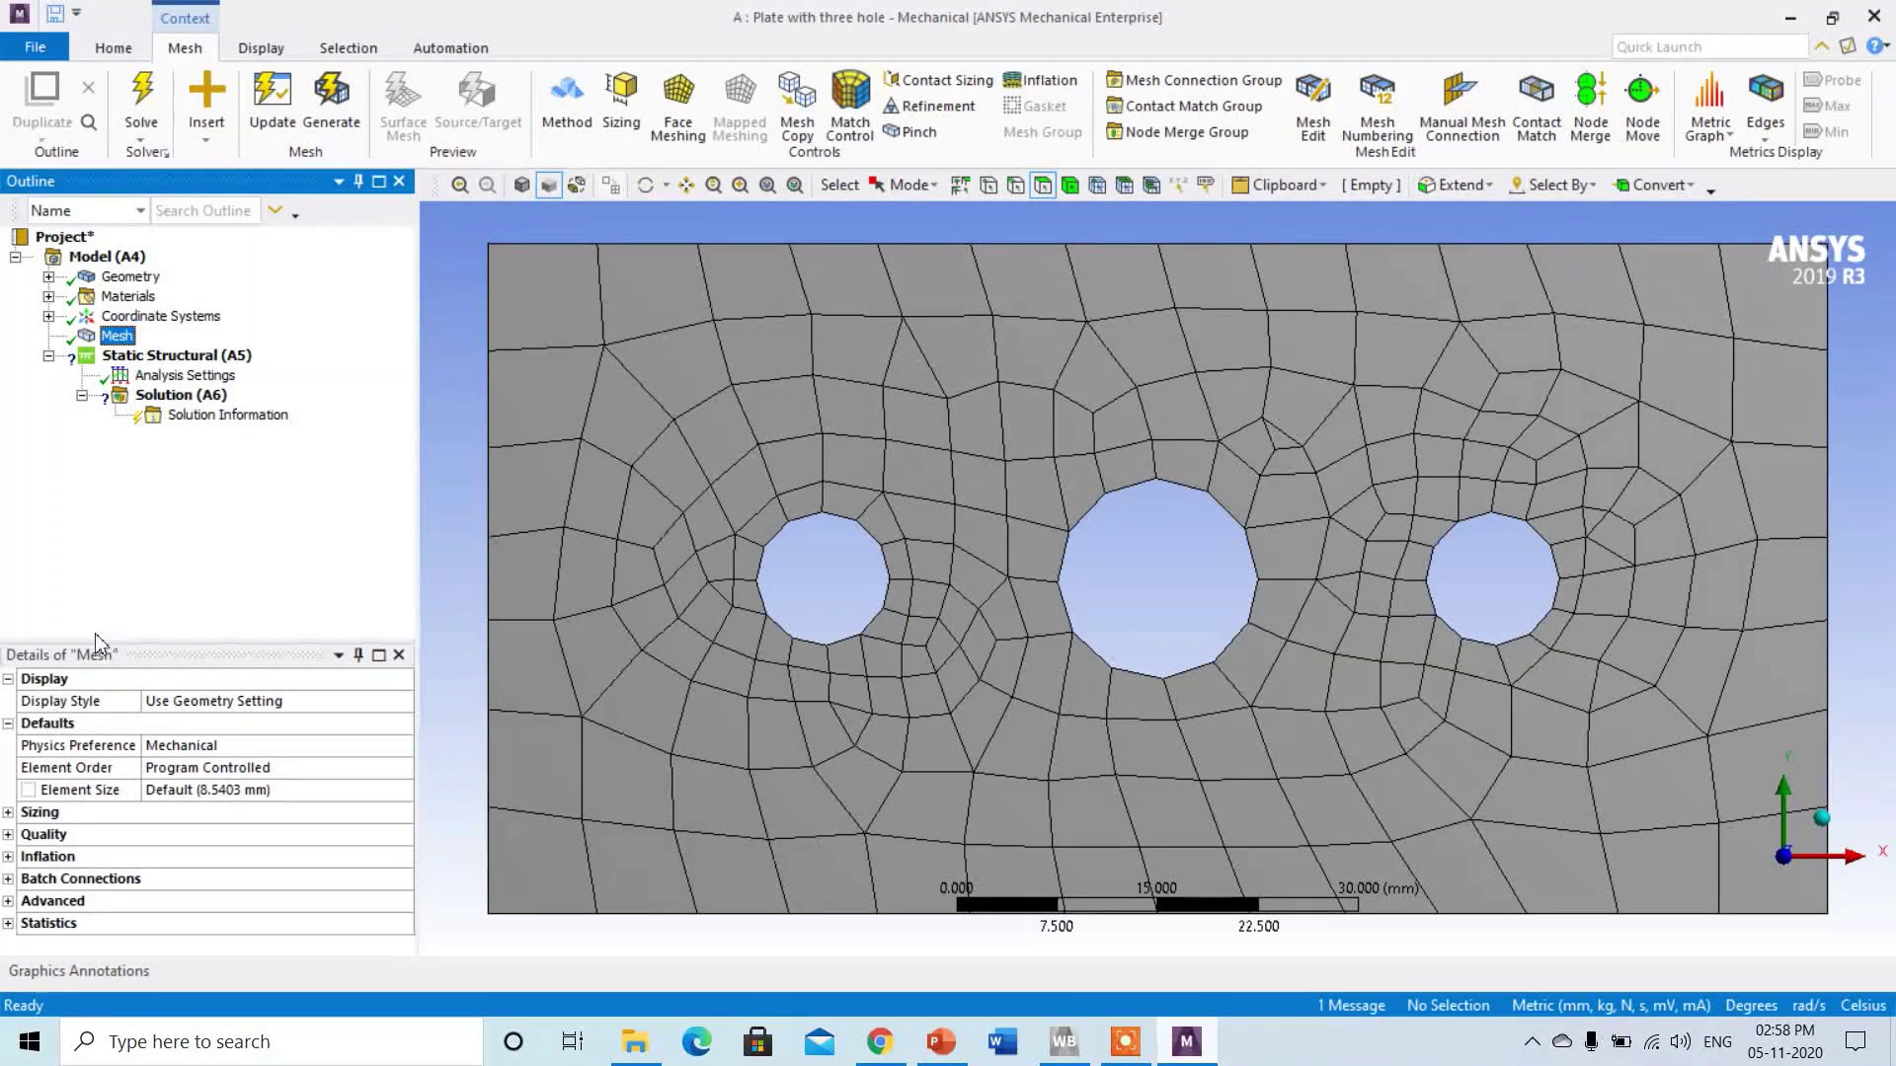
click(9, 814)
drag(401, 769, 406, 832)
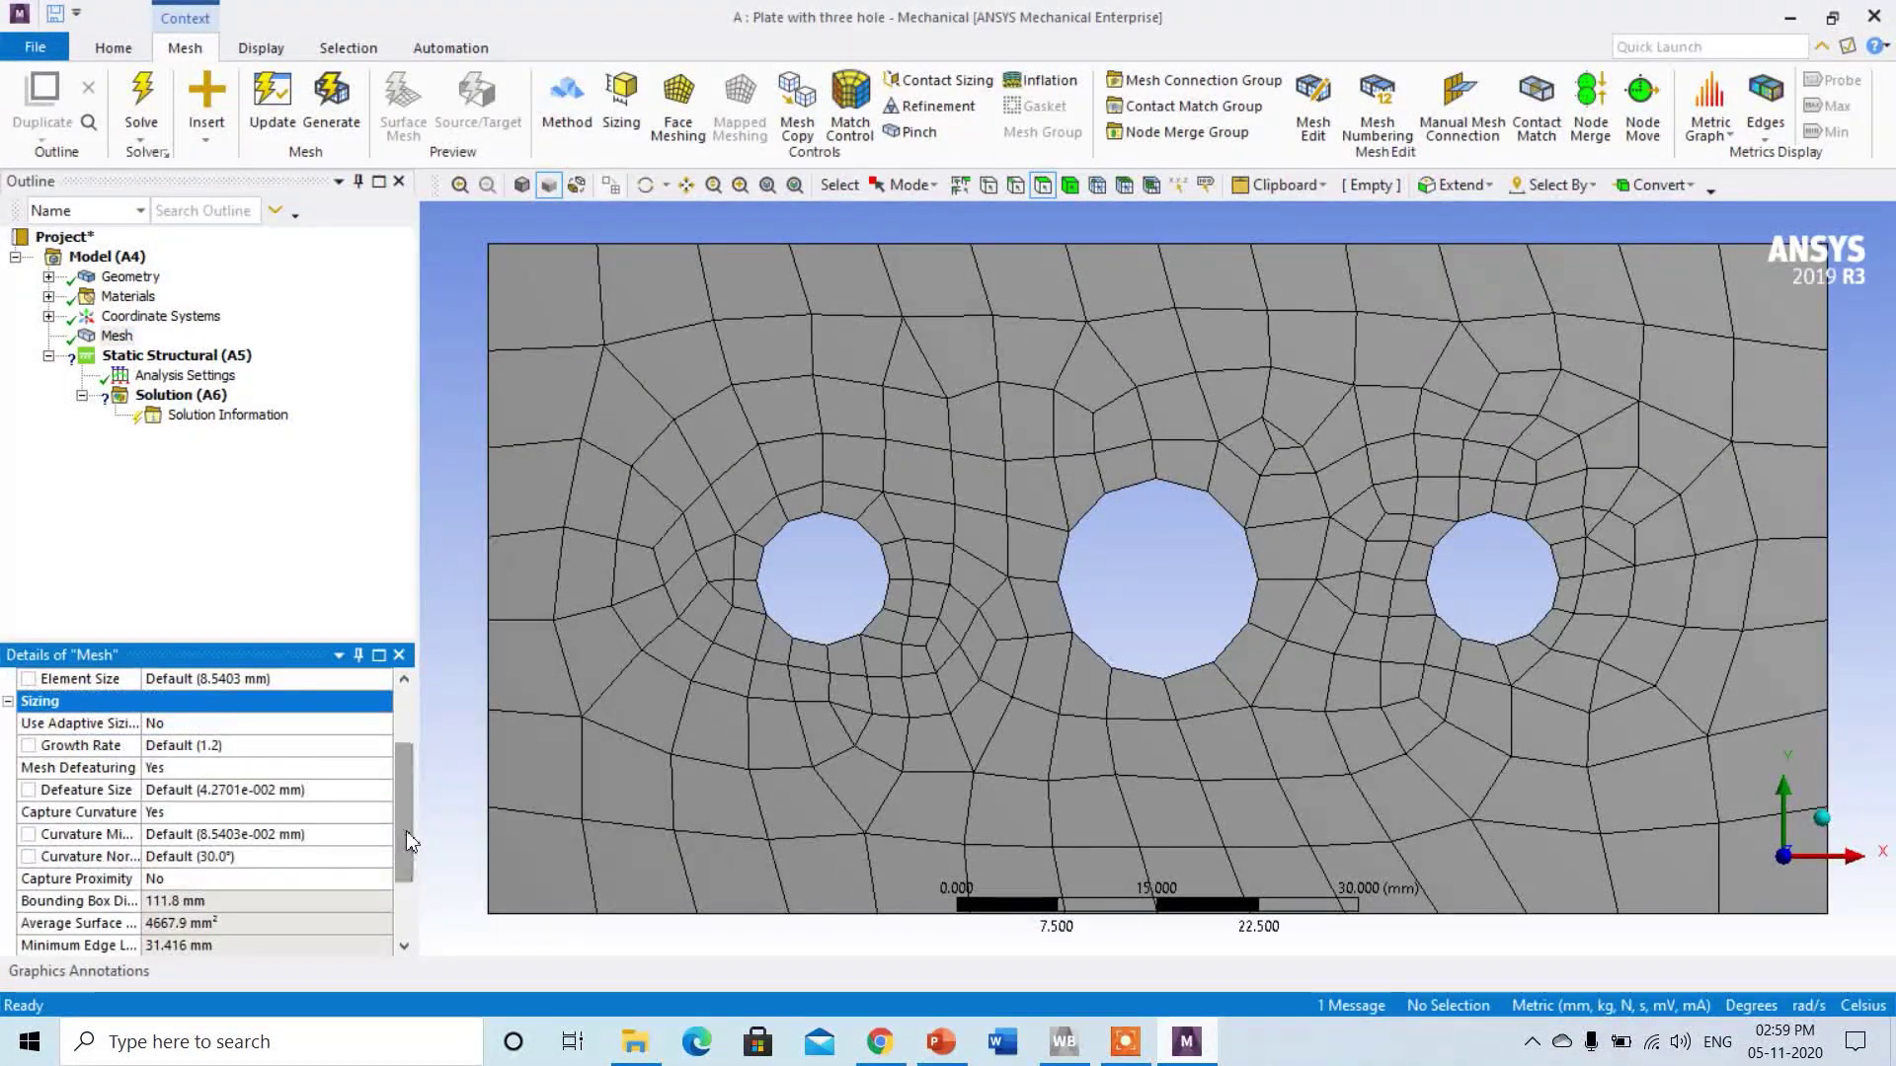
click(279, 725)
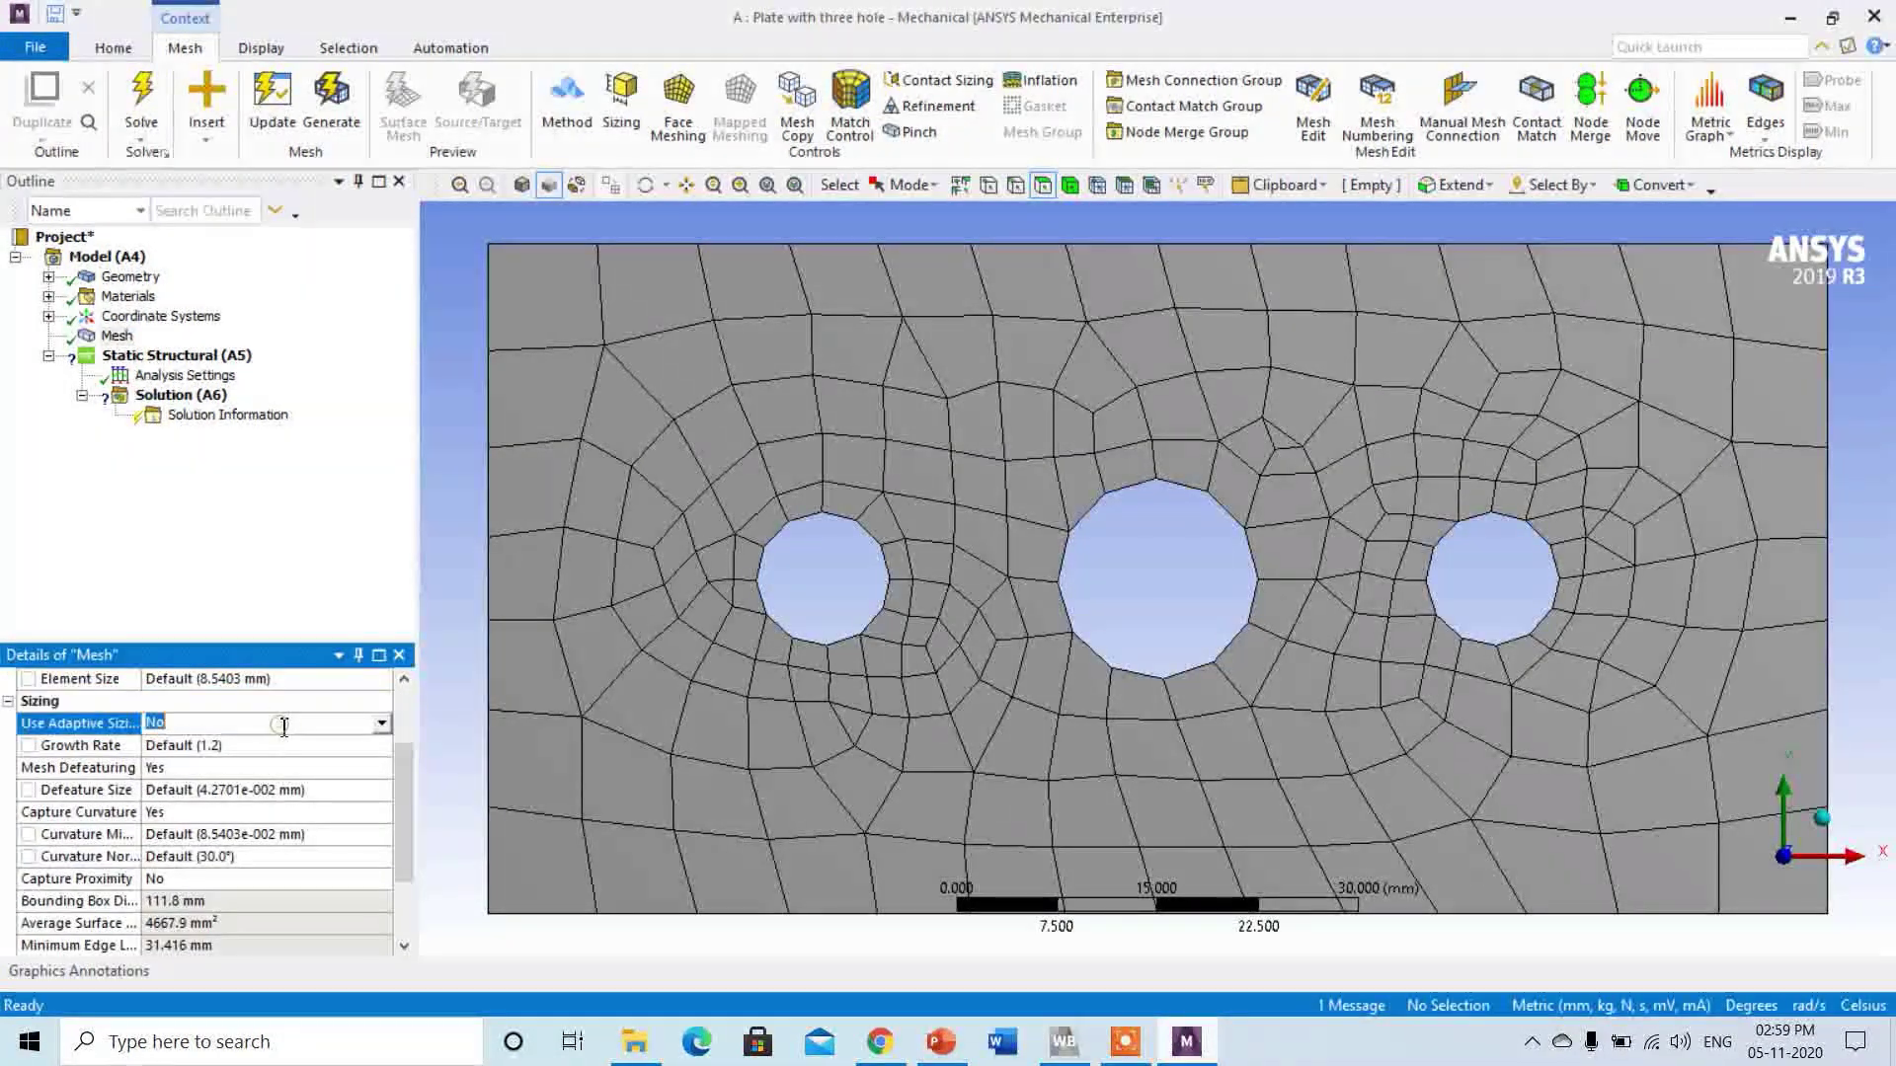
click(381, 724)
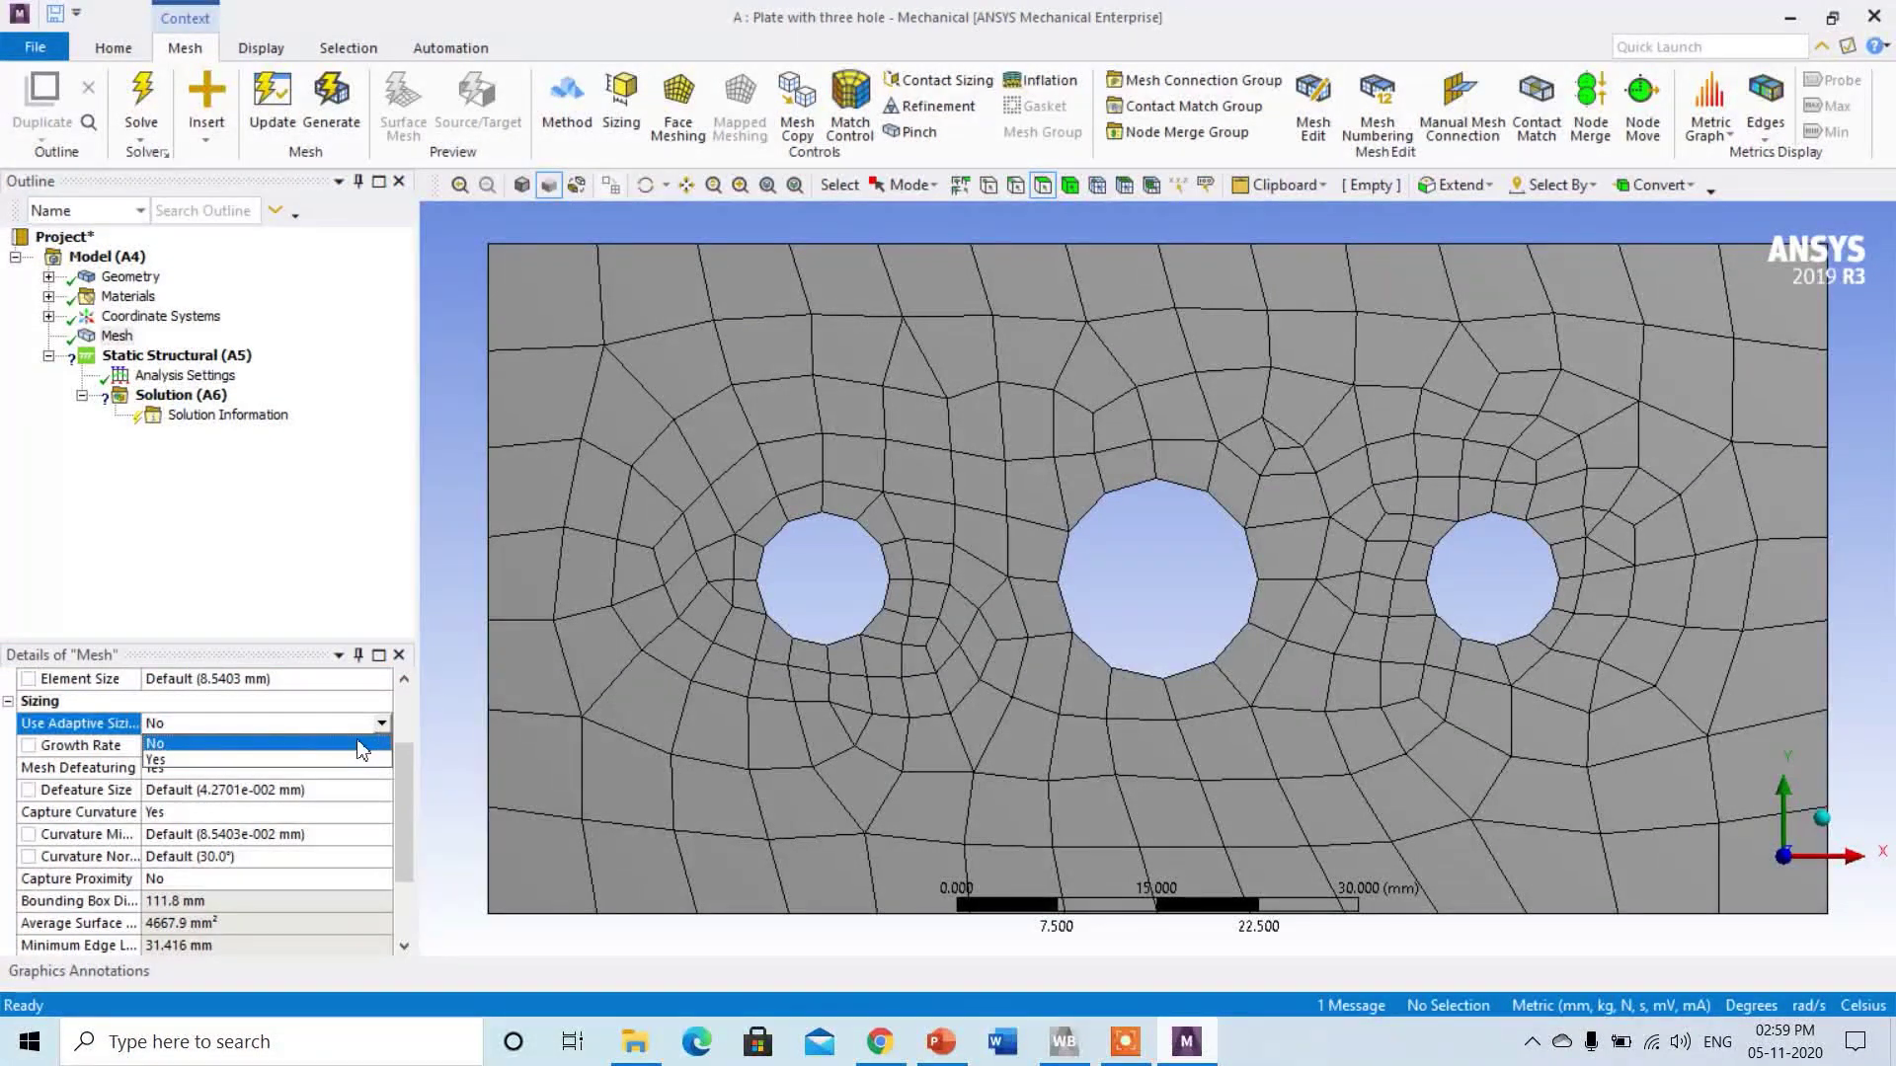
click(348, 761)
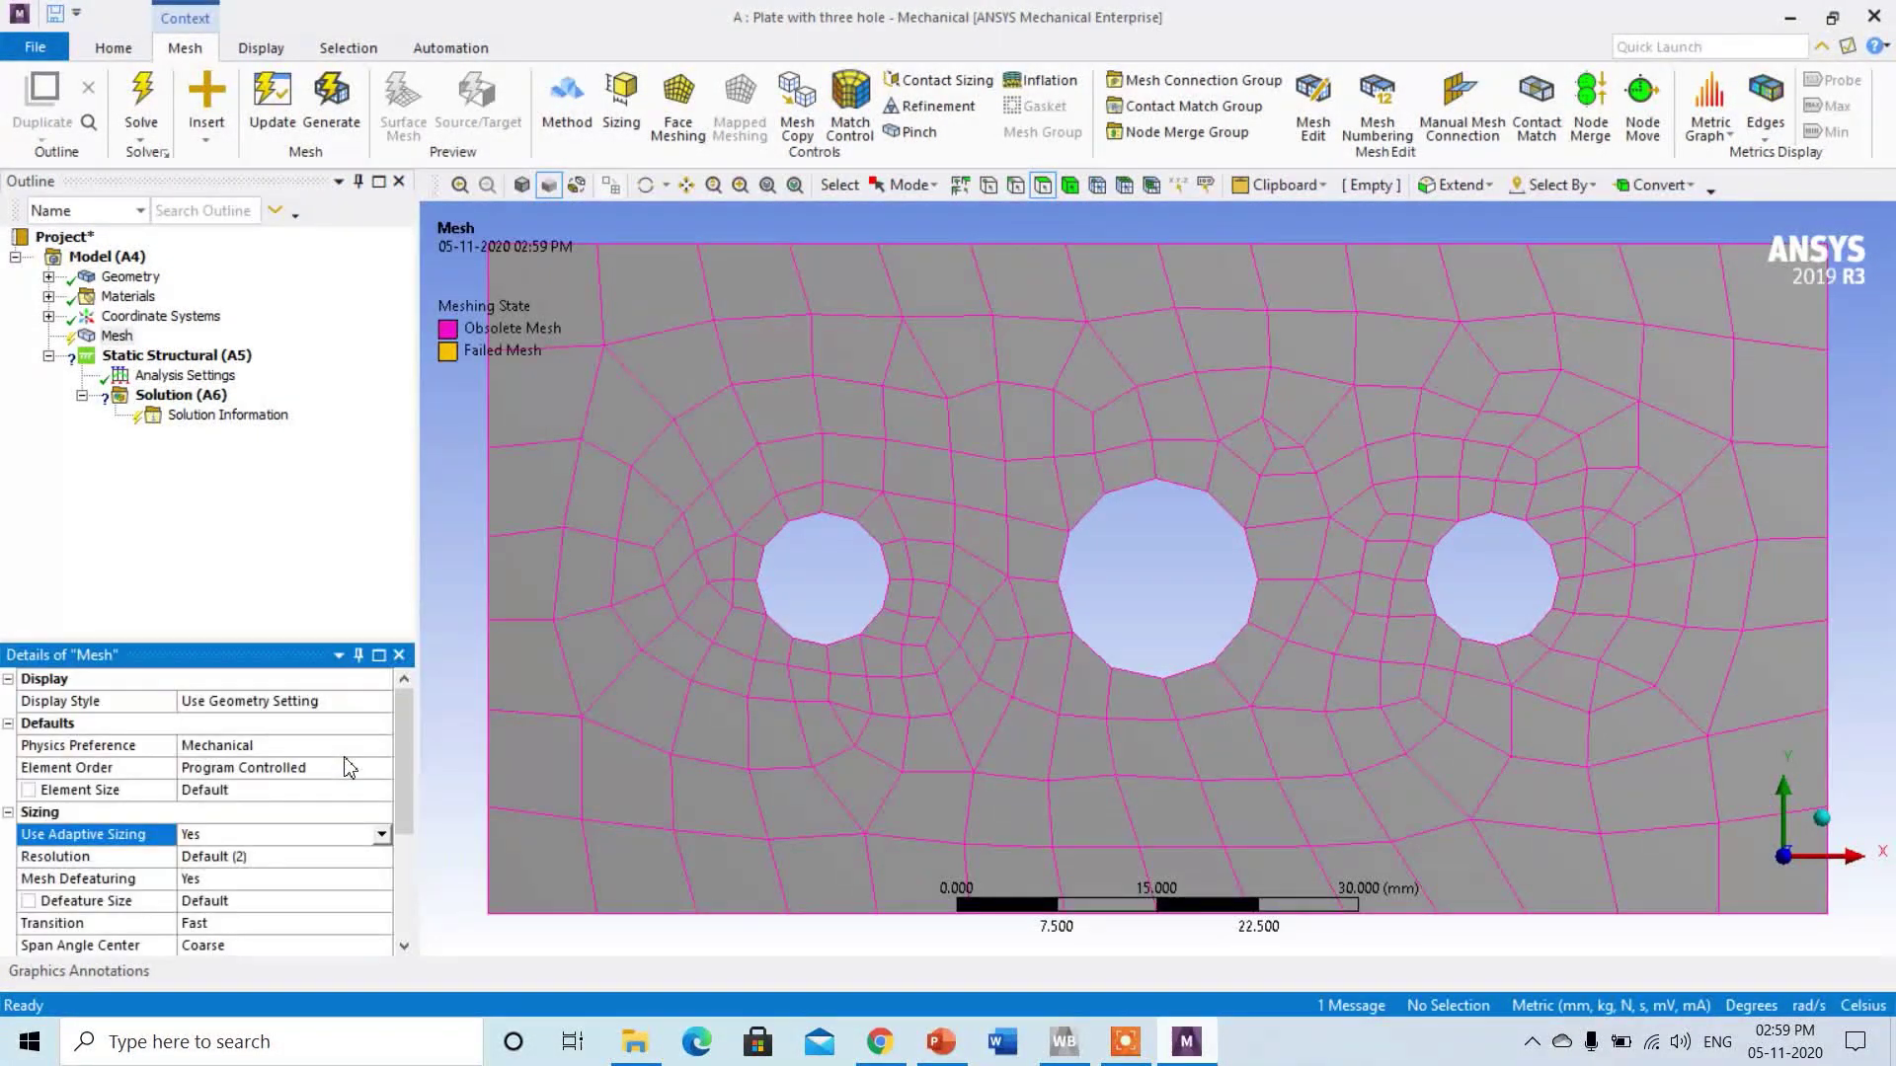
Set the mesh resolution to 5 and regenerate the plate's mesh.
drag(407, 739, 413, 810)
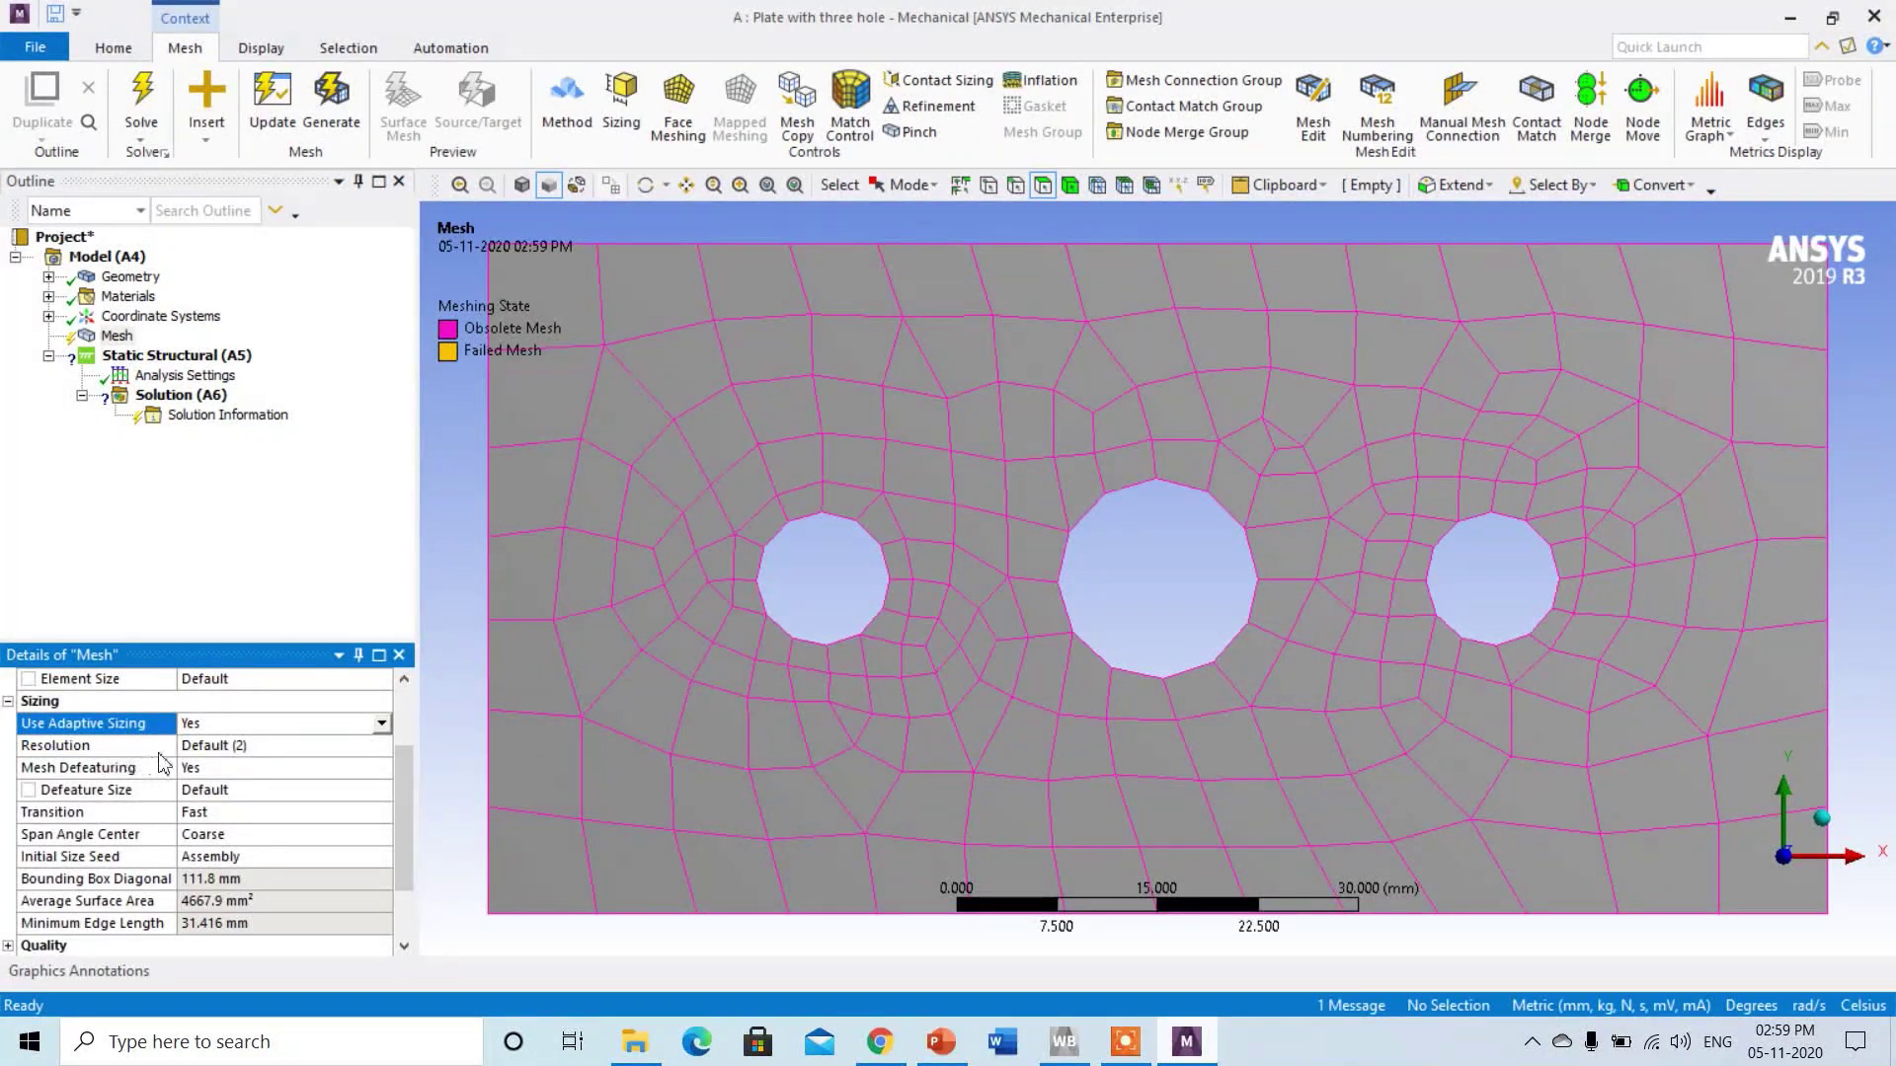
click(211, 749)
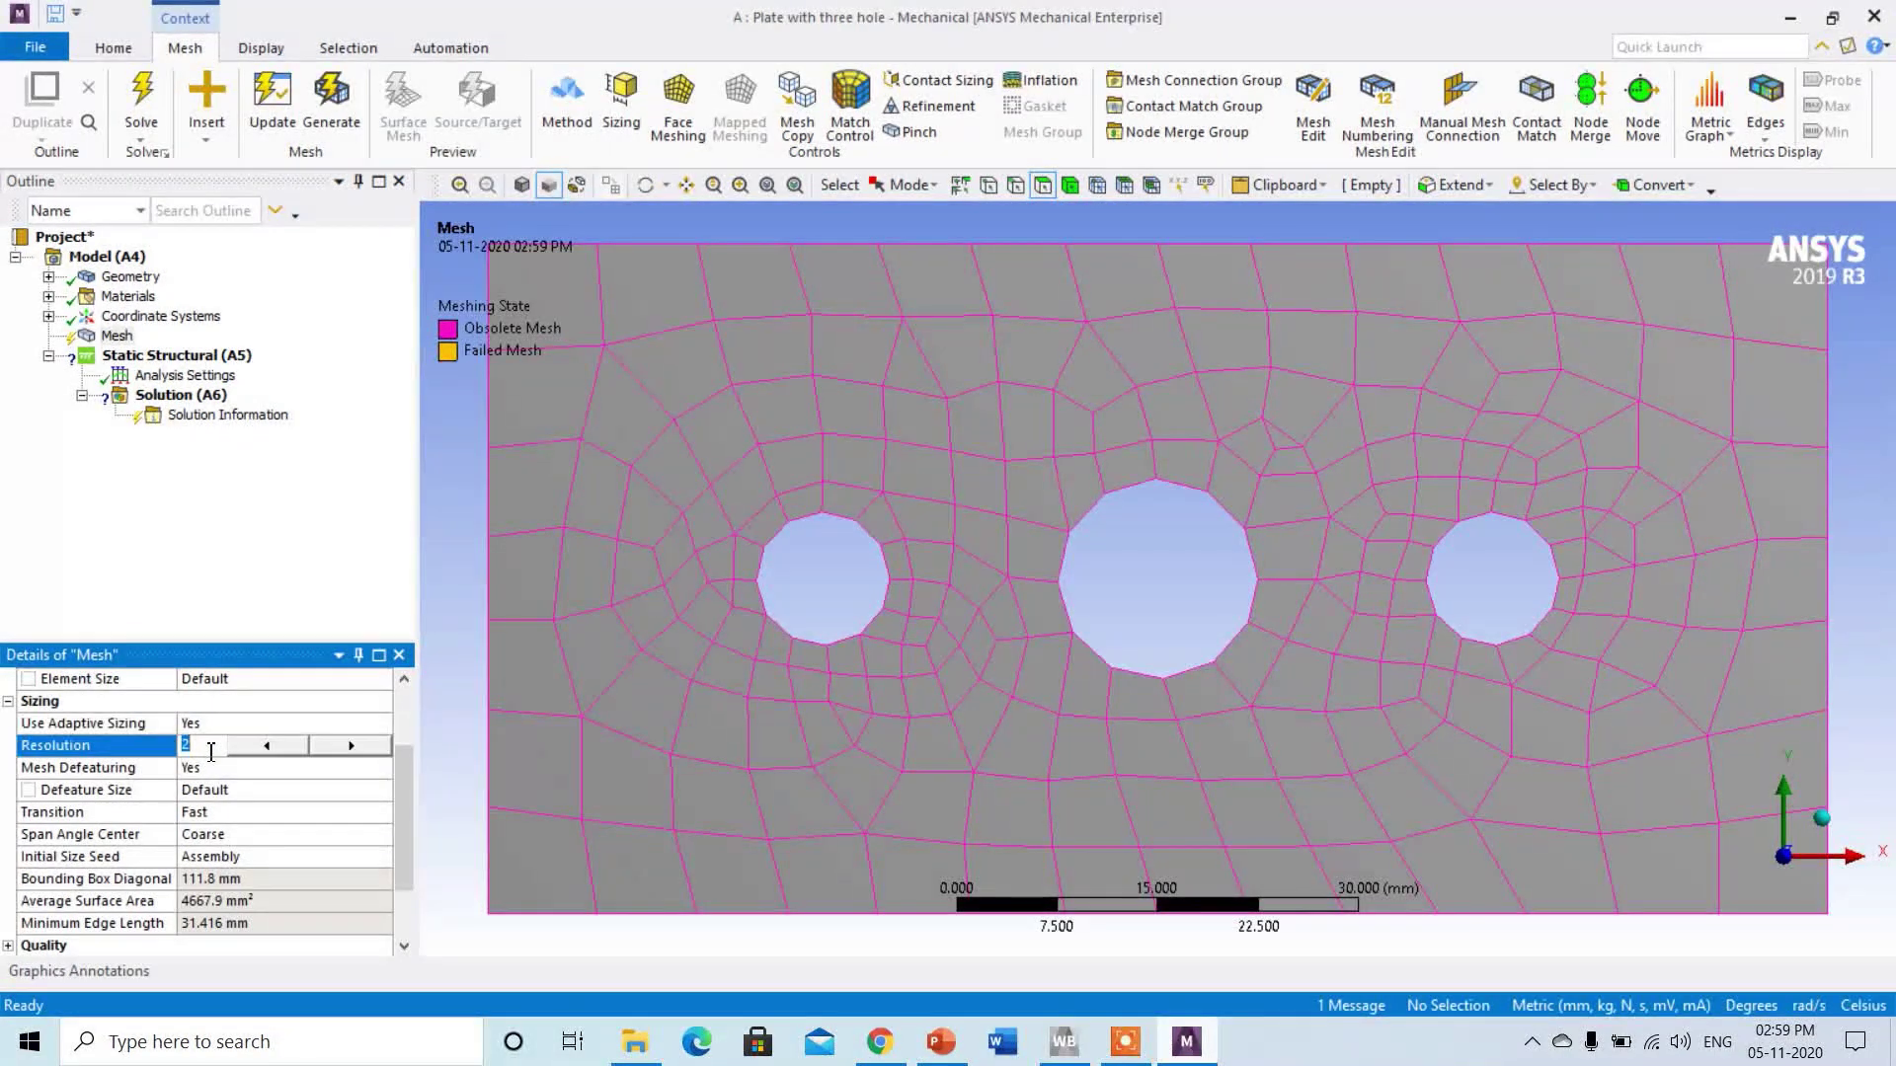
click(352, 747)
click(352, 746)
click(351, 746)
click(117, 339)
right_click(117, 341)
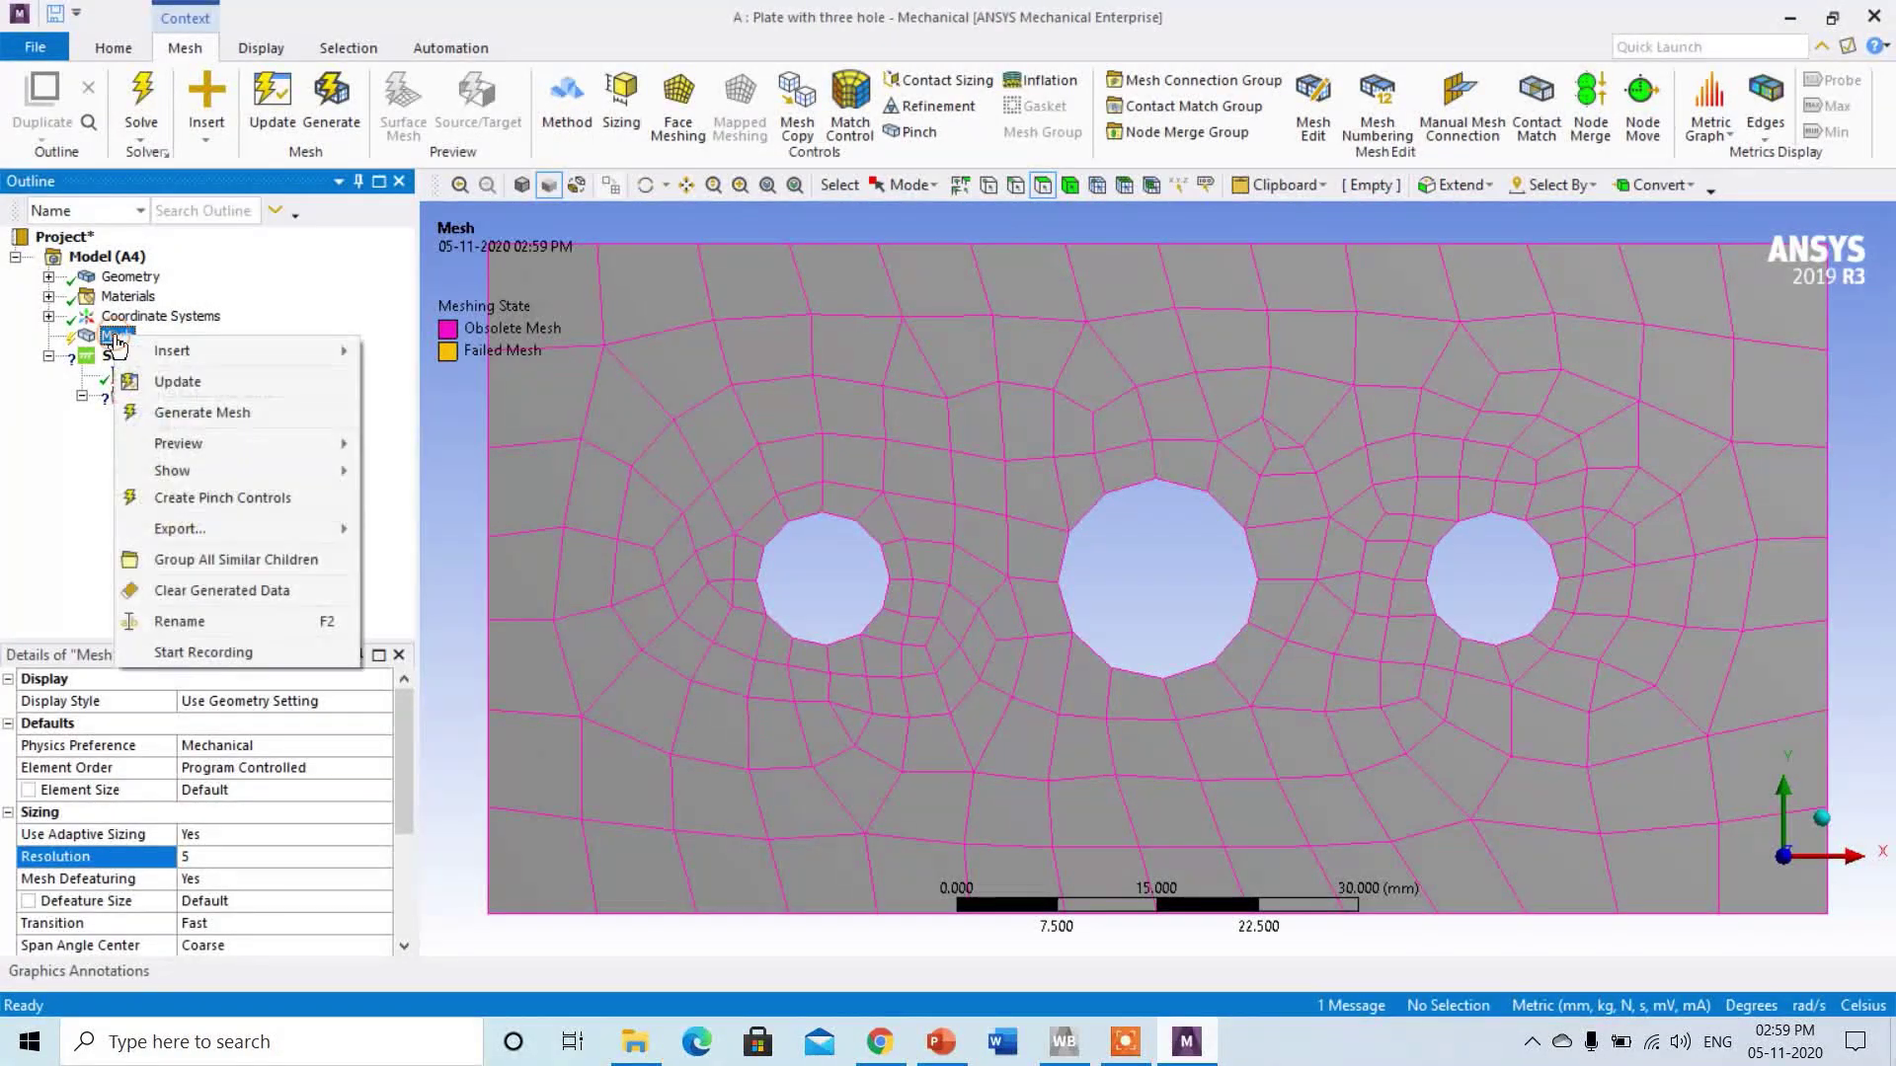
click(222, 414)
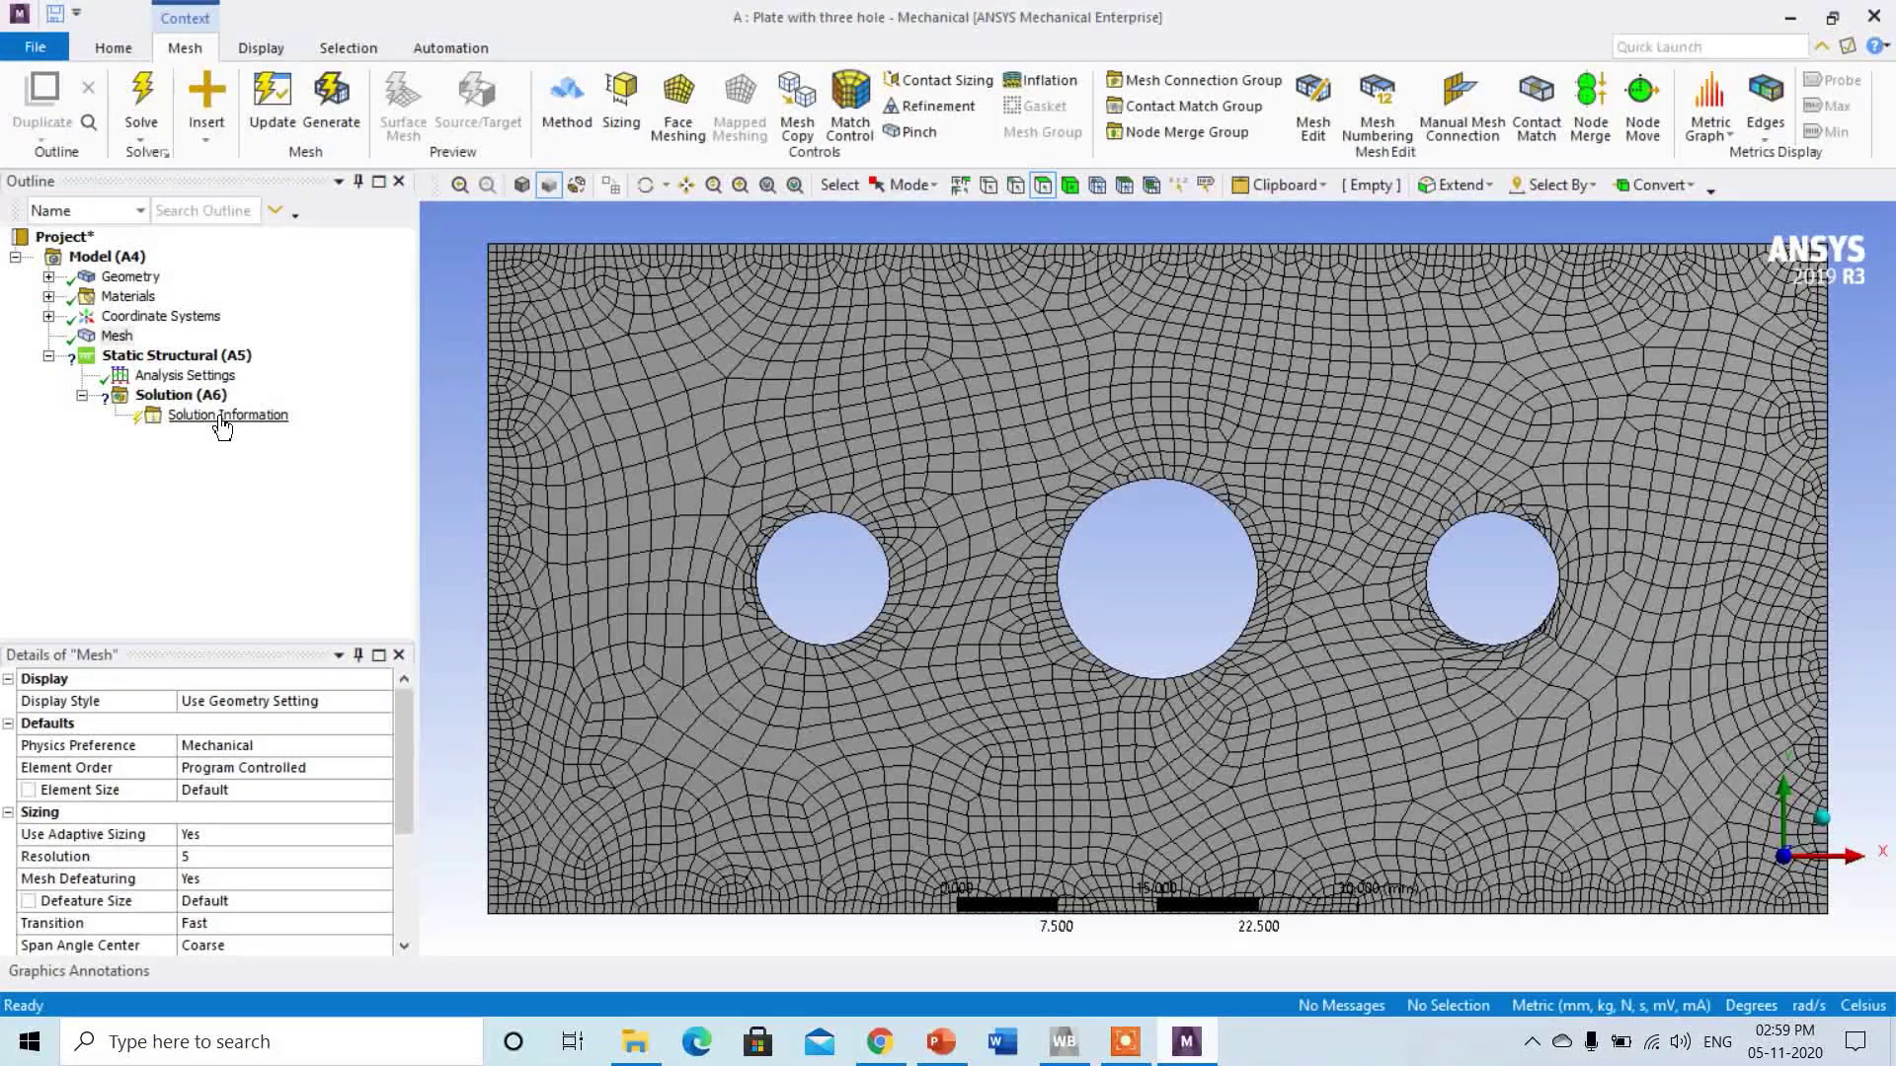
Expand the mesh statistics and check the node and element counts of the plate's mesh.
drag(407, 715, 410, 862)
click(8, 945)
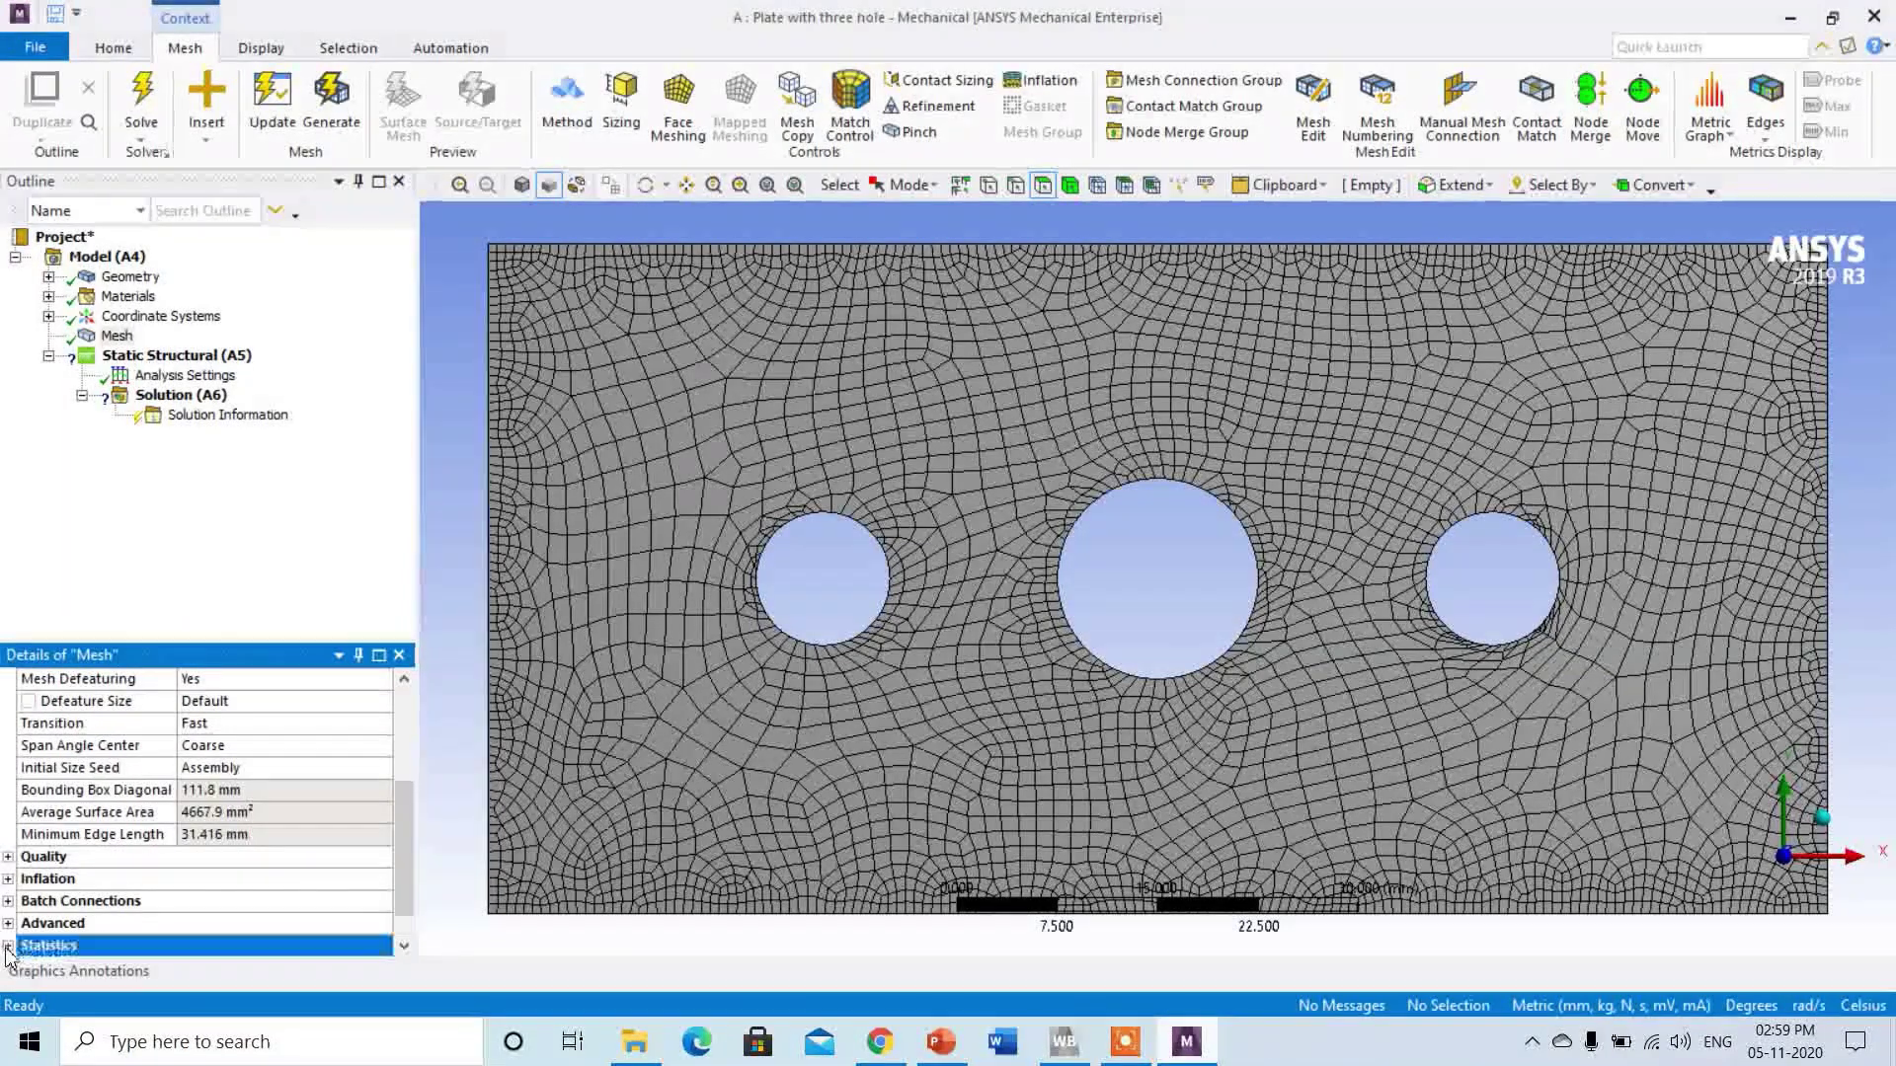
scroll(405, 835, down, 2)
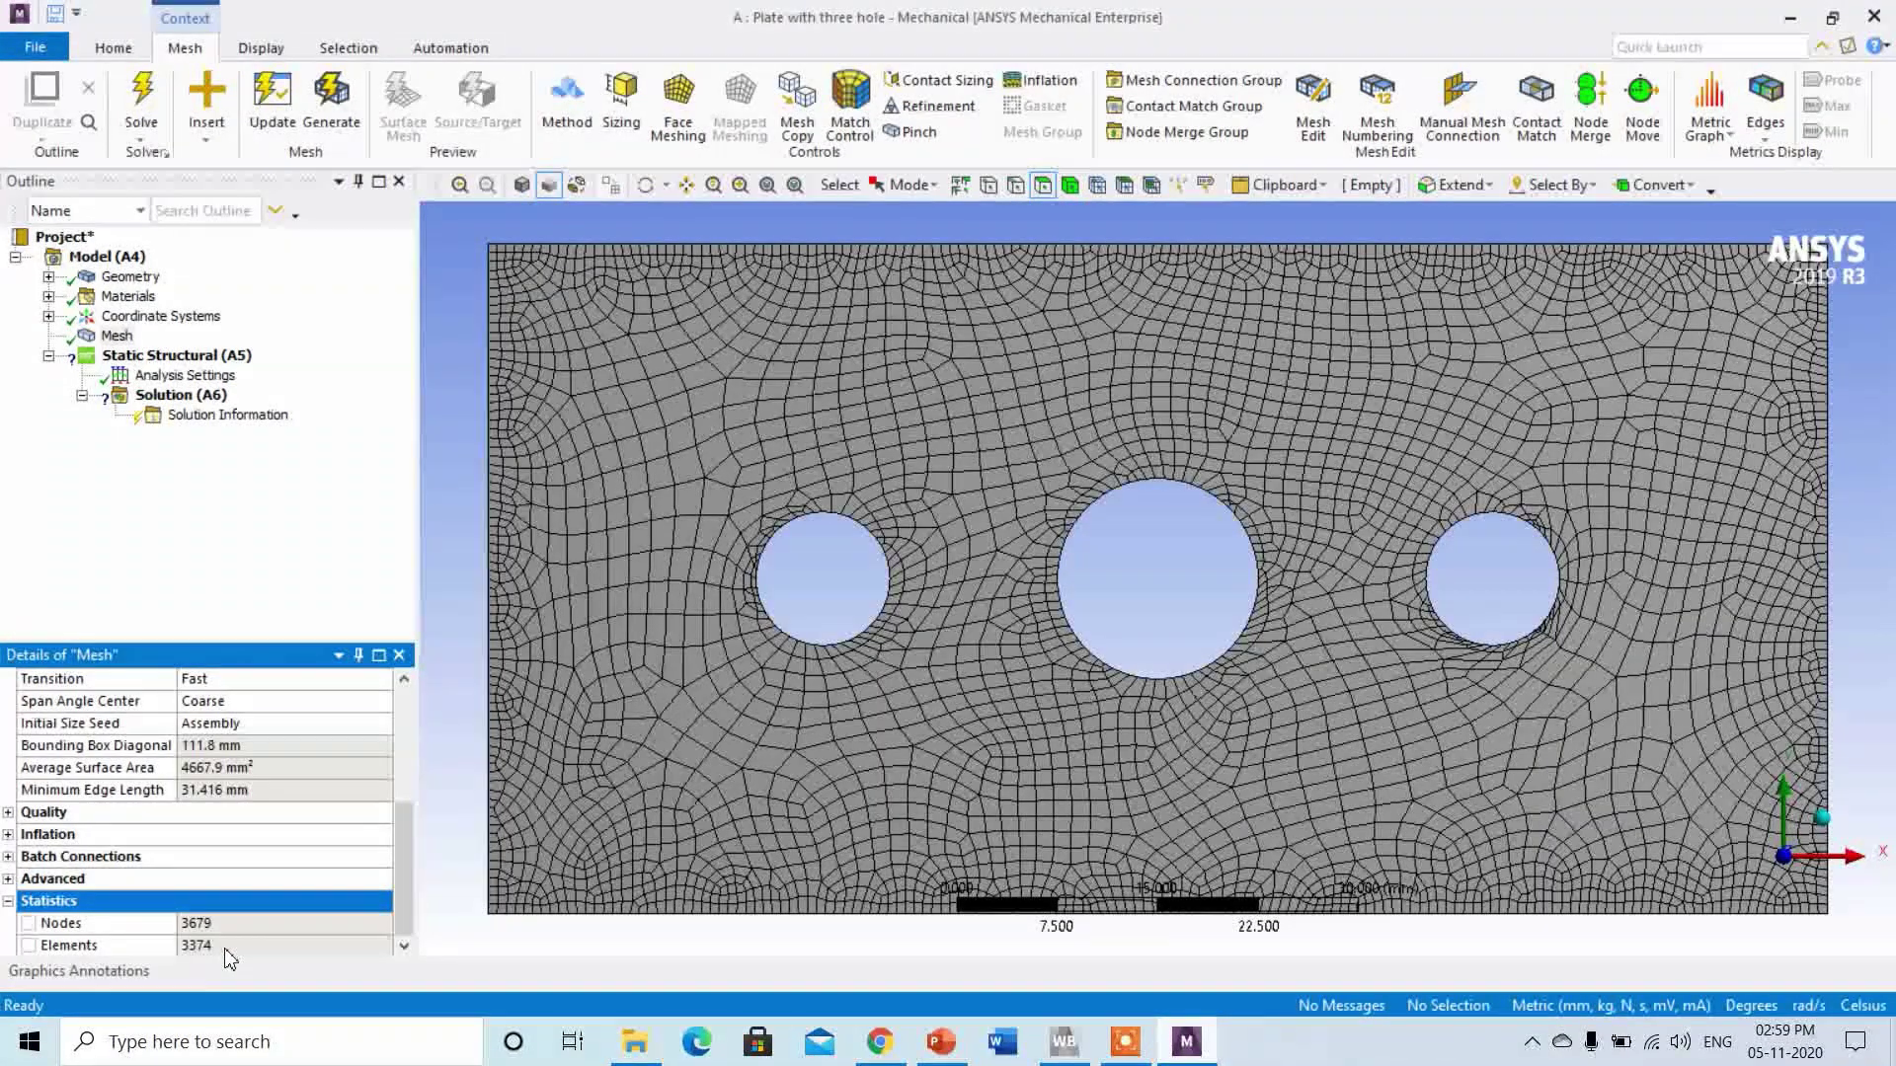
Set the mesh resolution to 3, regenerate the plate's mesh and check its node and element counts.
drag(405, 868, 405, 792)
click(230, 790)
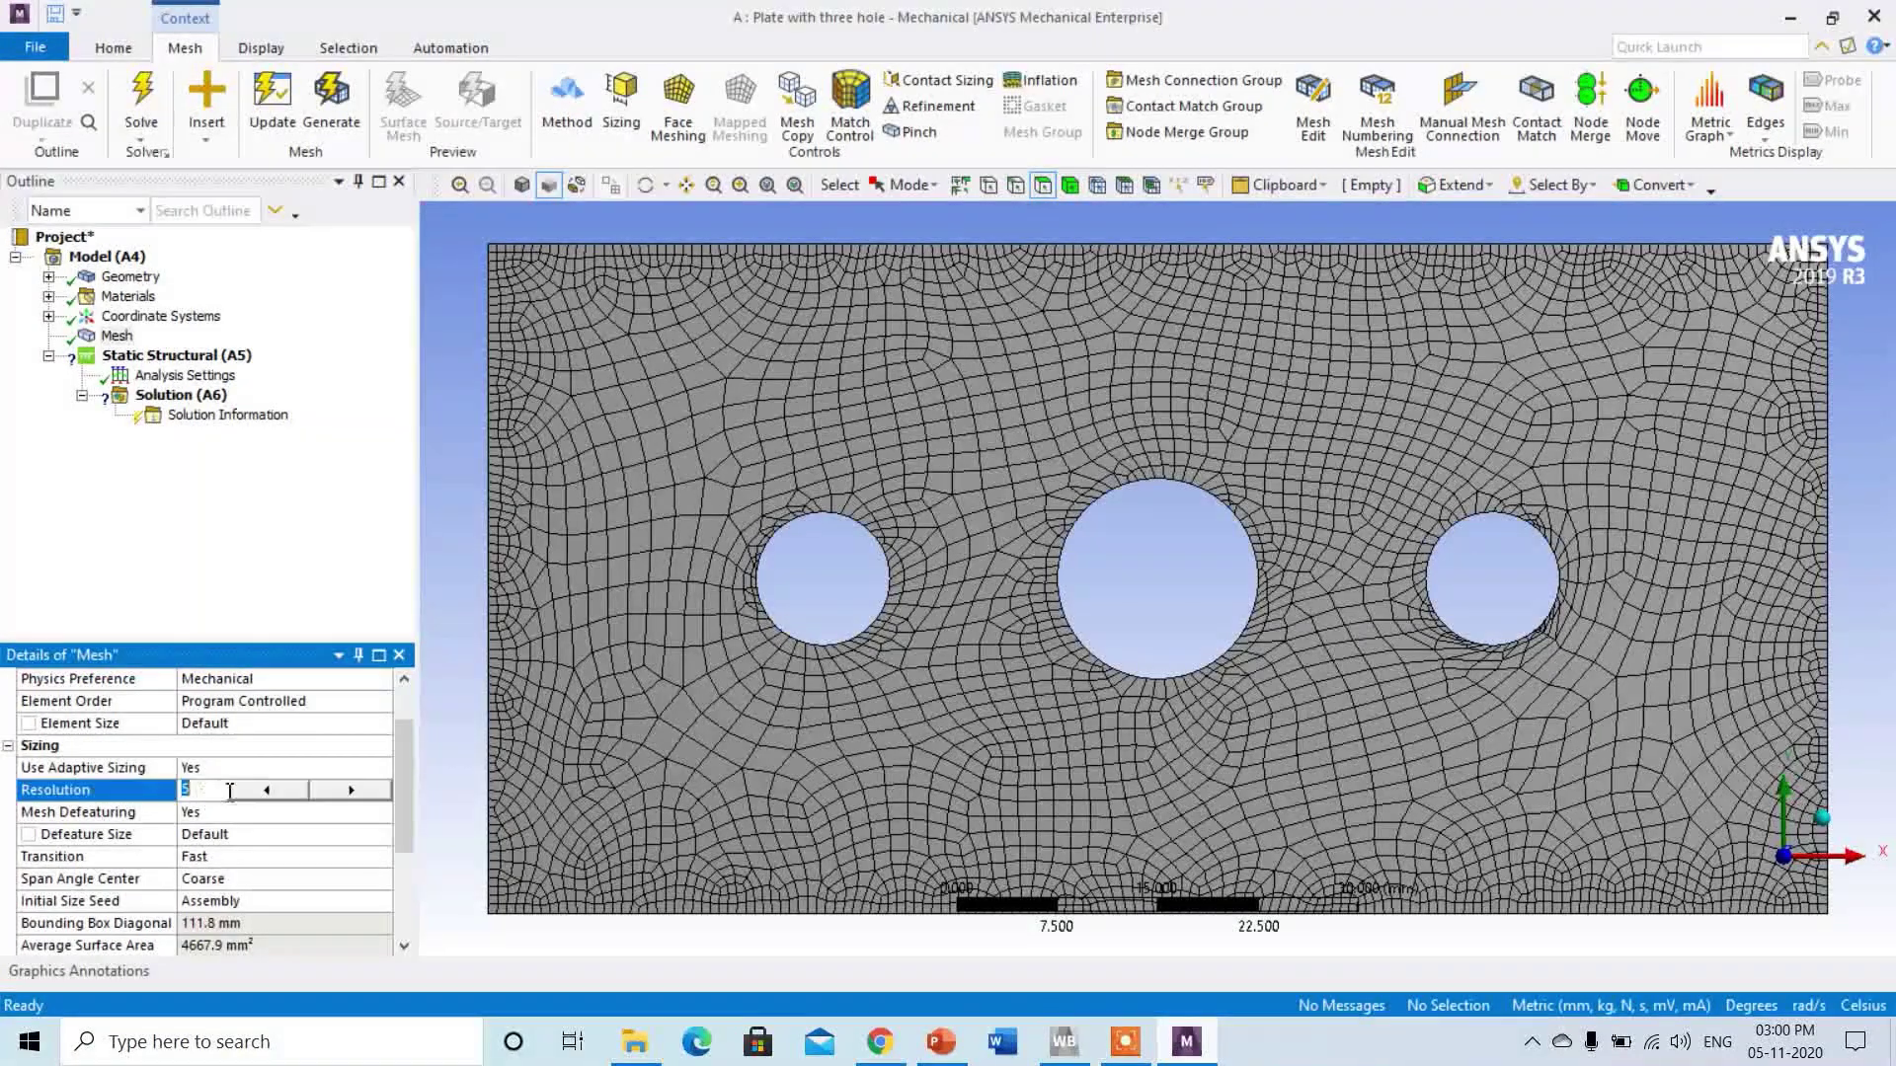
click(265, 790)
click(265, 790)
click(122, 337)
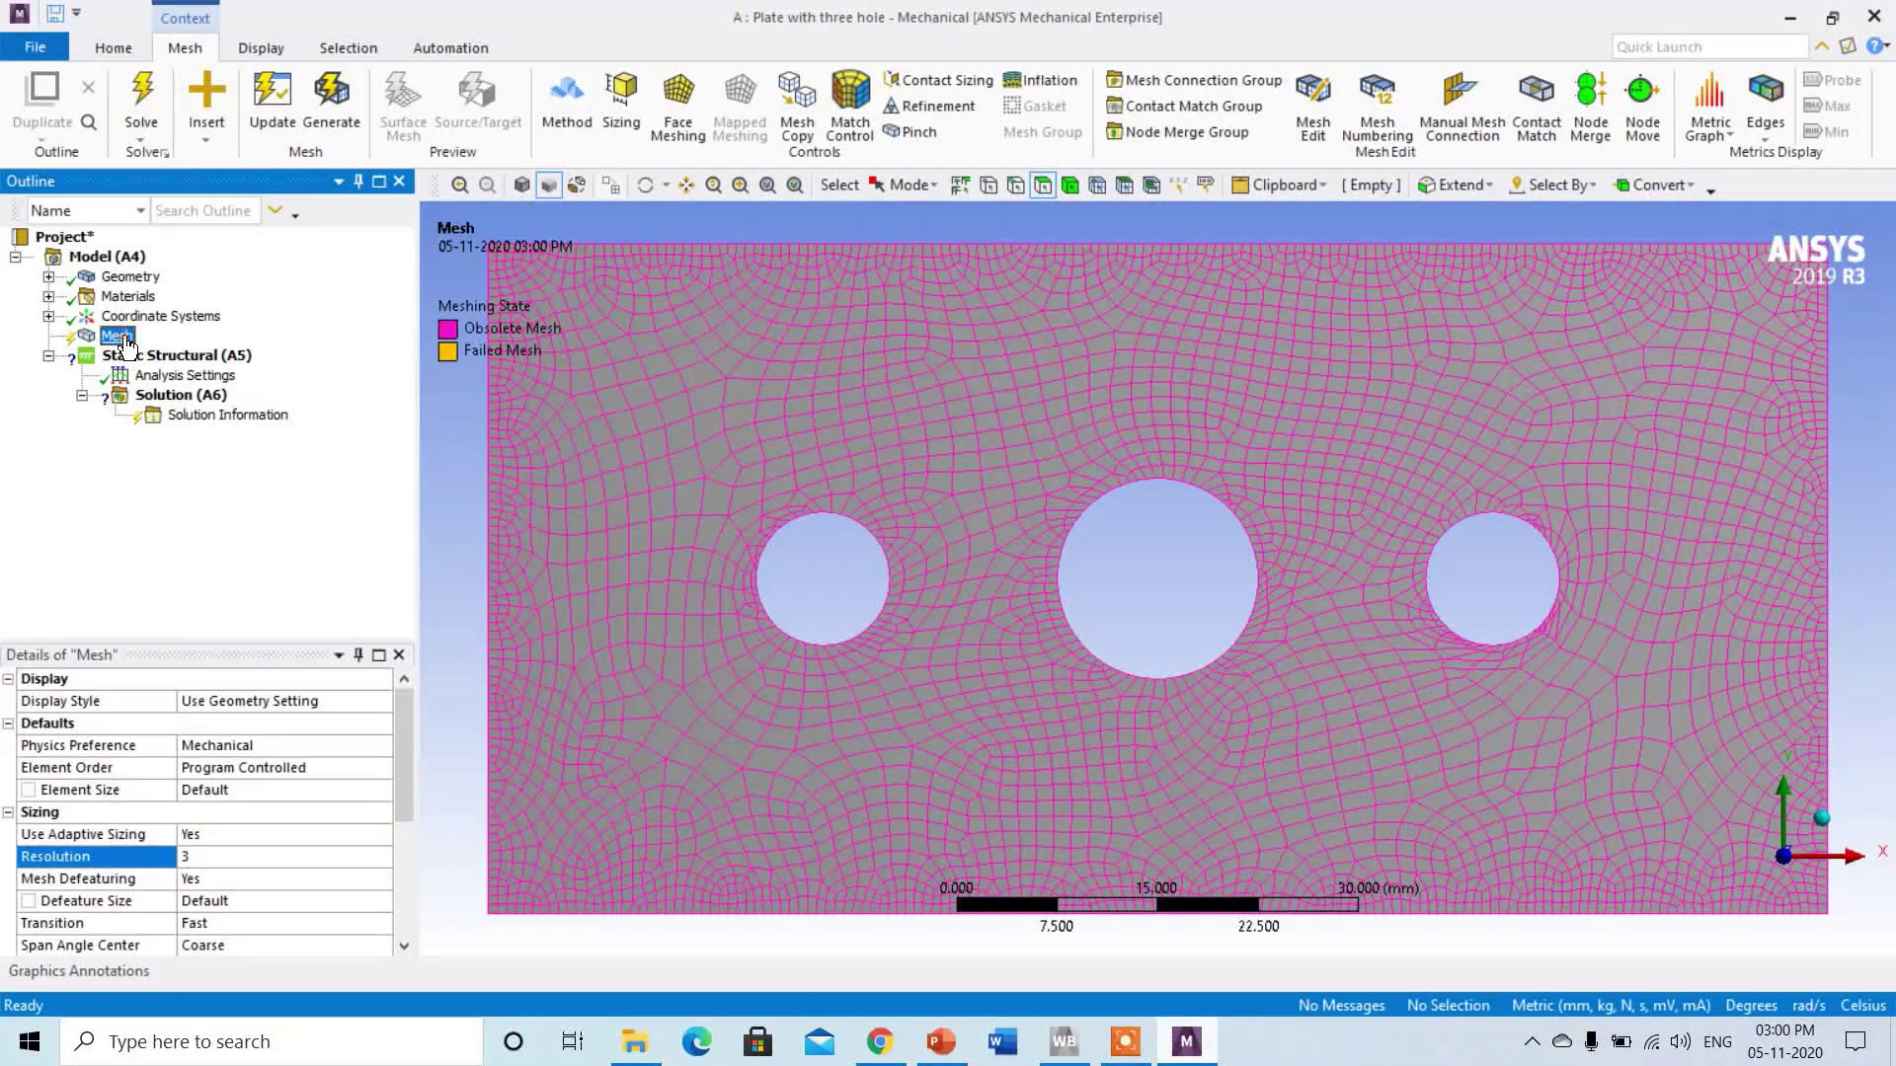
right_click(125, 343)
click(191, 385)
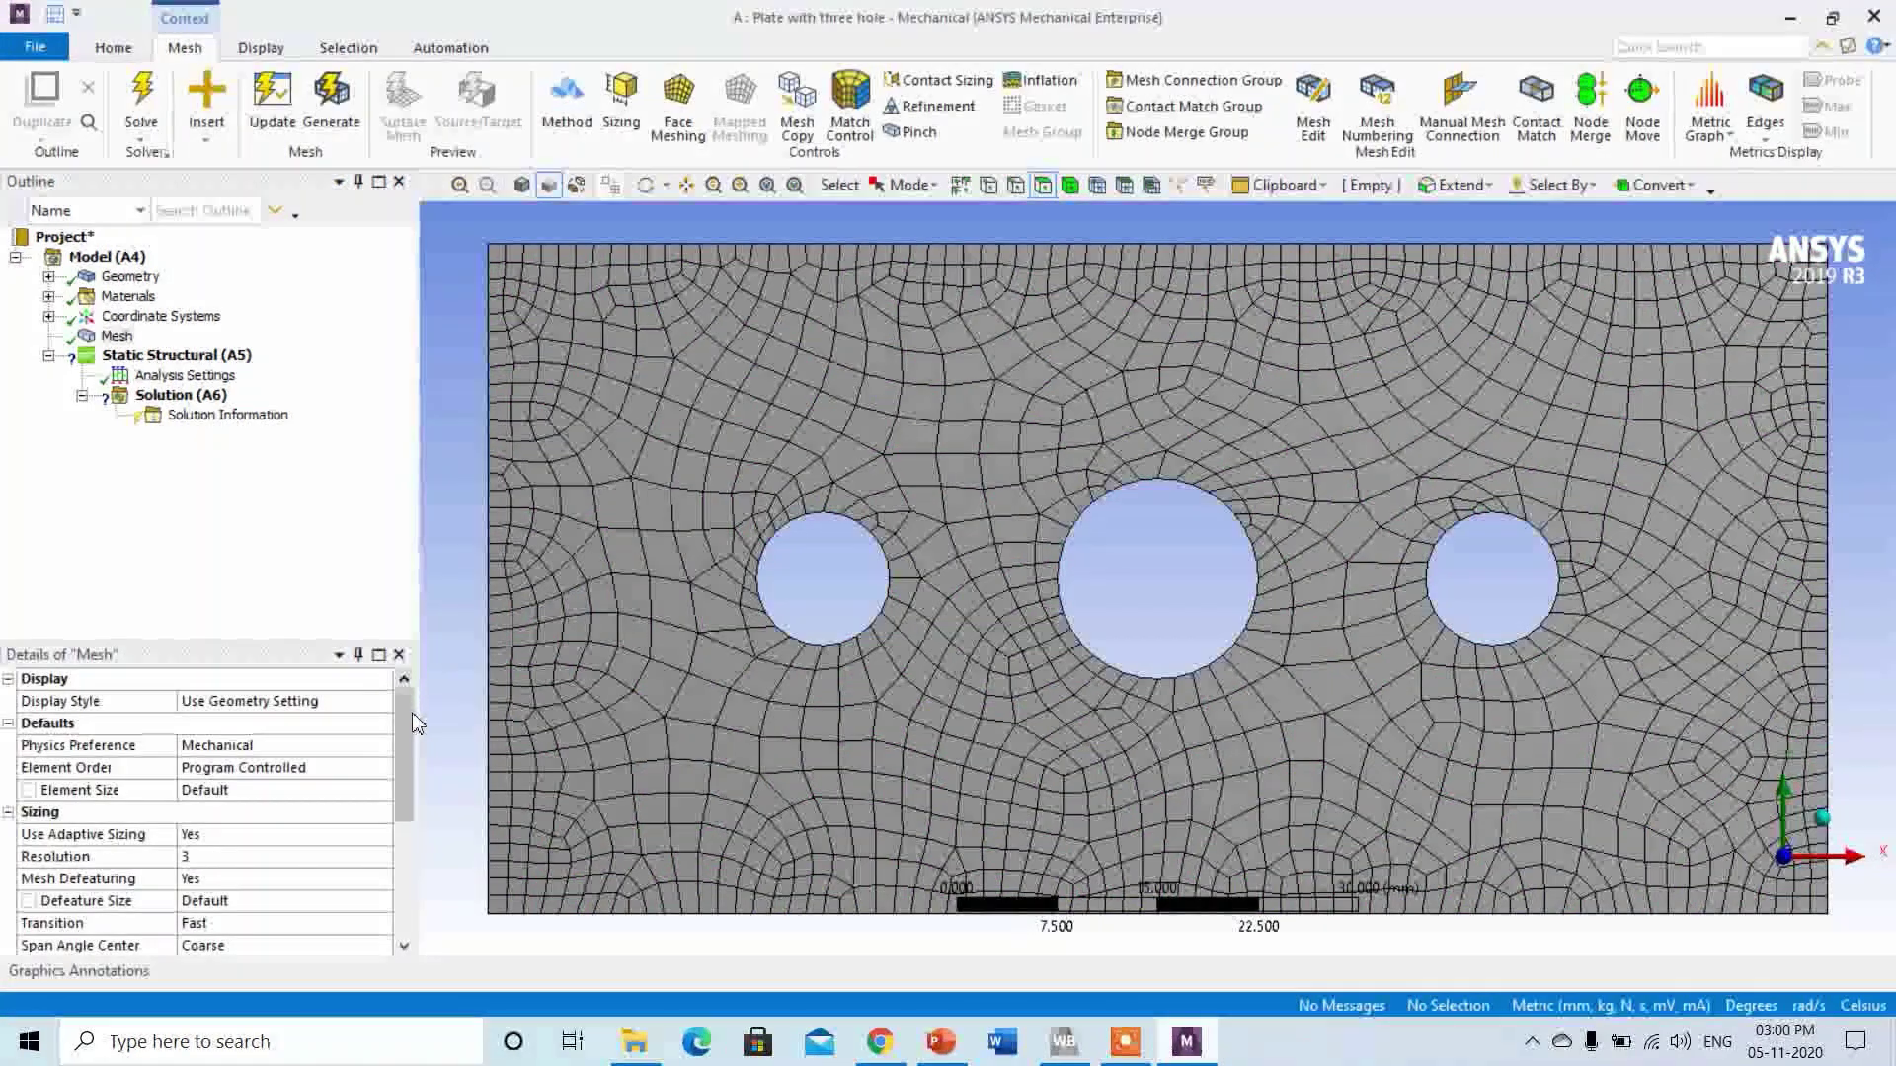
drag(405, 723, 405, 874)
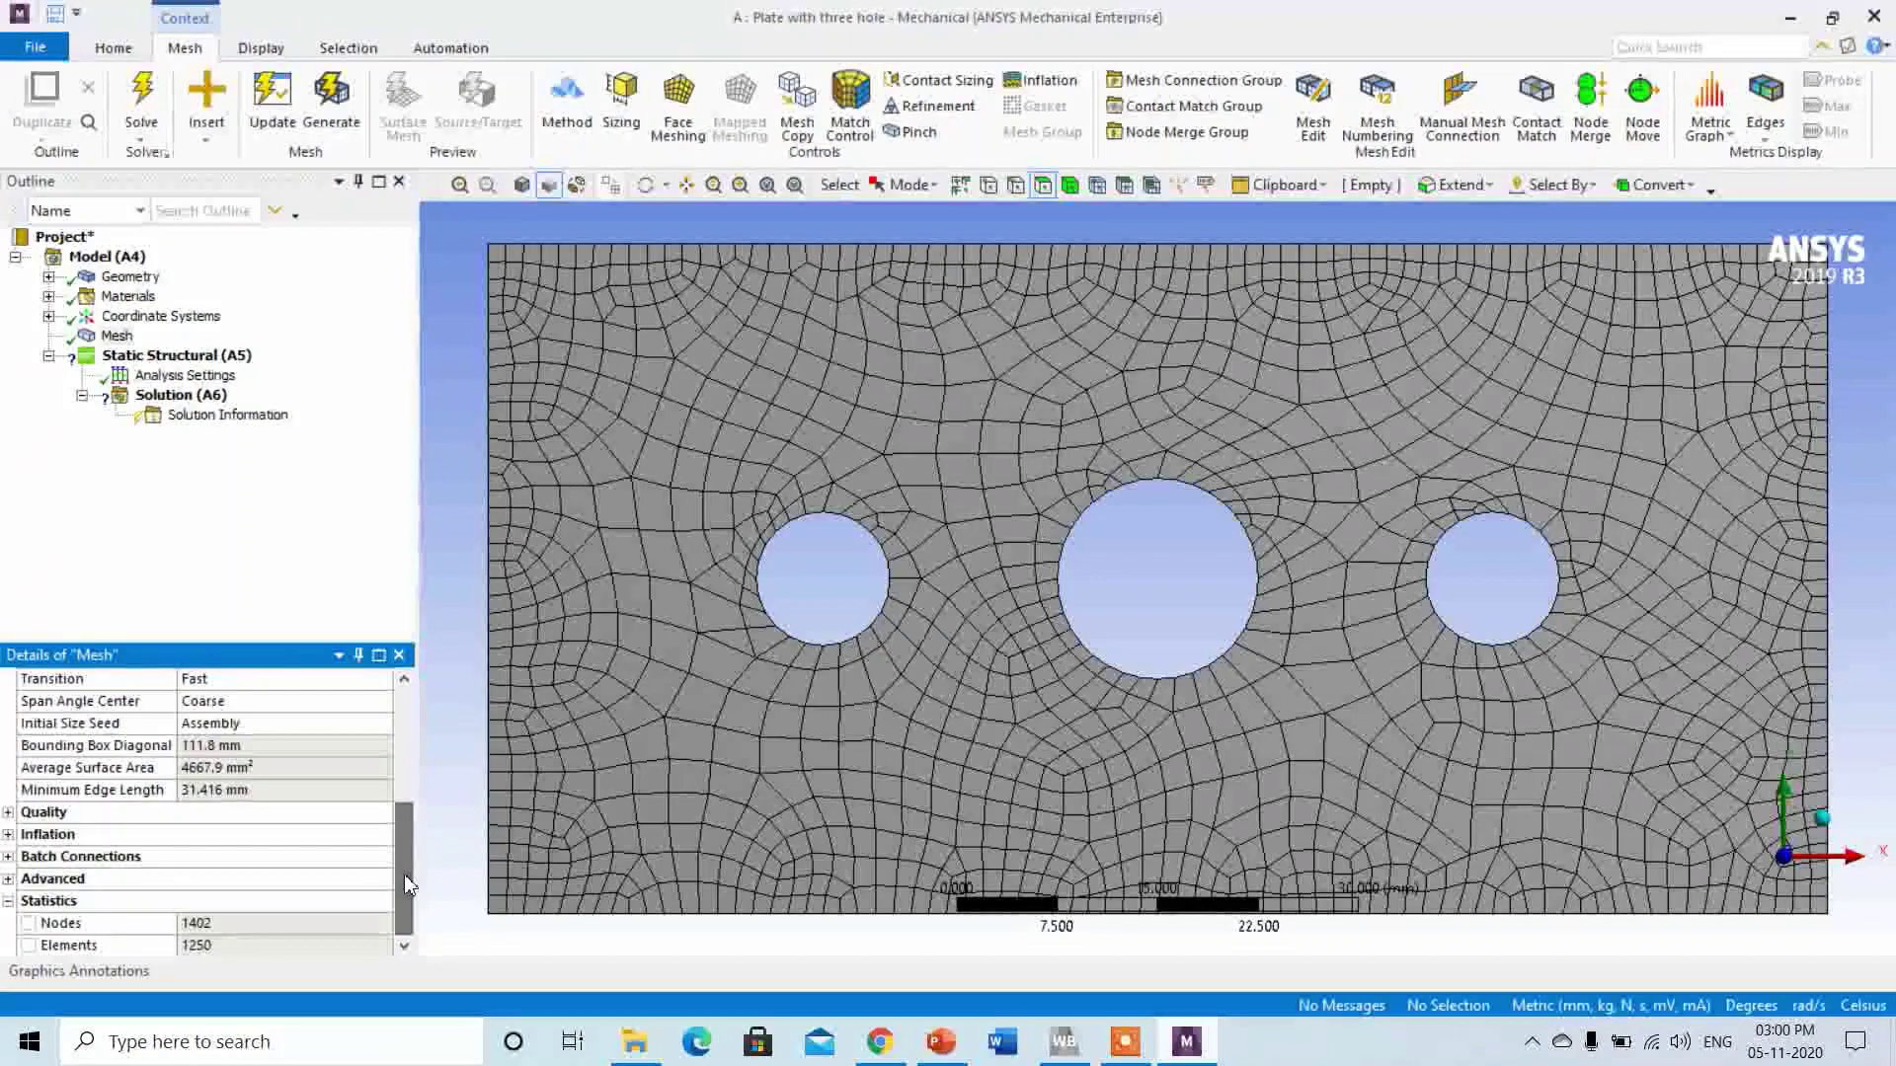
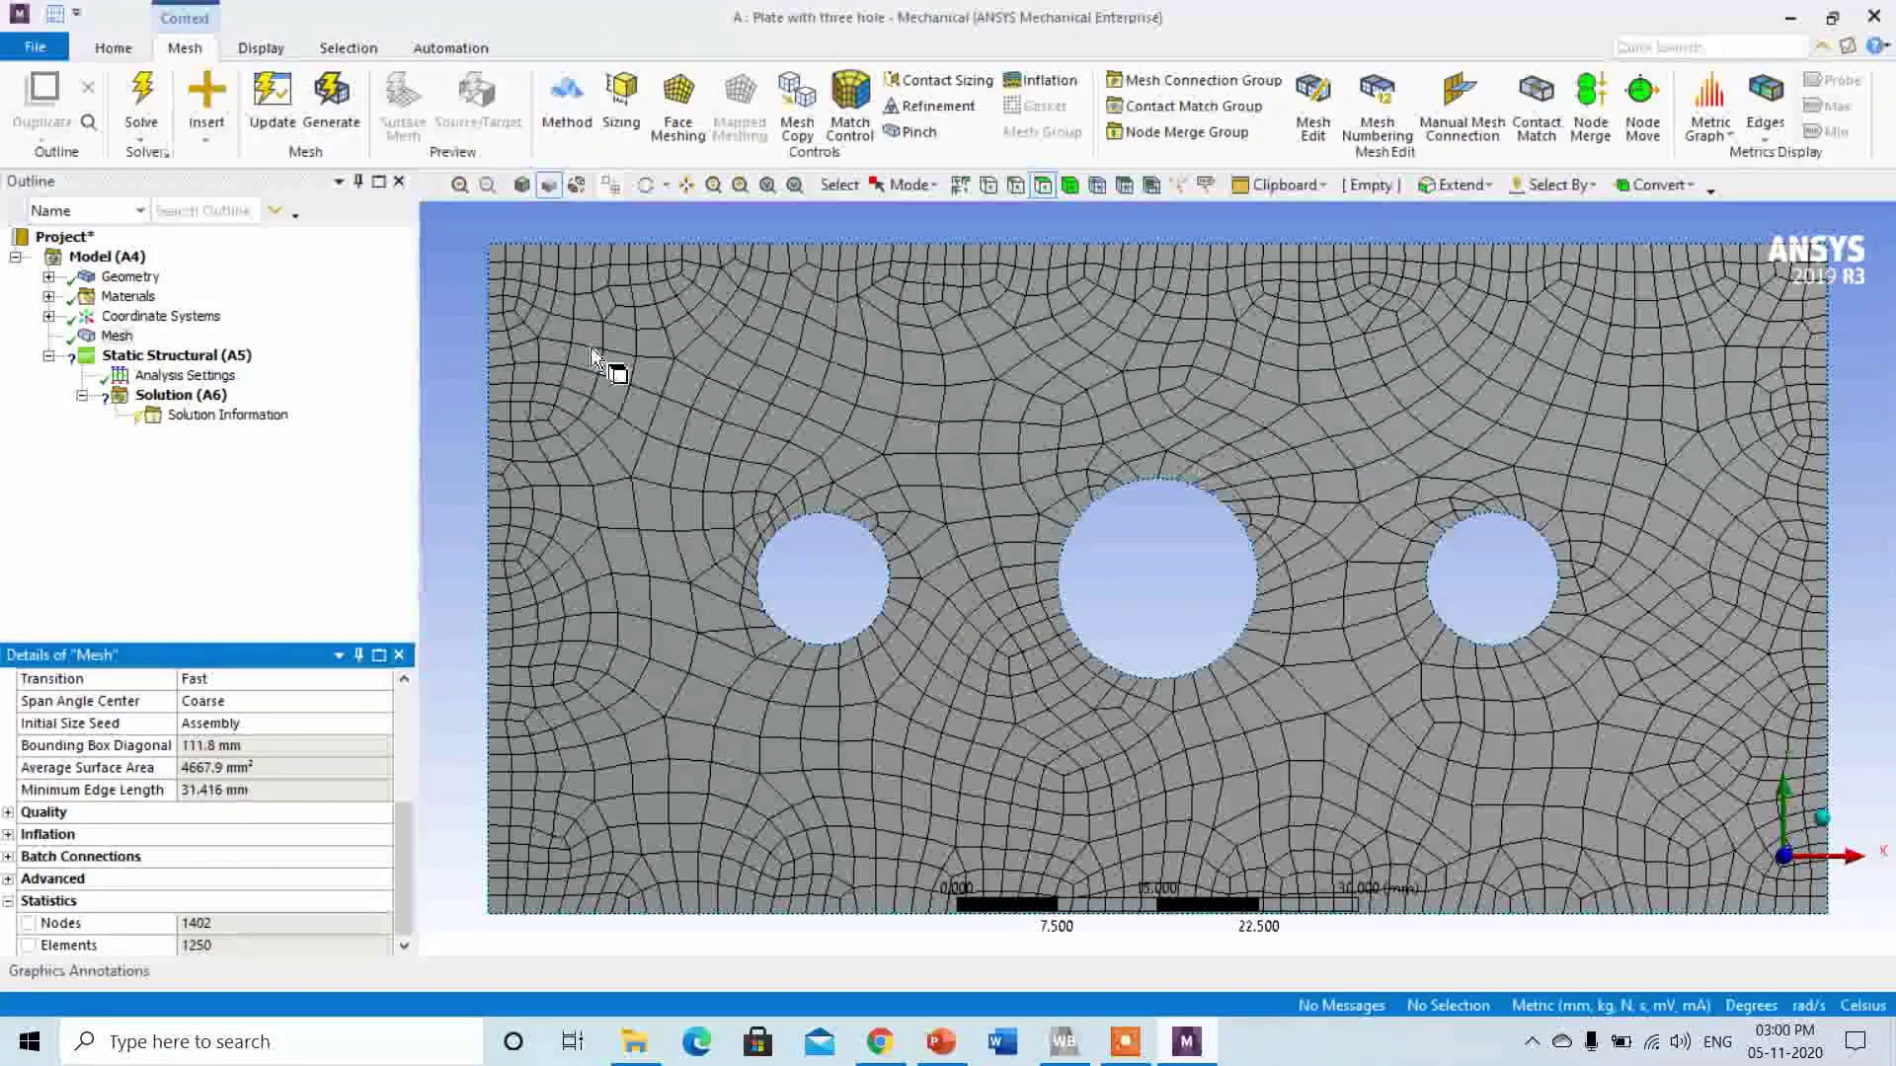
Insert a mesh refinement scoped to the circular edges of all three holes.
click(118, 337)
right_click(123, 341)
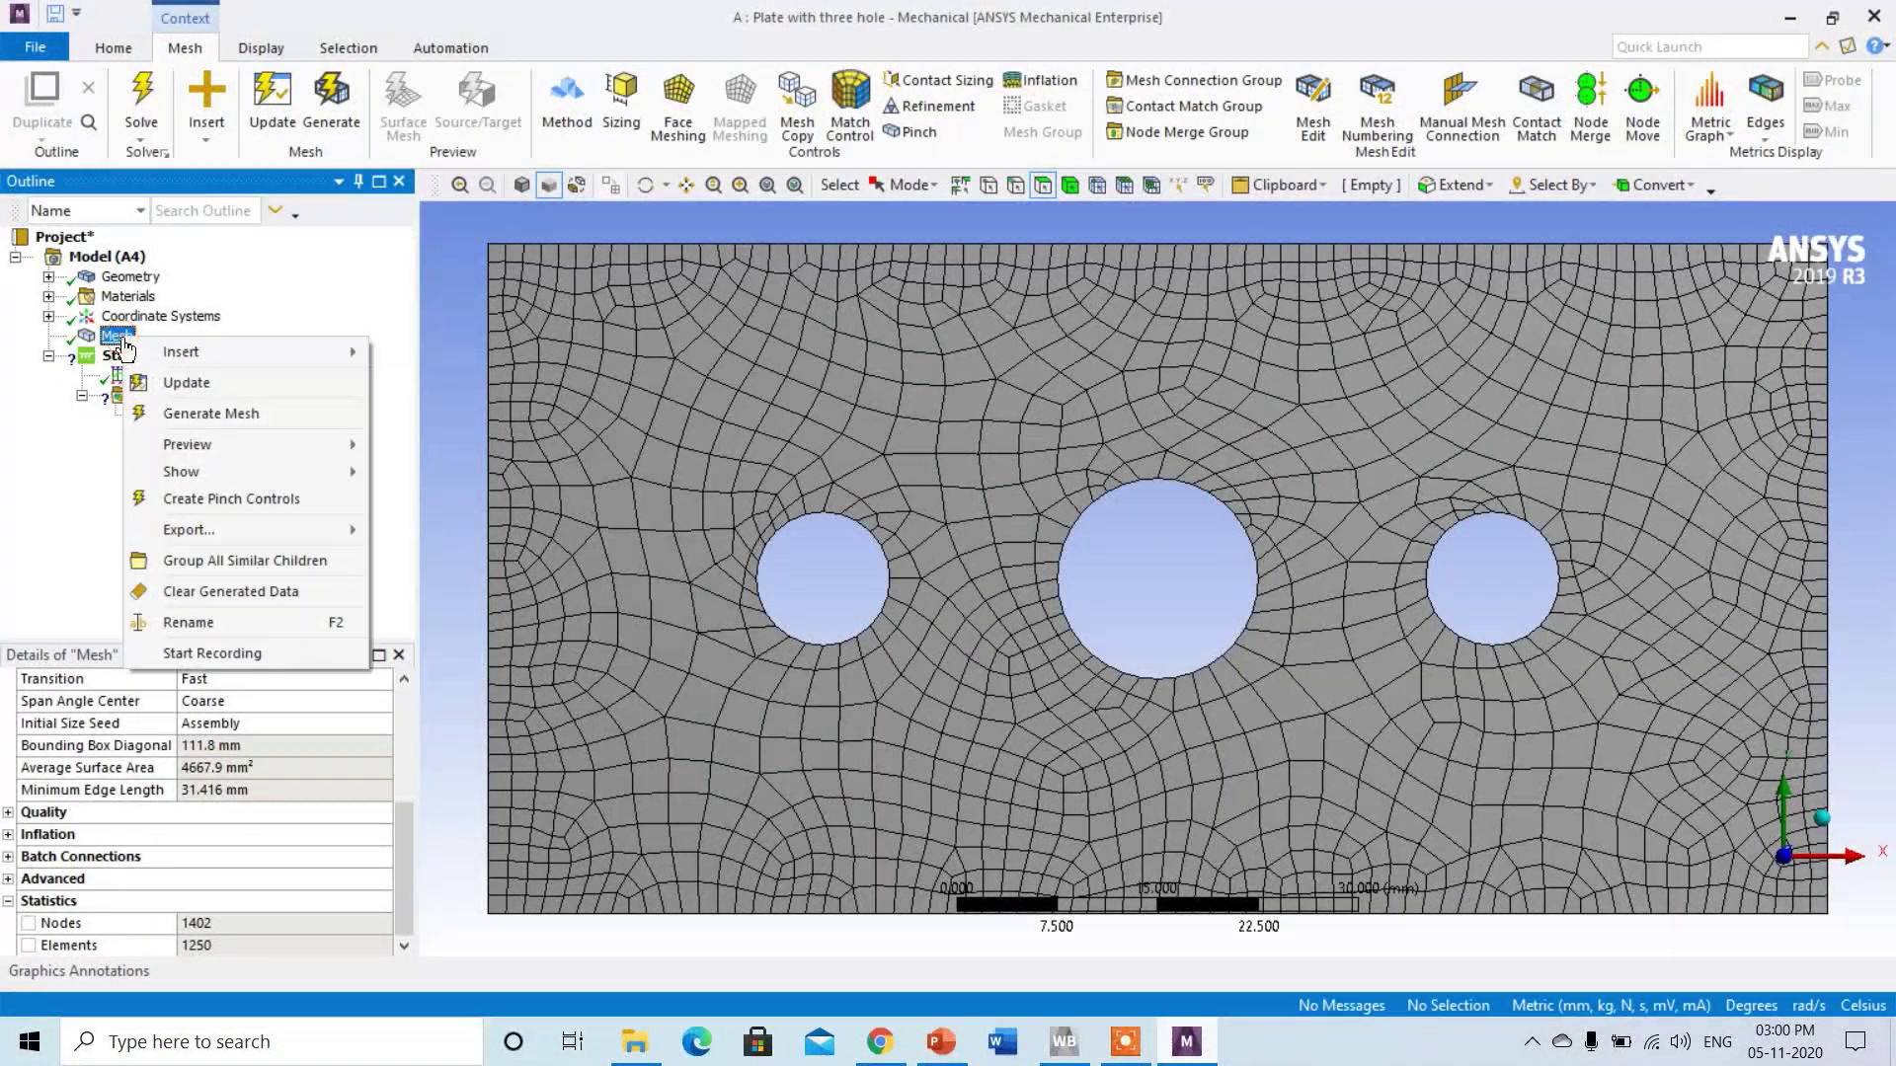
mouse_move(247, 358)
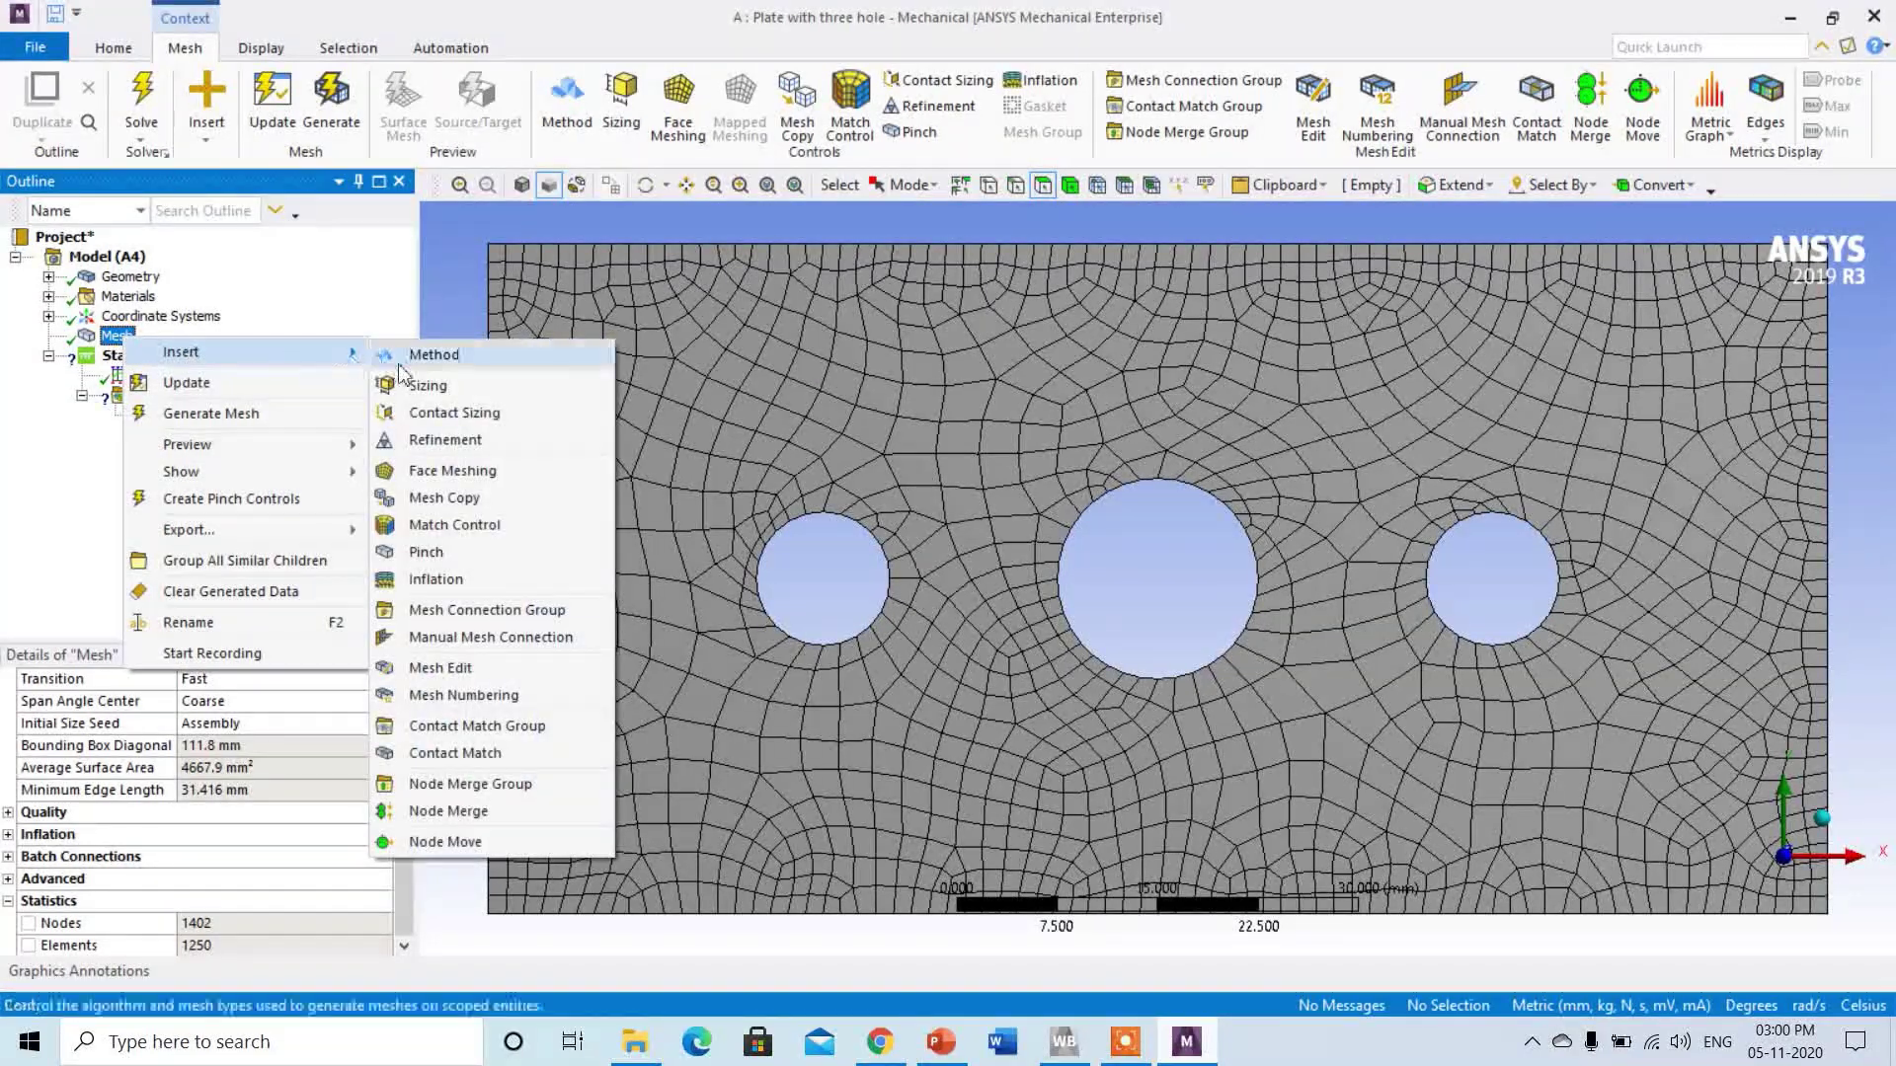
click(452, 445)
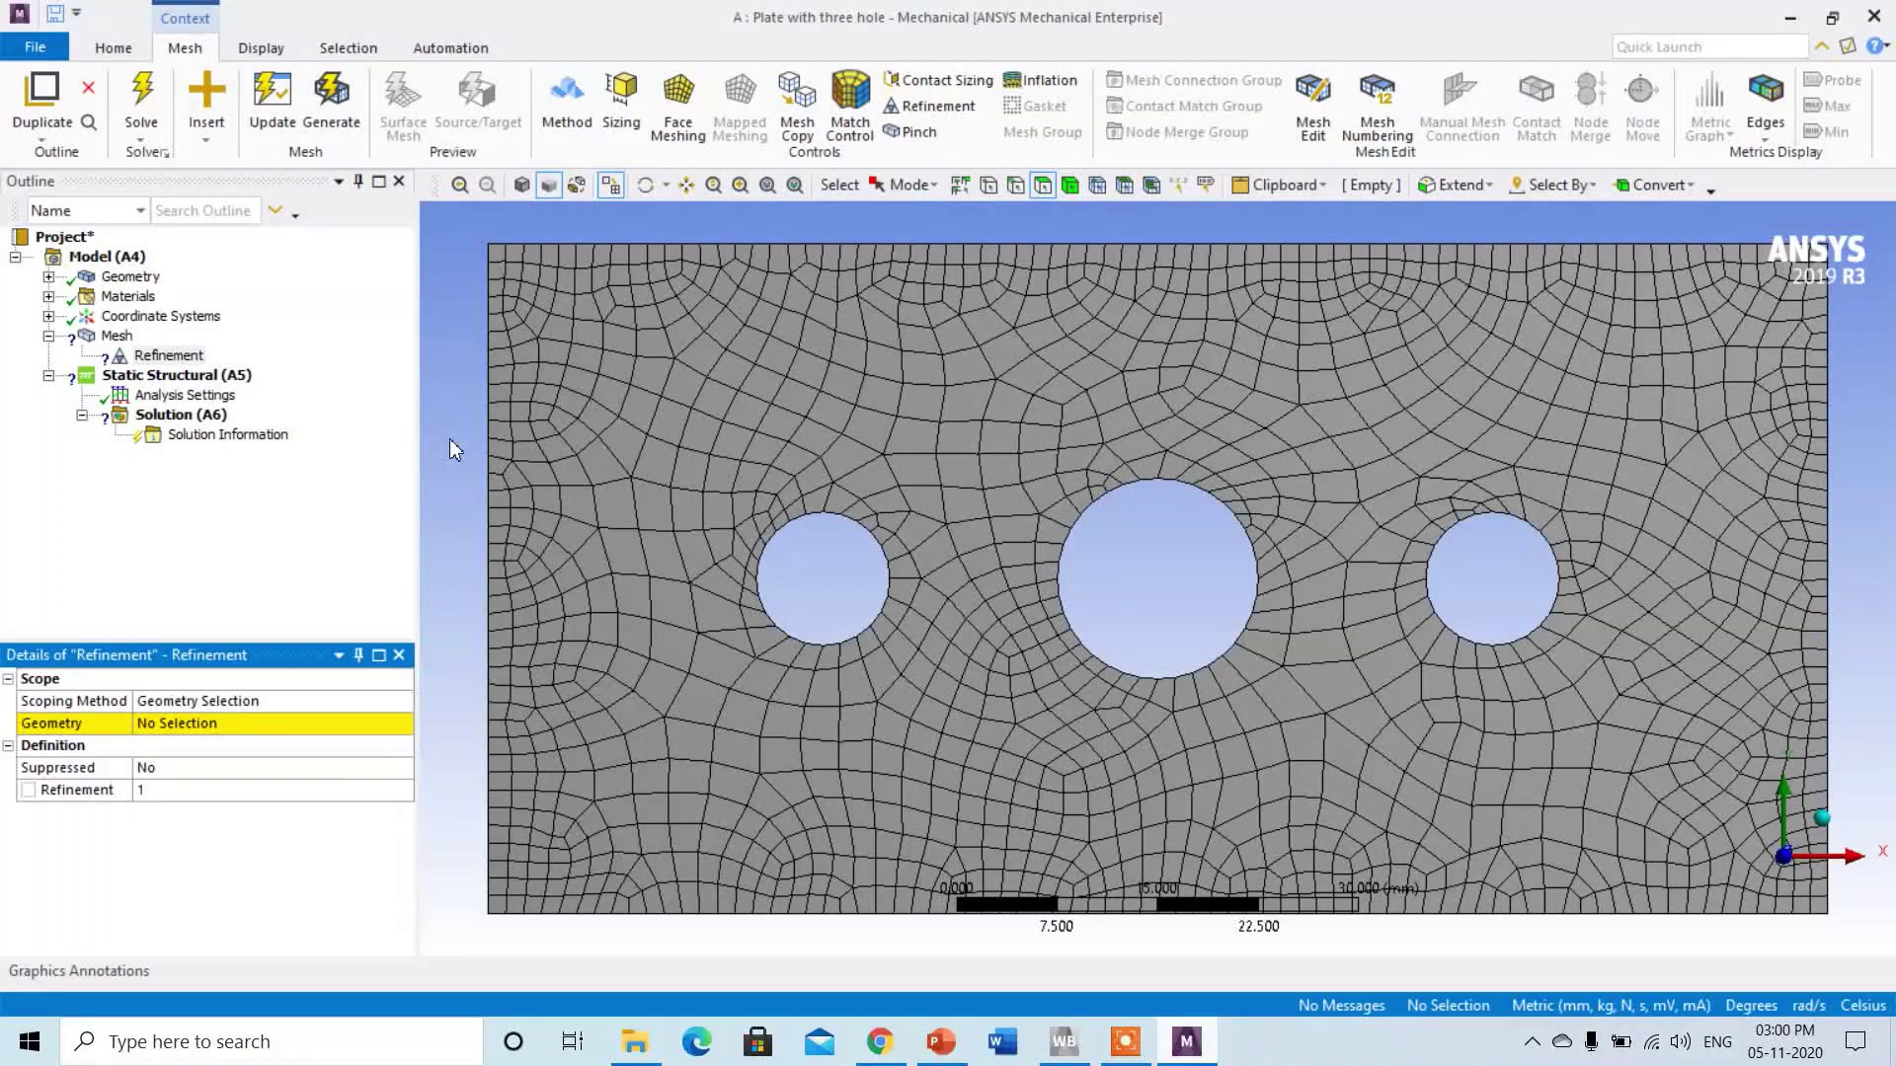
click(183, 725)
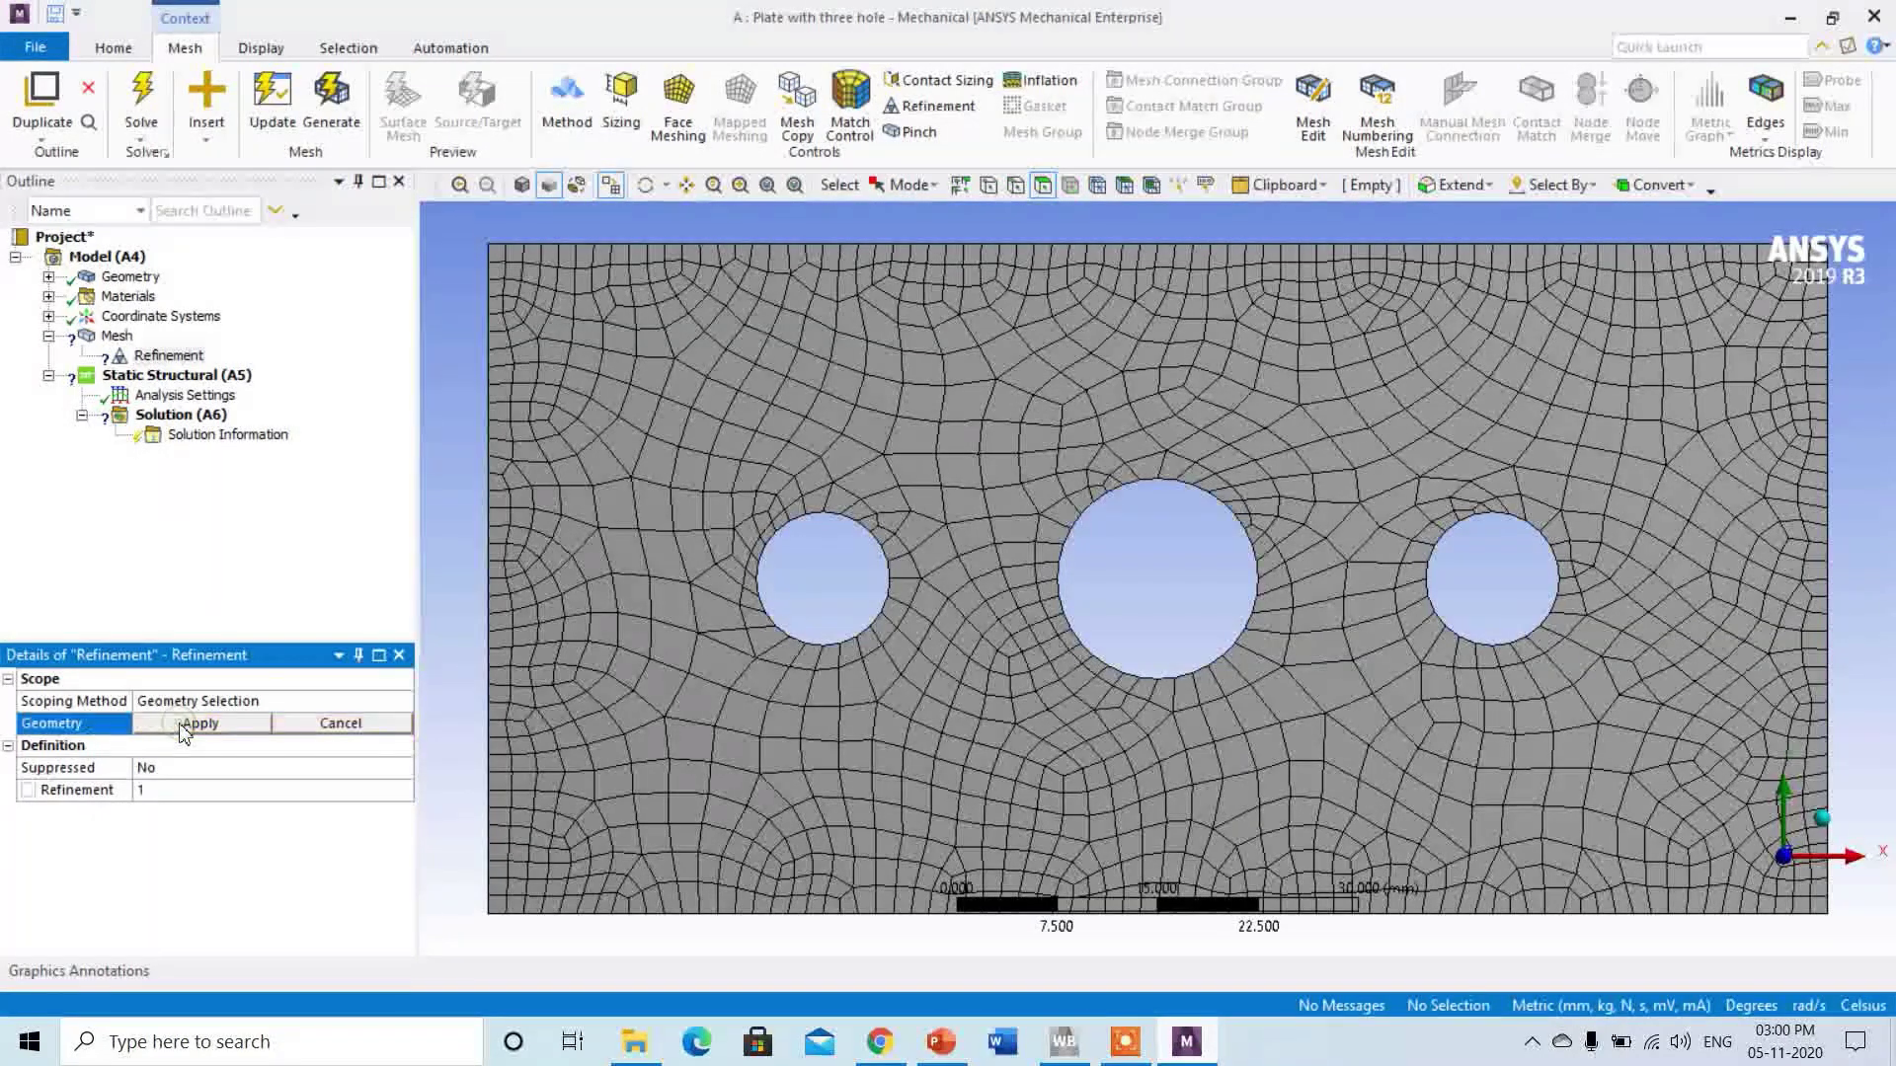
click(1013, 188)
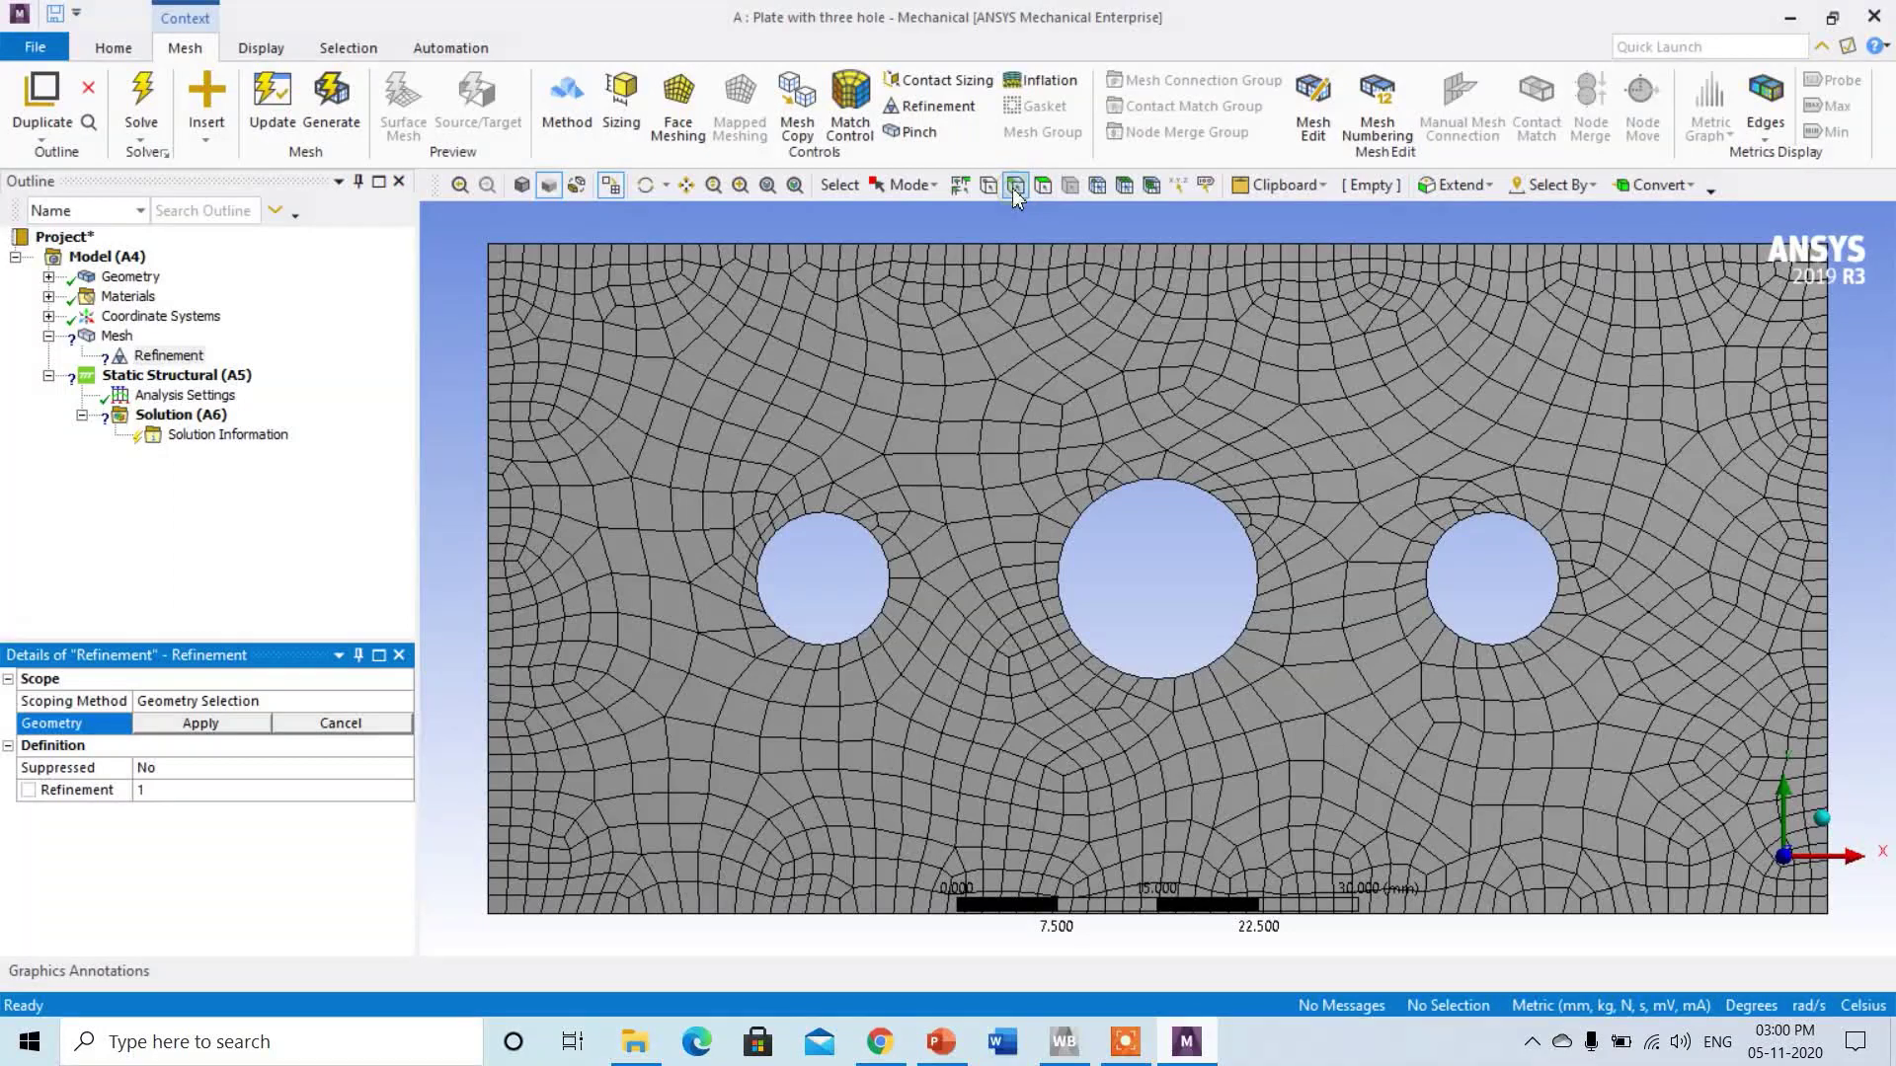
click(779, 549)
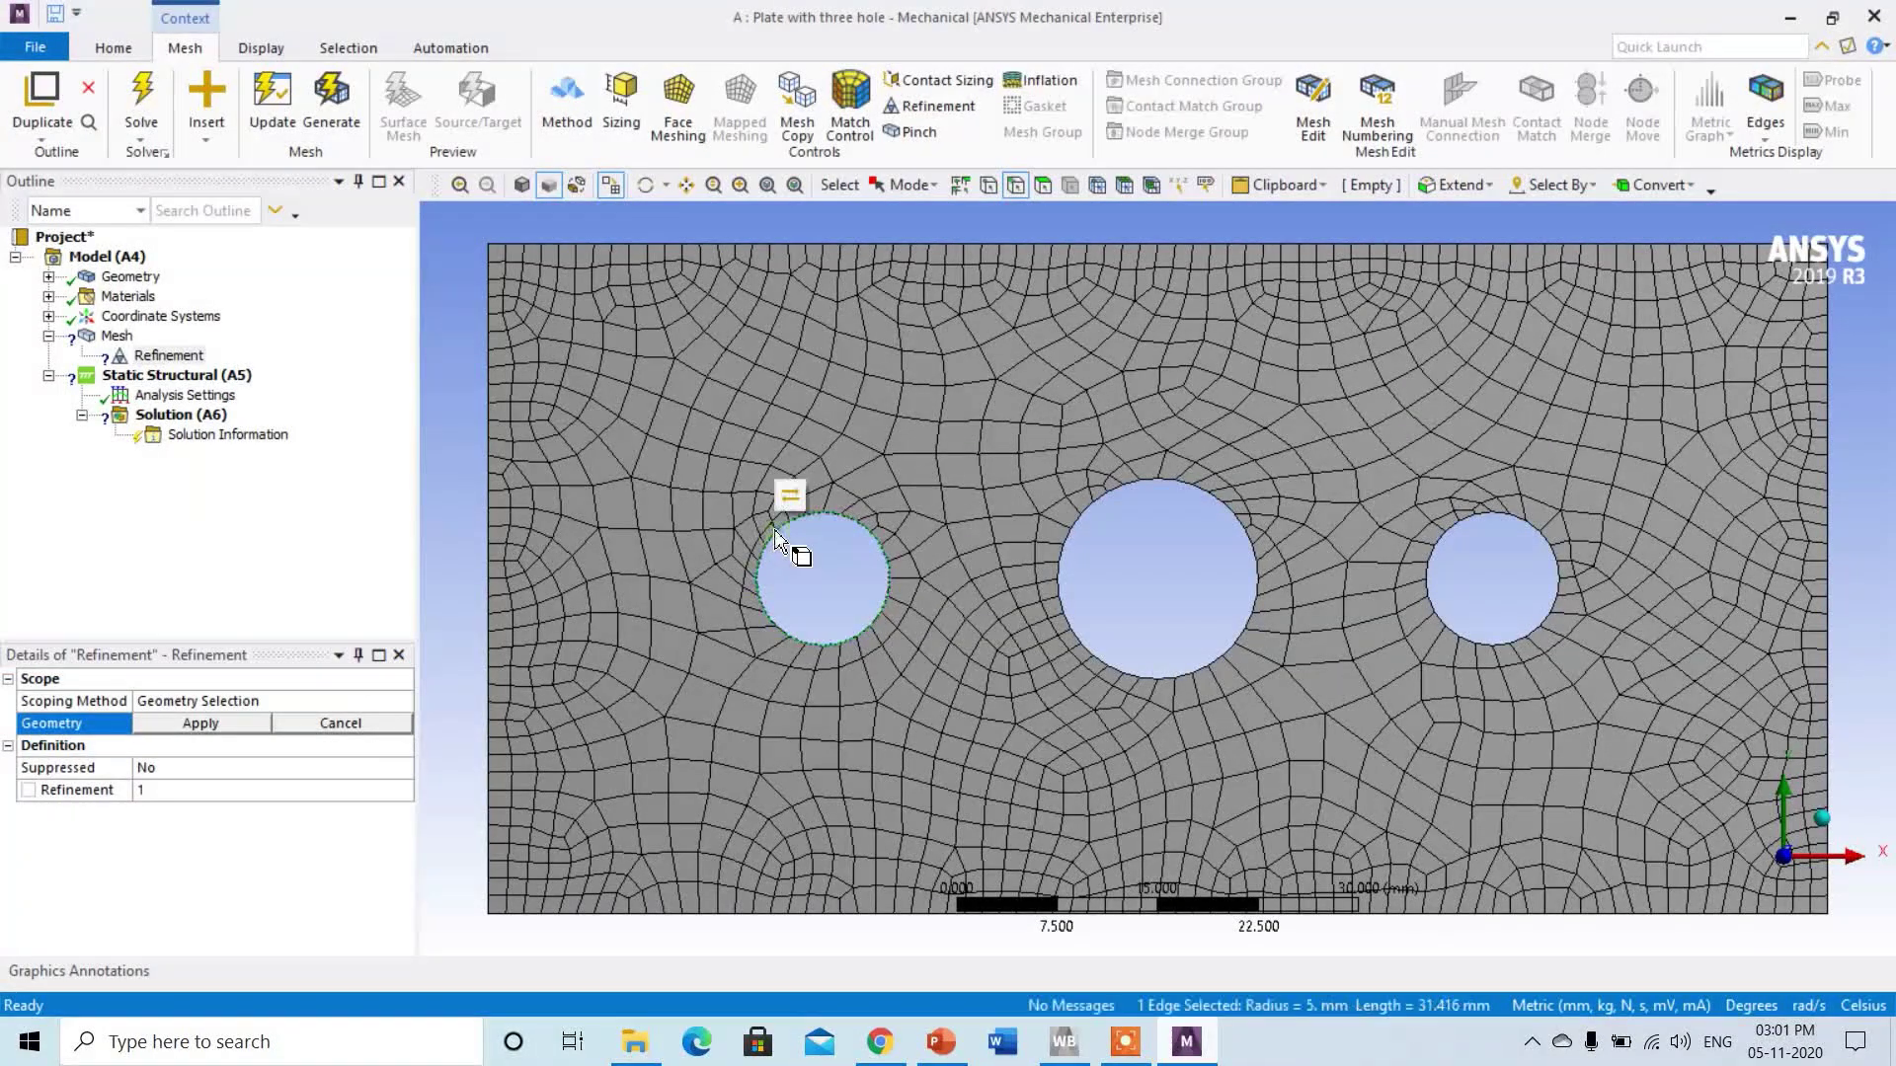
ctrl+click(1093, 510)
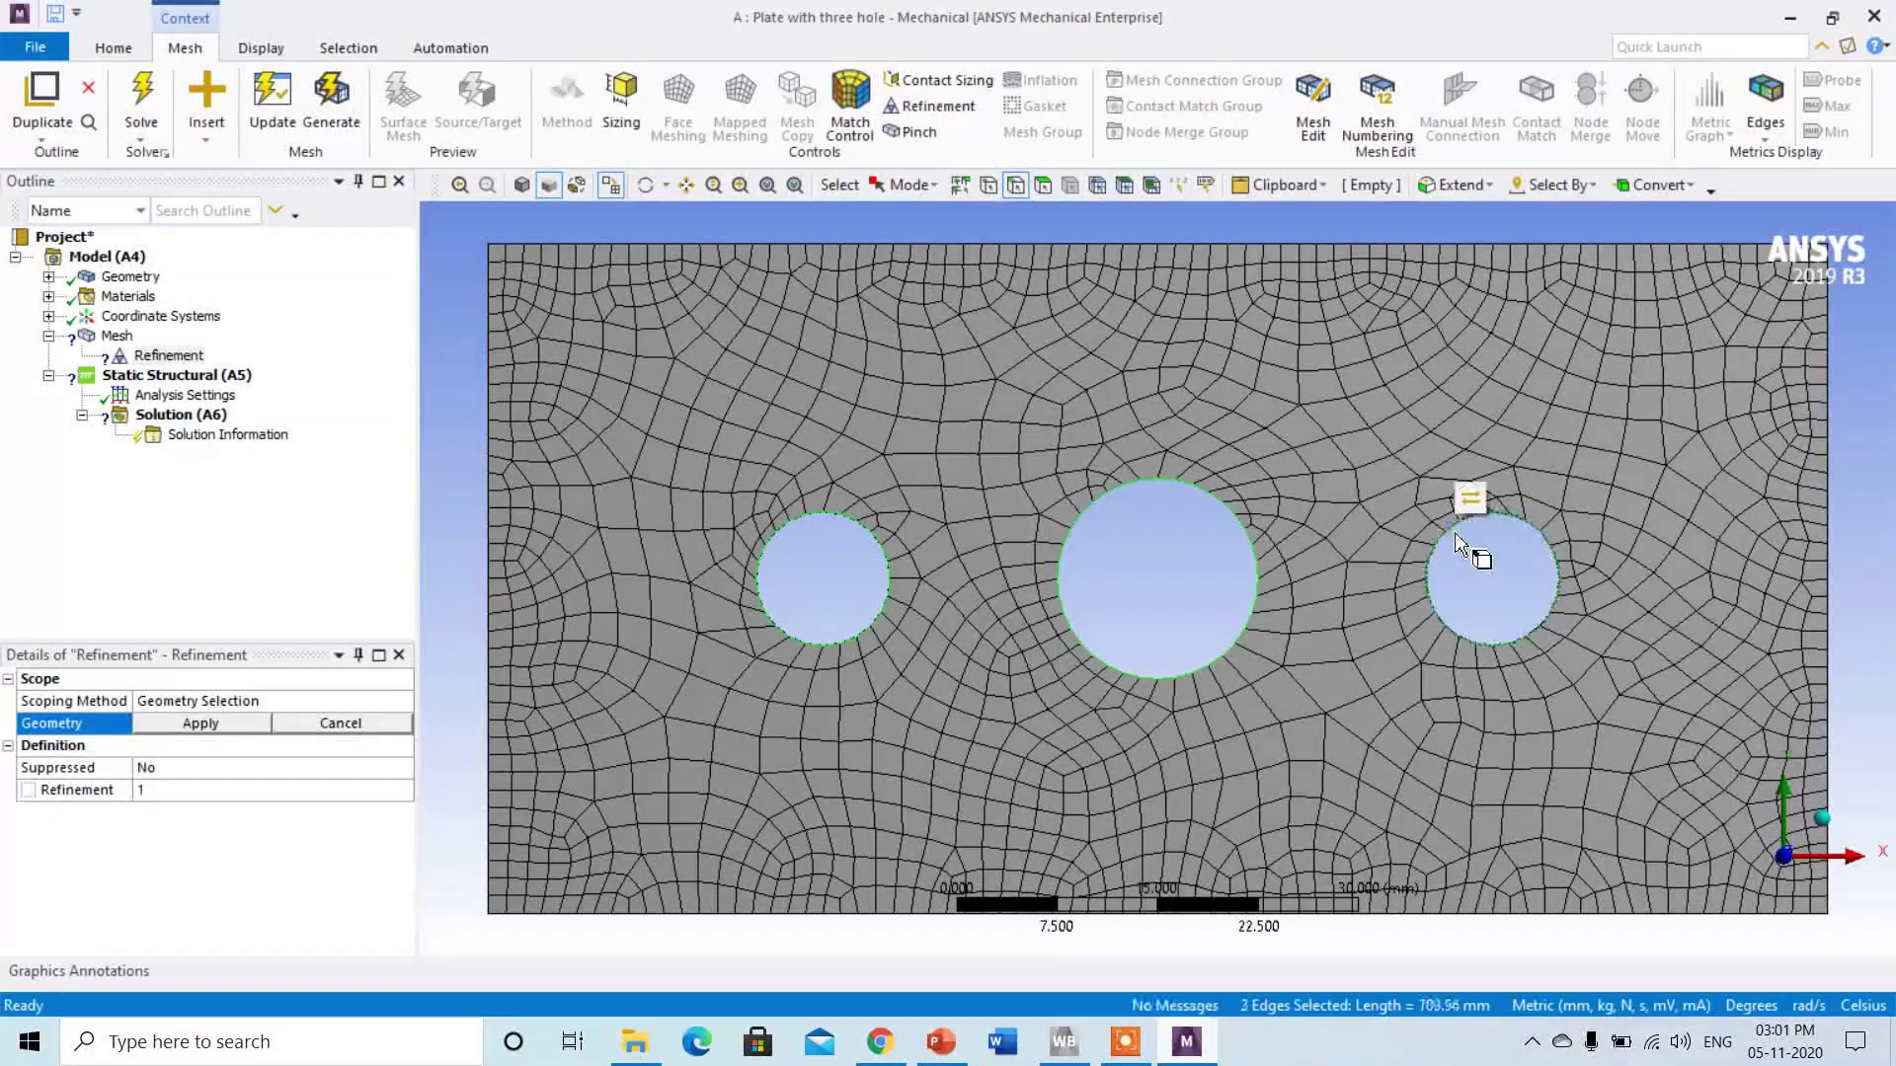
ctrl+click(1457, 539)
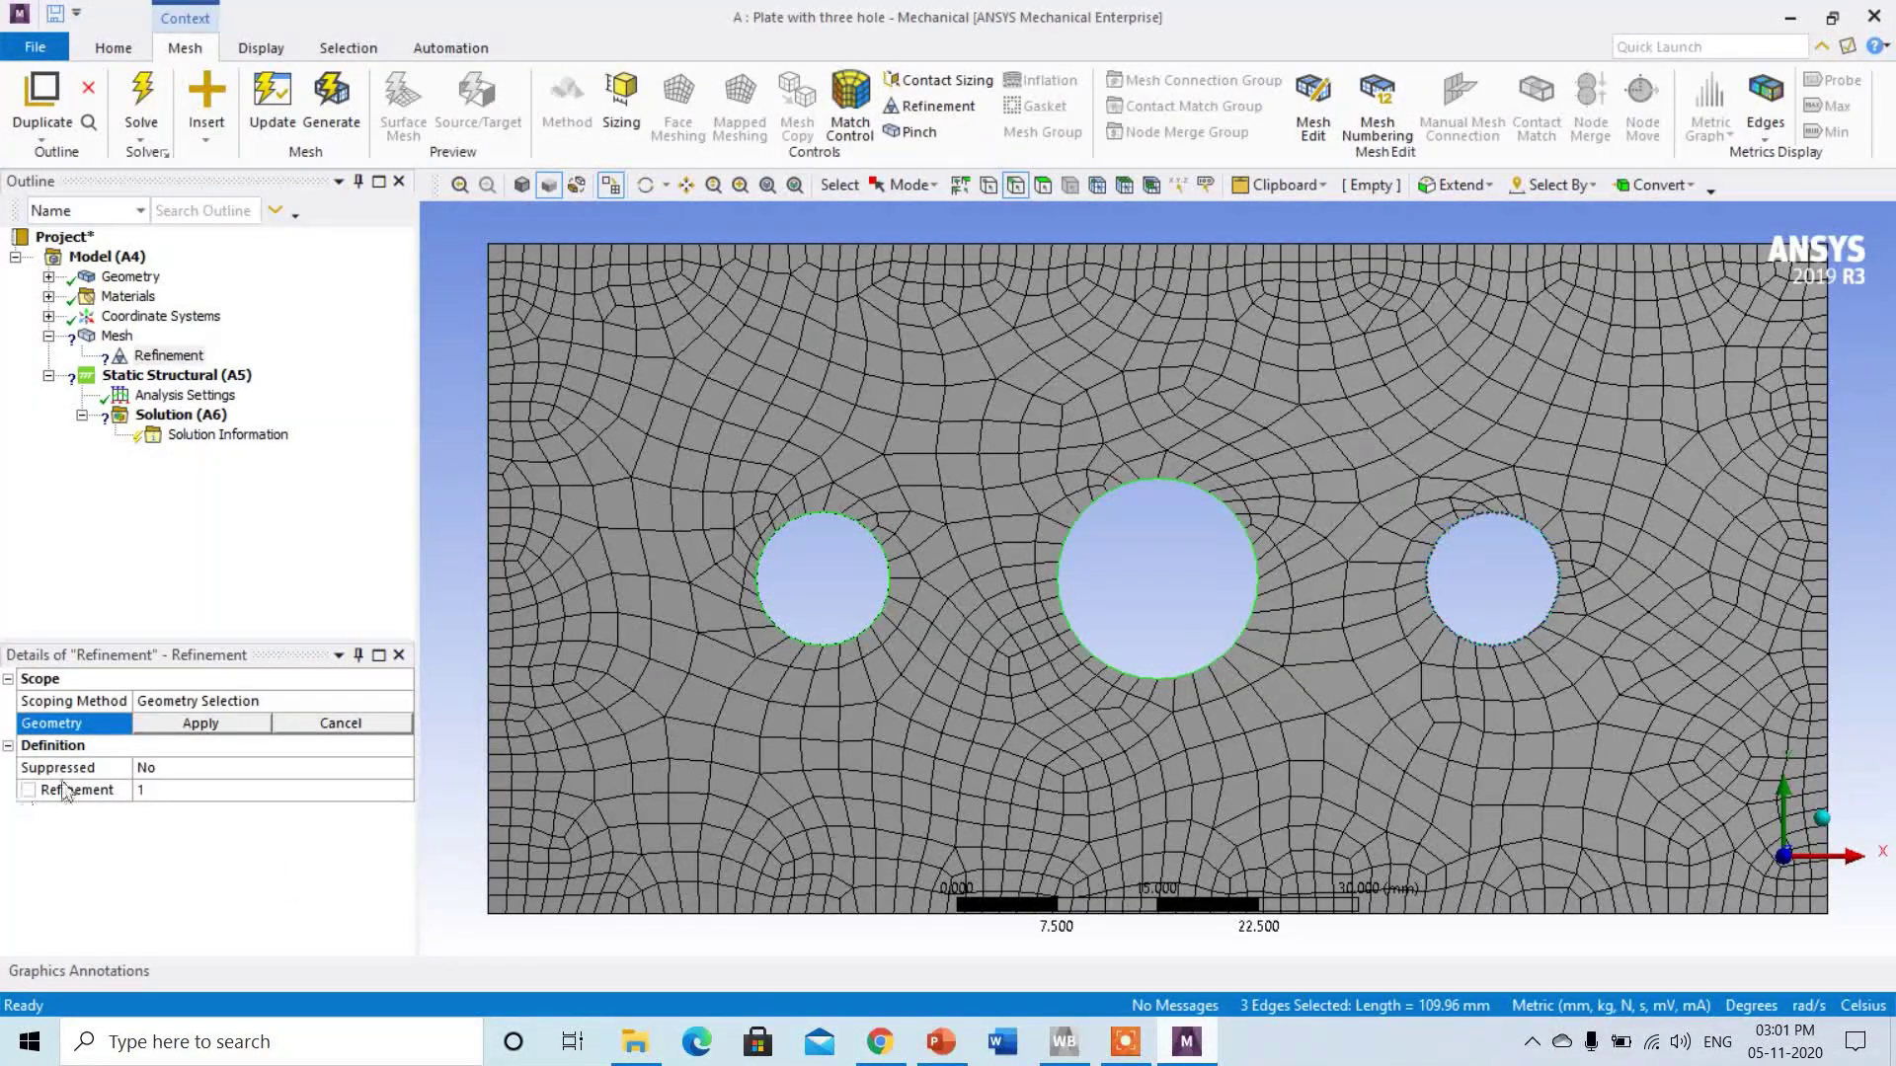
click(185, 729)
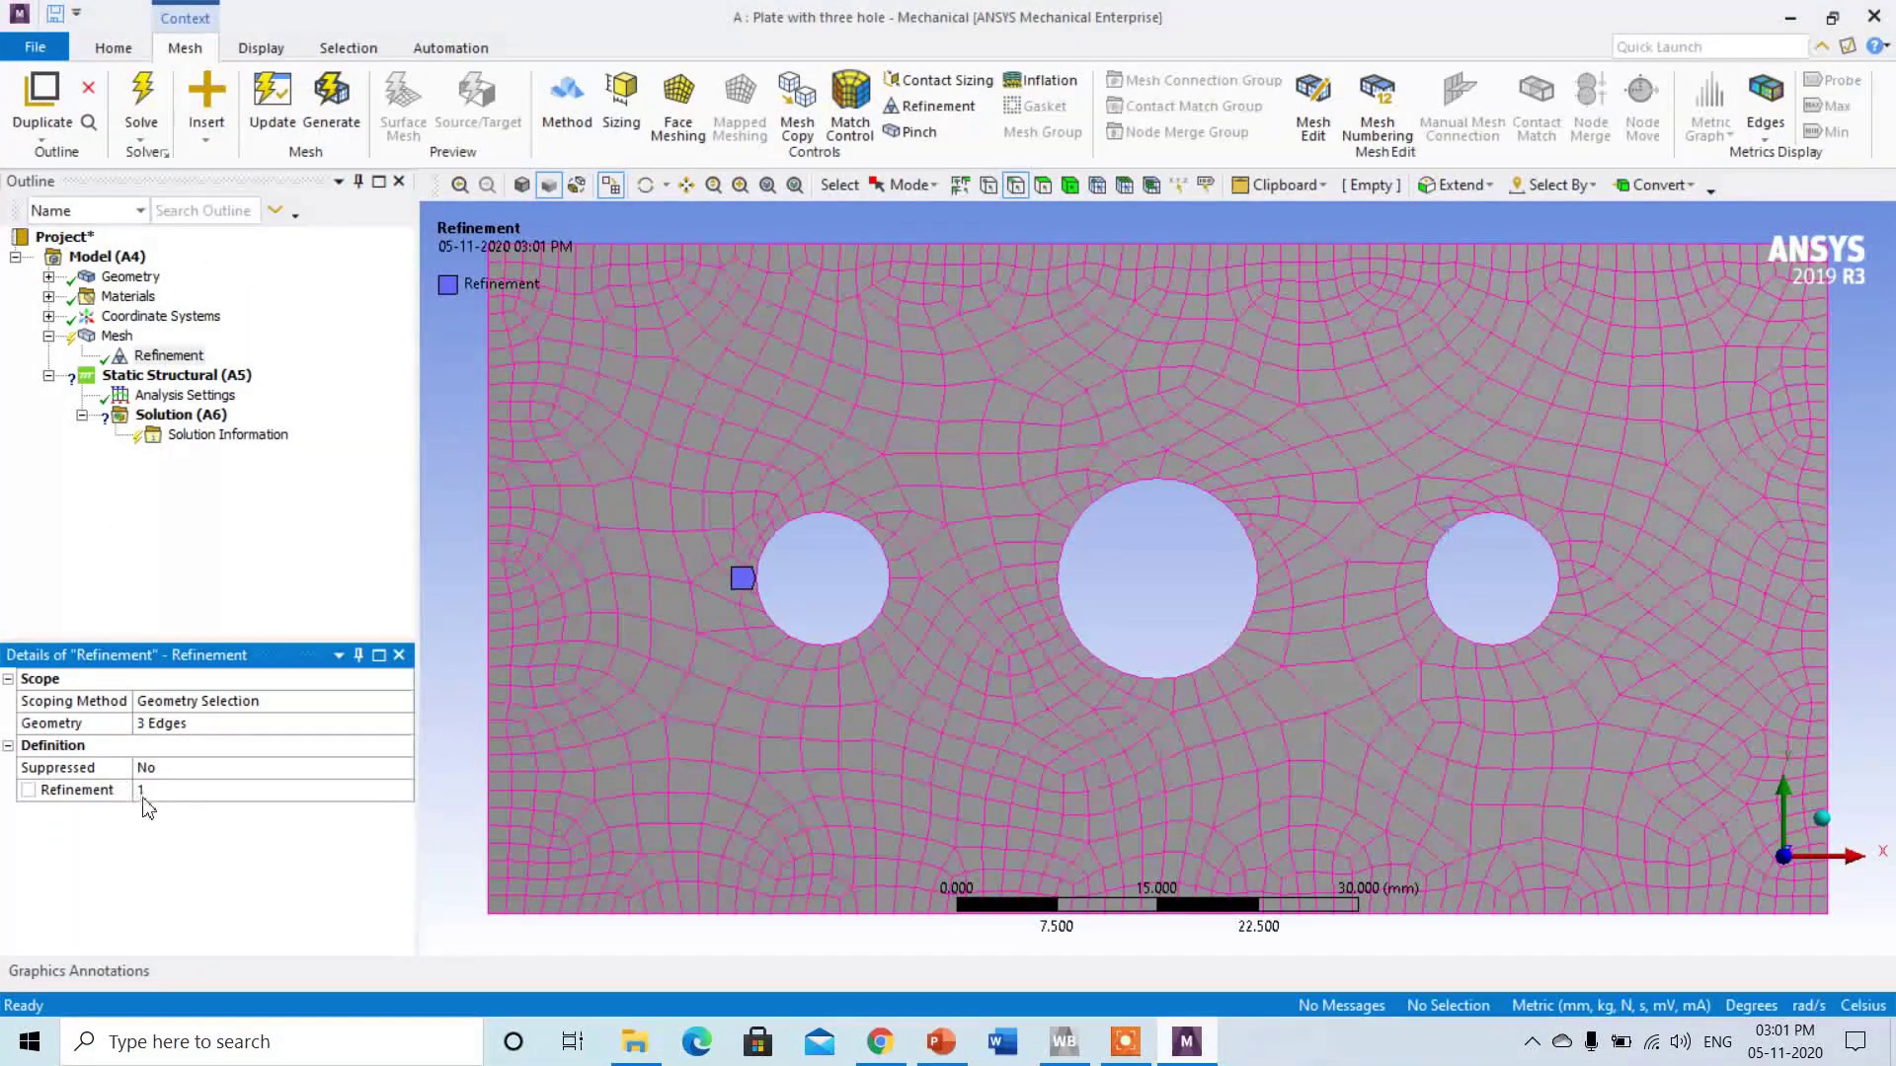
Raise the hole-edge refinement by two levels and regenerate the plate's mesh.
click(182, 795)
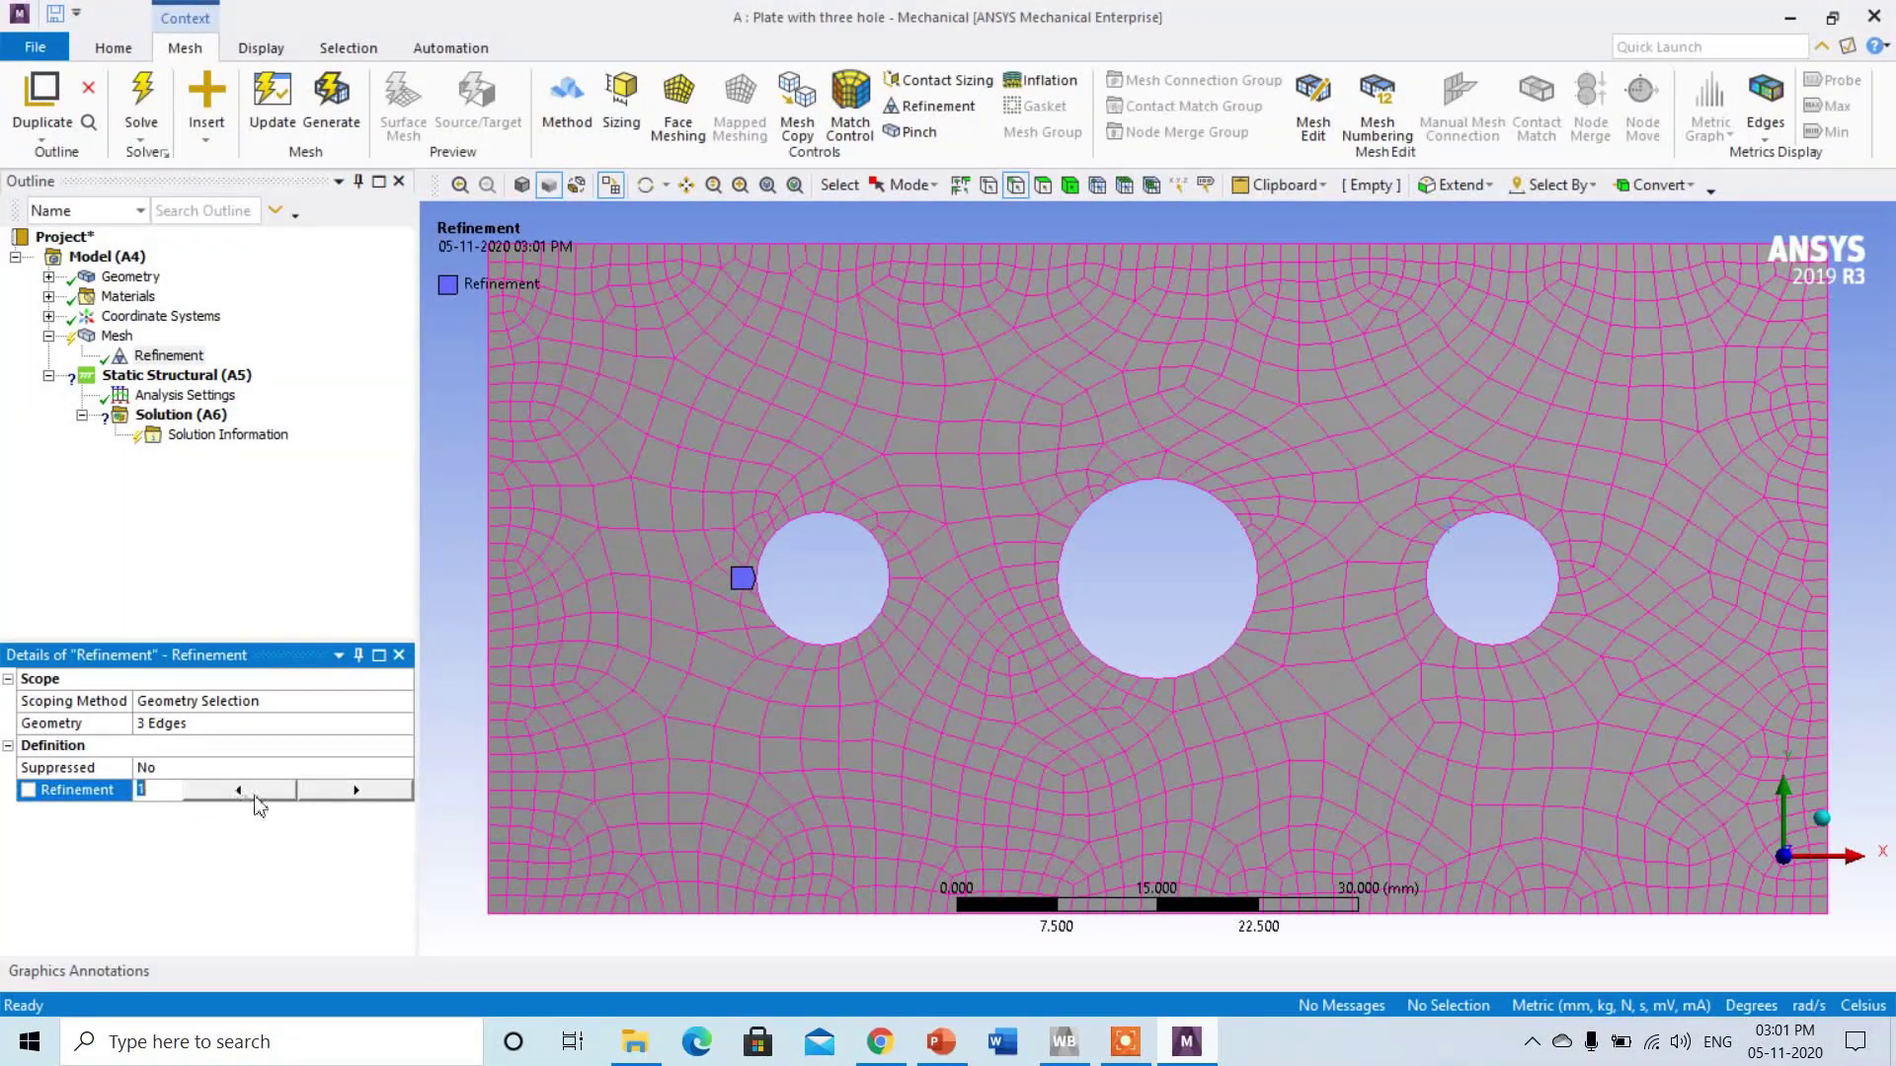
click(336, 796)
click(336, 796)
click(117, 336)
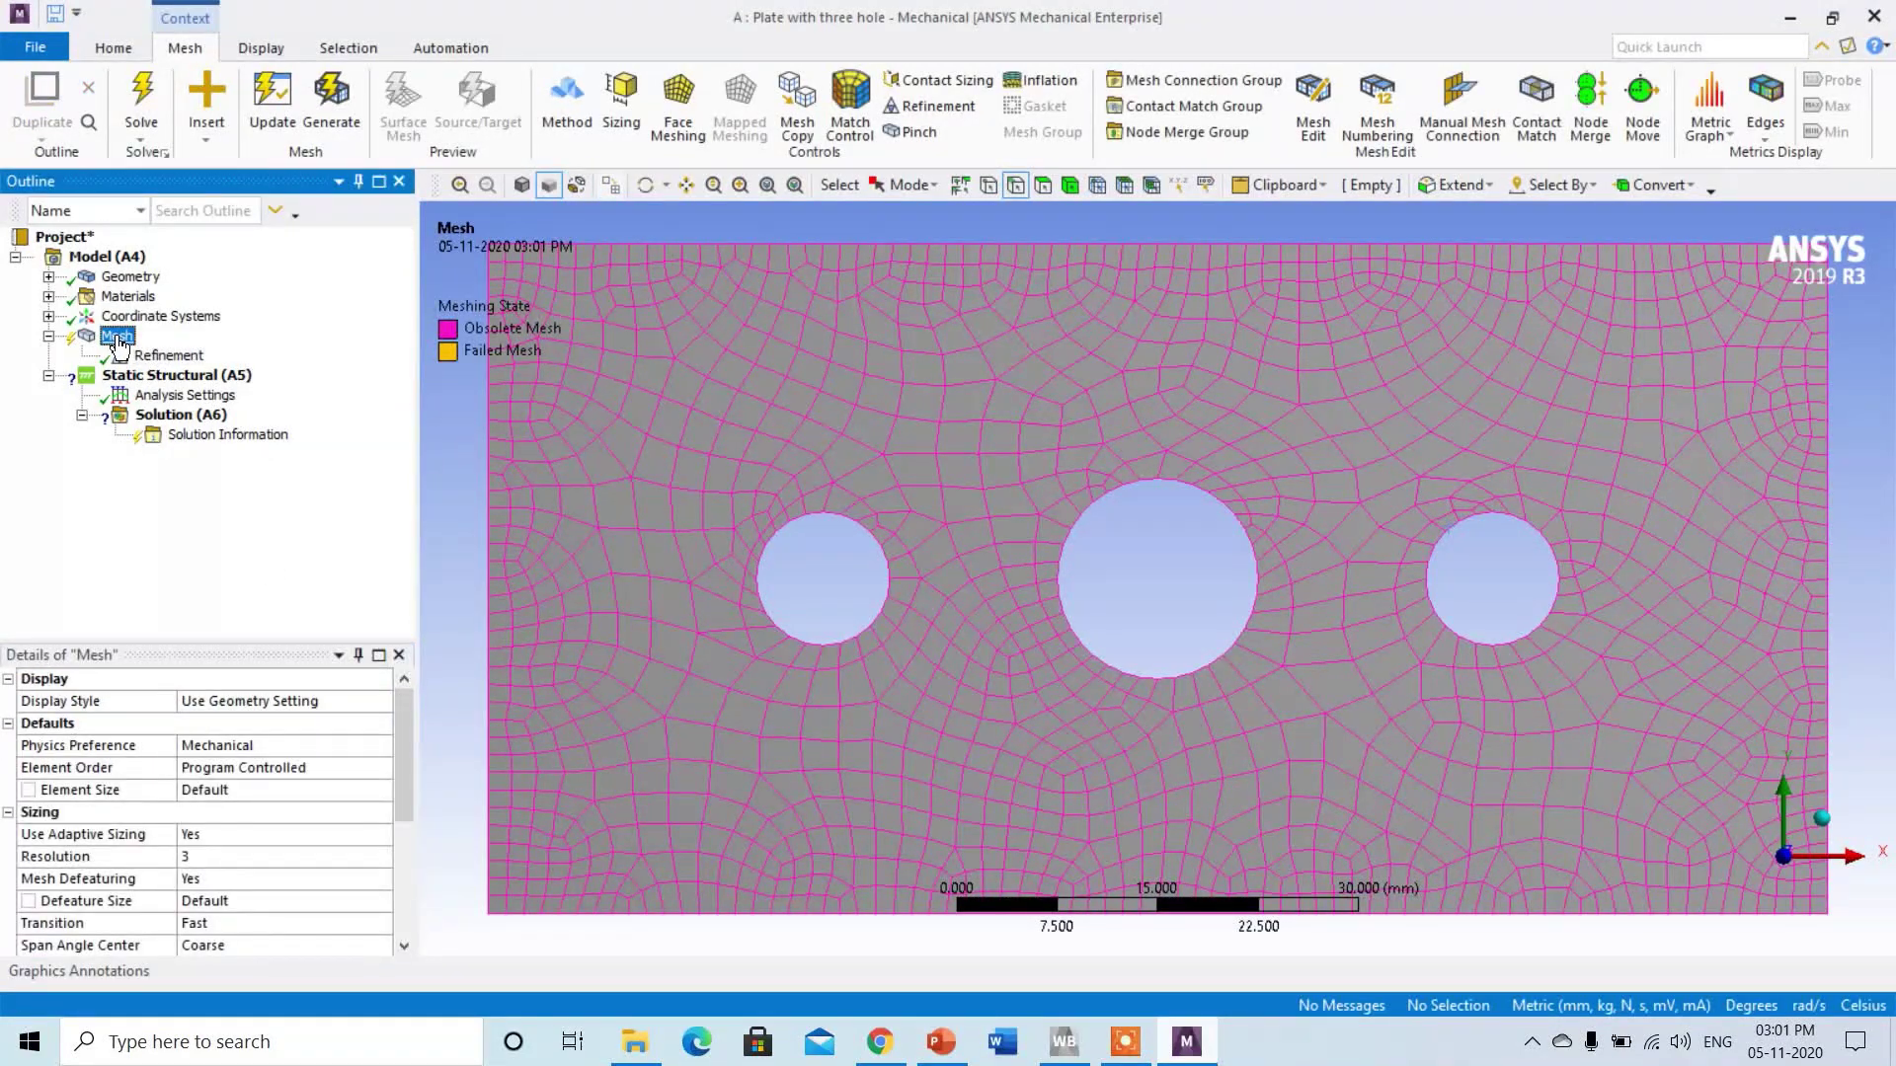
right_click(119, 343)
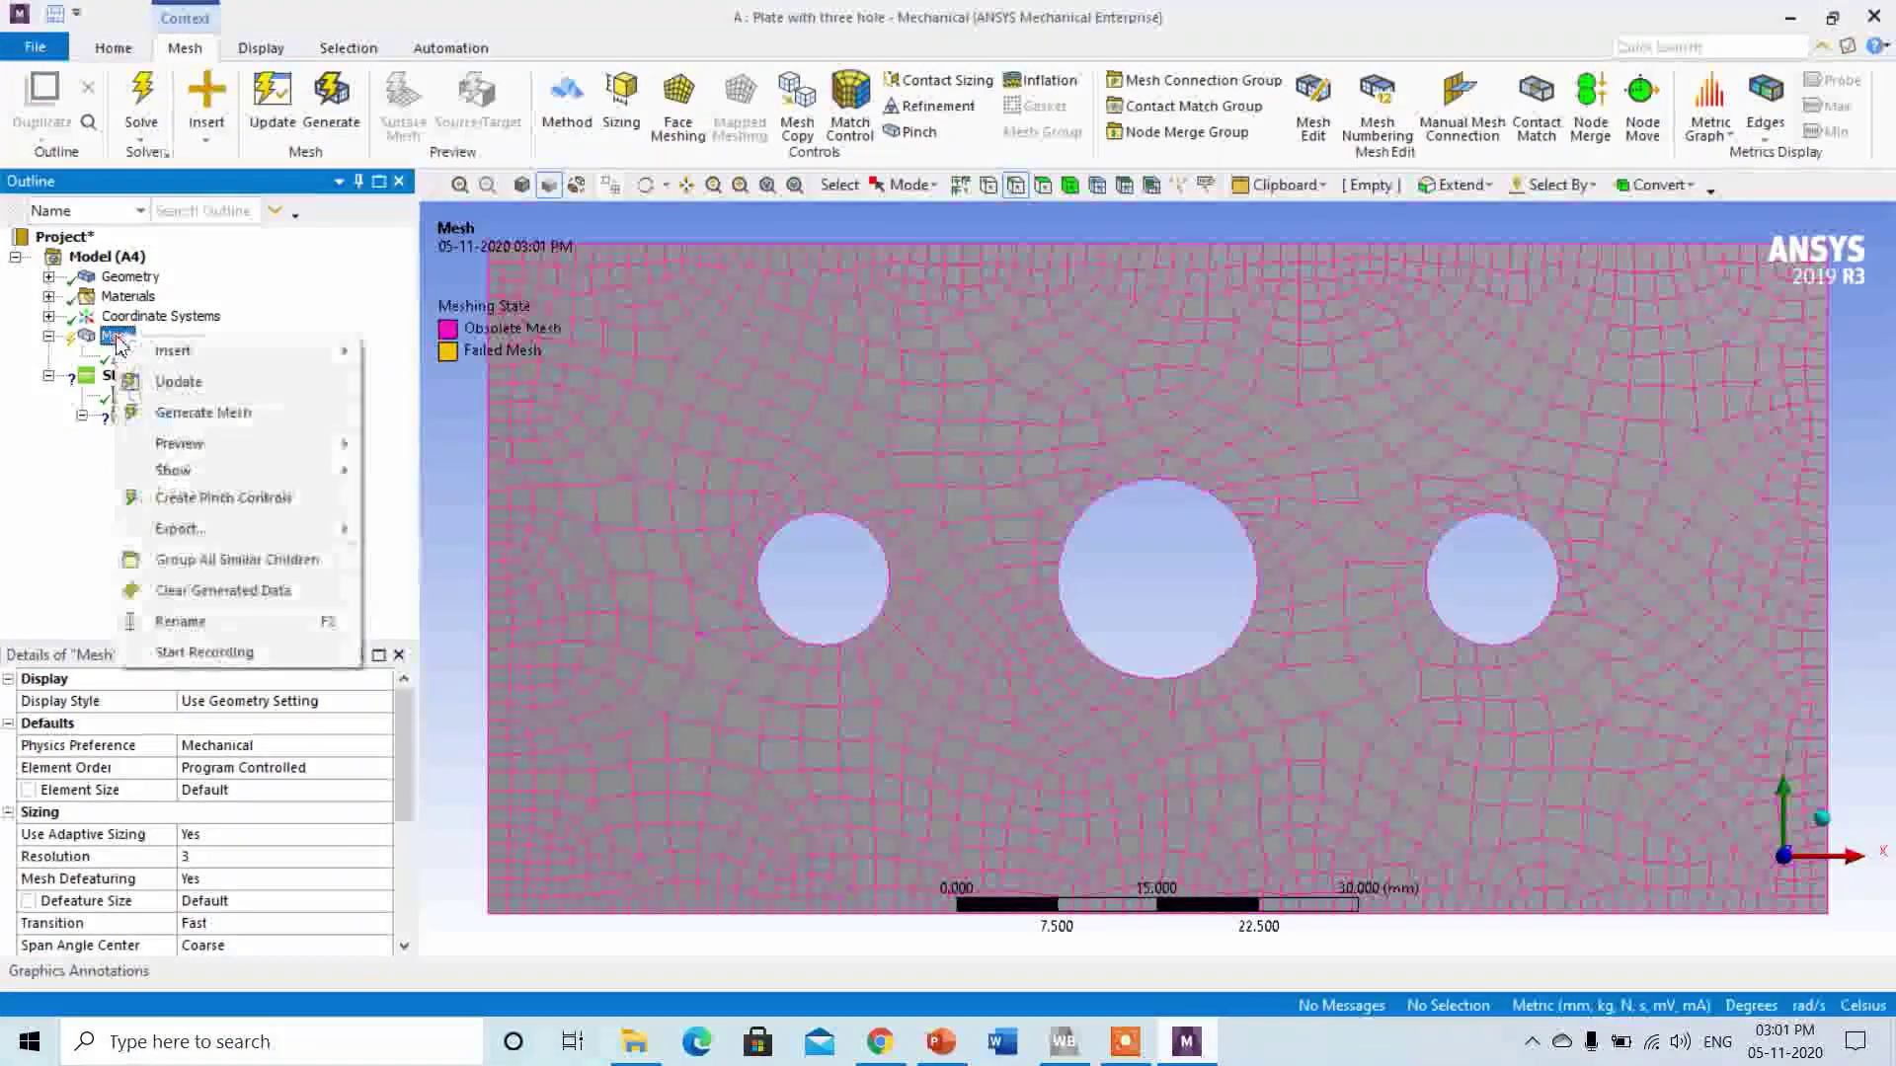
click(220, 413)
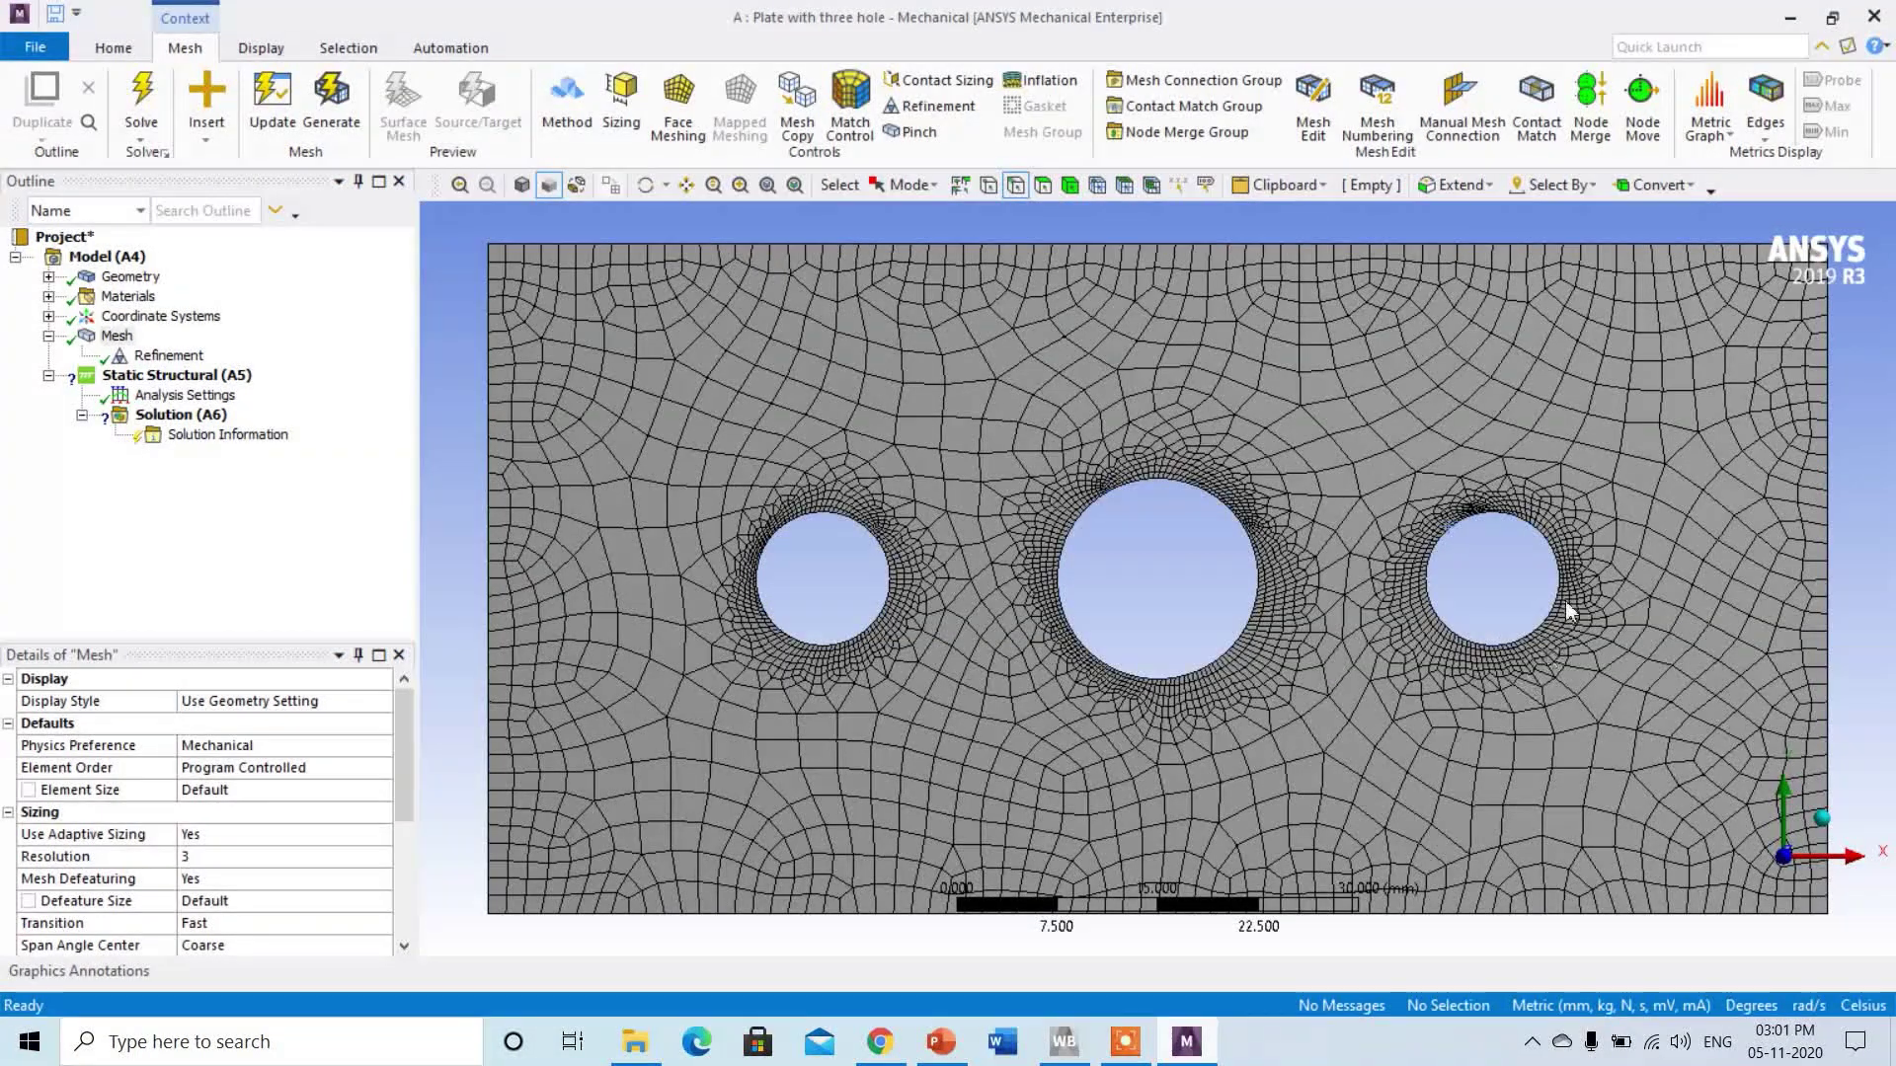
Apply a fixed support to the plate's left vertical edge in the static structural environment.
click(123, 377)
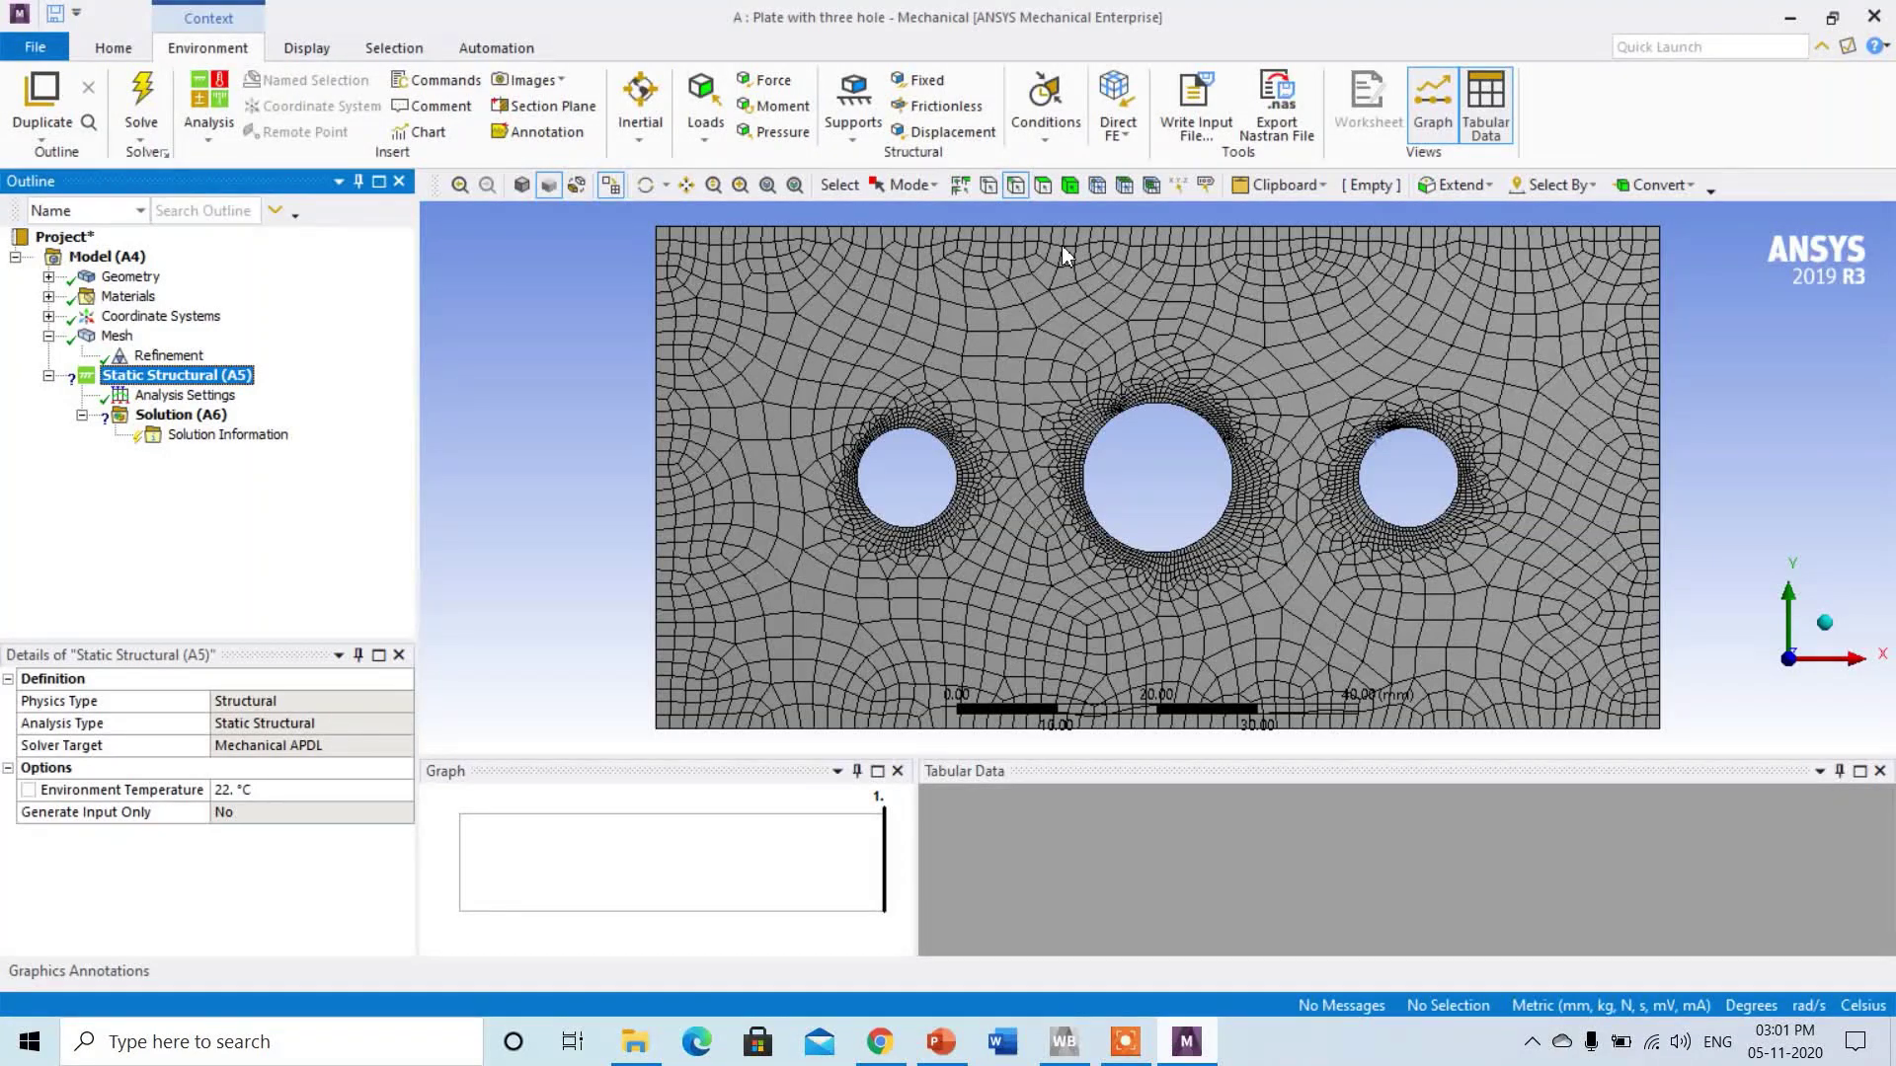
click(657, 442)
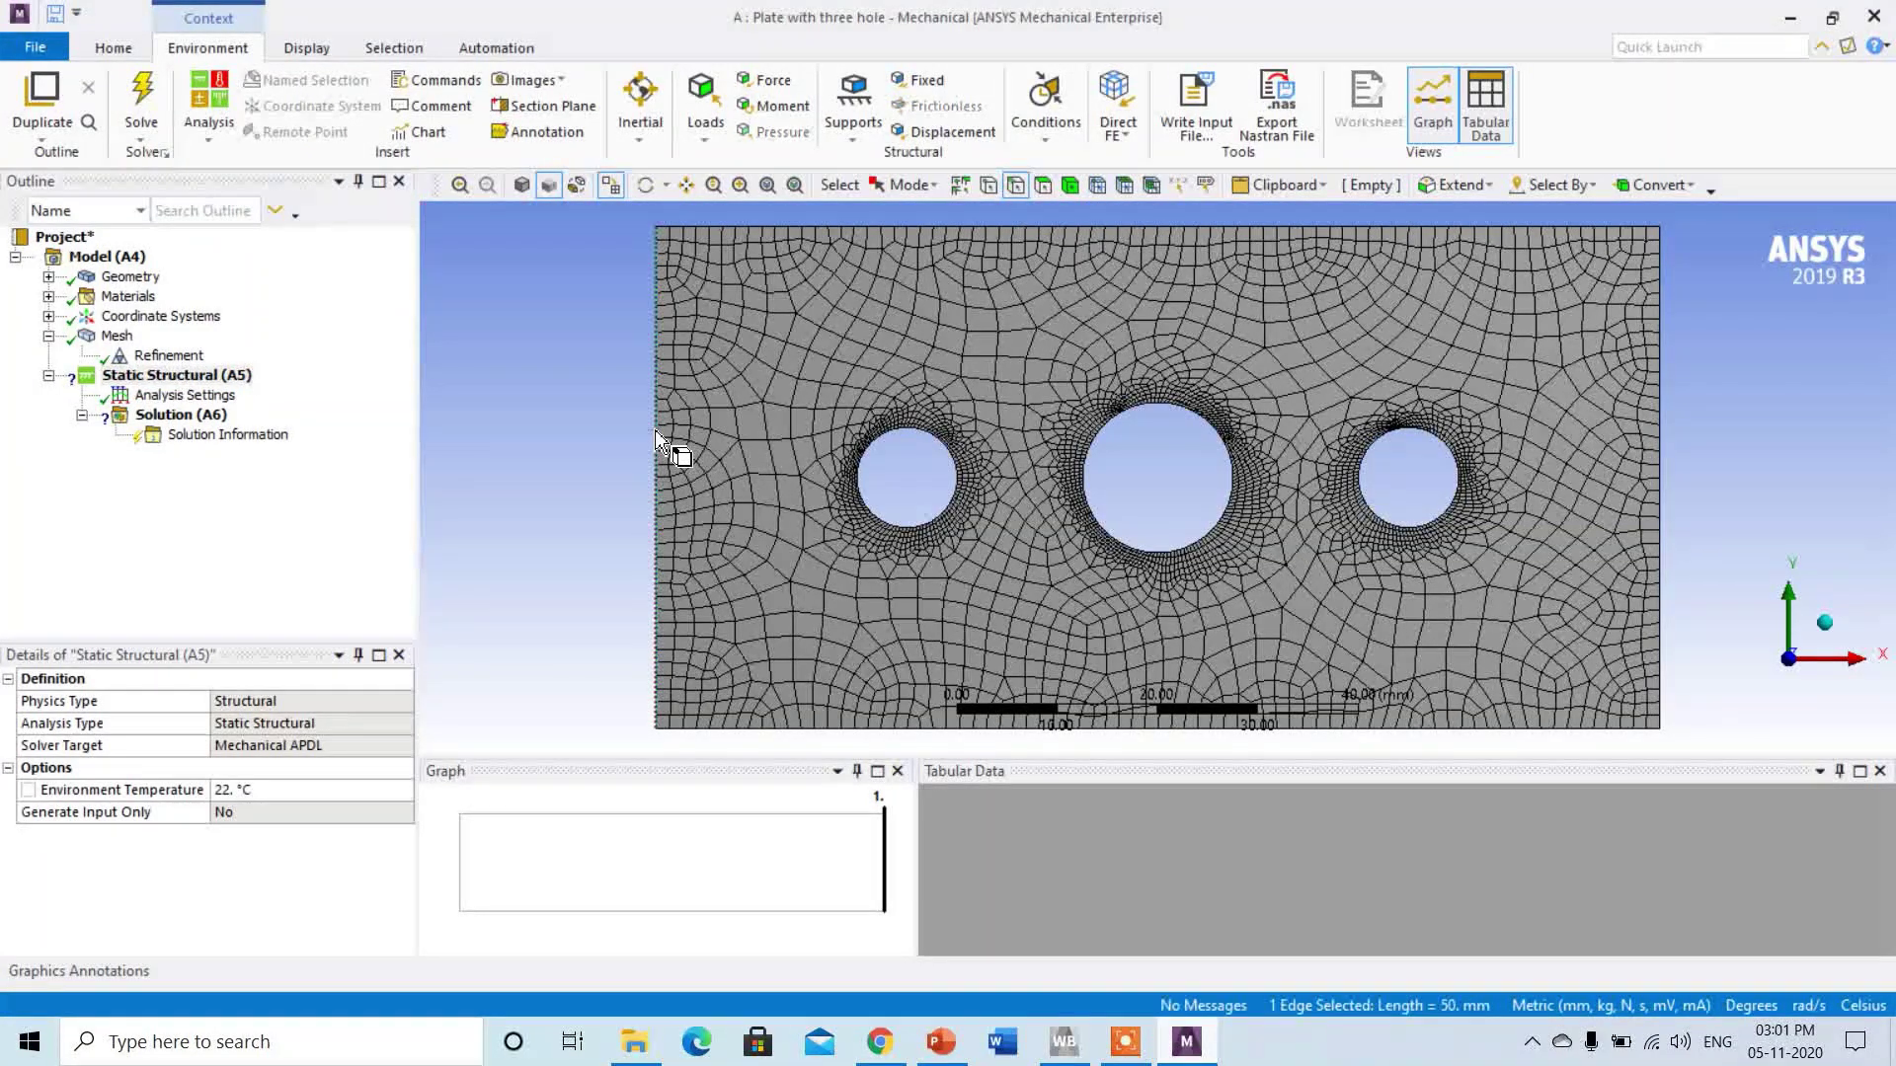
click(225, 377)
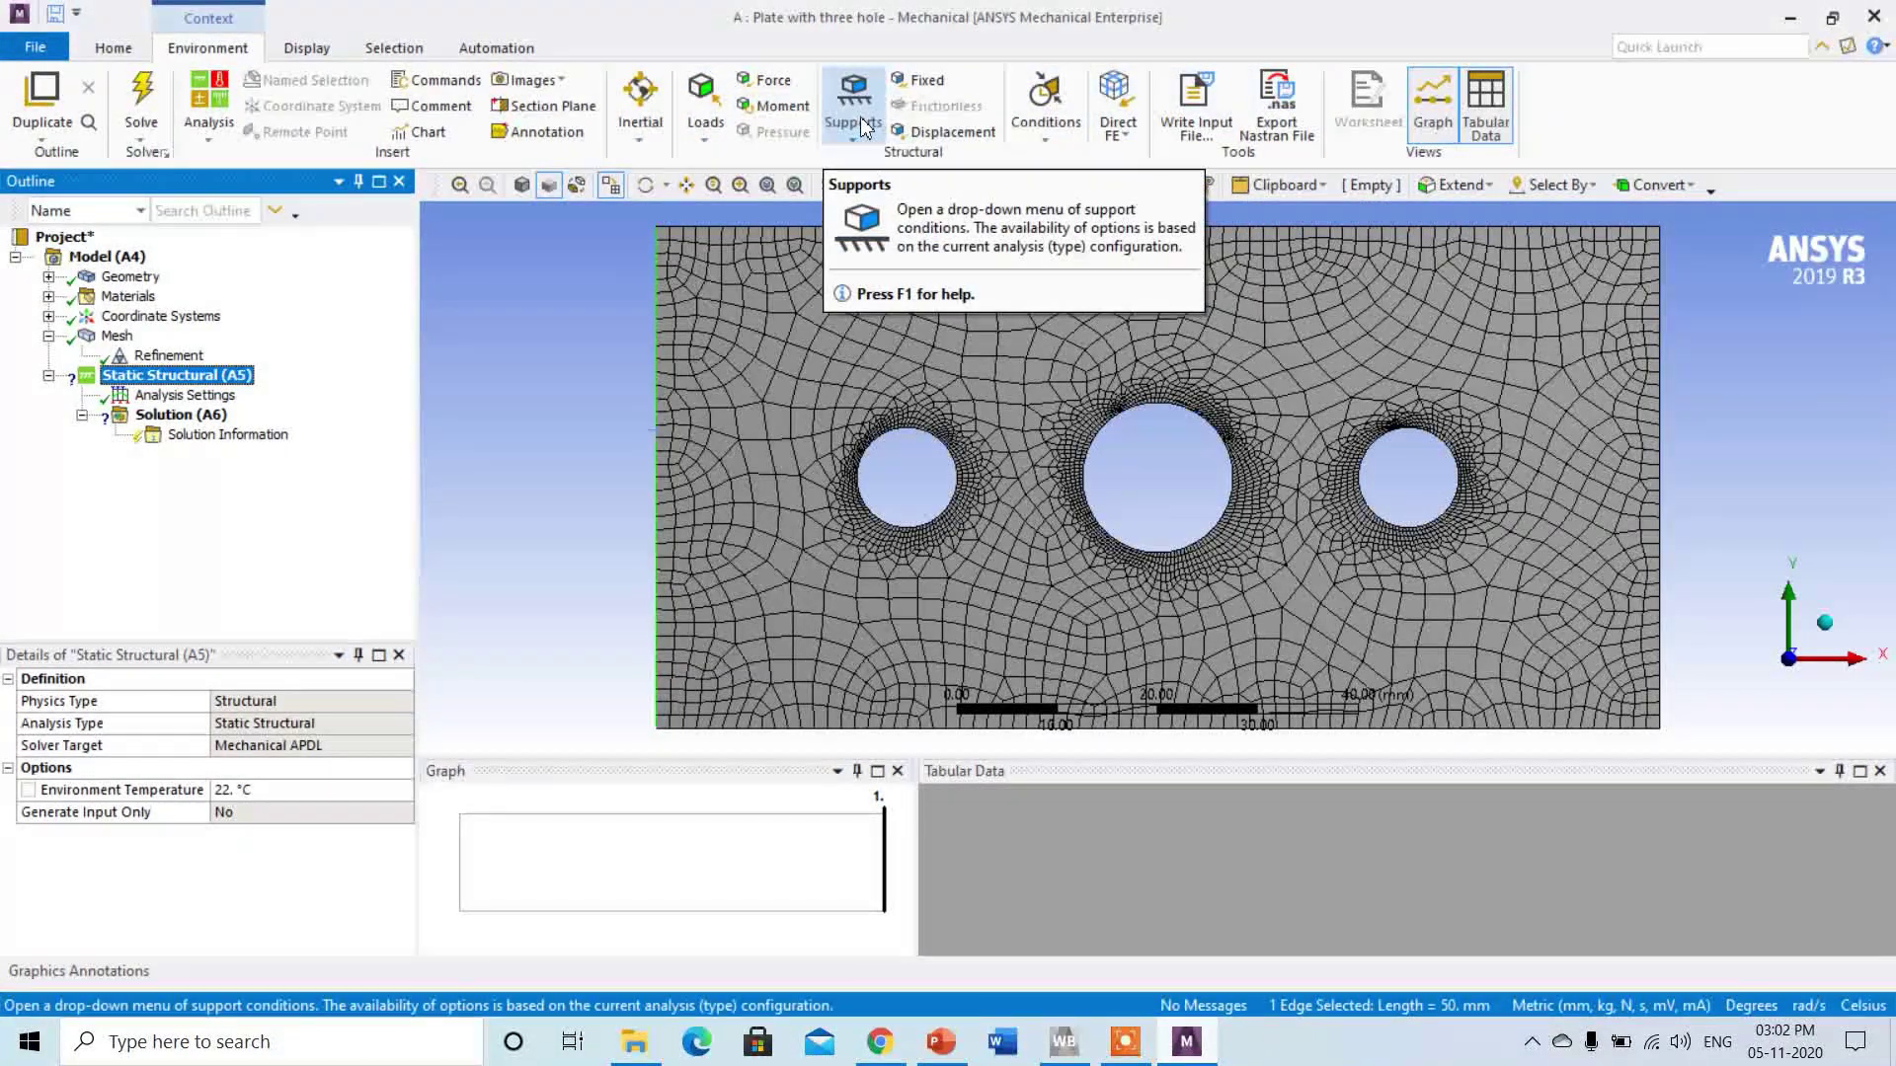
click(928, 85)
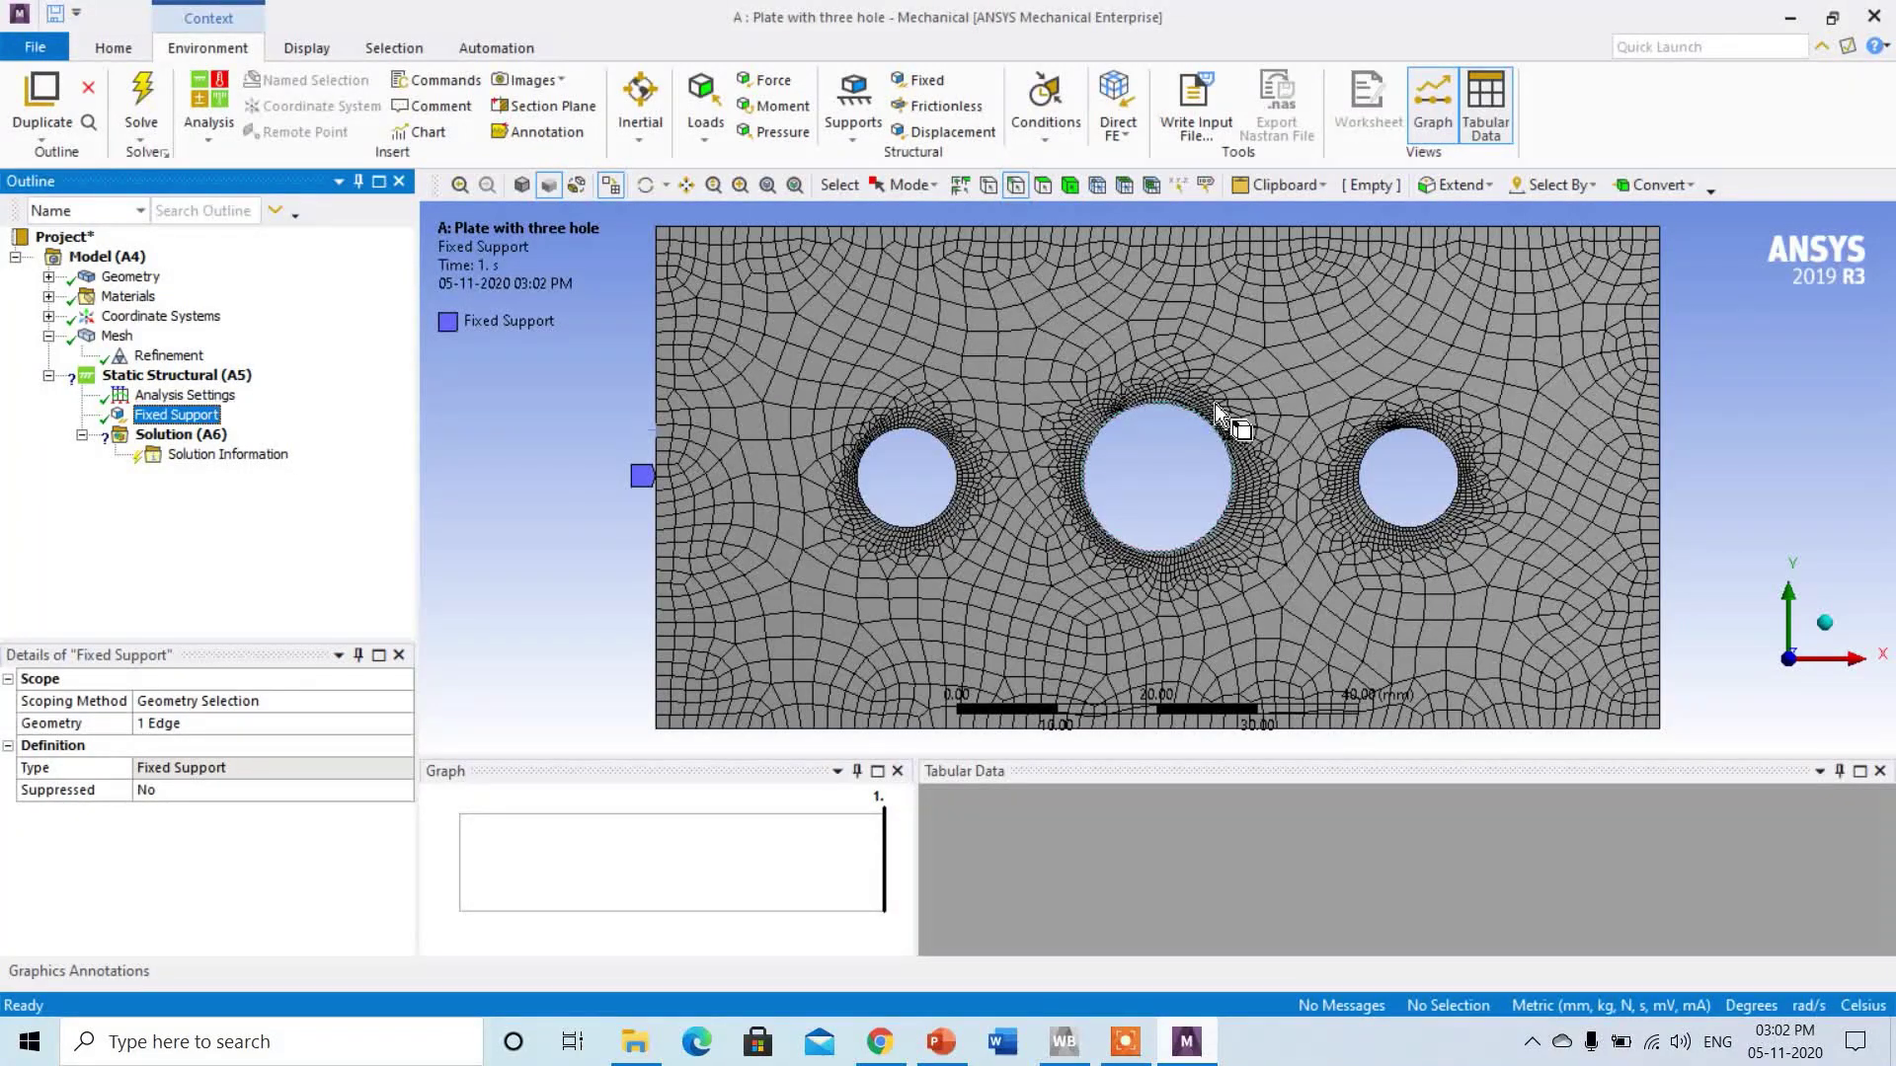
Apply a force to the plate's right vertical edge, defined by components with an X component of -1000 N.
click(1661, 427)
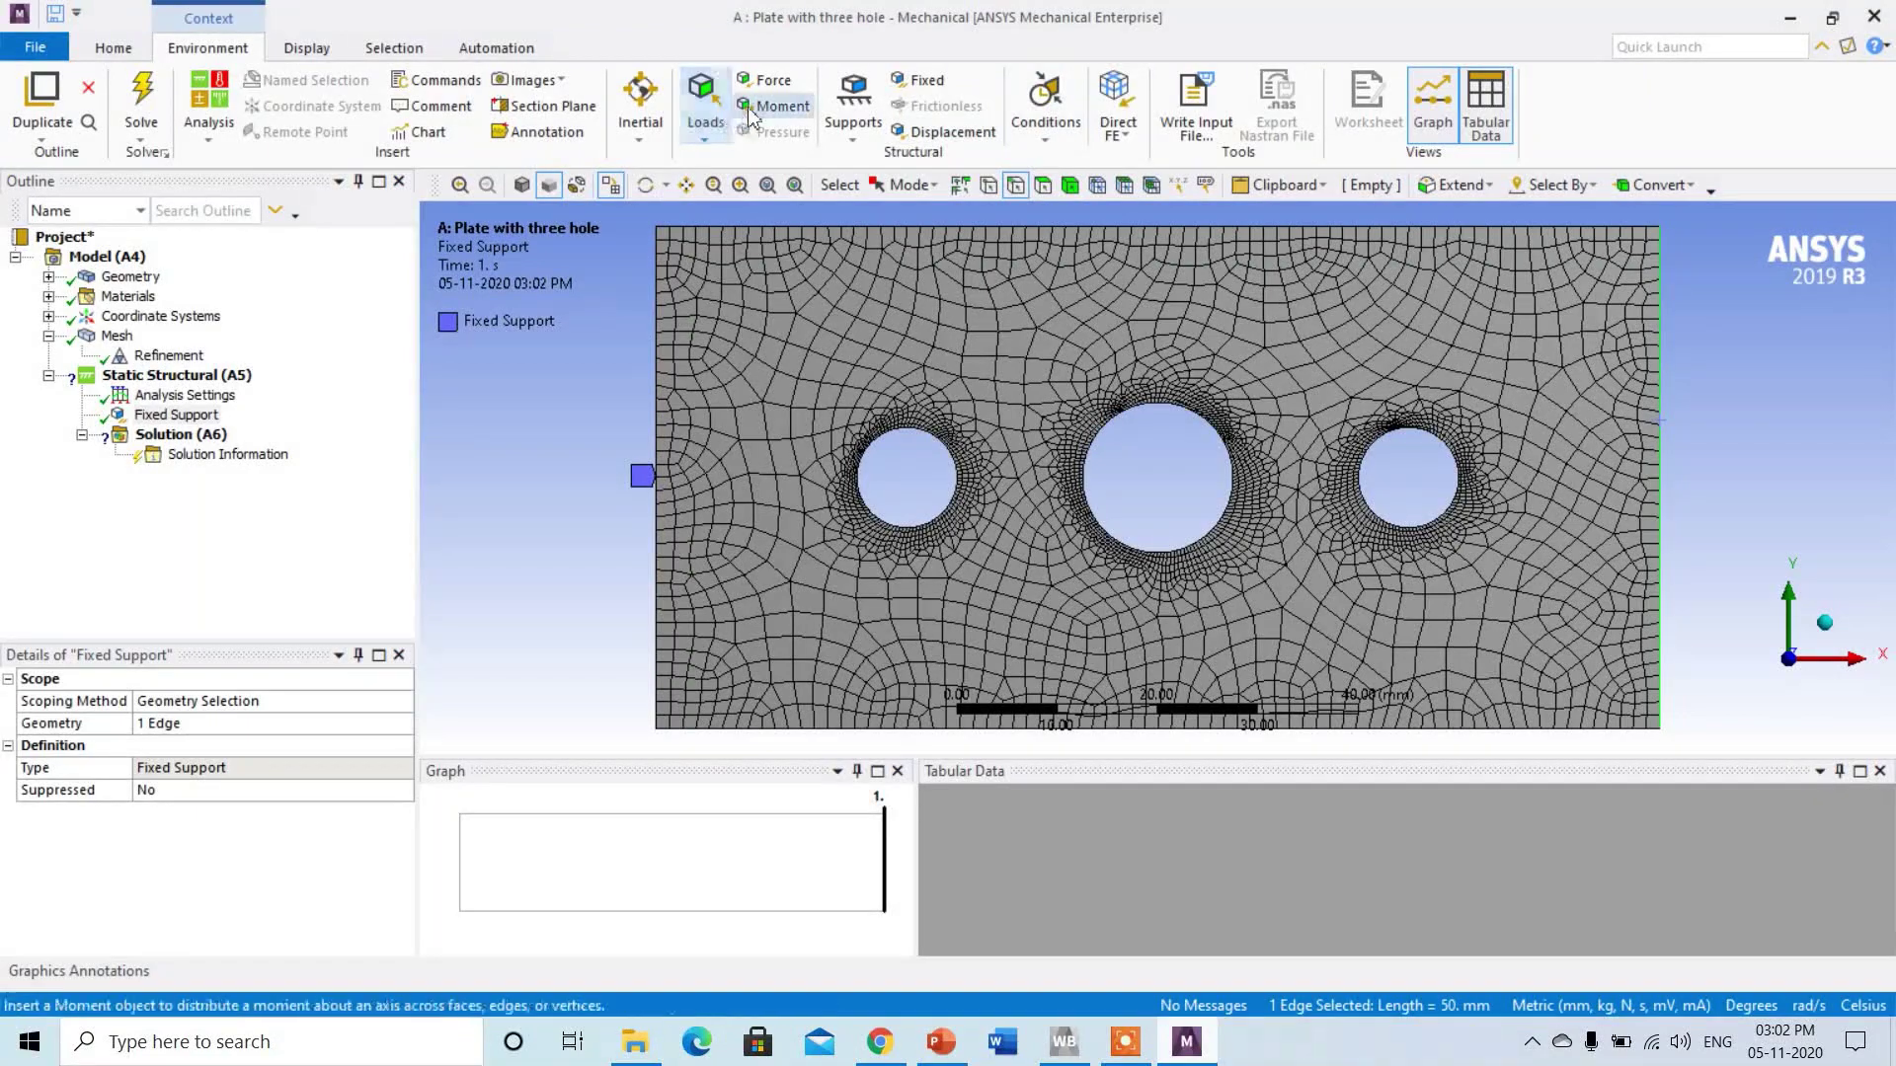
click(773, 81)
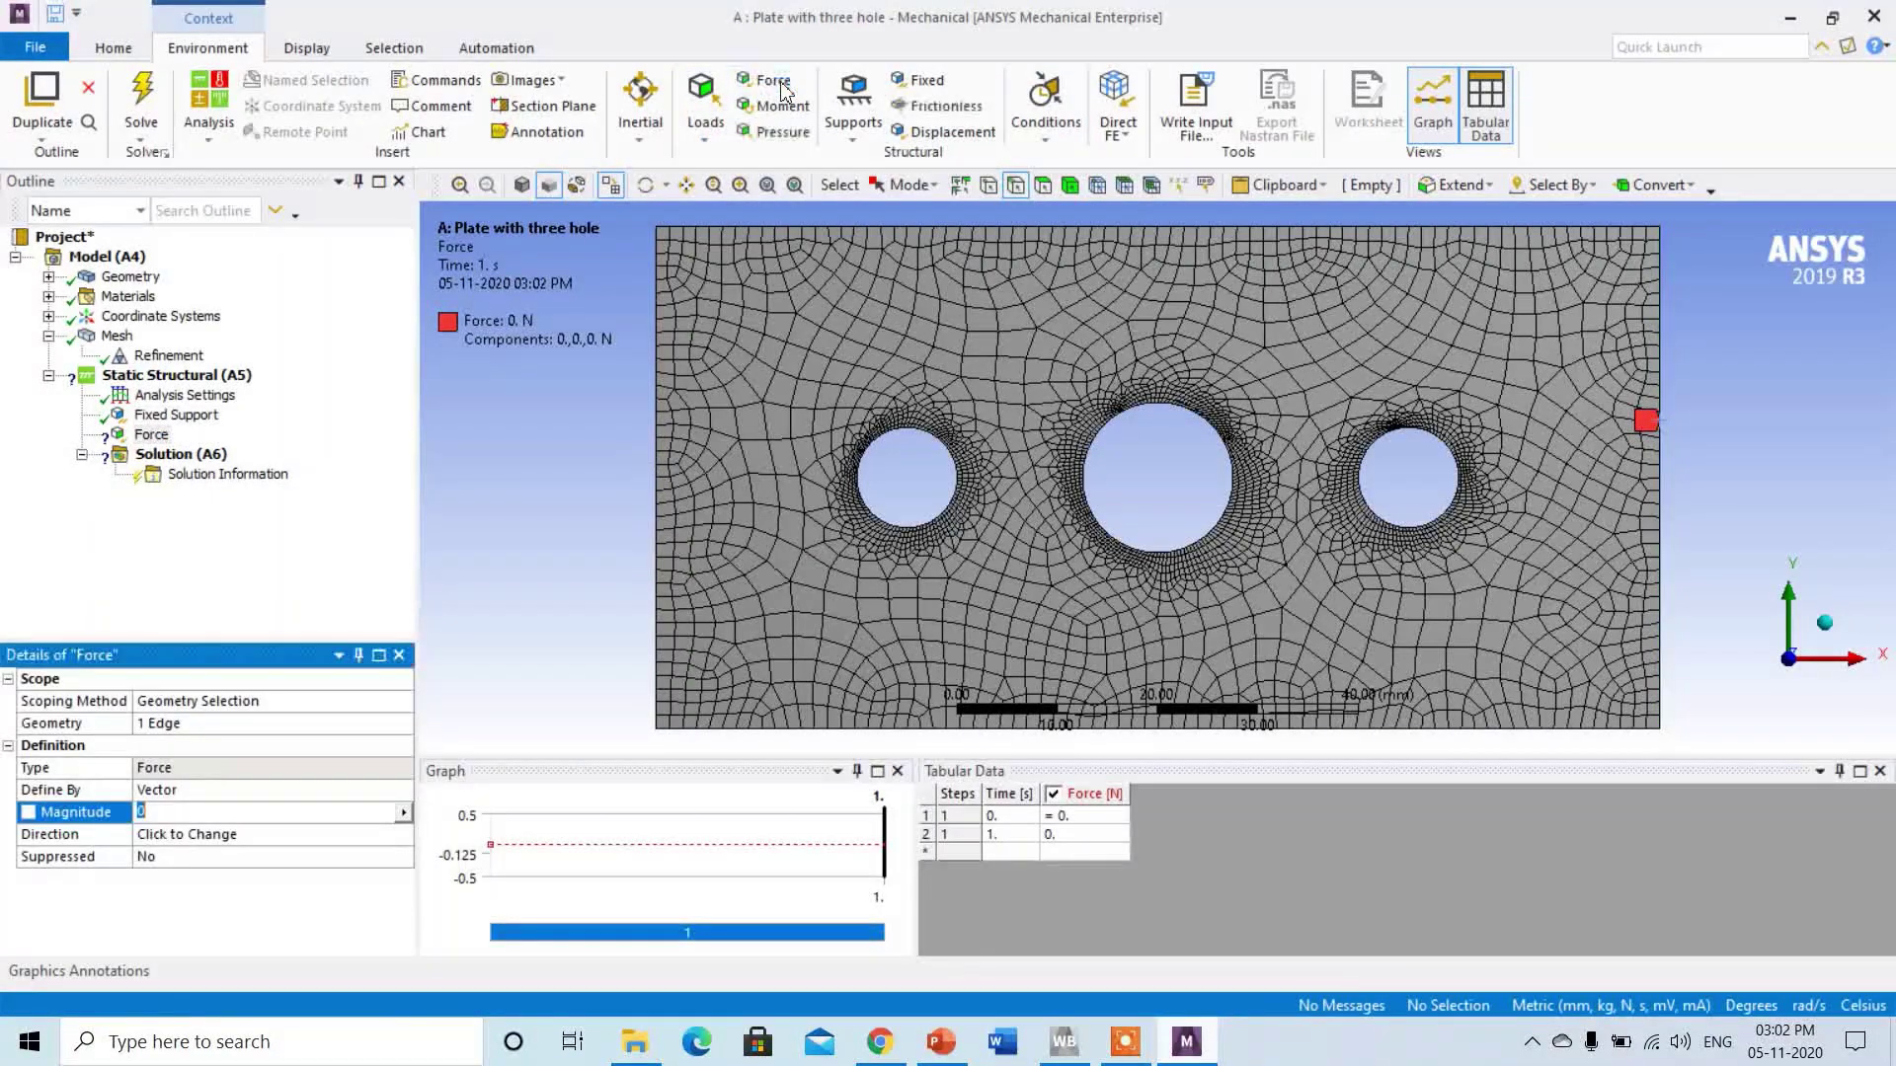
click(380, 790)
click(402, 790)
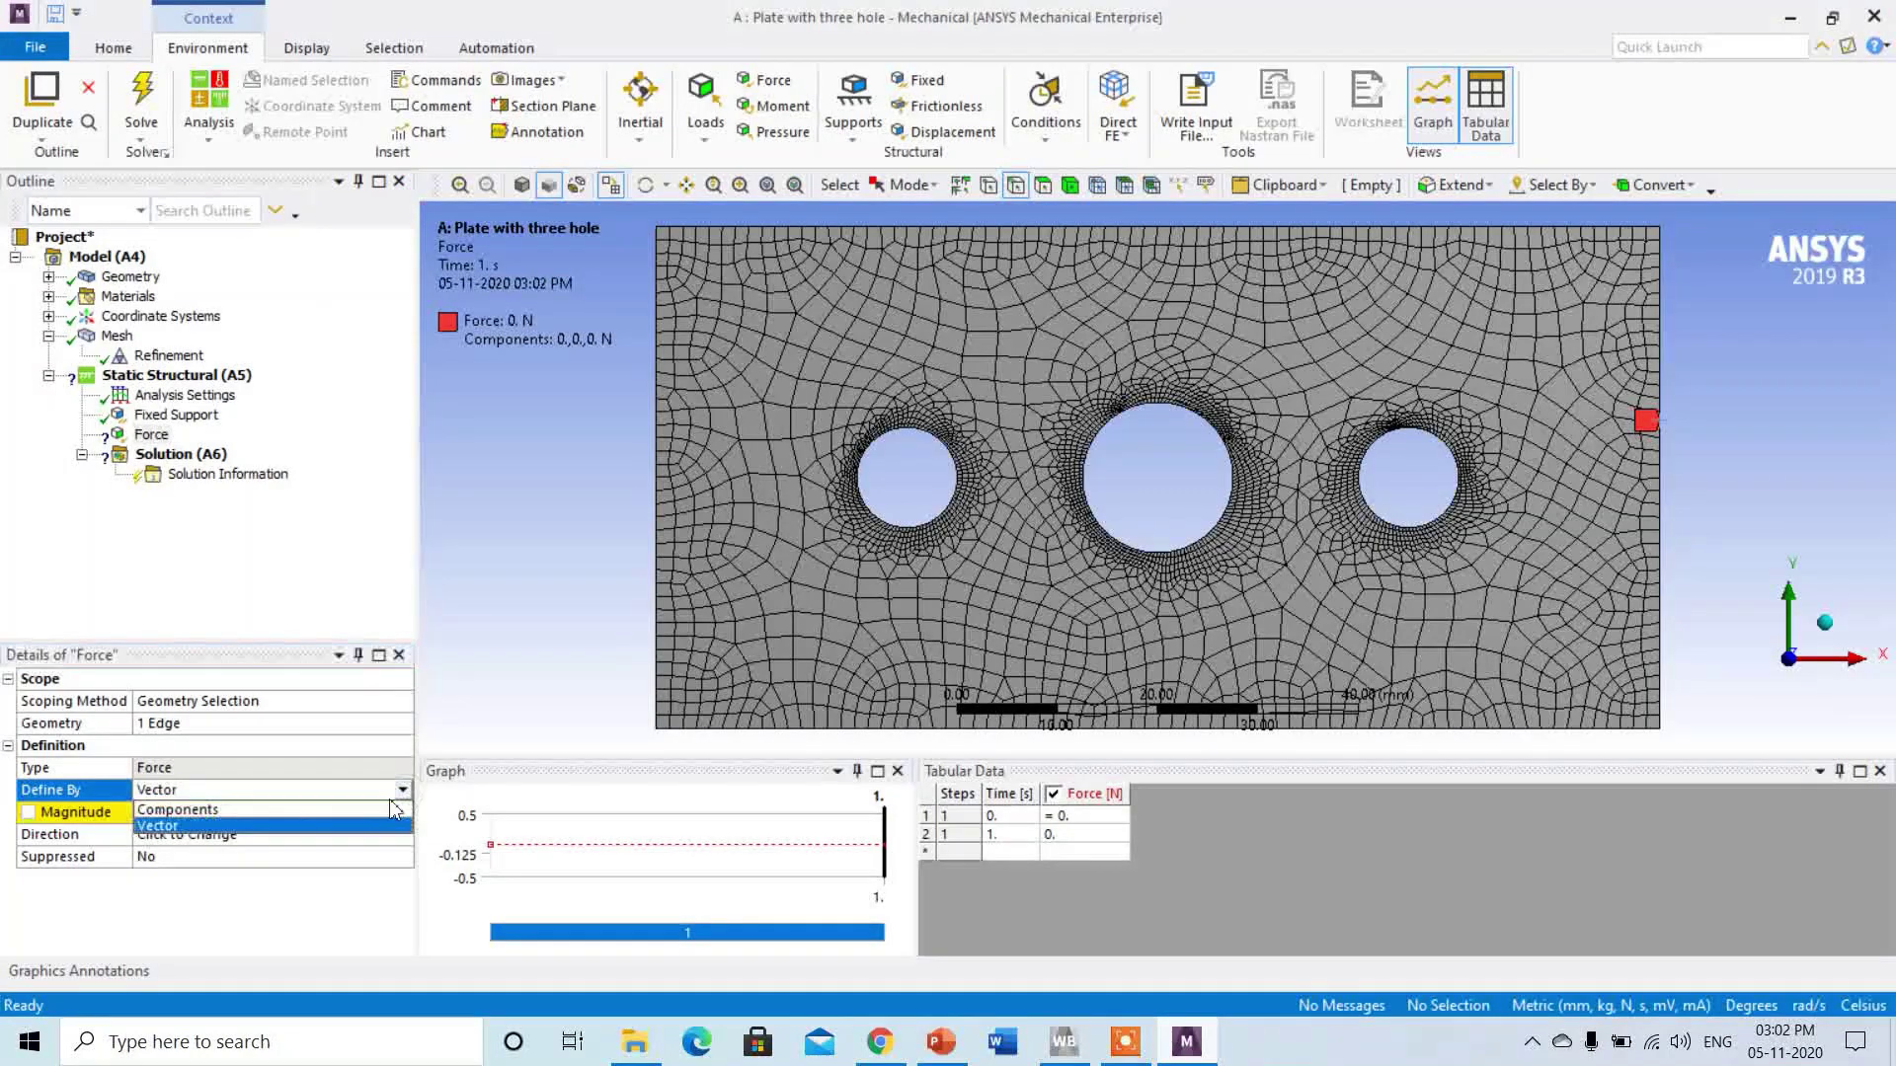
click(368, 811)
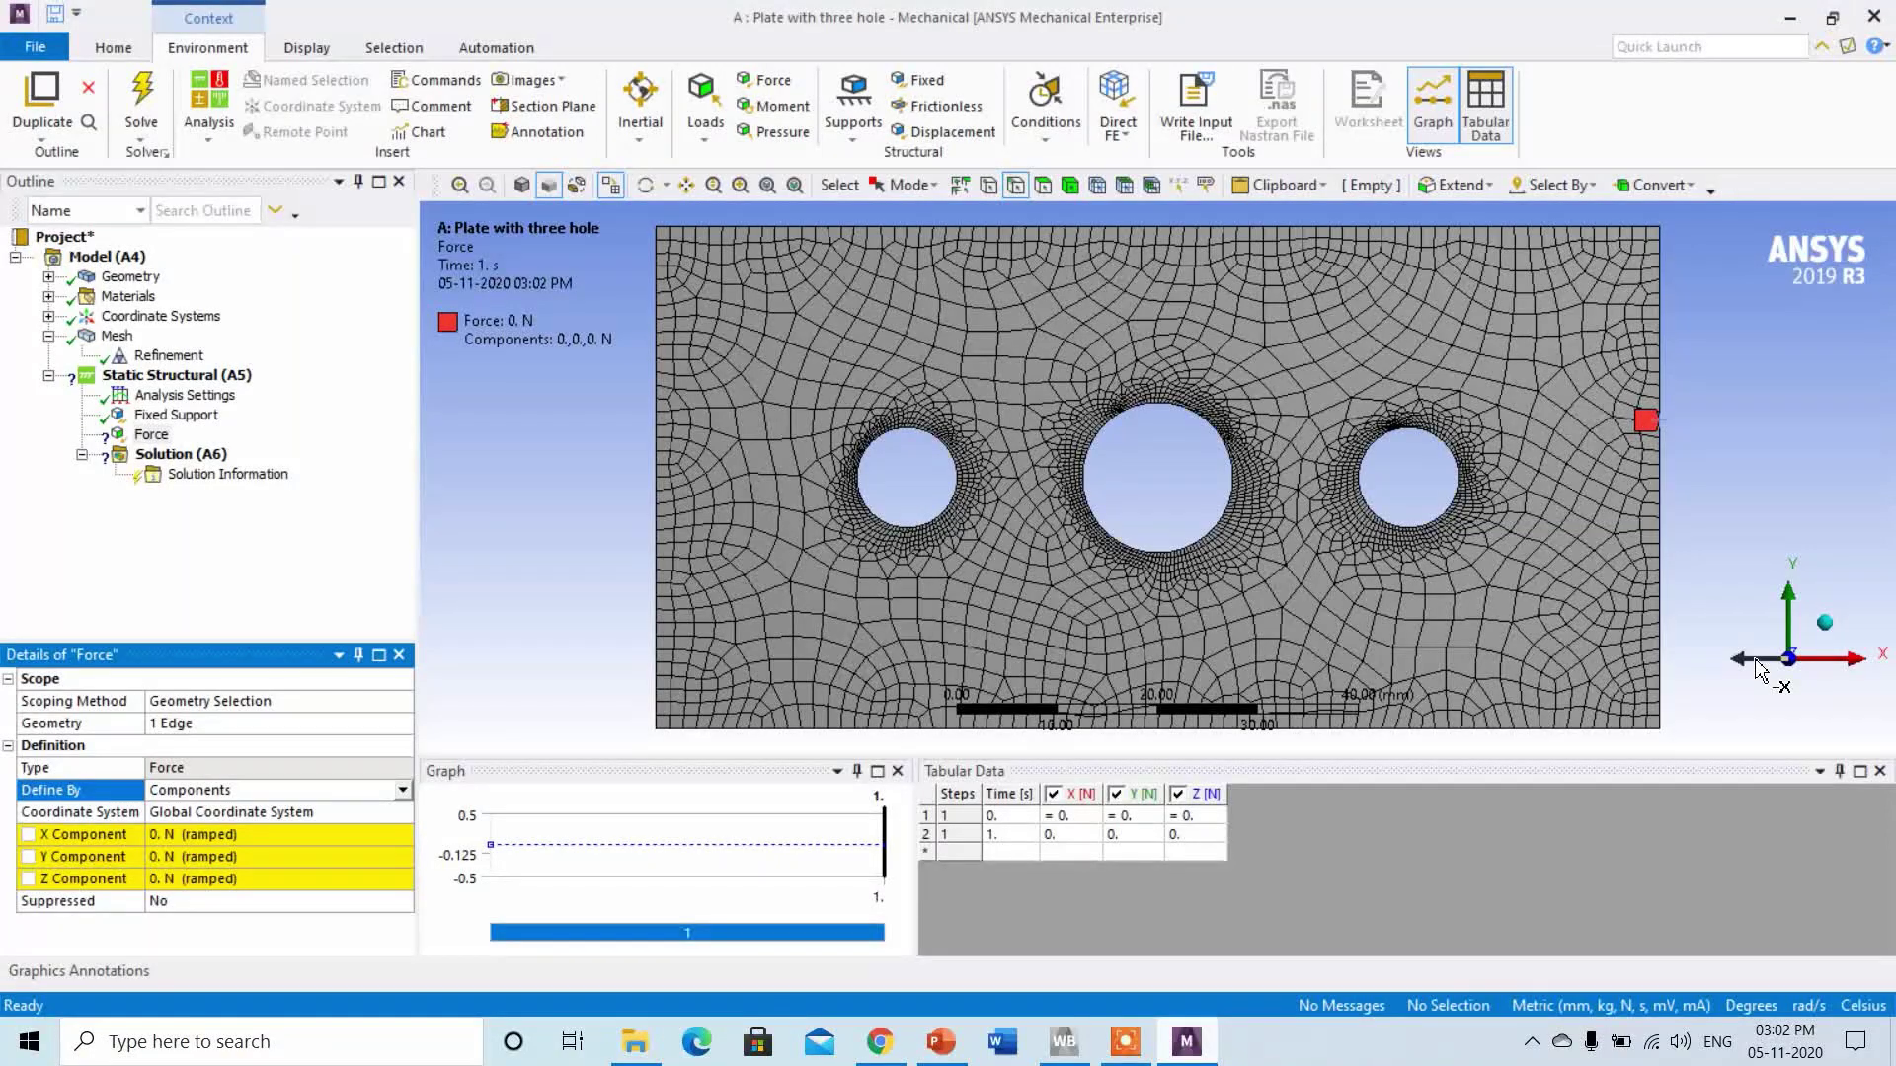
click(328, 834)
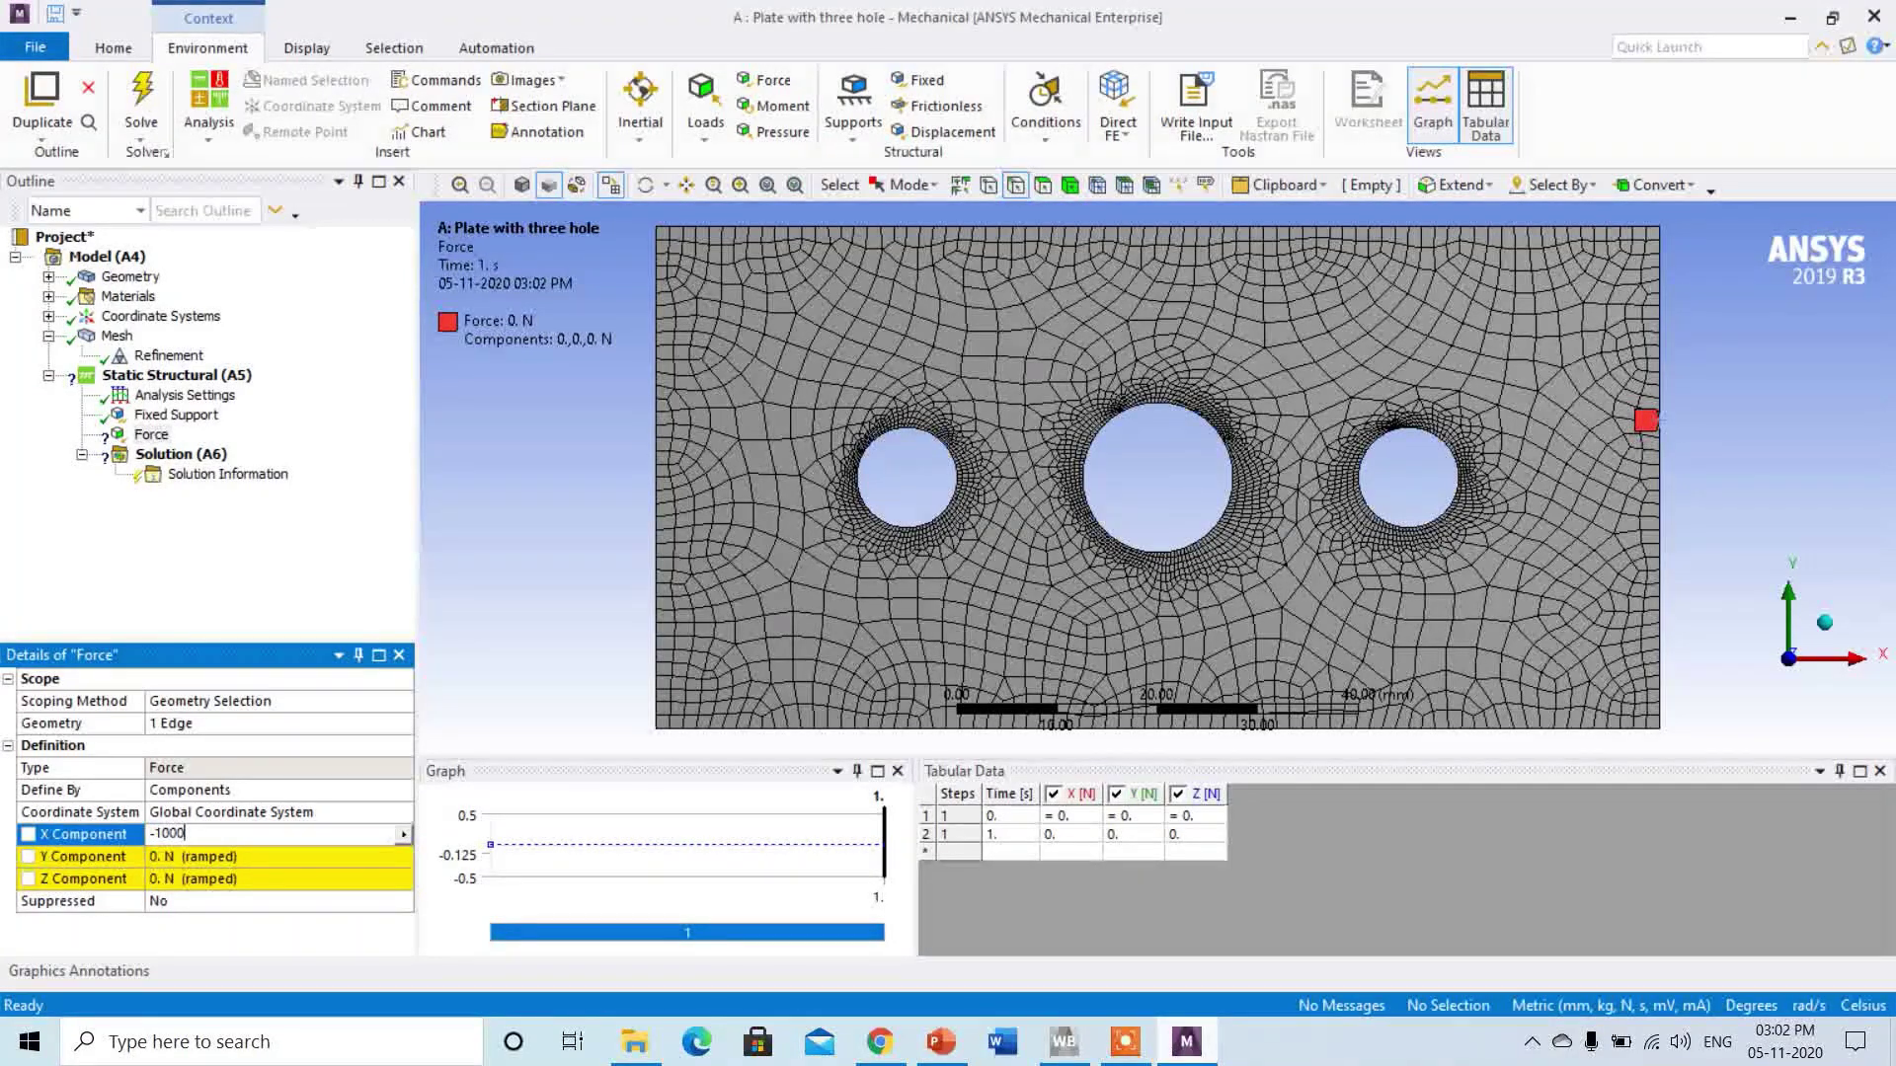
key(Return)
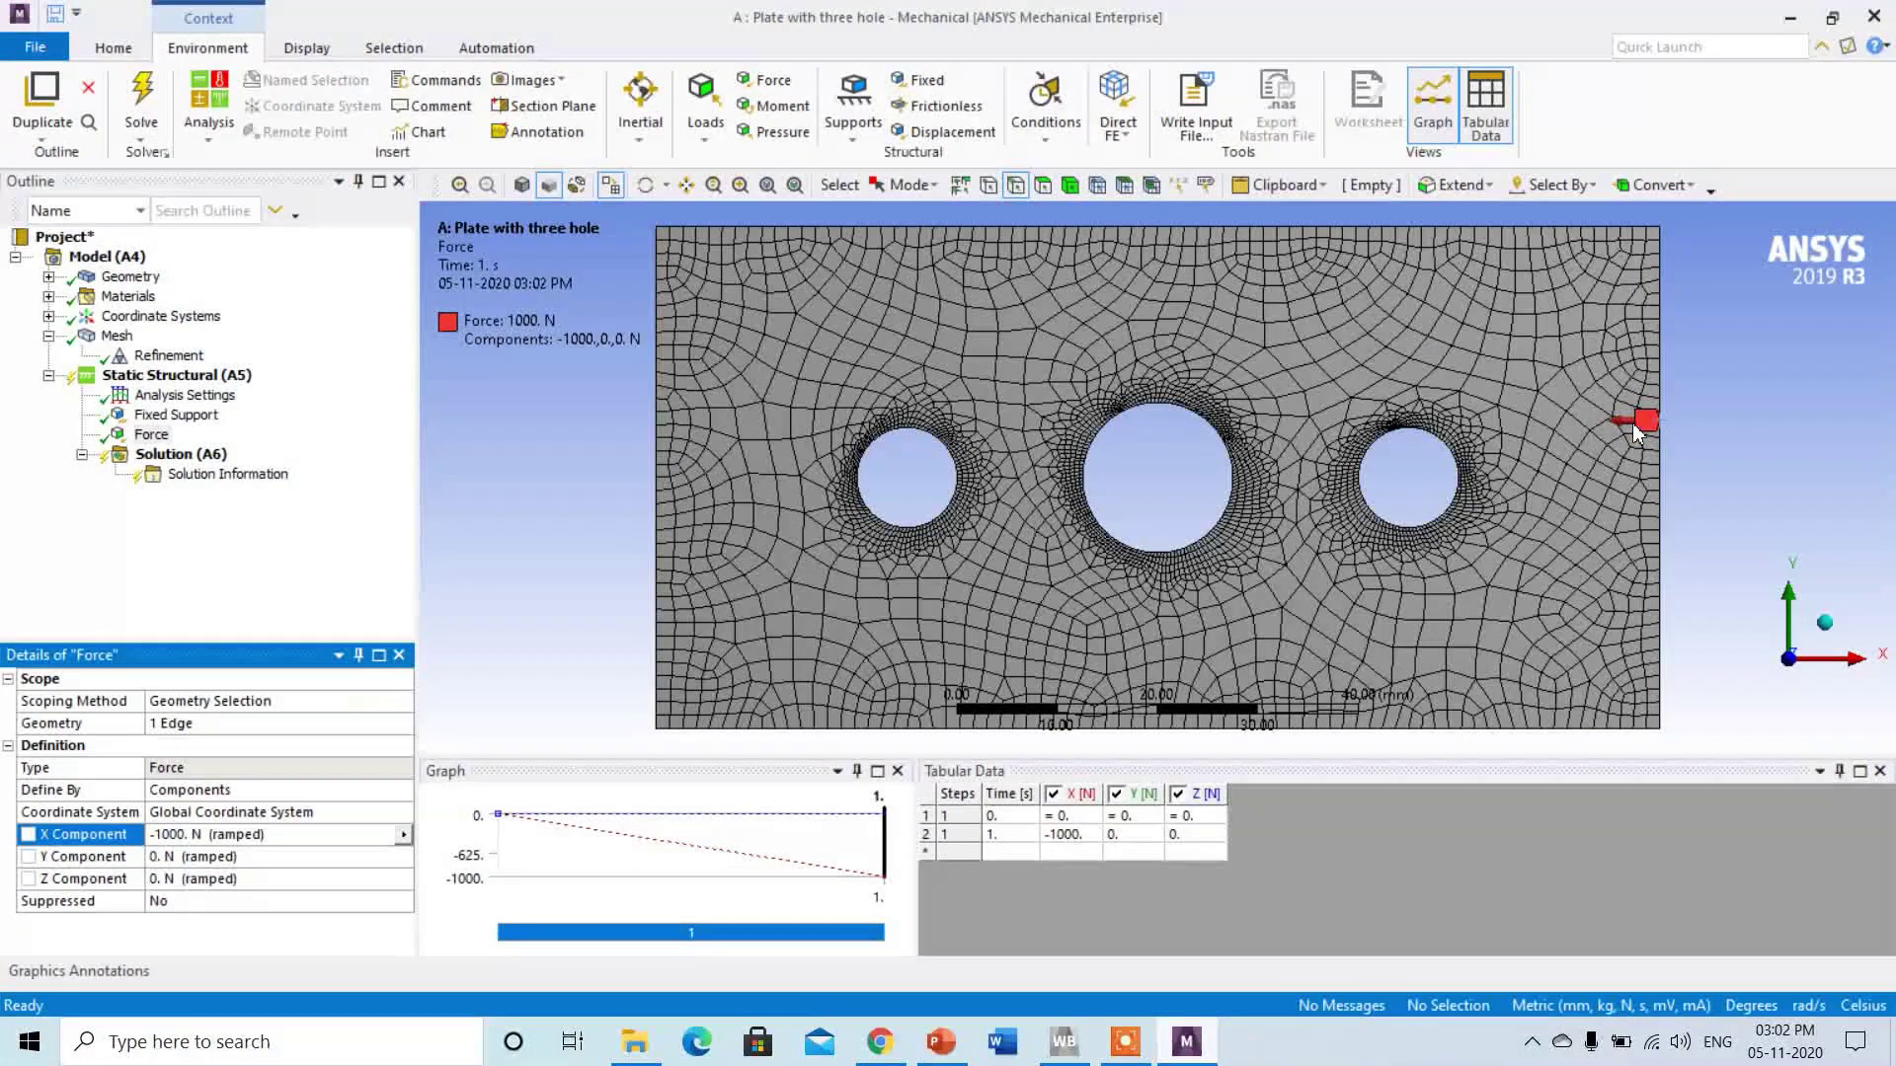
Review the applied support and force together and solve the static structural analysis.
click(199, 381)
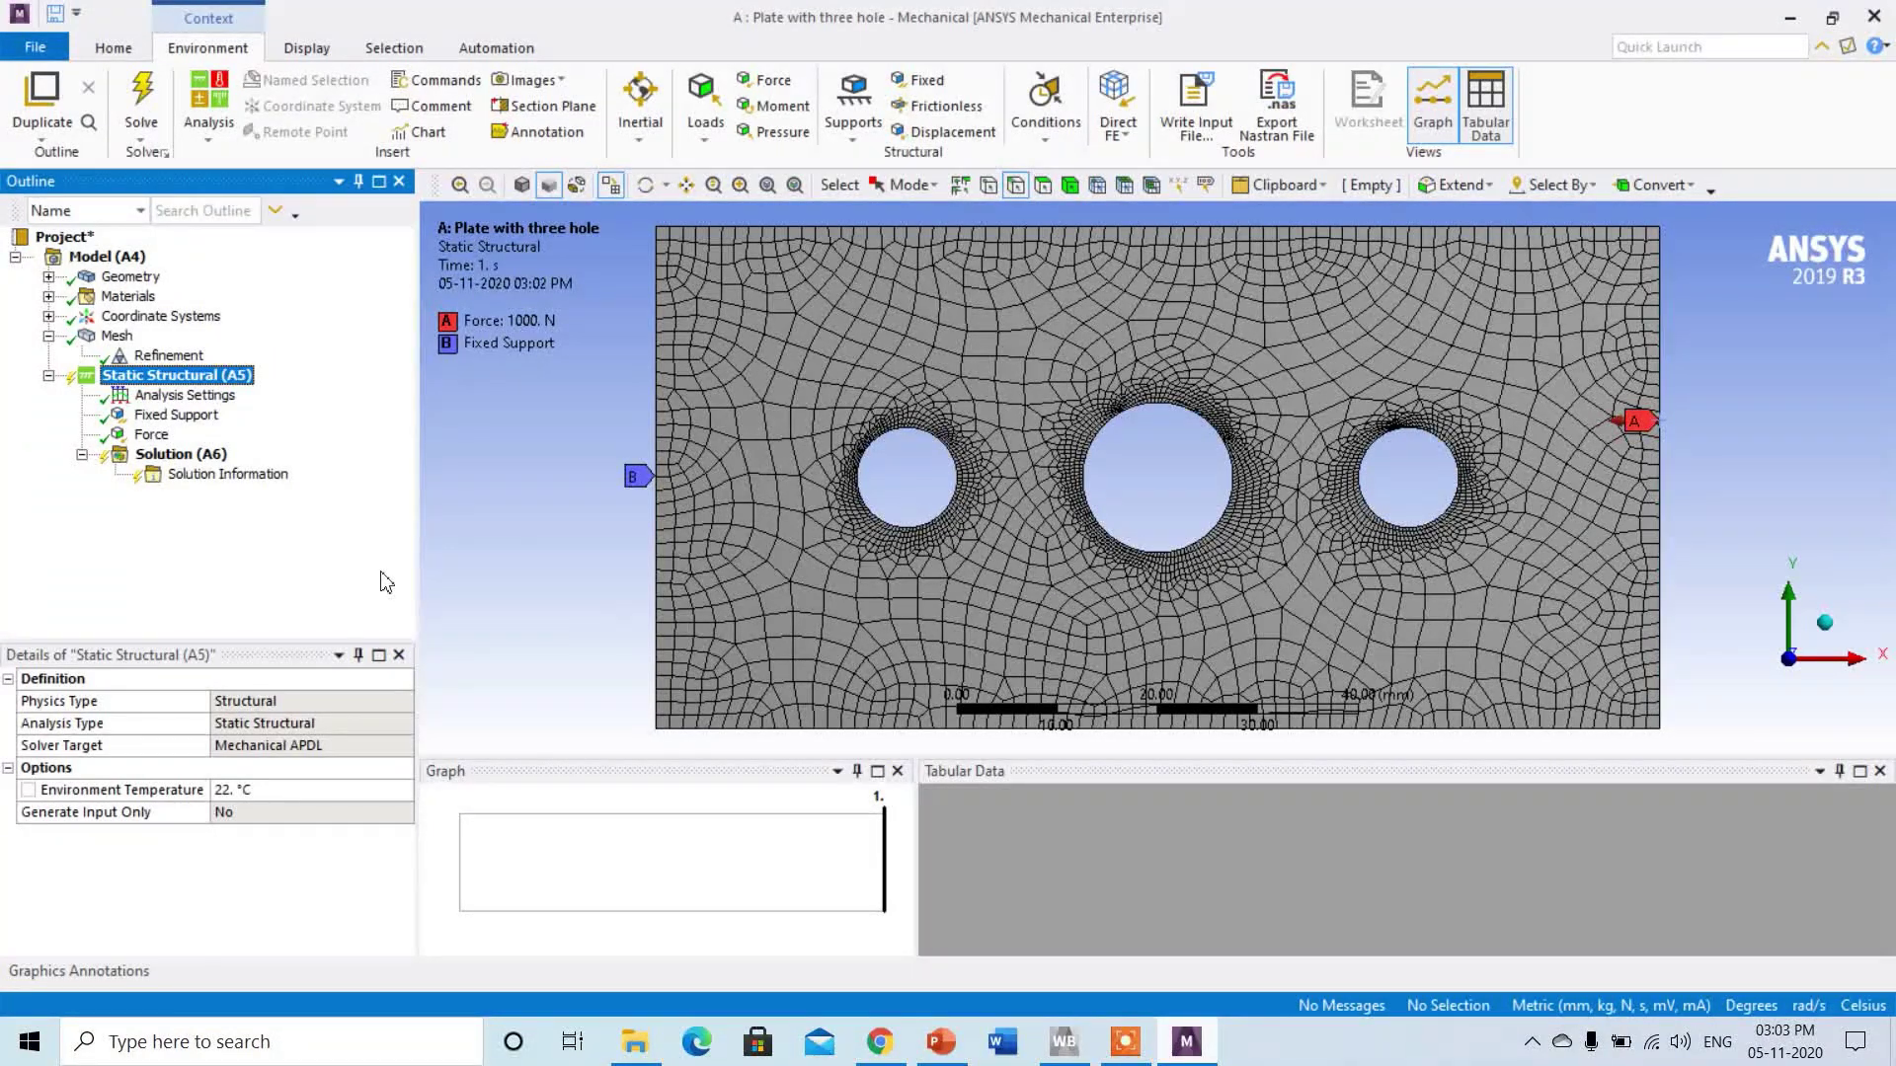
click(181, 454)
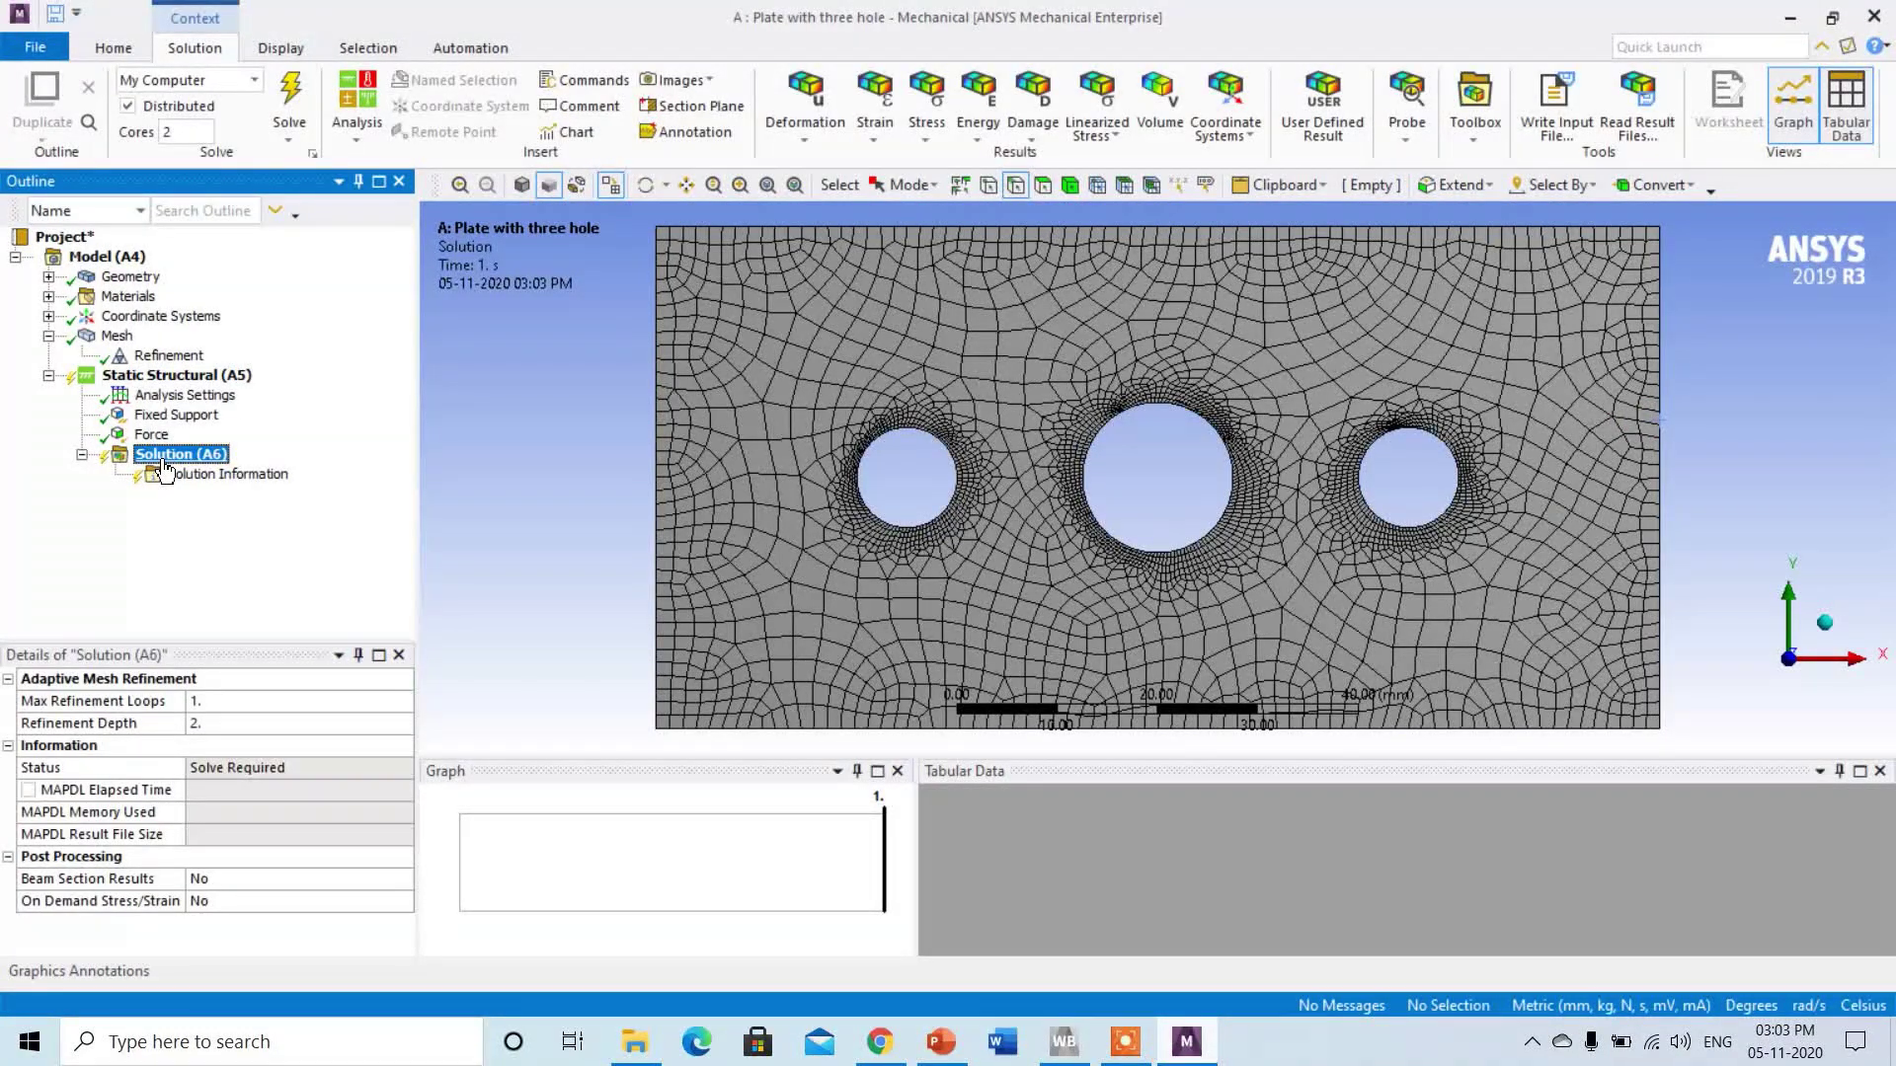
click(297, 102)
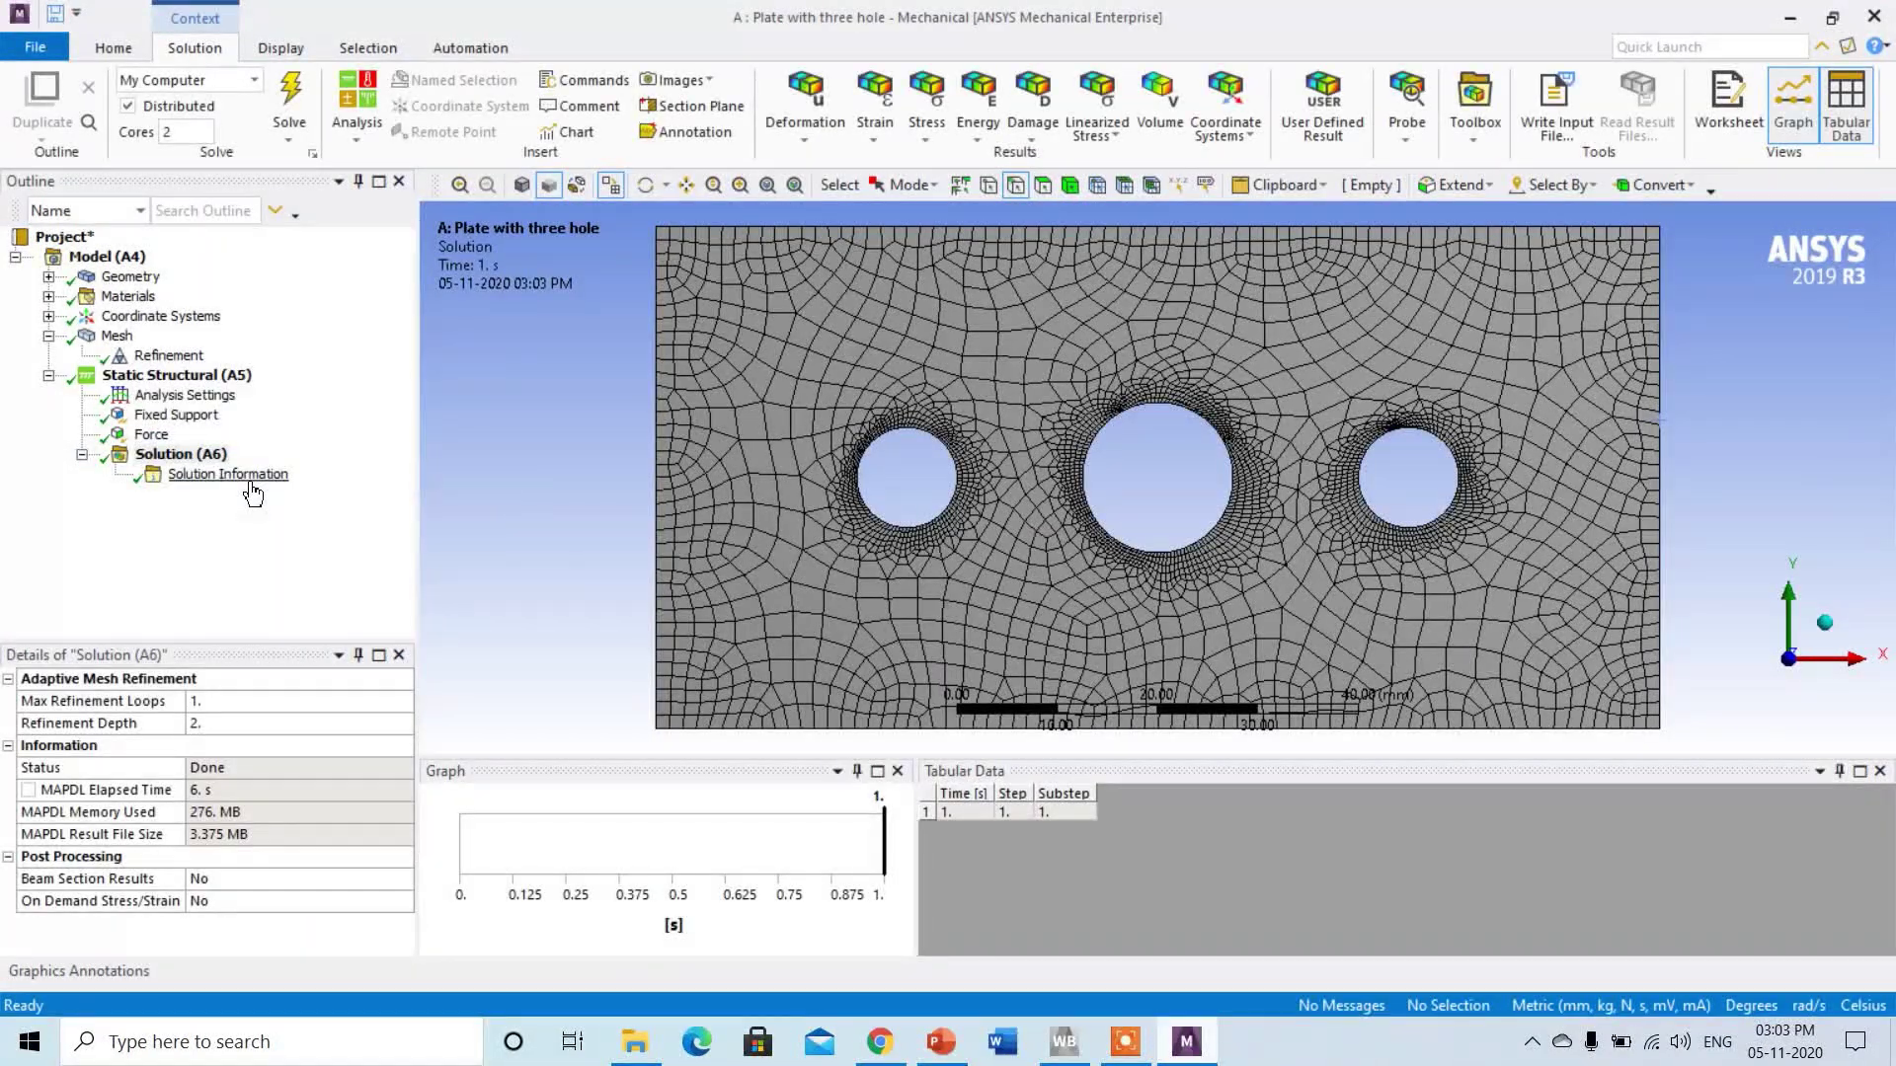
Add a total deformation result and an equivalent (von-Mises) stress result to the solution for all bodies.
click(192, 460)
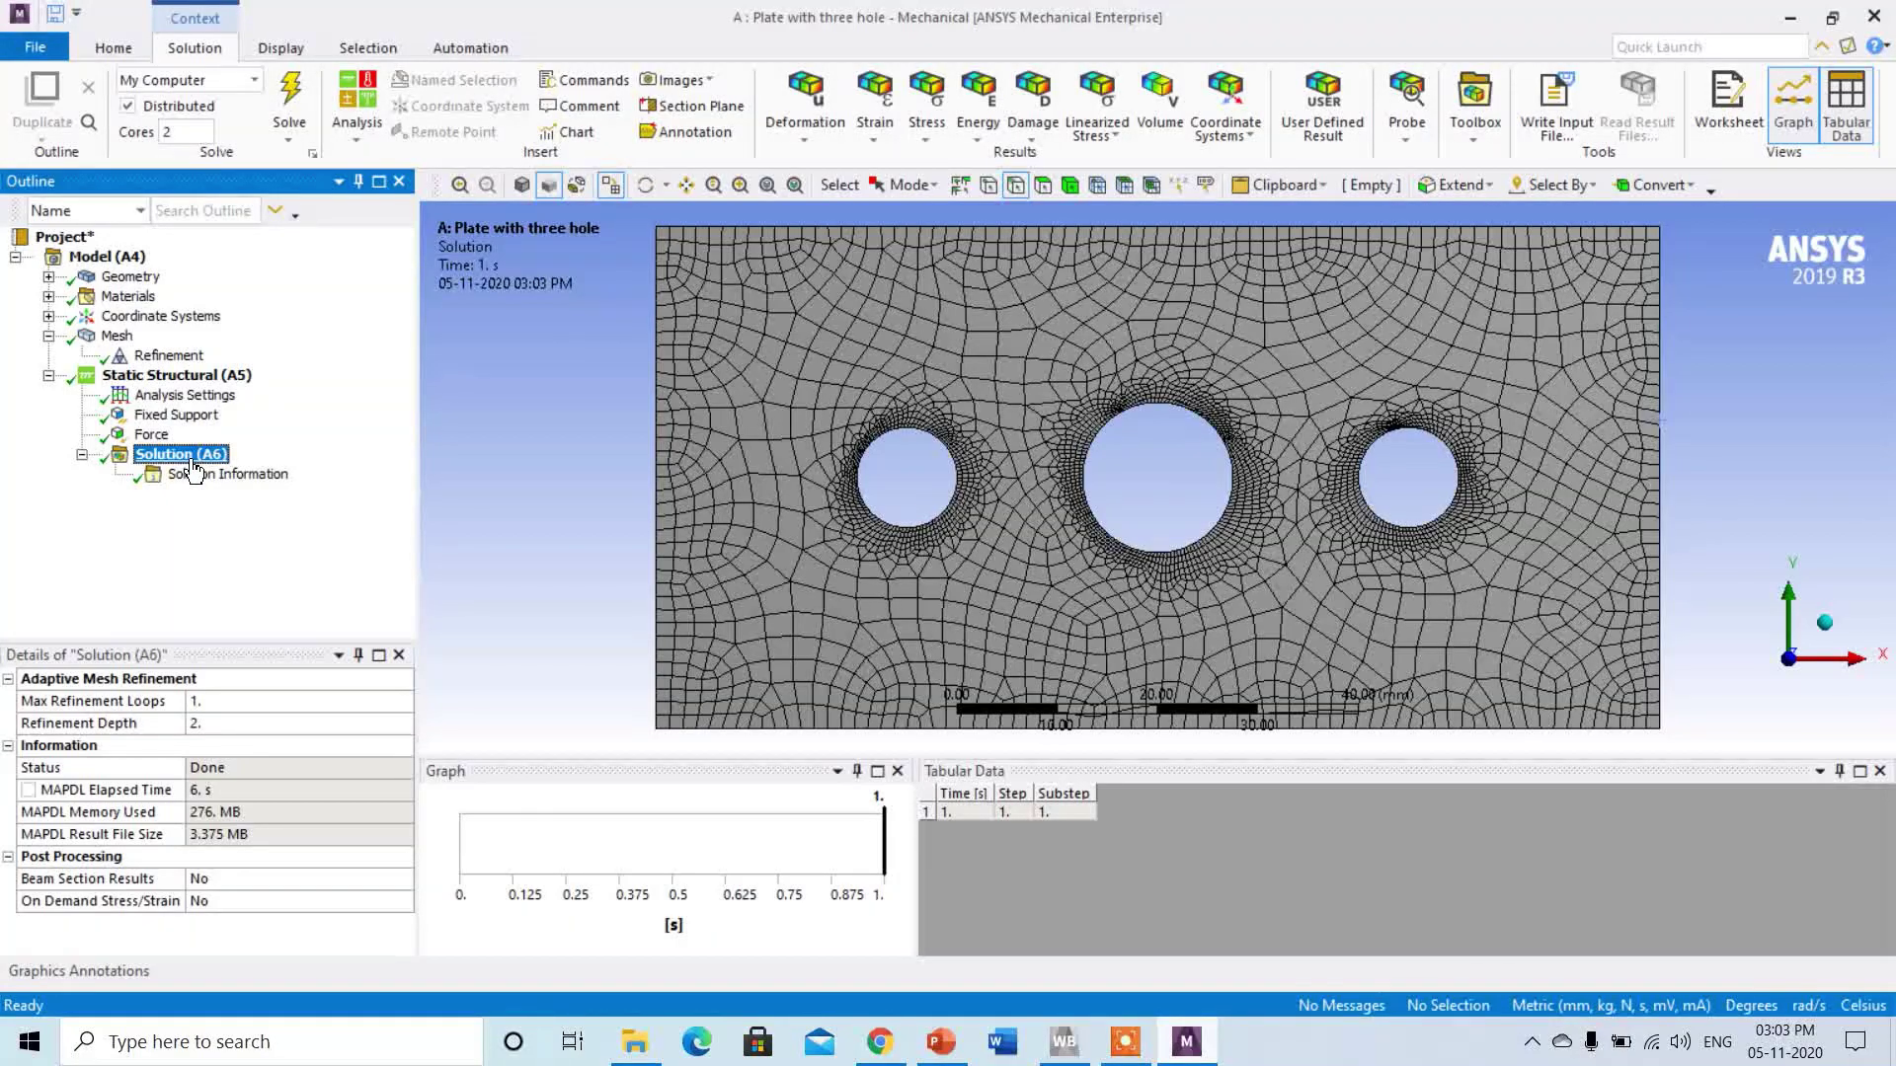
click(808, 139)
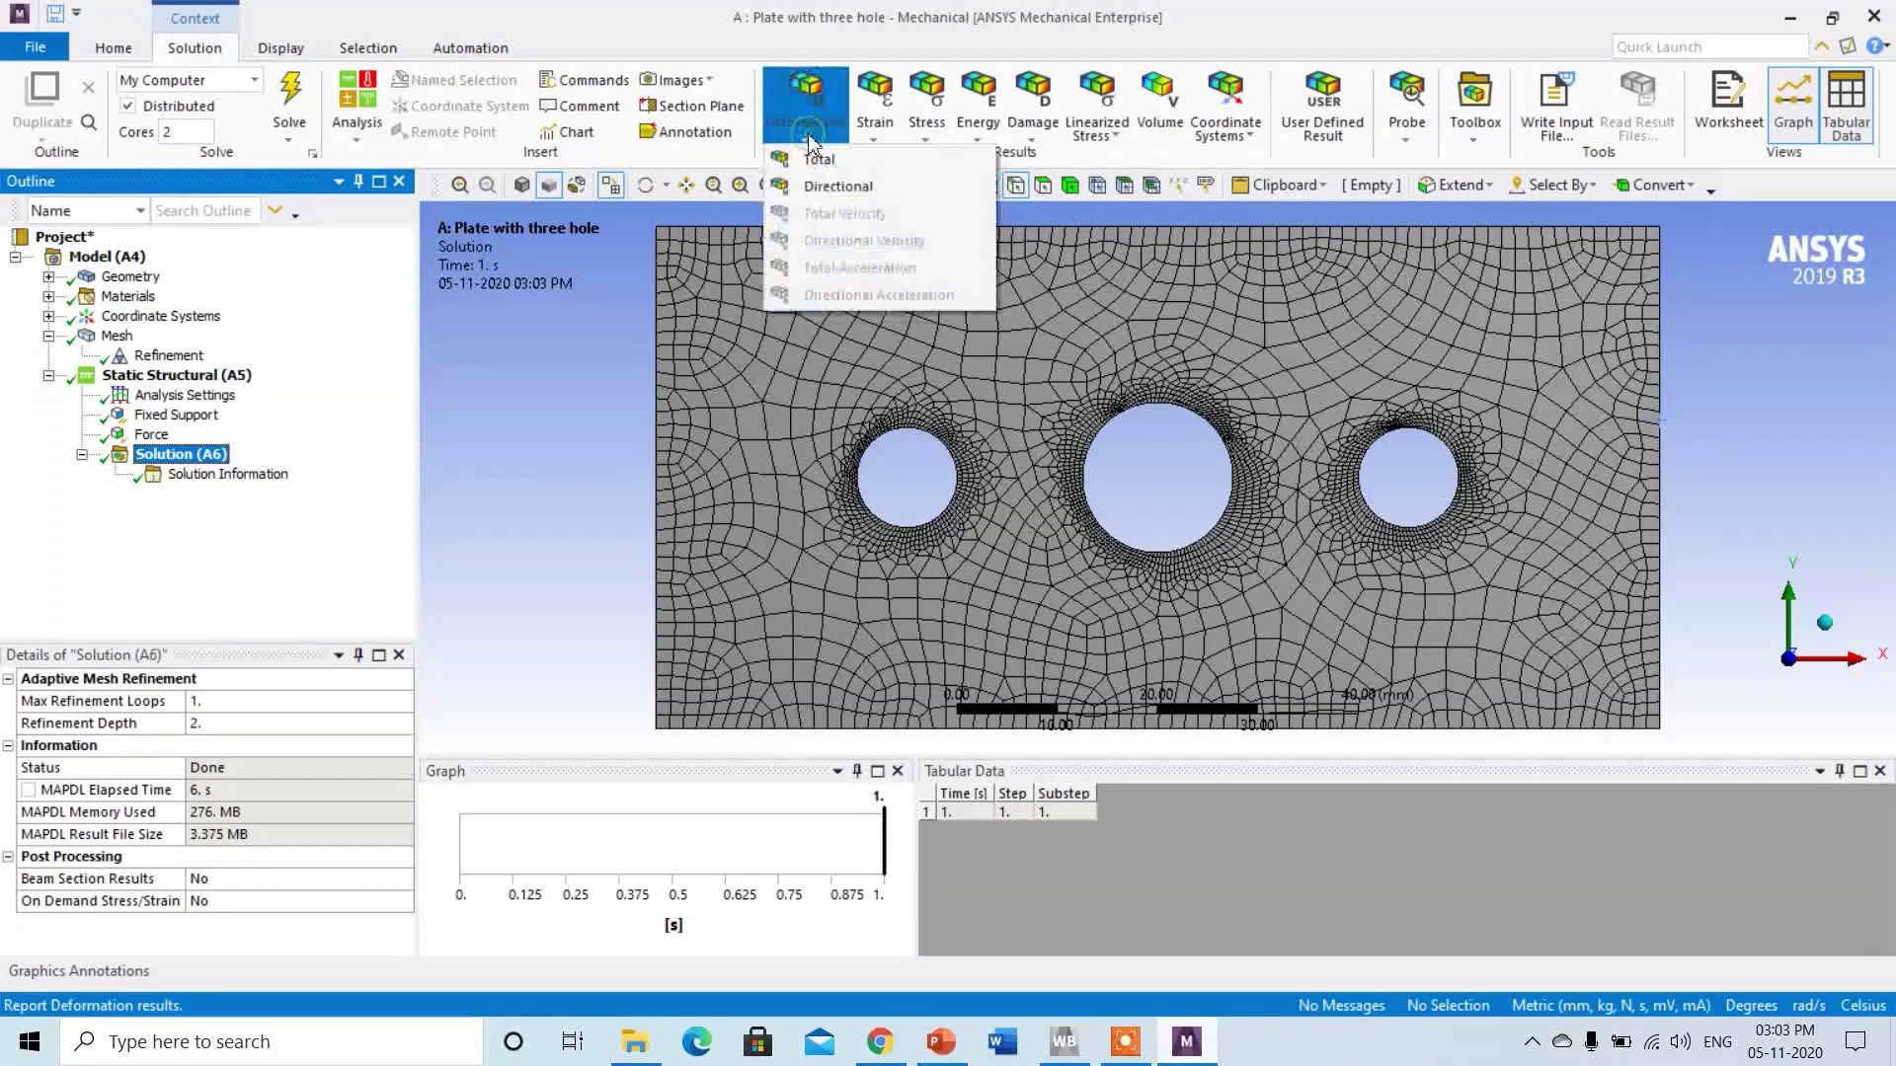
click(817, 159)
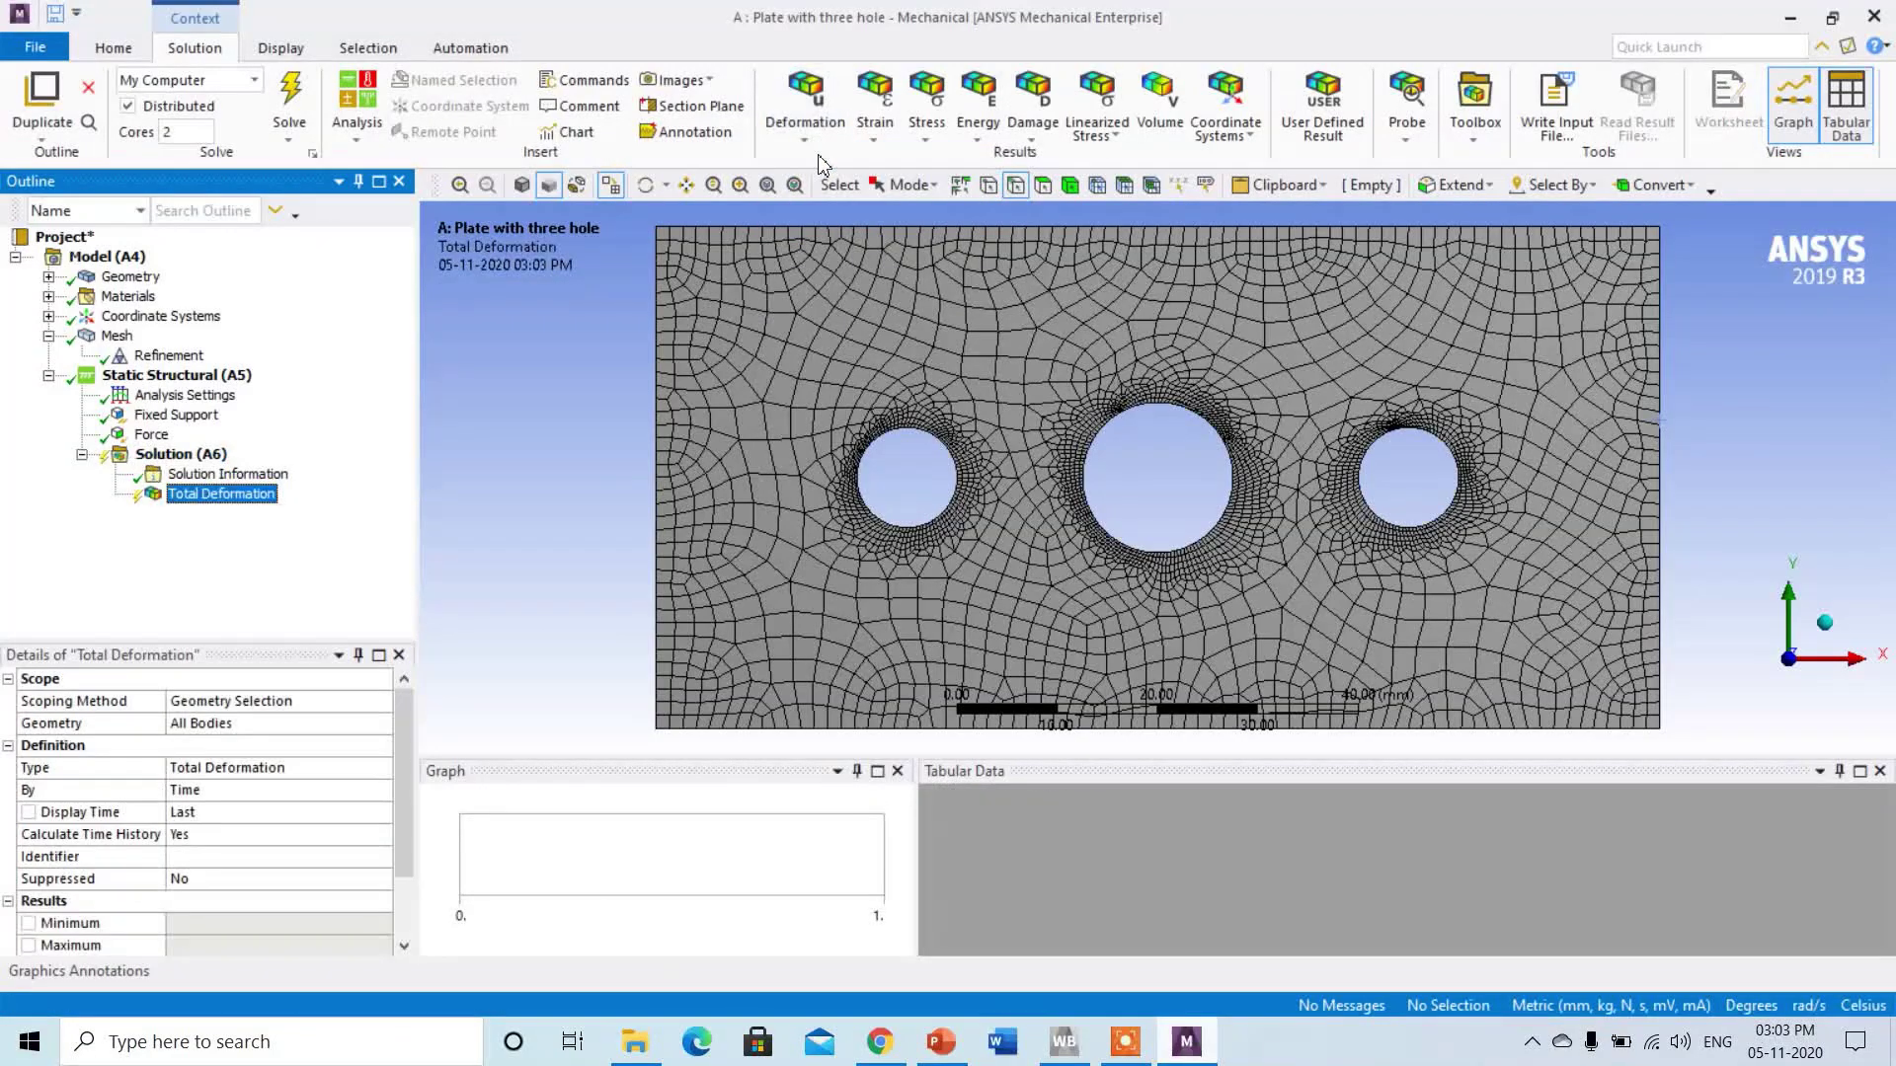
click(926, 138)
click(943, 160)
Add two normal stress results for all bodies to the solution.
click(926, 138)
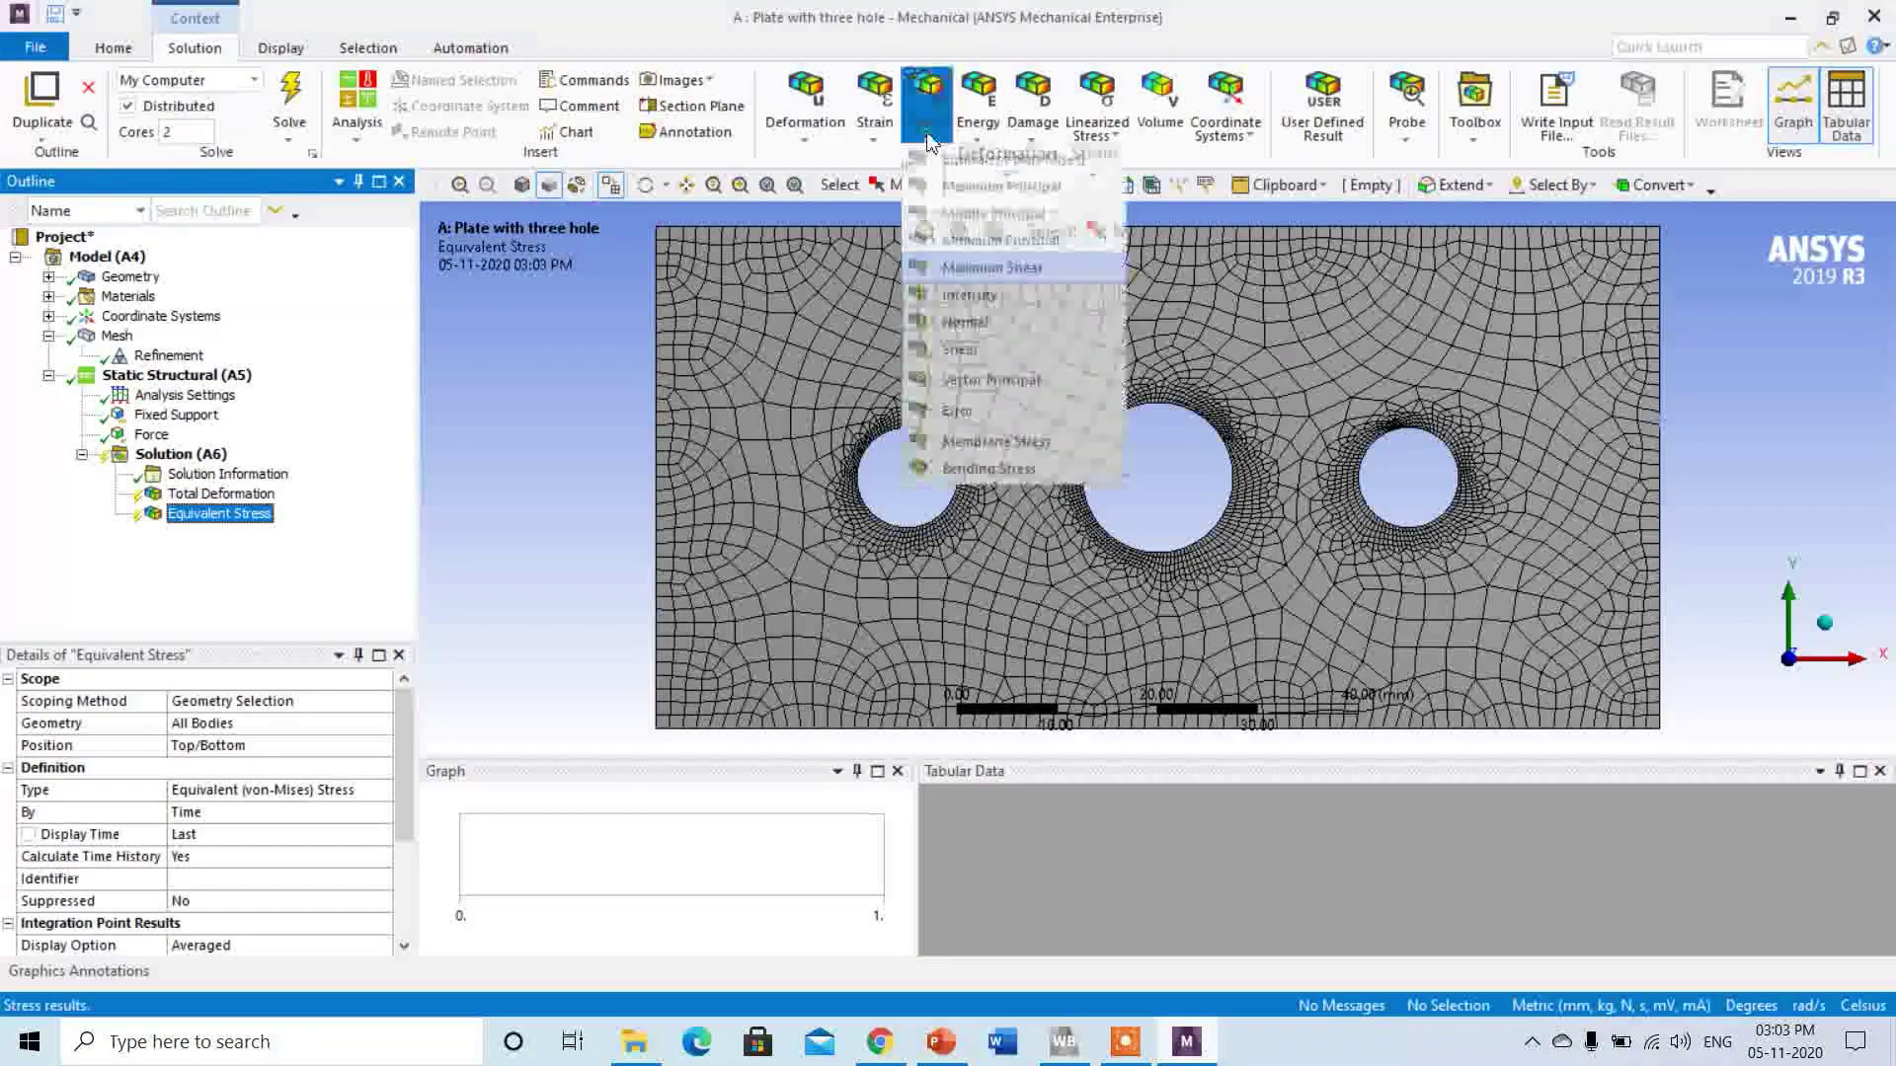
click(952, 324)
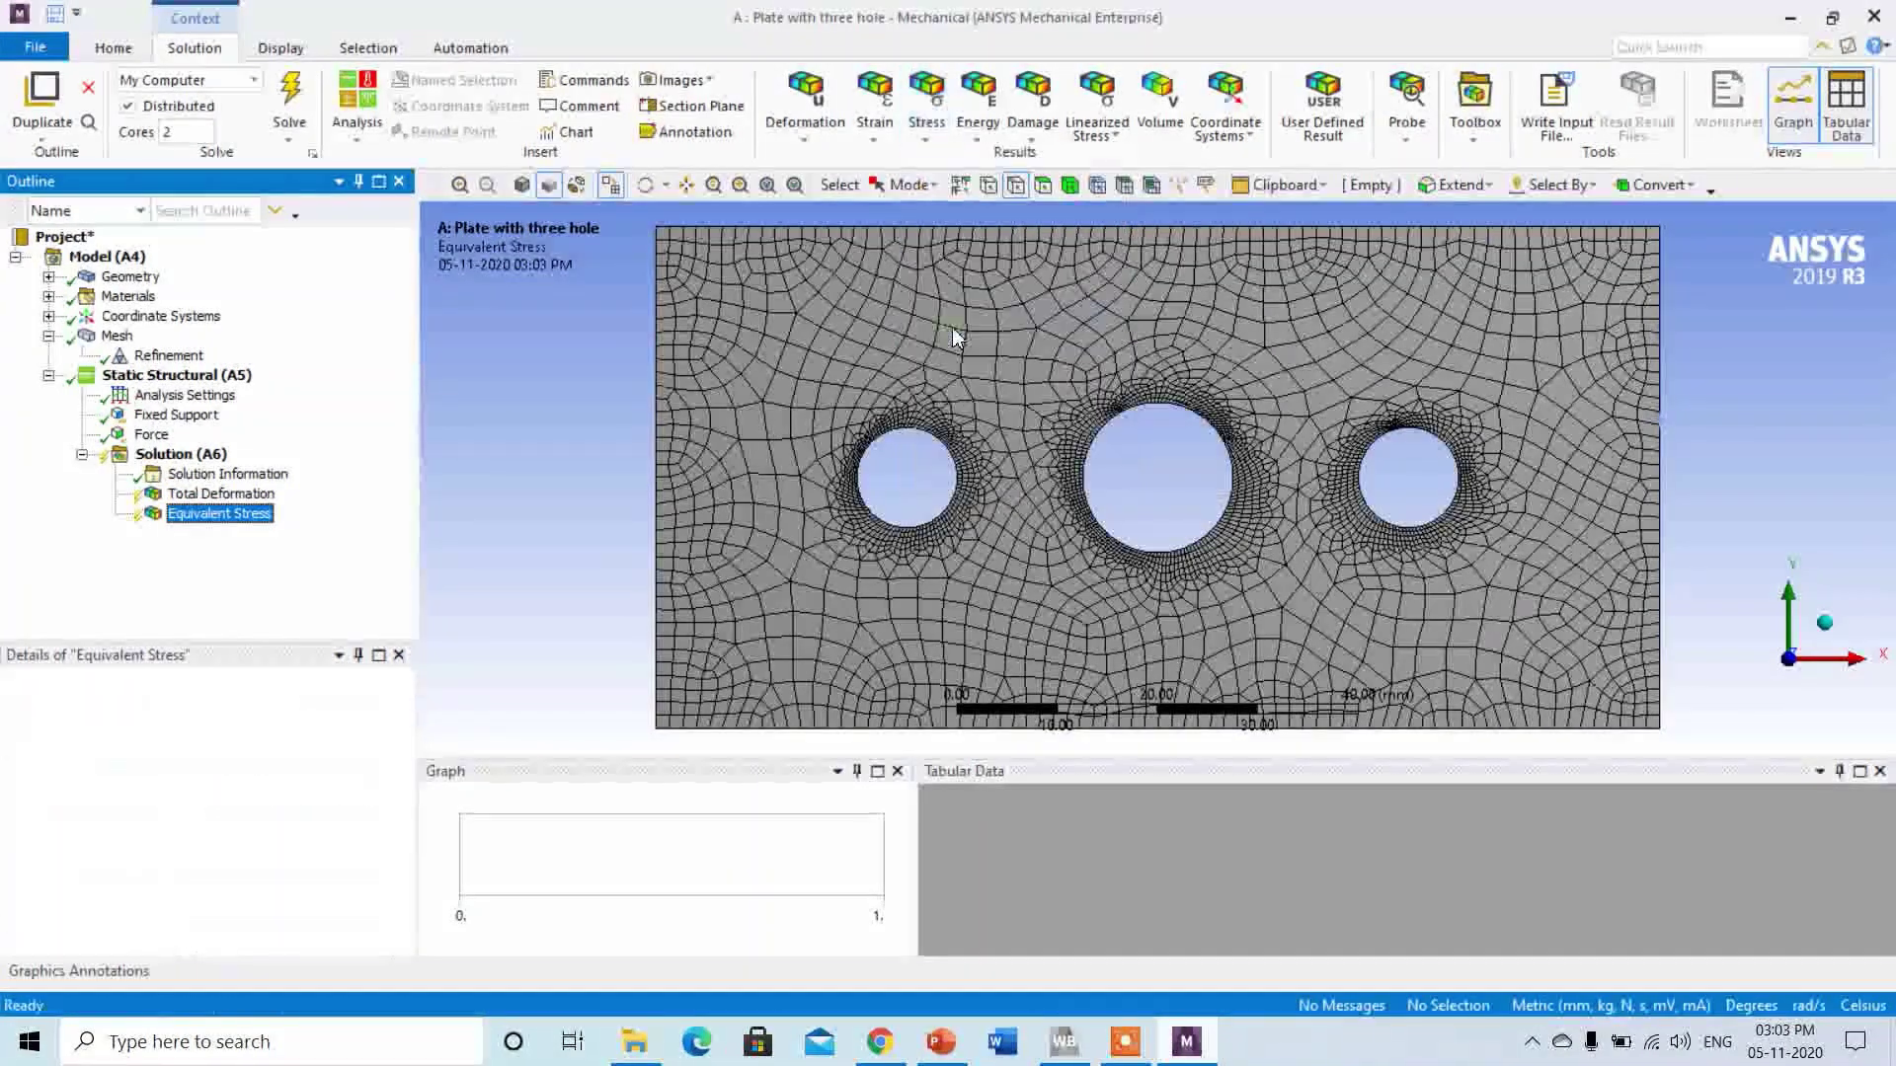
click(926, 138)
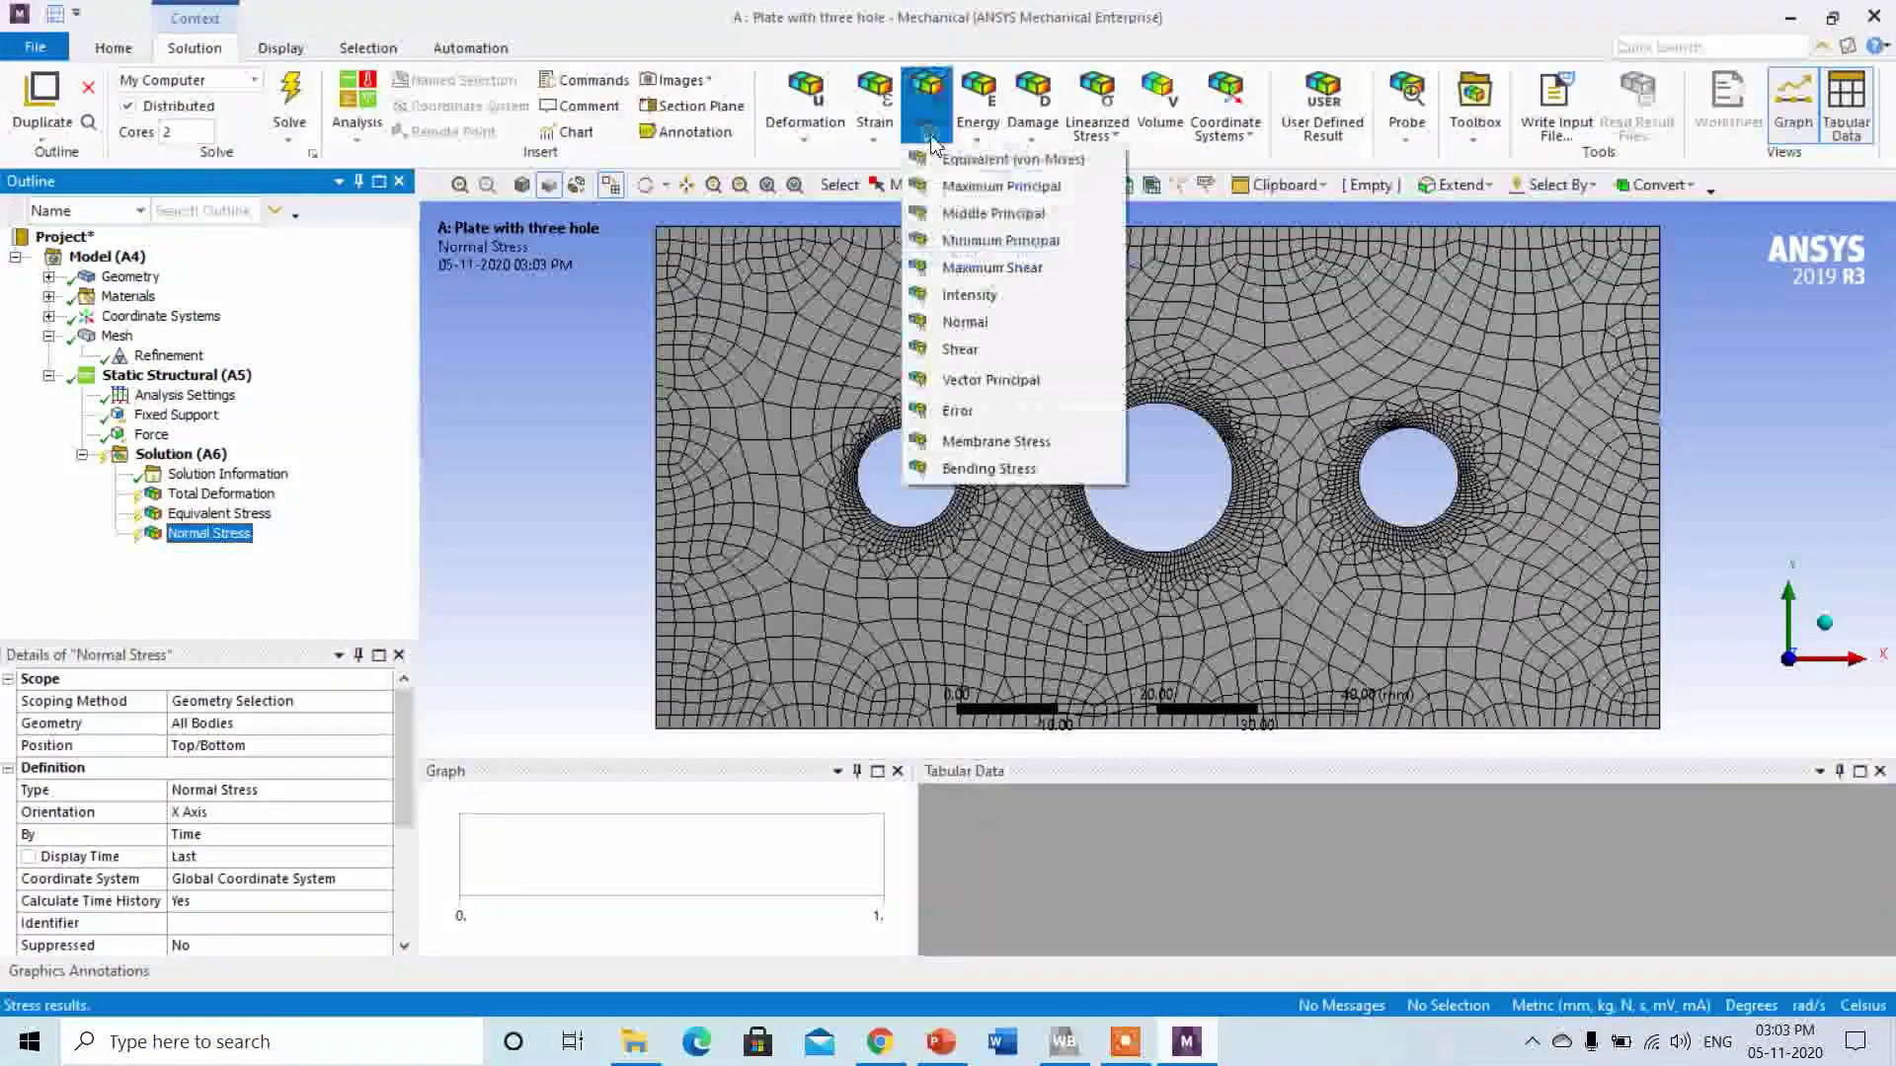
click(962, 324)
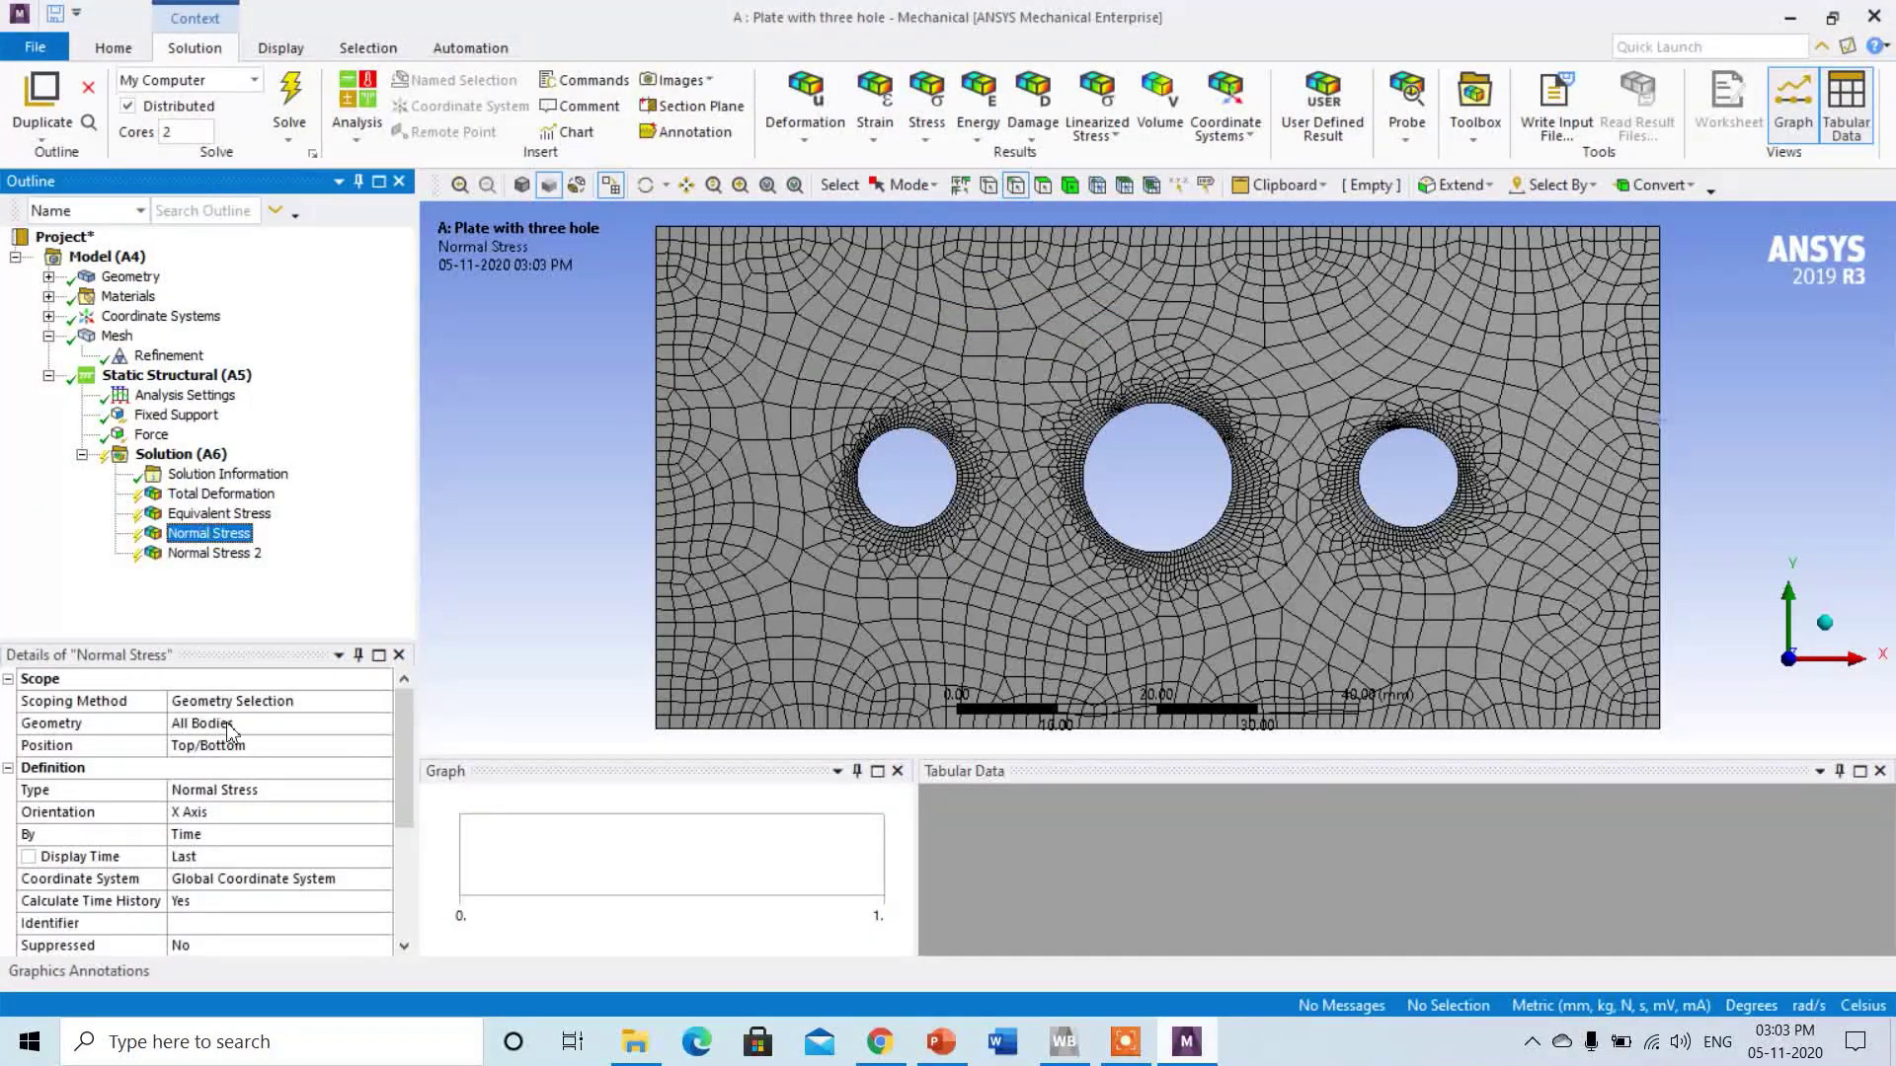
Set the second normal stress result's orientation to Y Axis and evaluate all the added results.
click(232, 555)
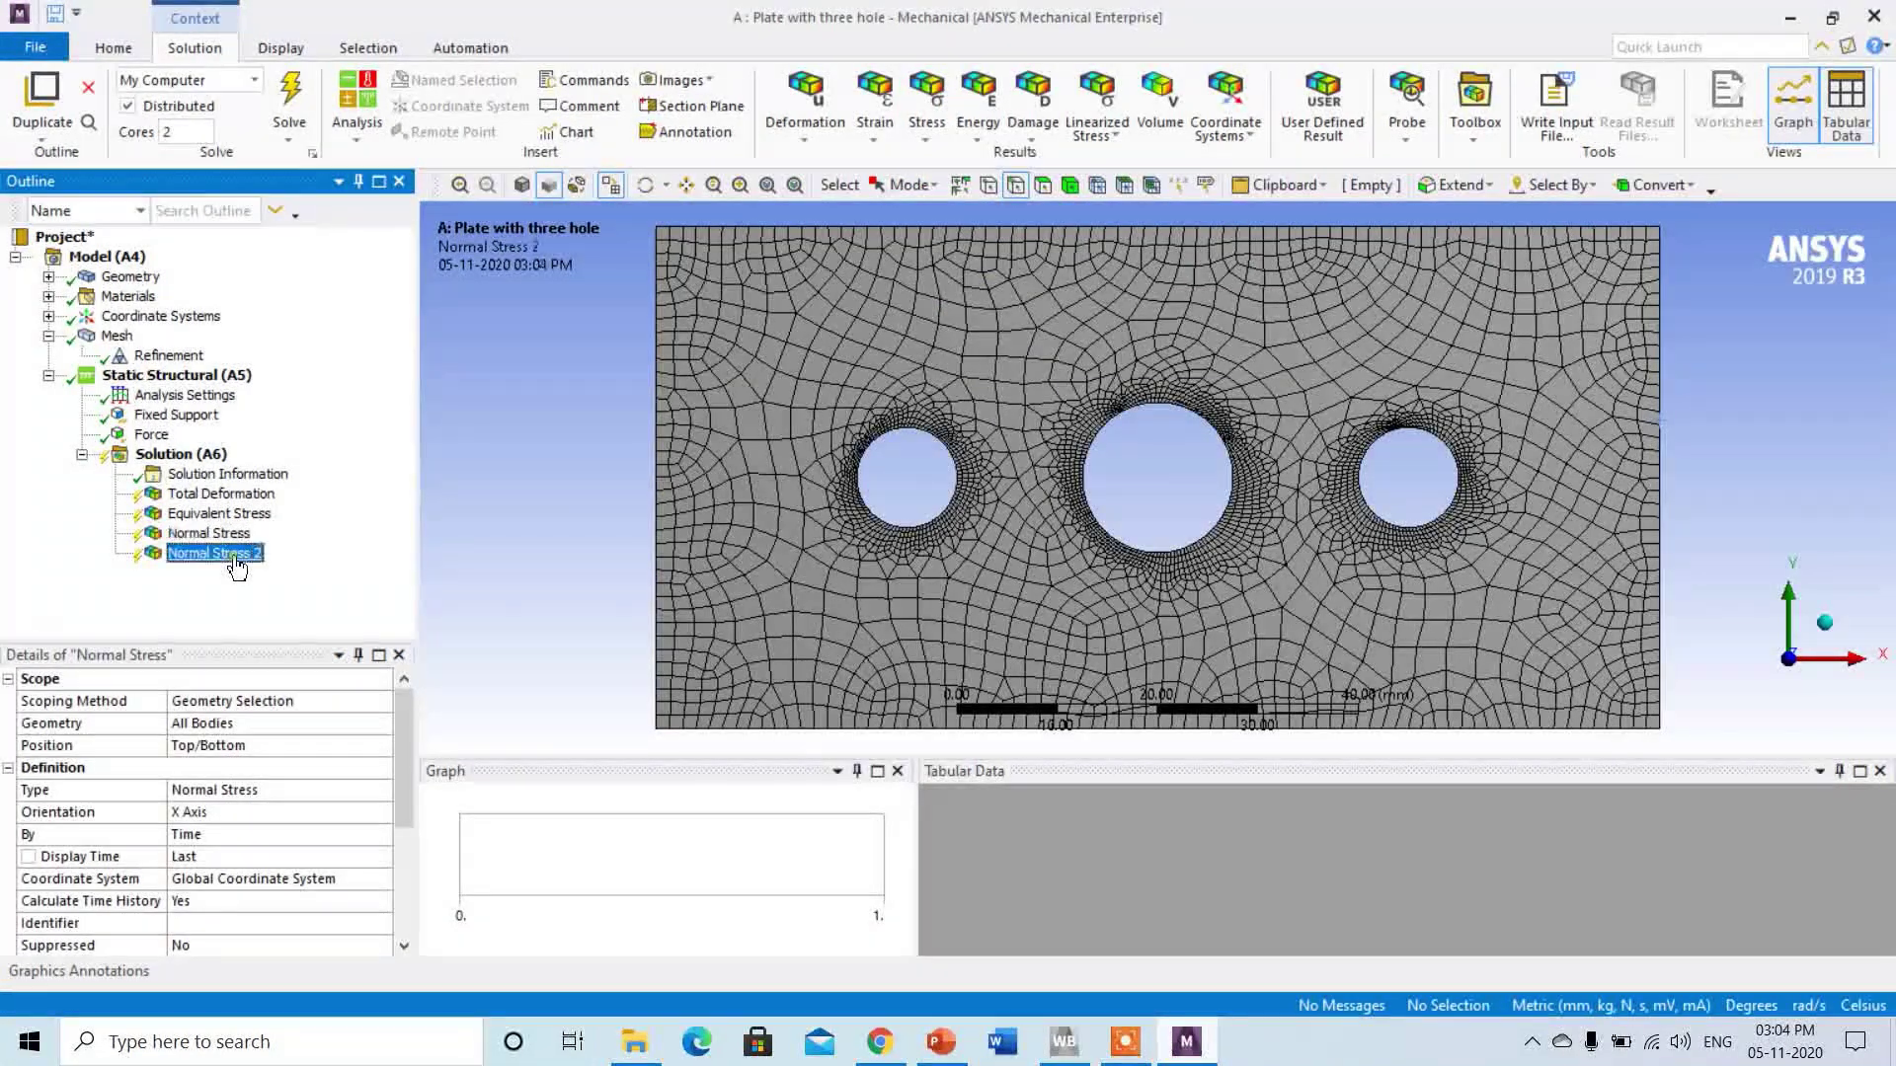
click(380, 816)
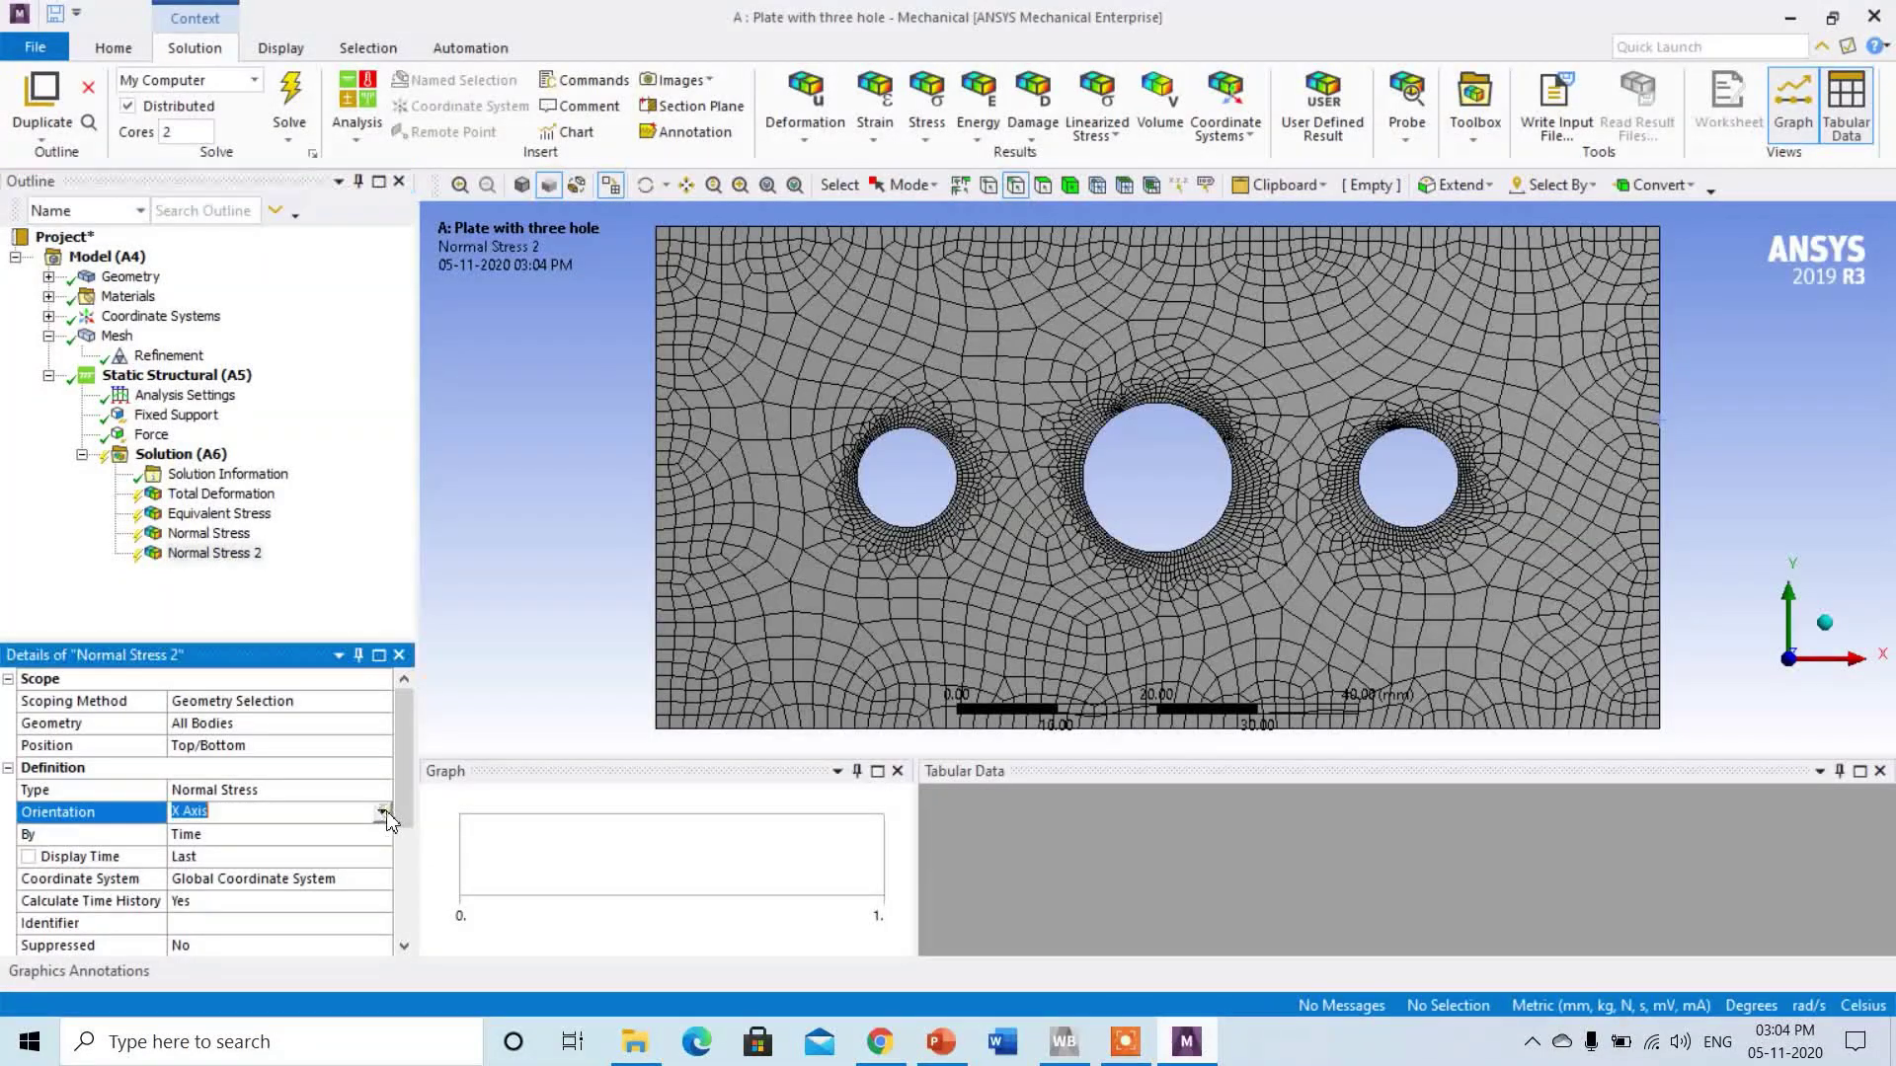
click(381, 813)
click(336, 850)
click(291, 100)
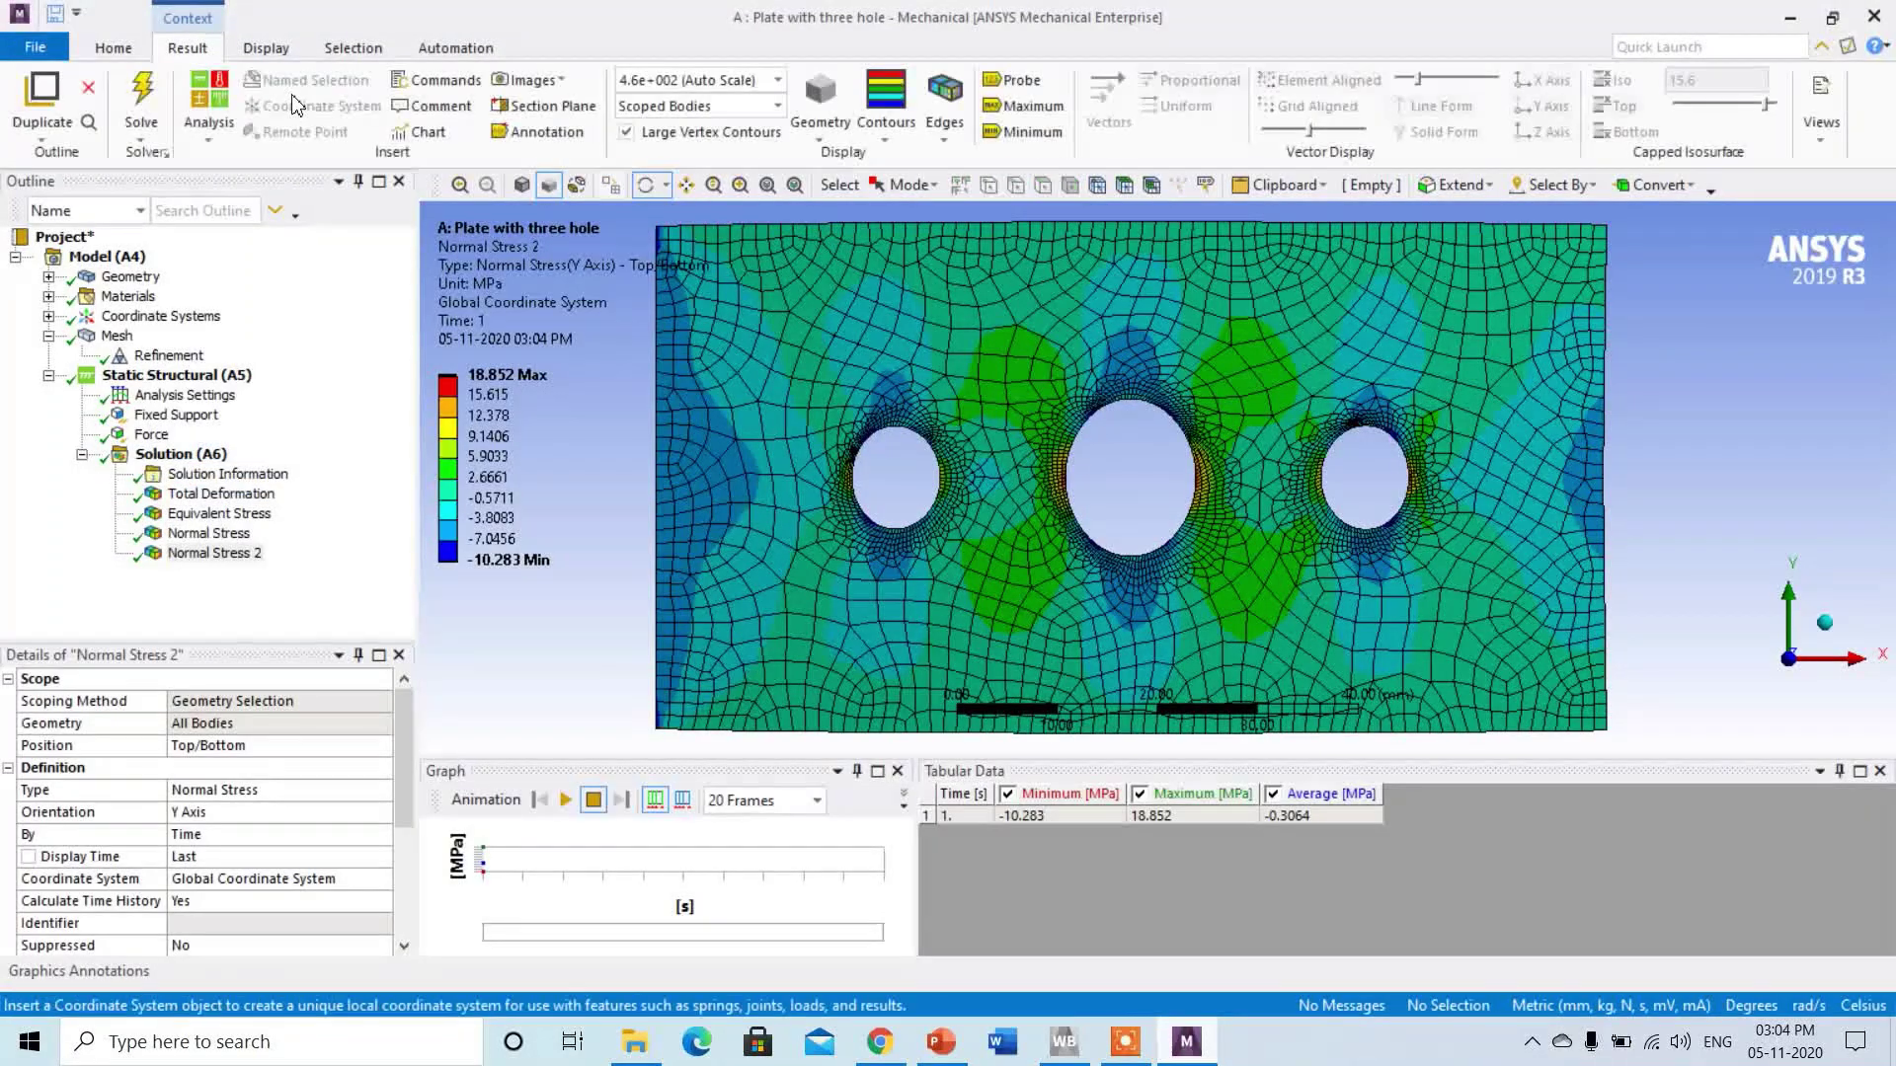
Display the total deformation contour of the plate and play its animation.
click(208, 495)
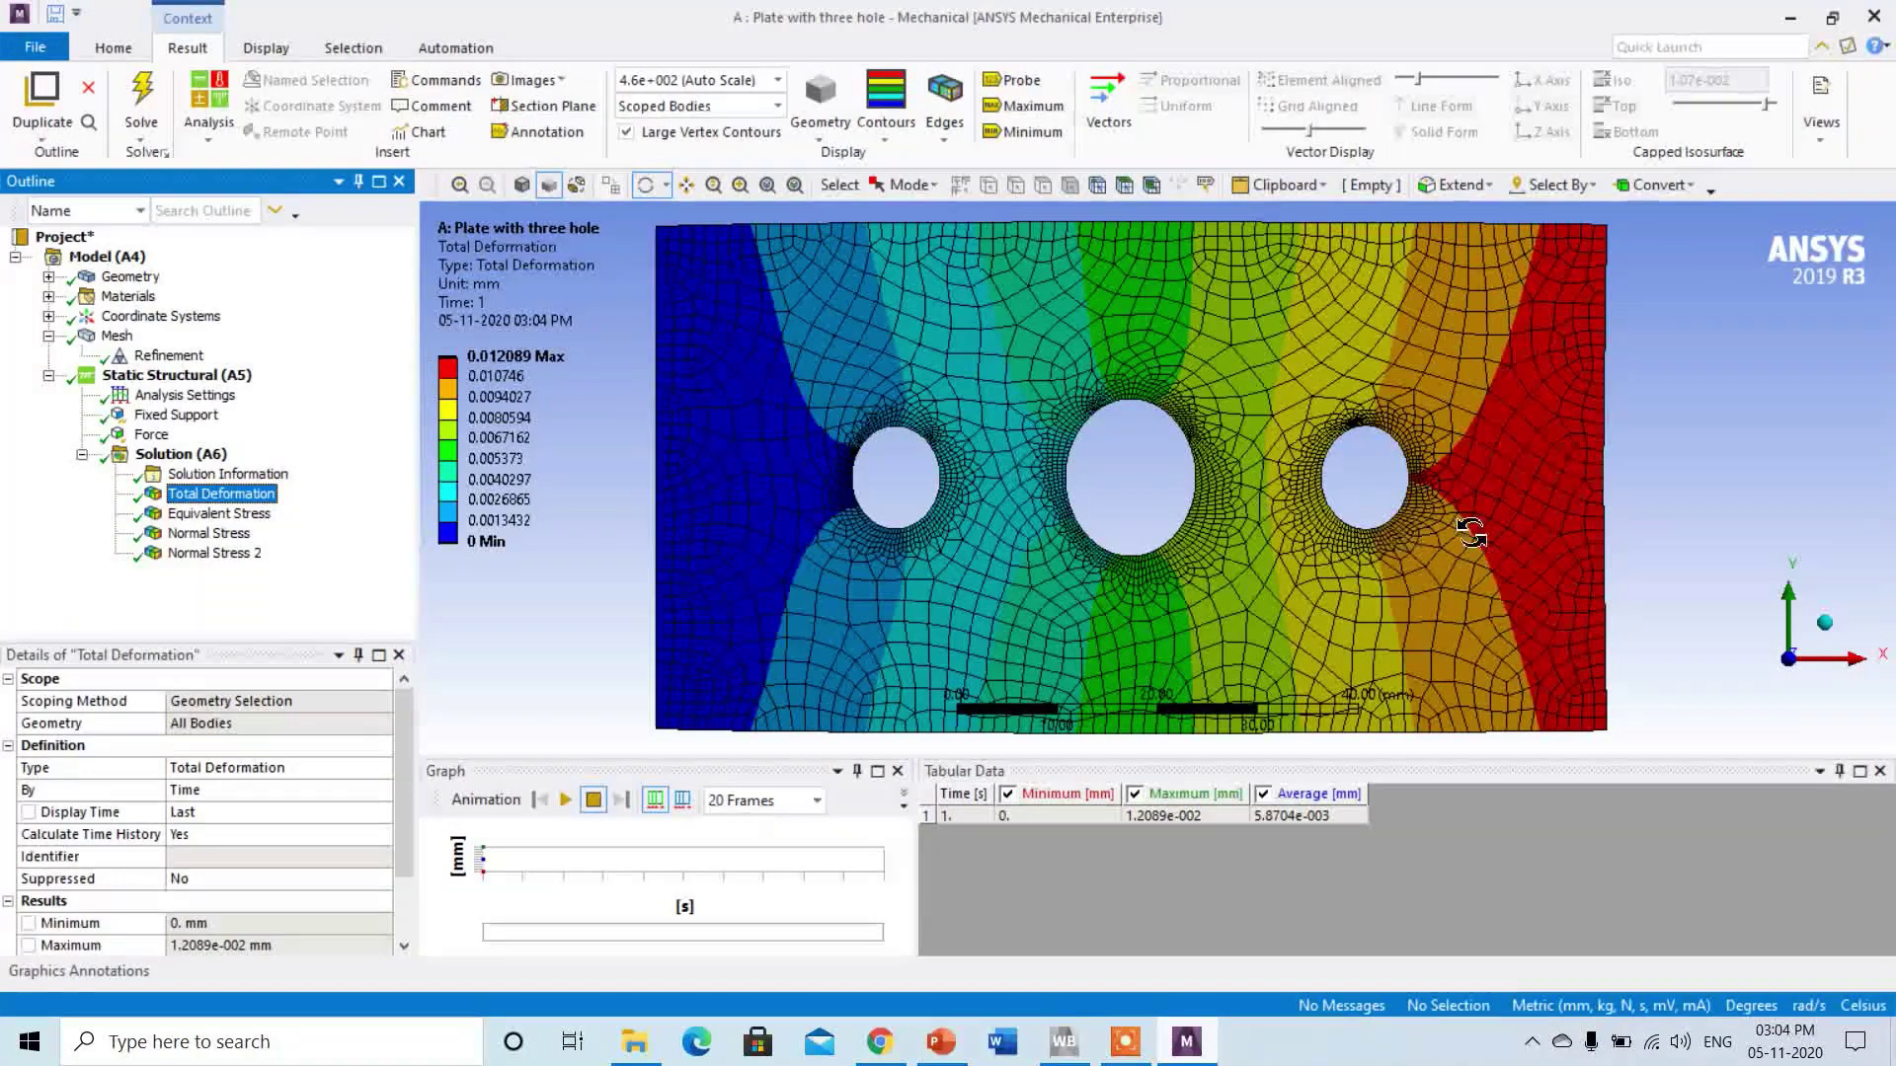
click(566, 800)
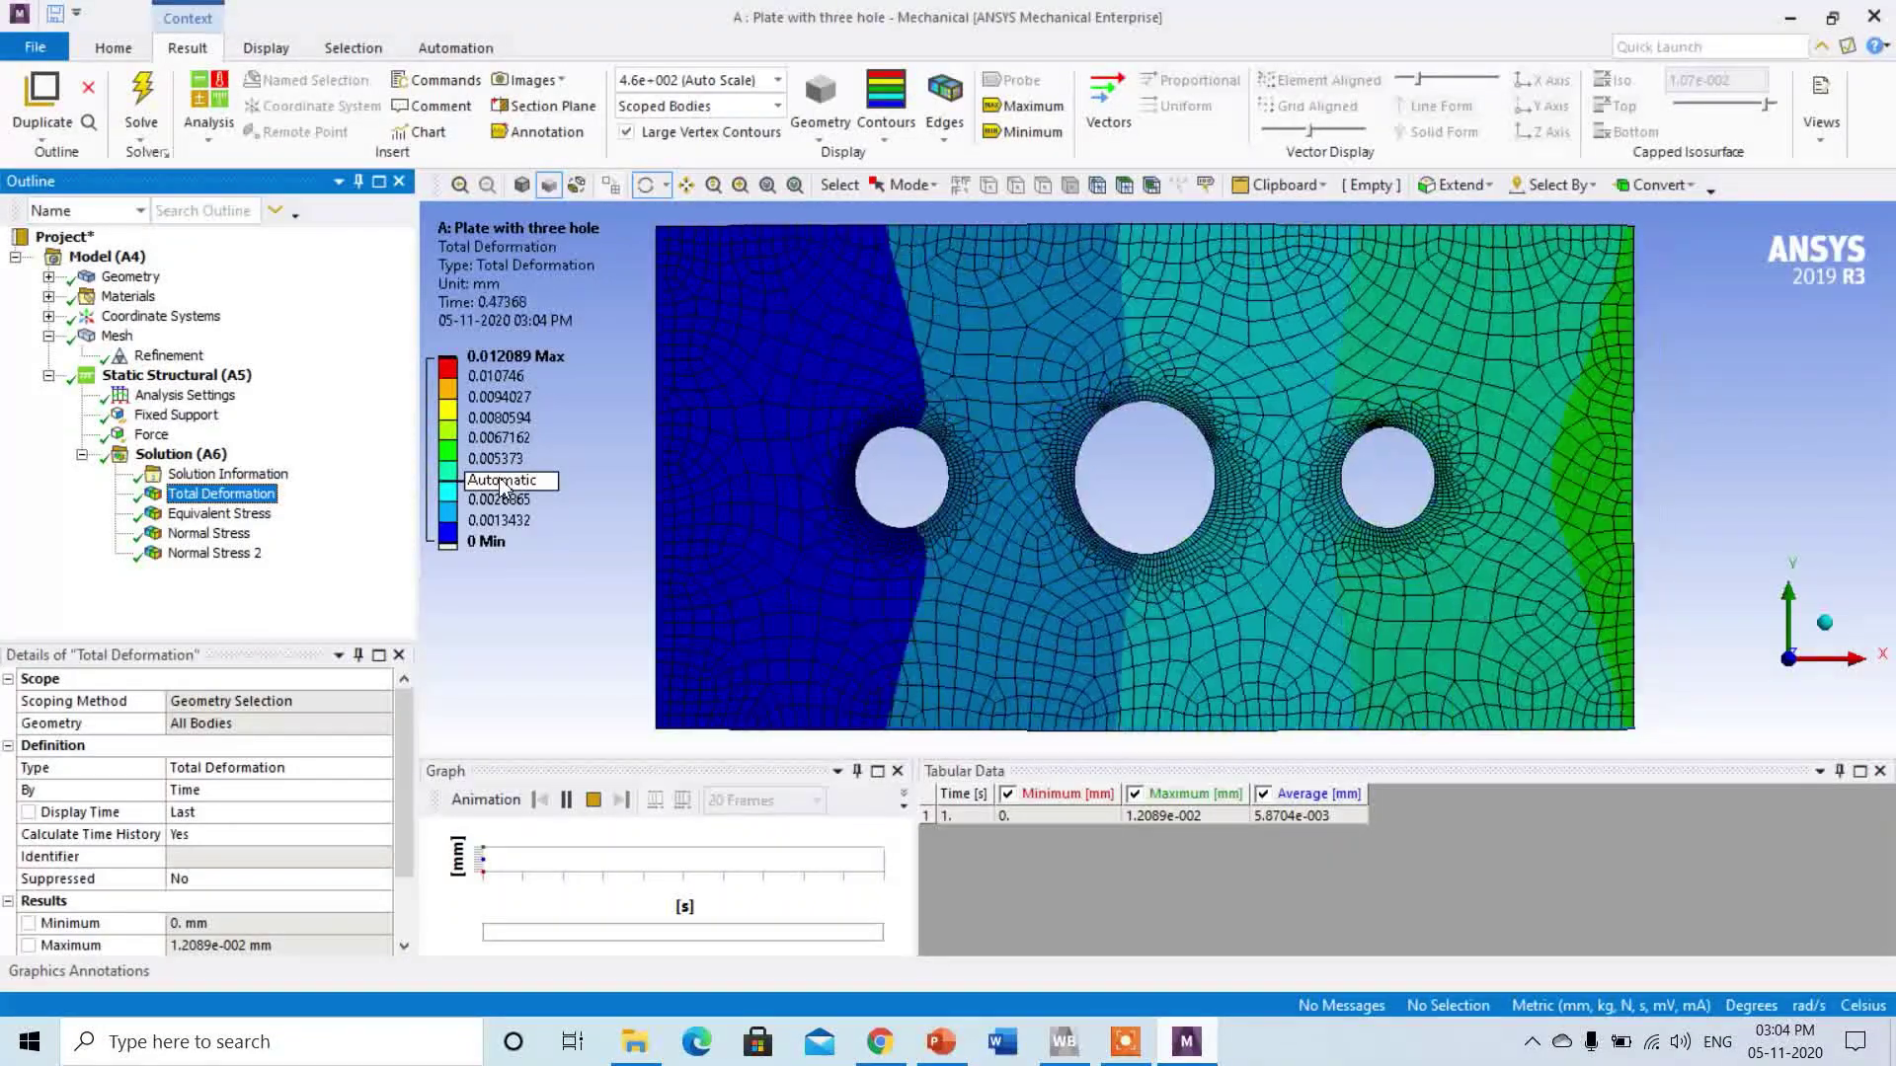
Probe the X-axis normal stress at two points between the left and middle holes and one between the middle and right holes, then view the Y-axis result.
click(209, 535)
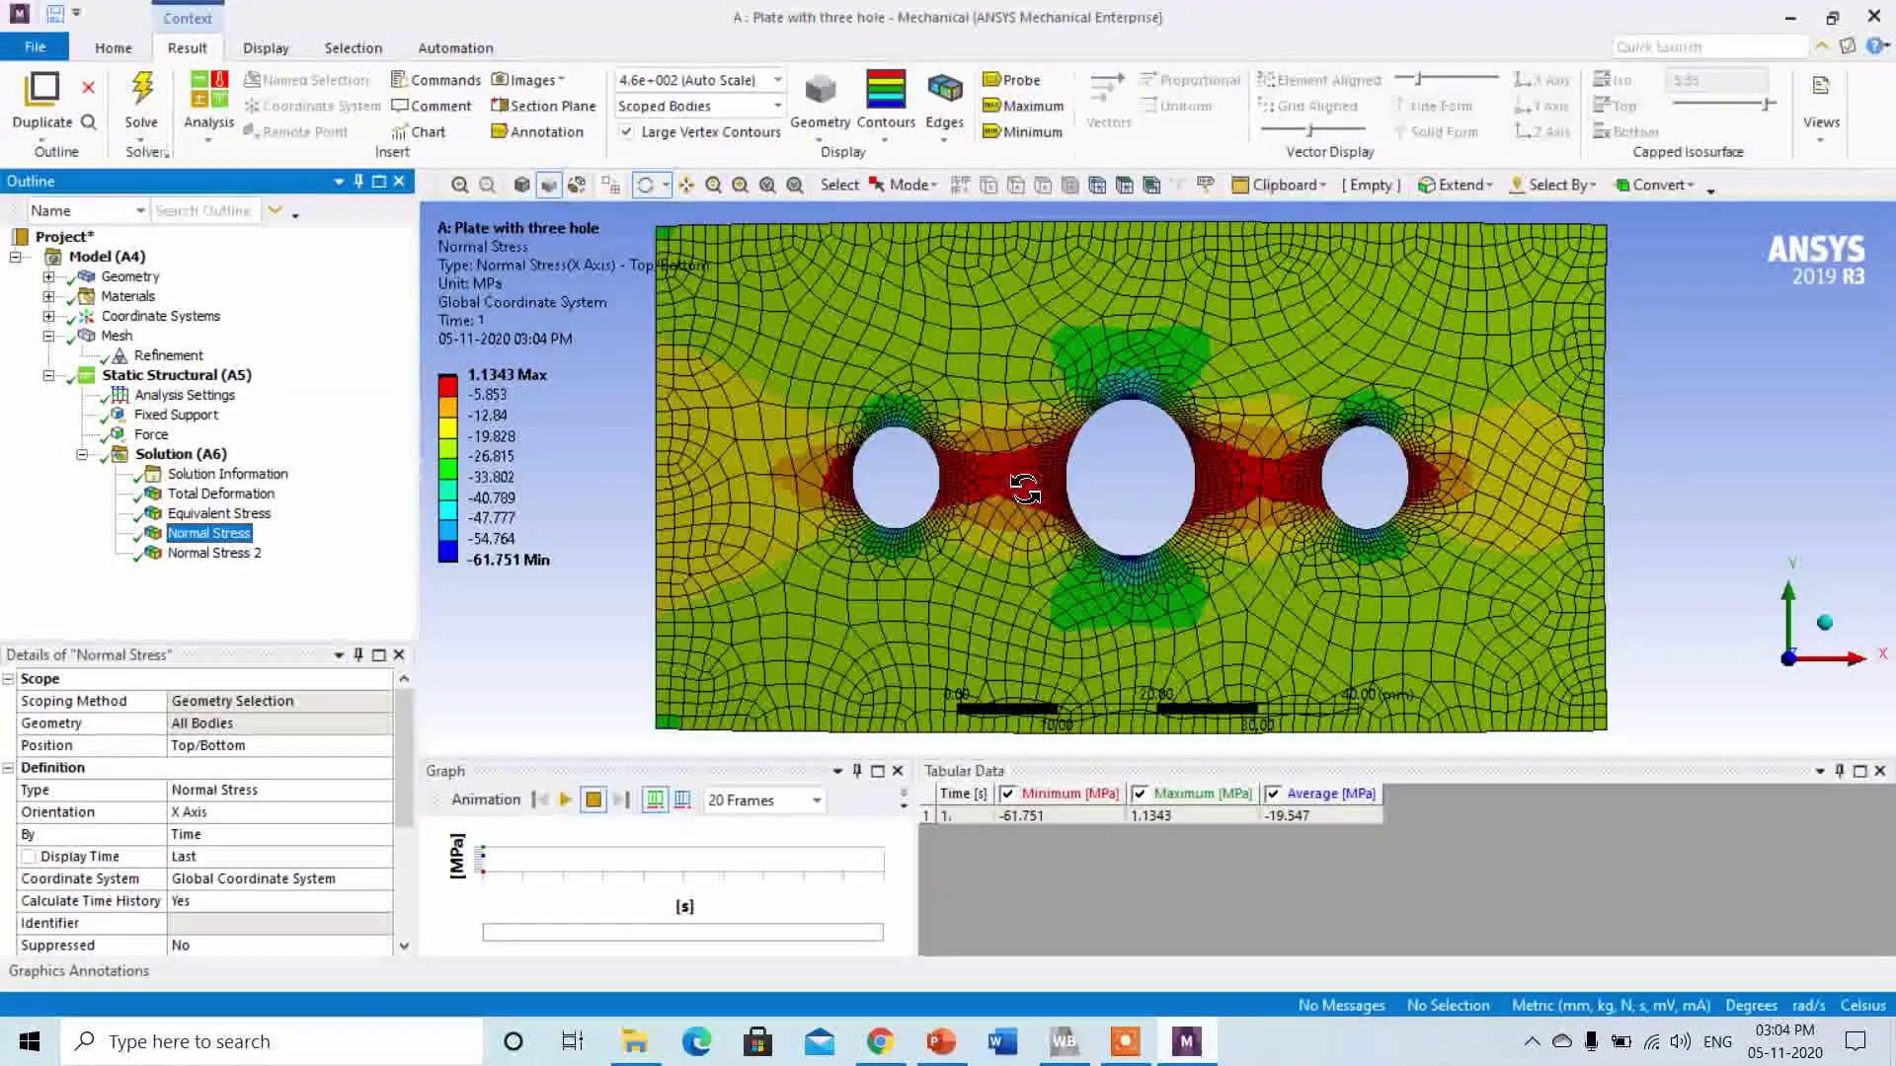
click(1017, 80)
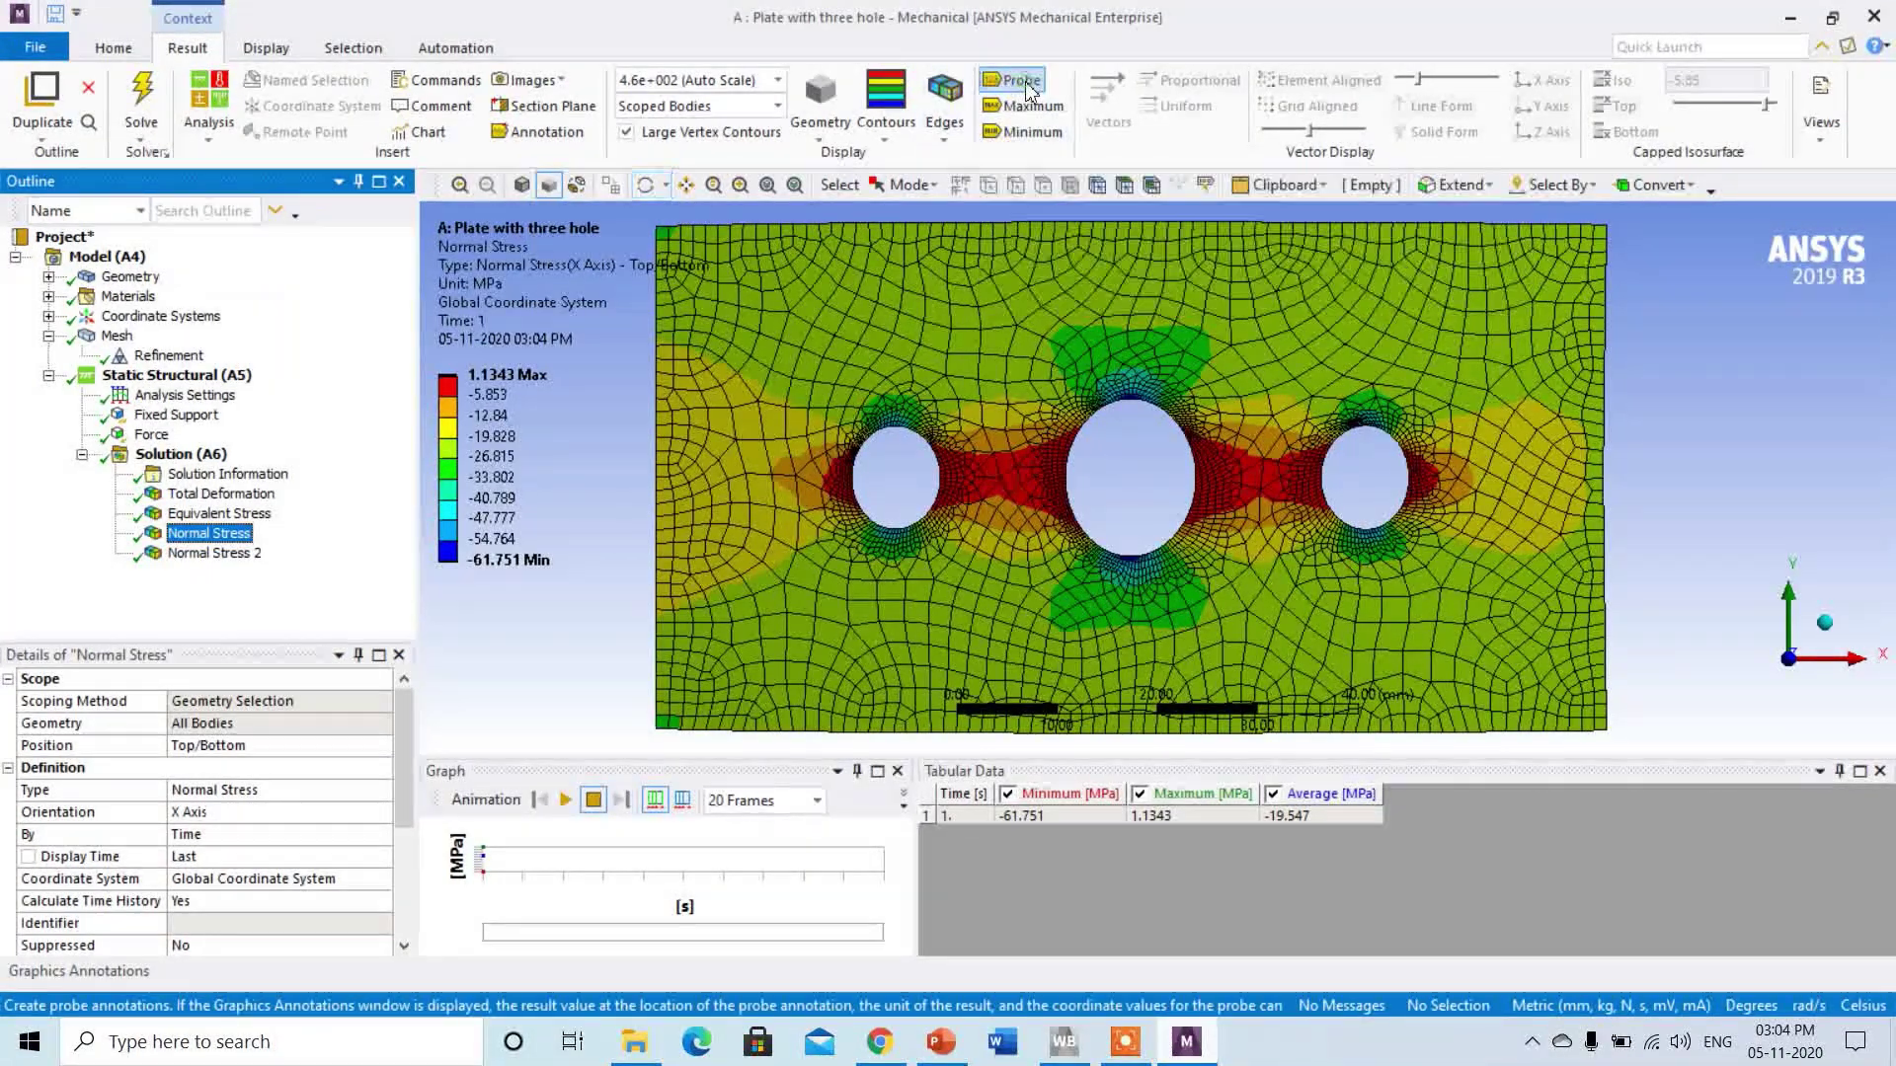
click(995, 476)
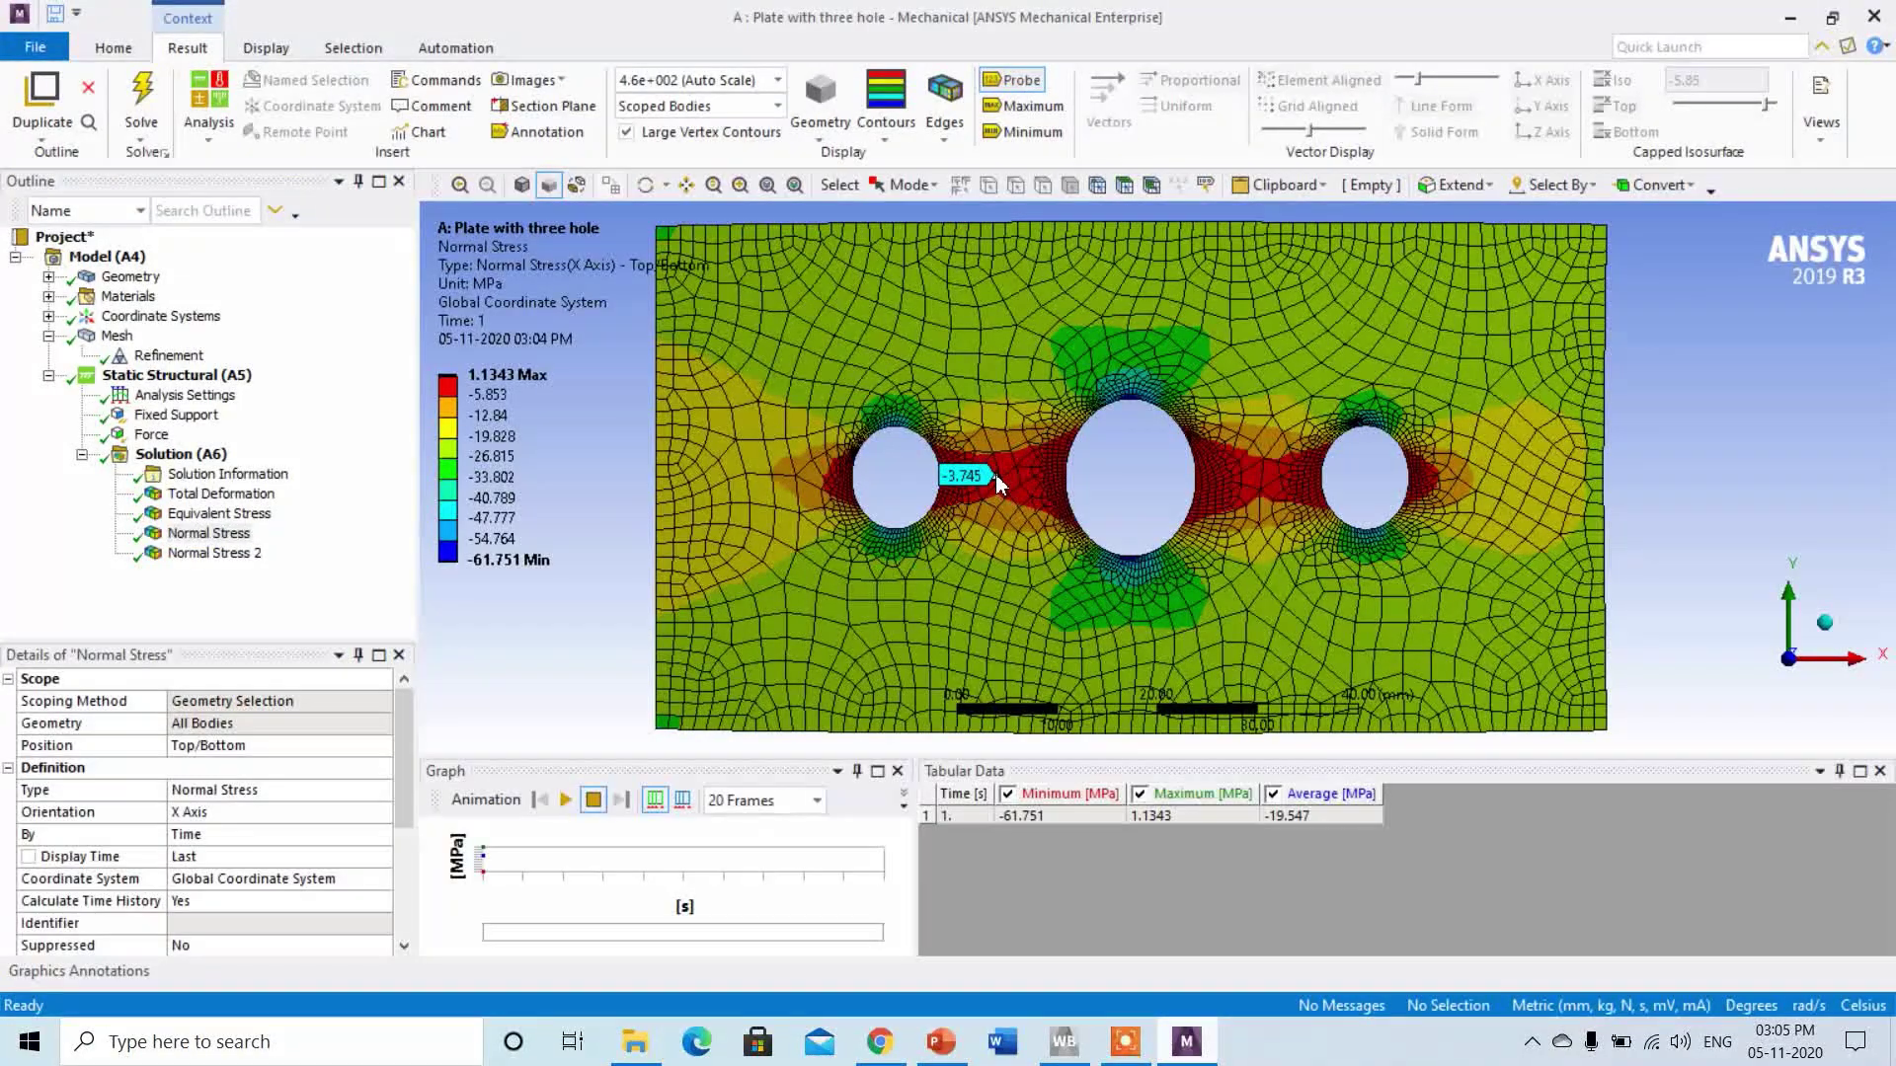
click(1254, 483)
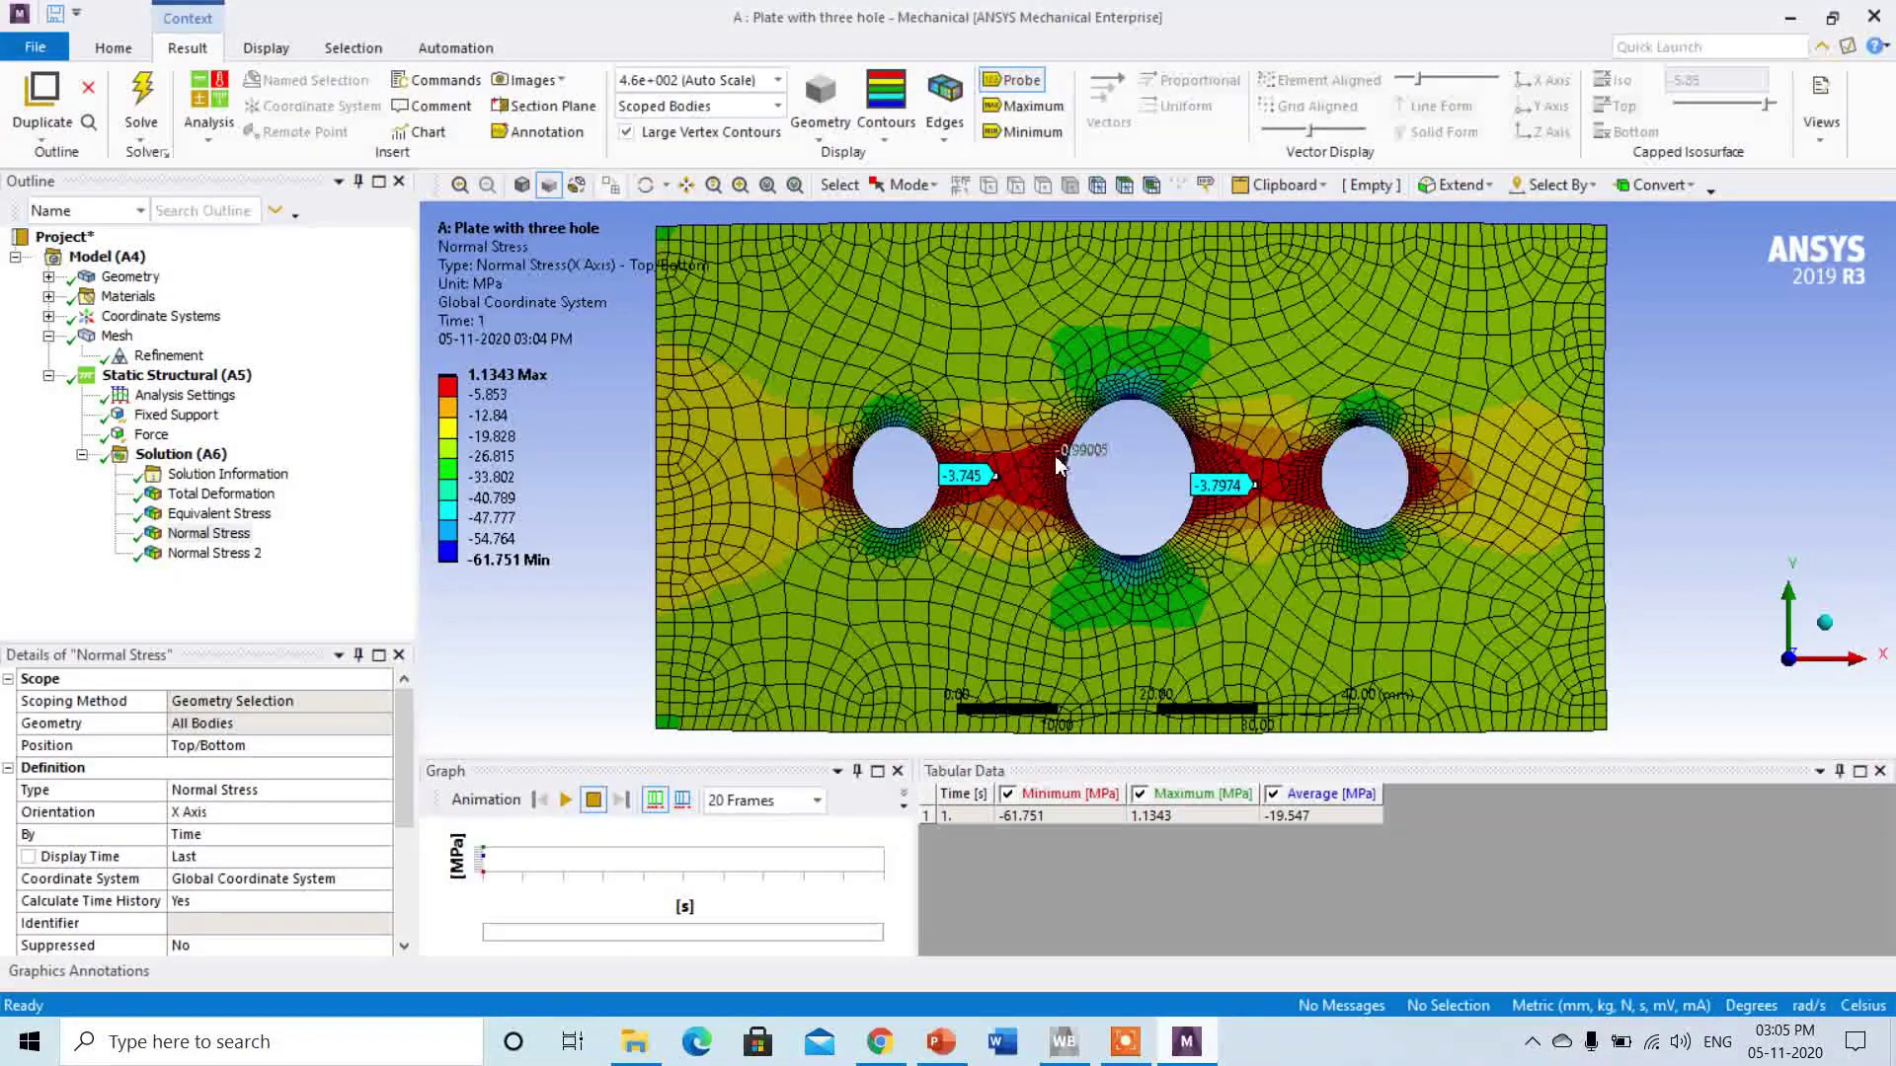
click(958, 500)
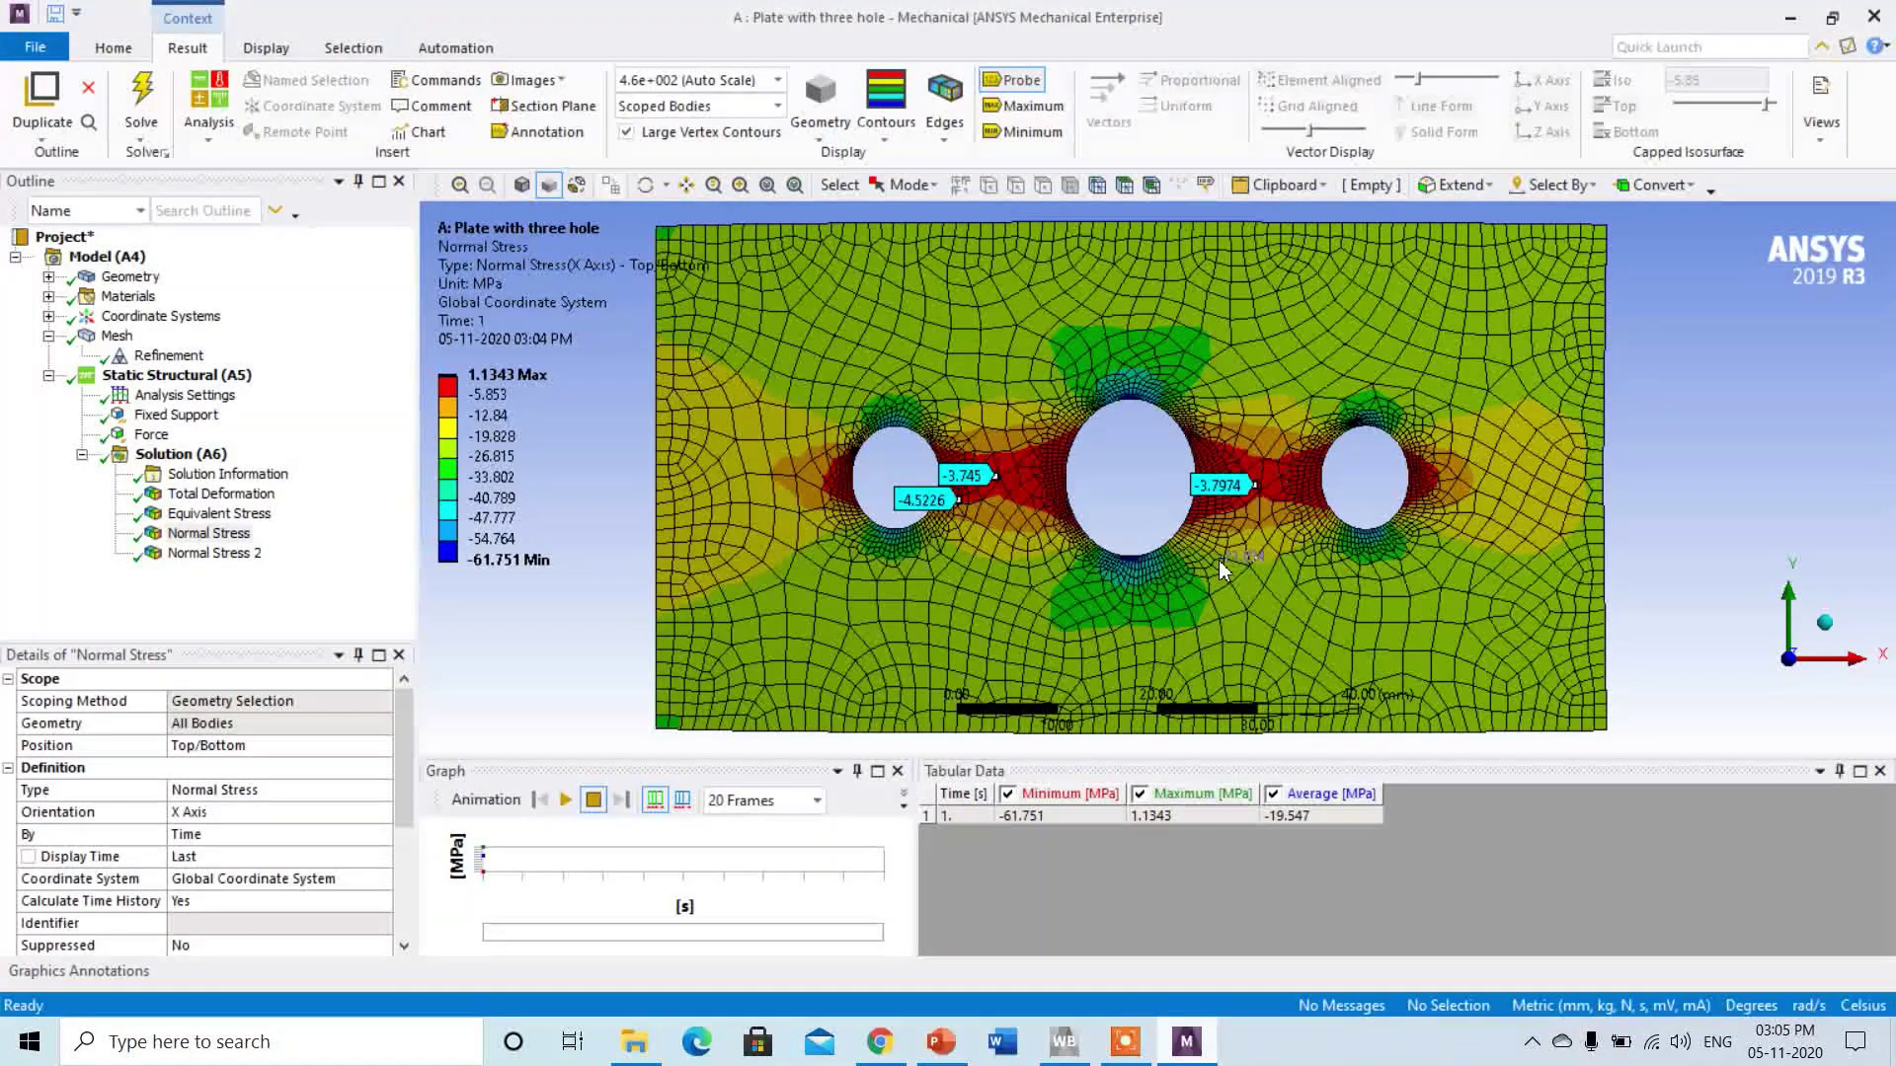
click(237, 559)
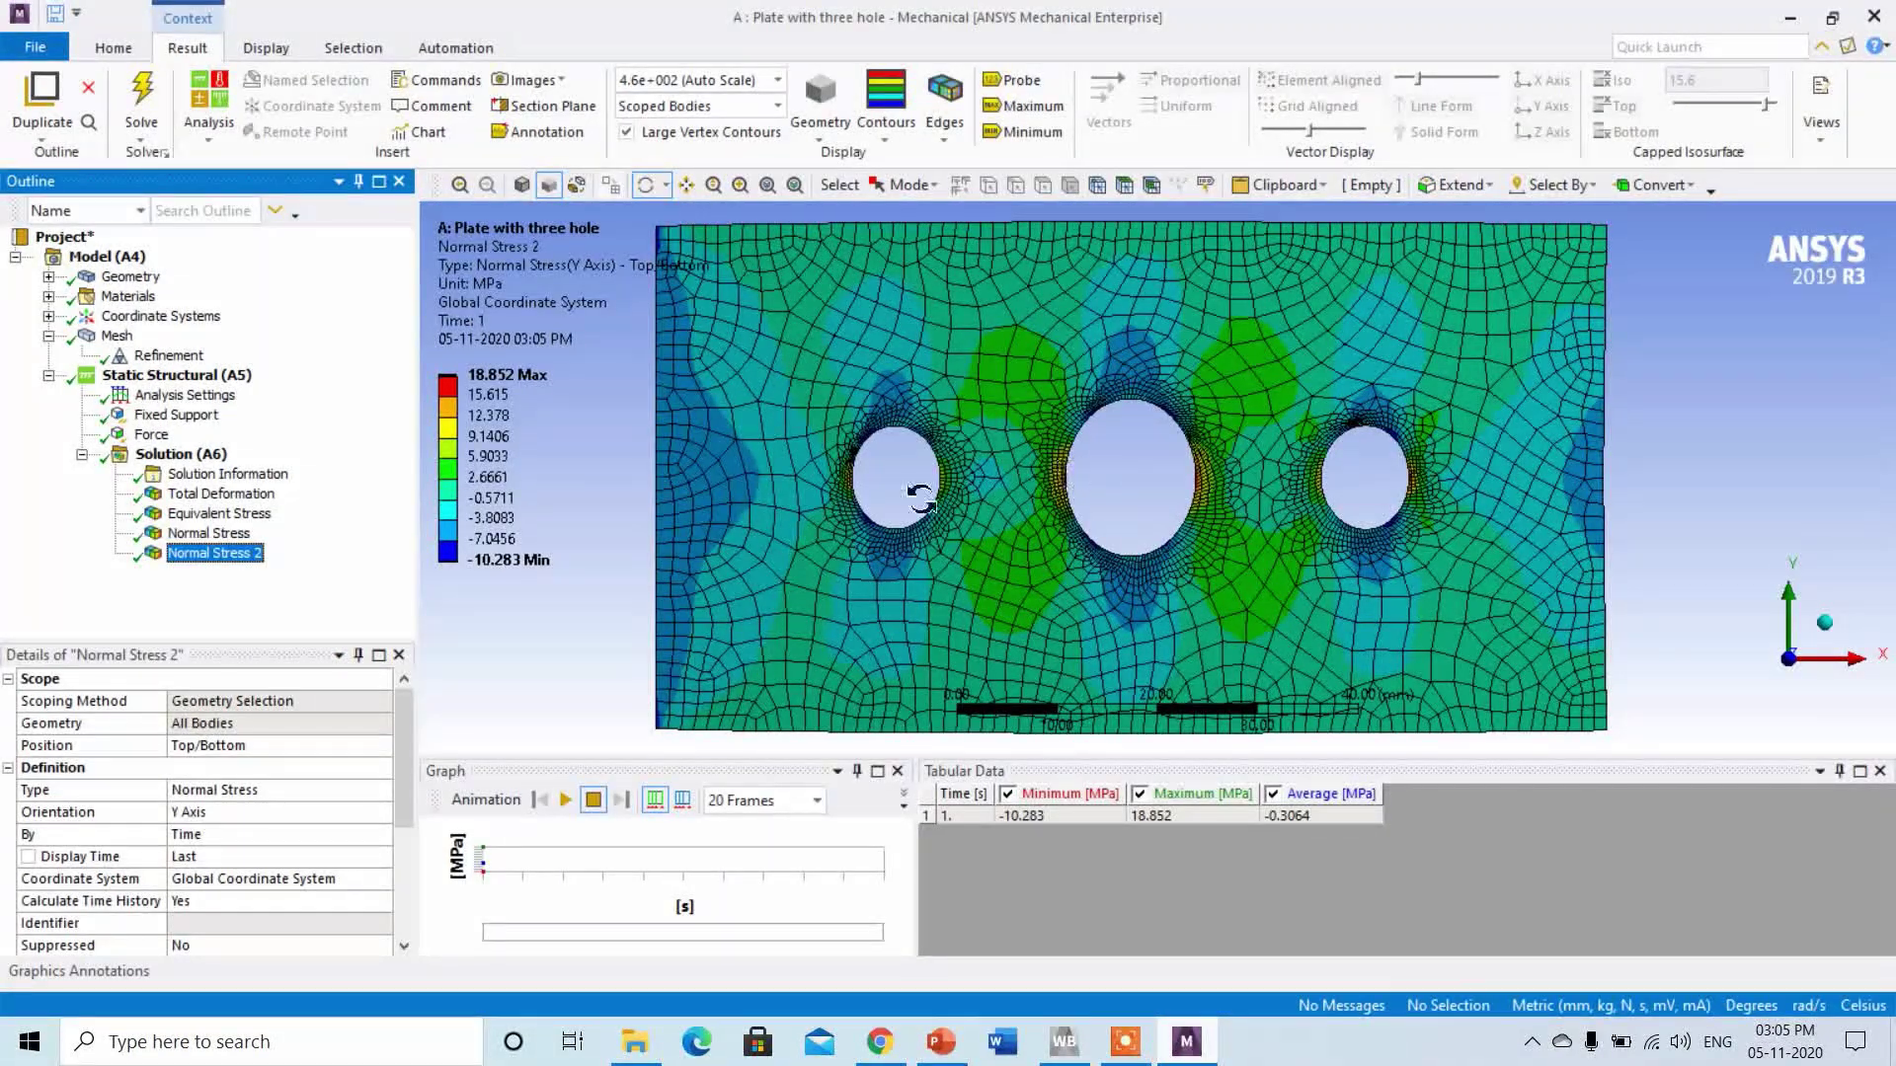
Add a stress intensity result for all bodies to the solution and evaluate it.
click(183, 454)
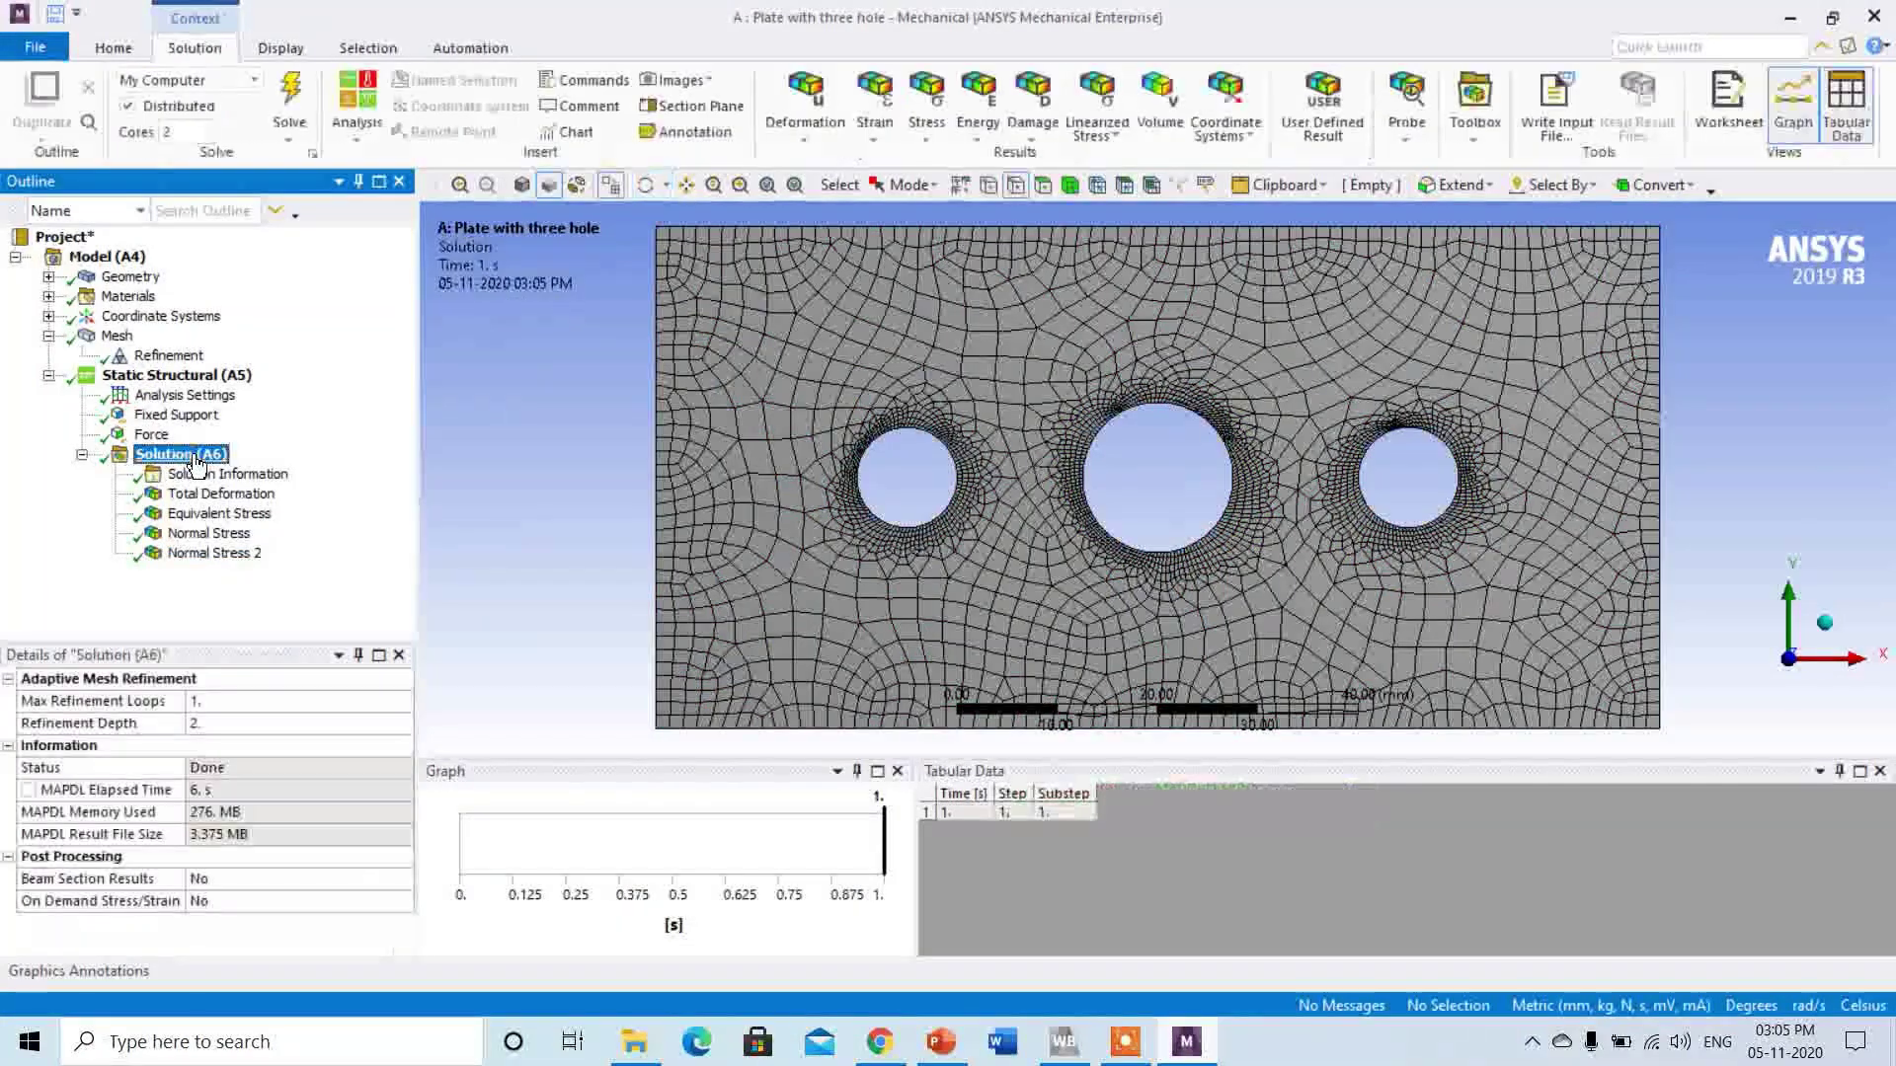
right_click(197, 461)
mouse_move(296, 476)
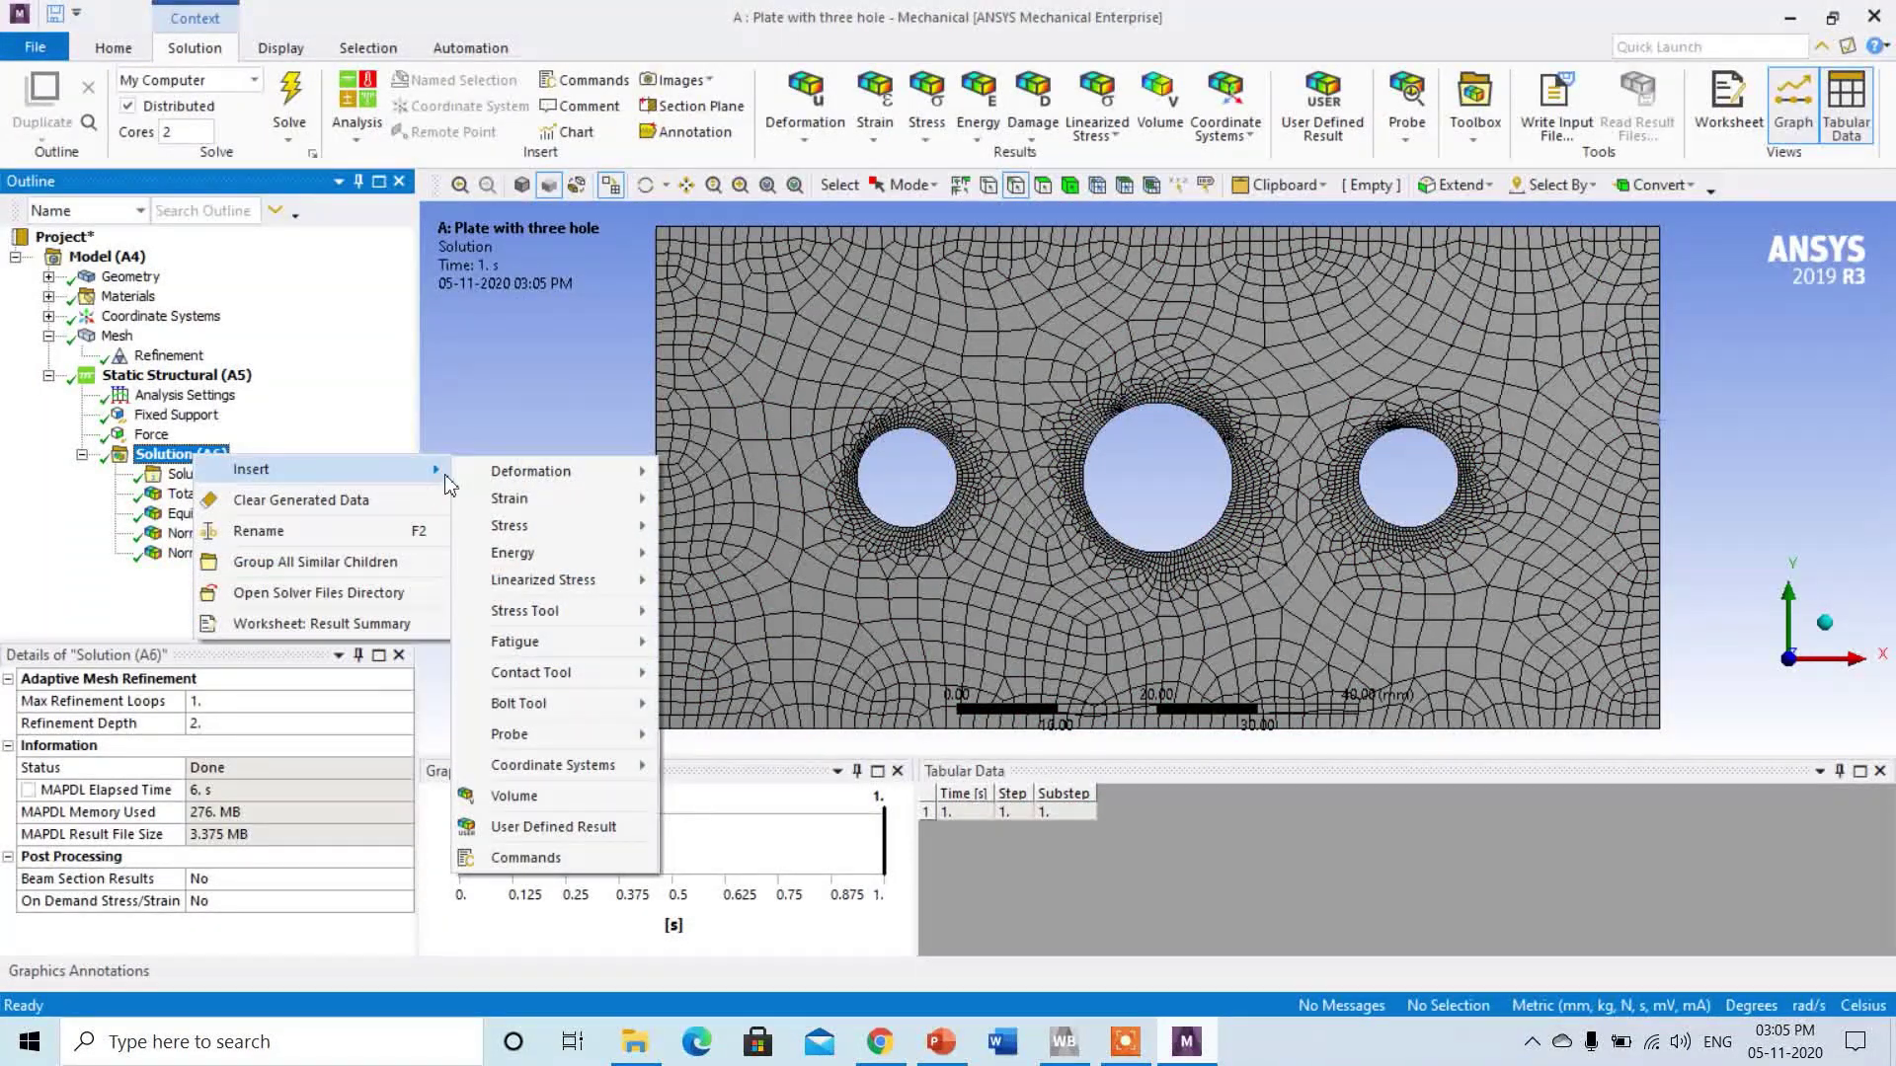
mouse_move(553, 525)
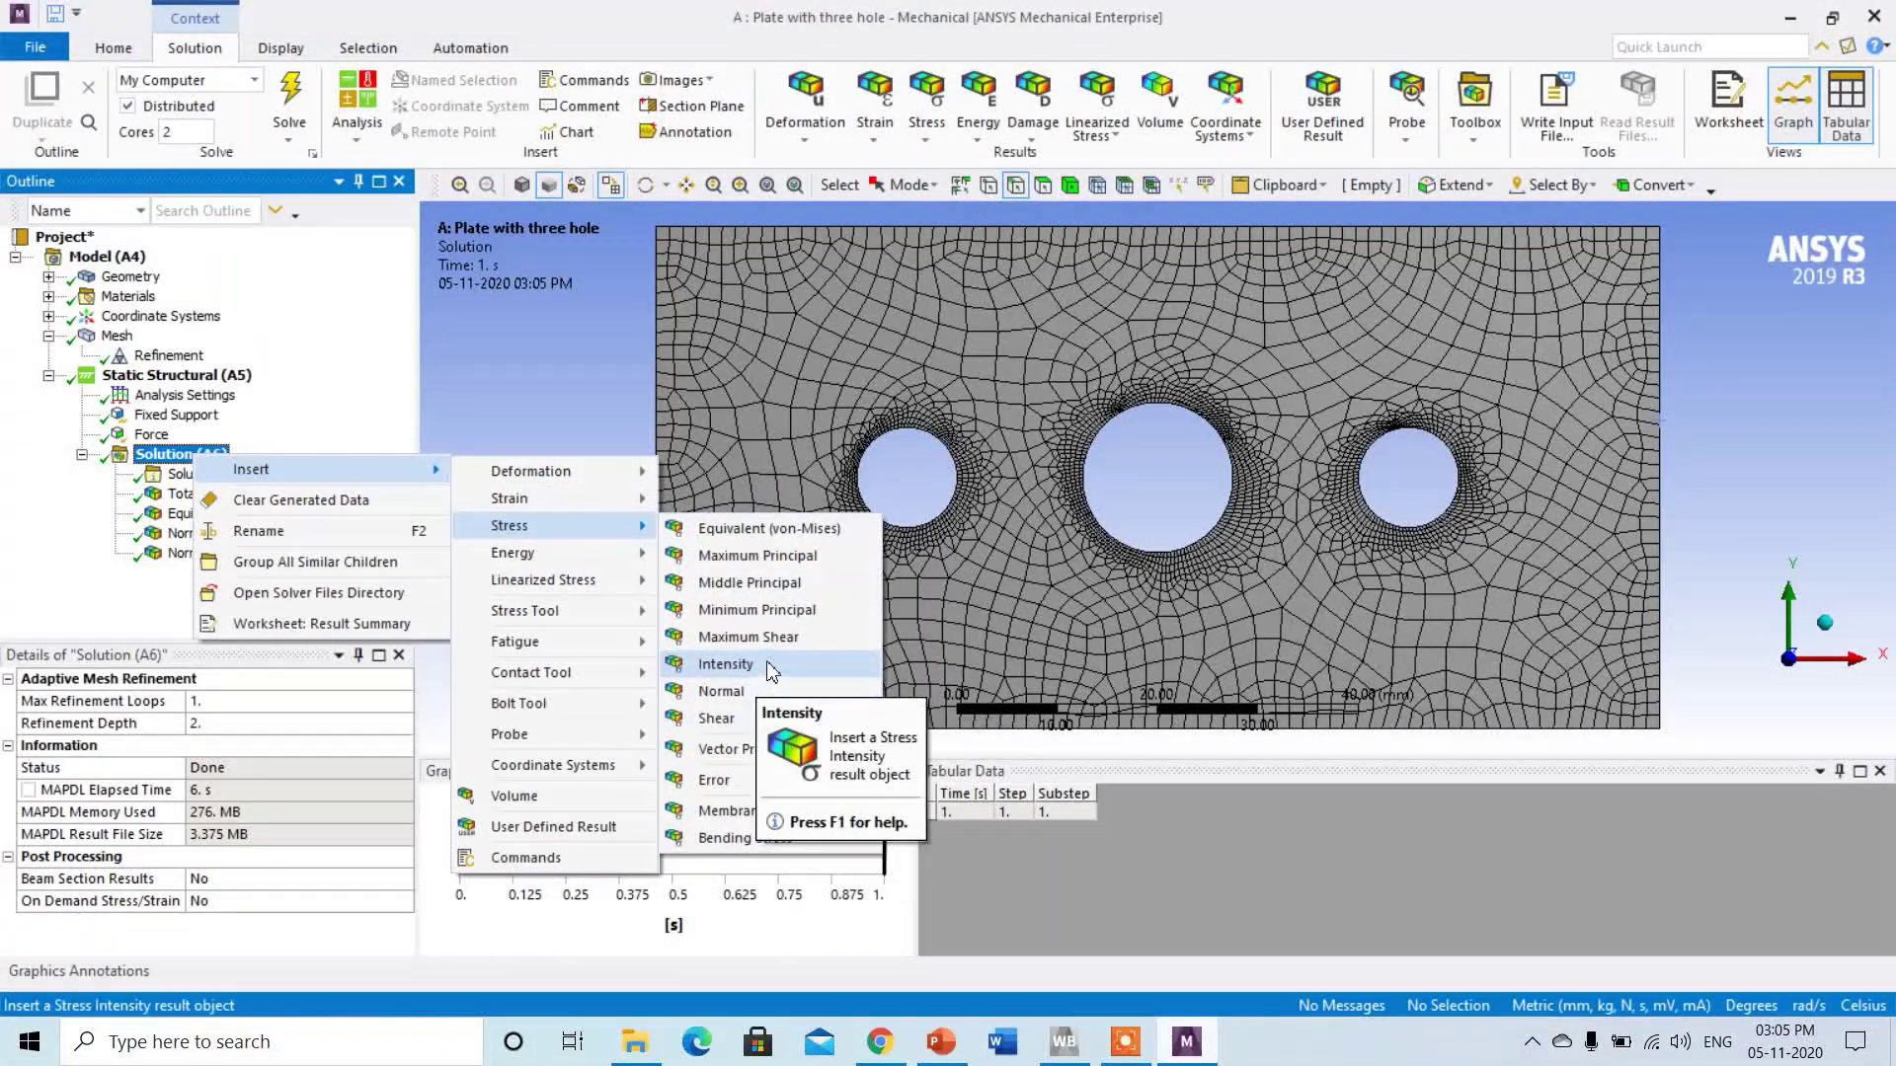
click(770, 666)
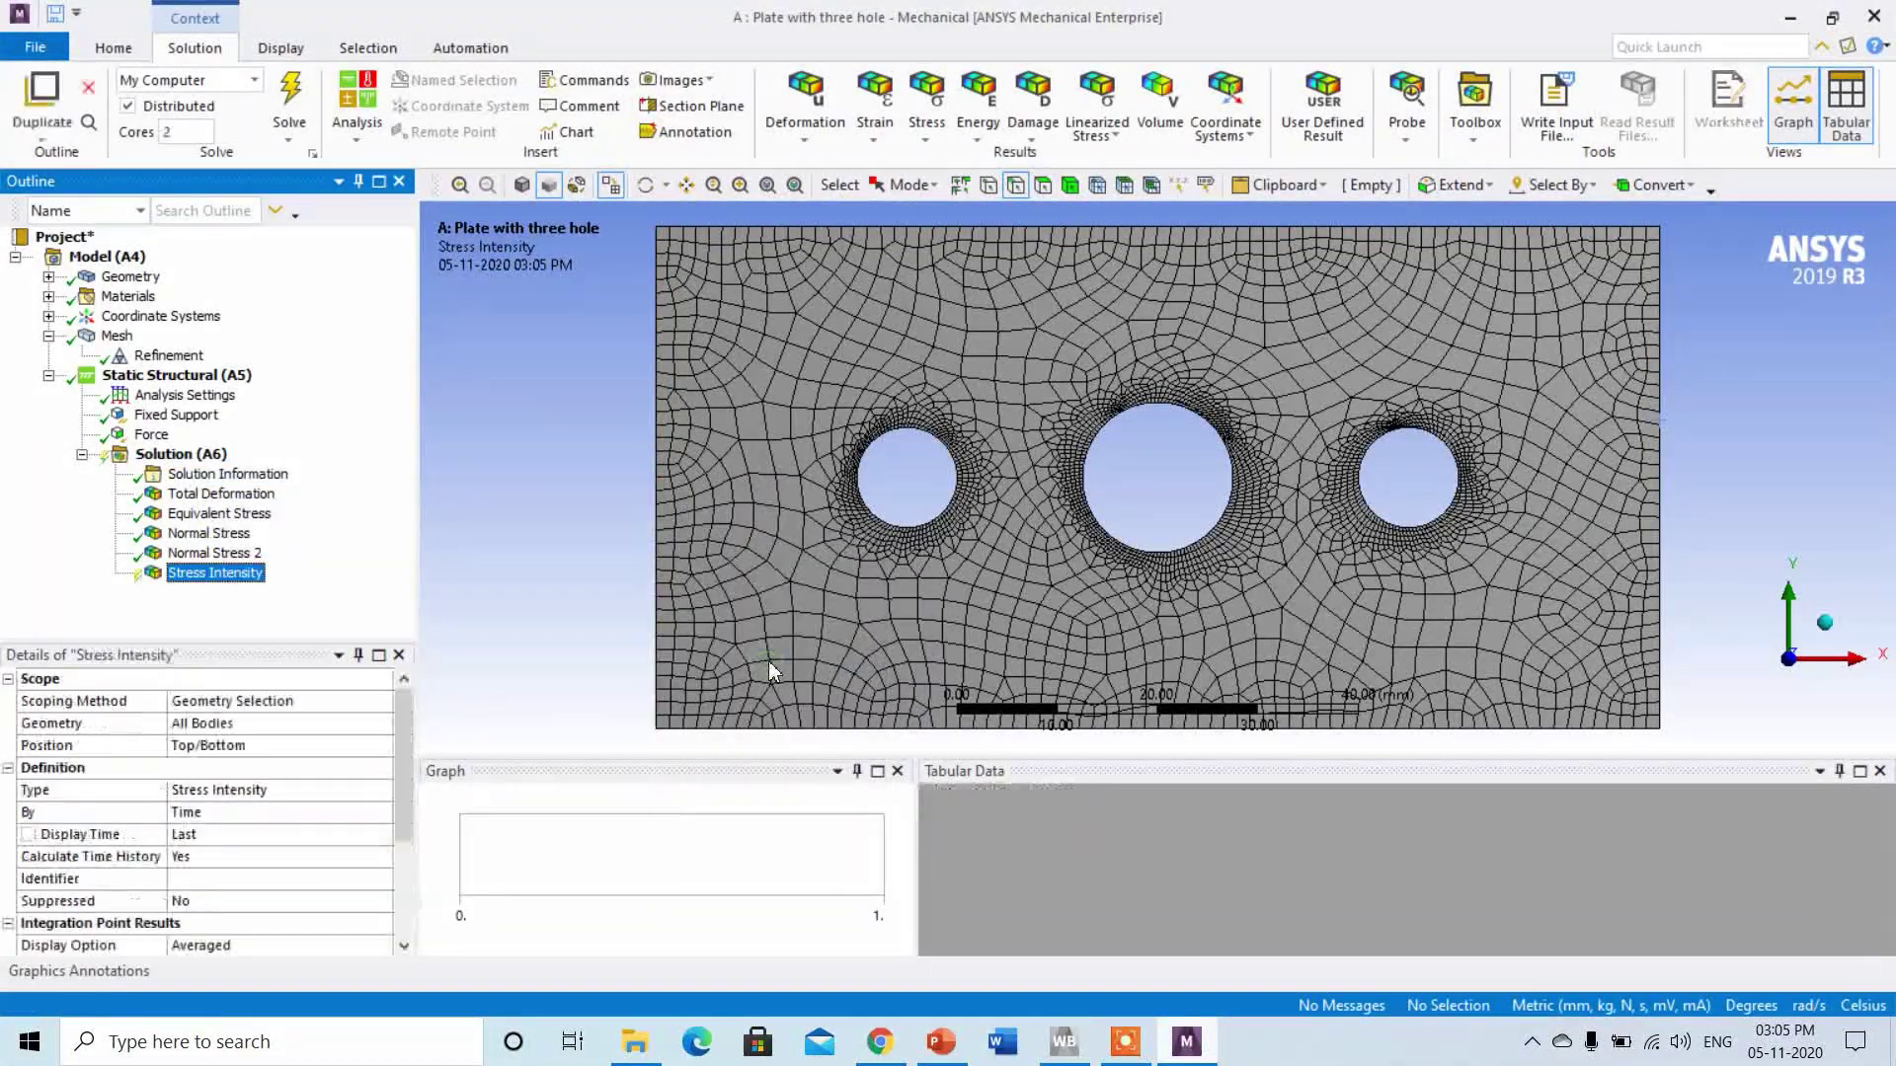
click(290, 98)
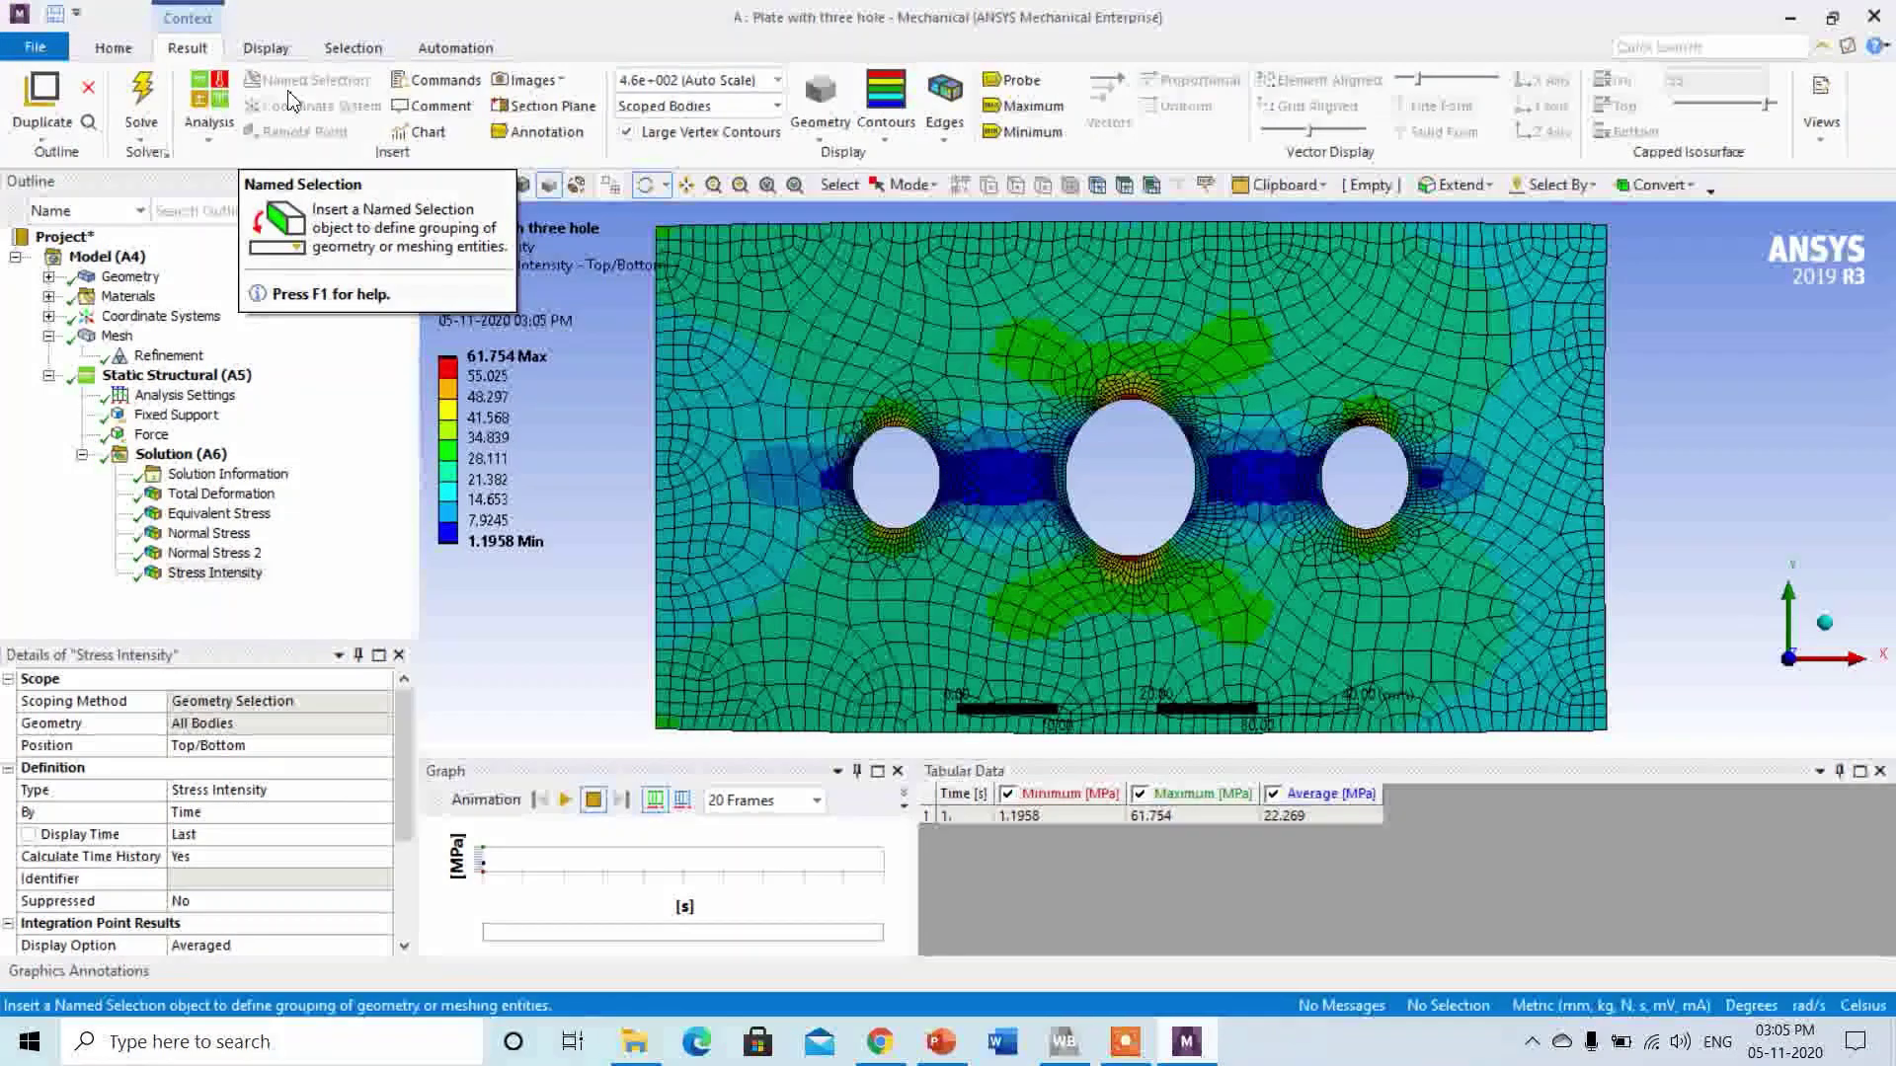
Animate the stress intensity contour and return to the X-axis normal stress result.
click(565, 800)
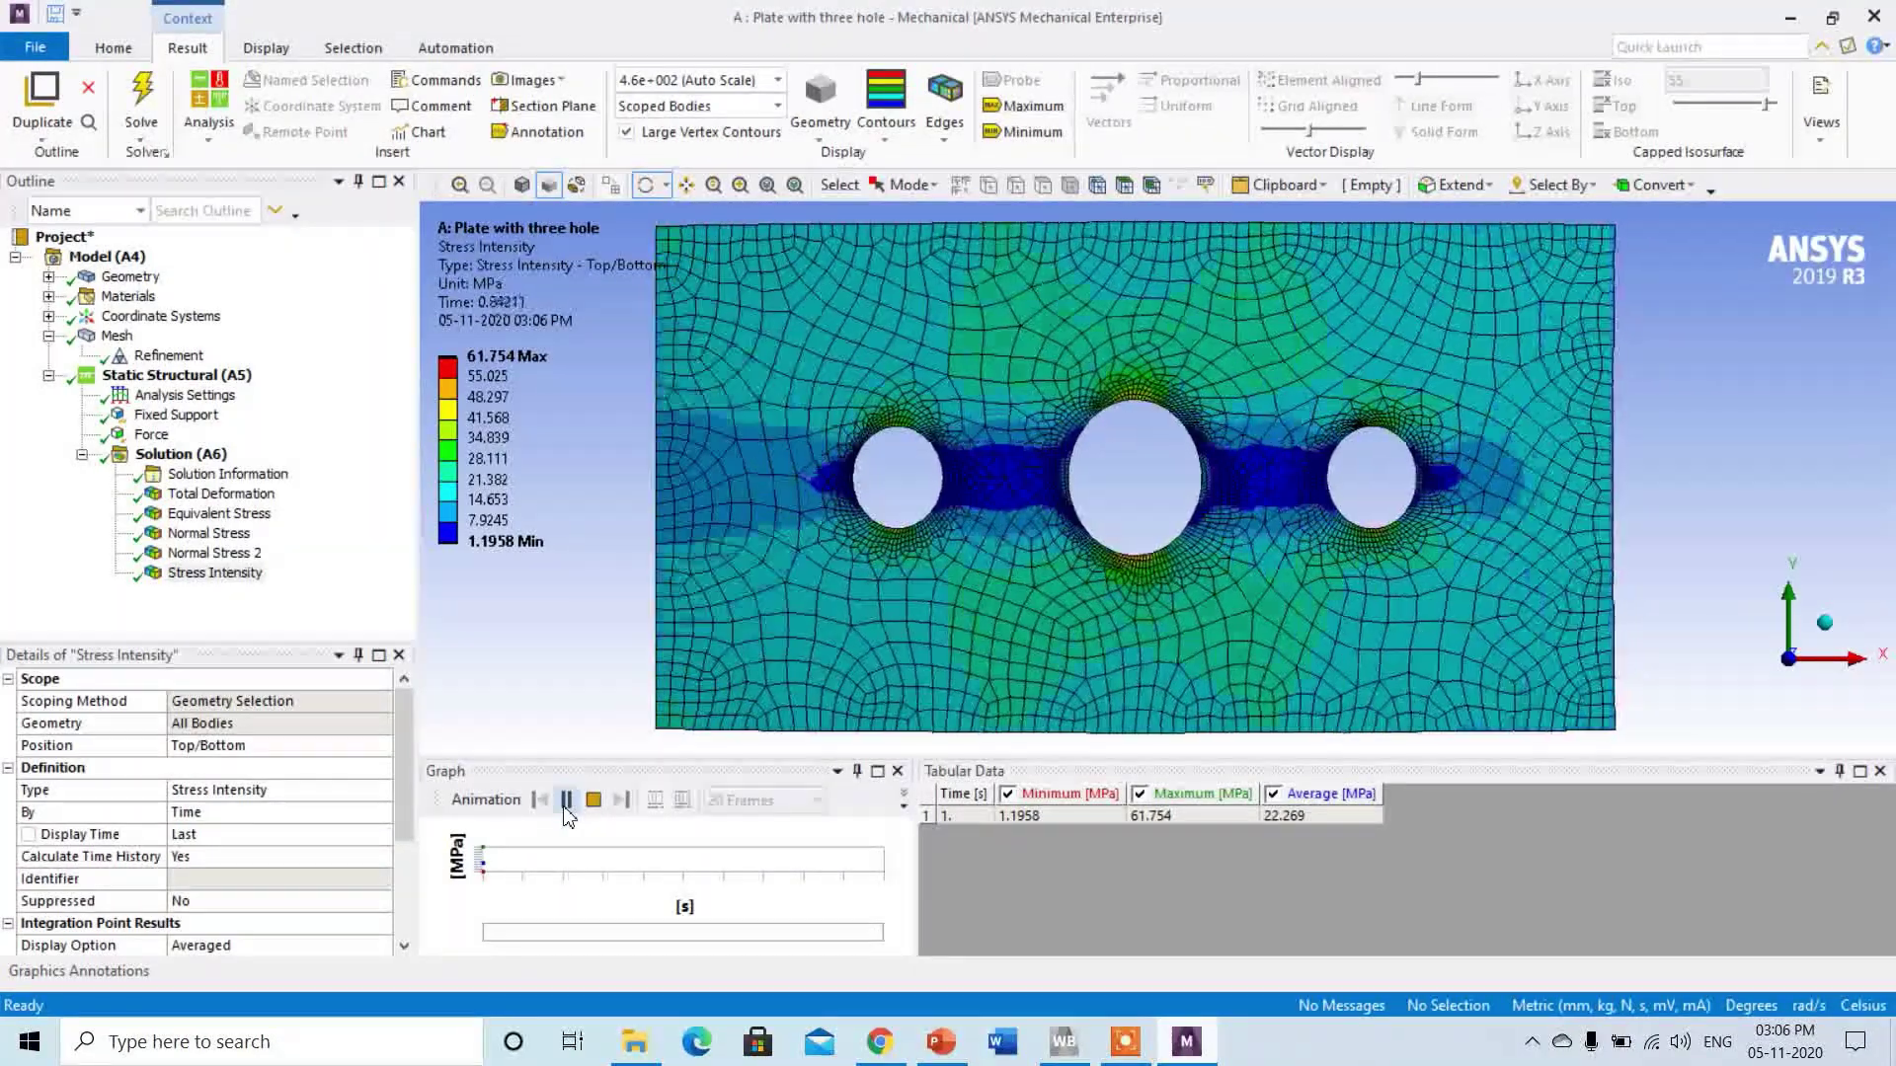
click(224, 540)
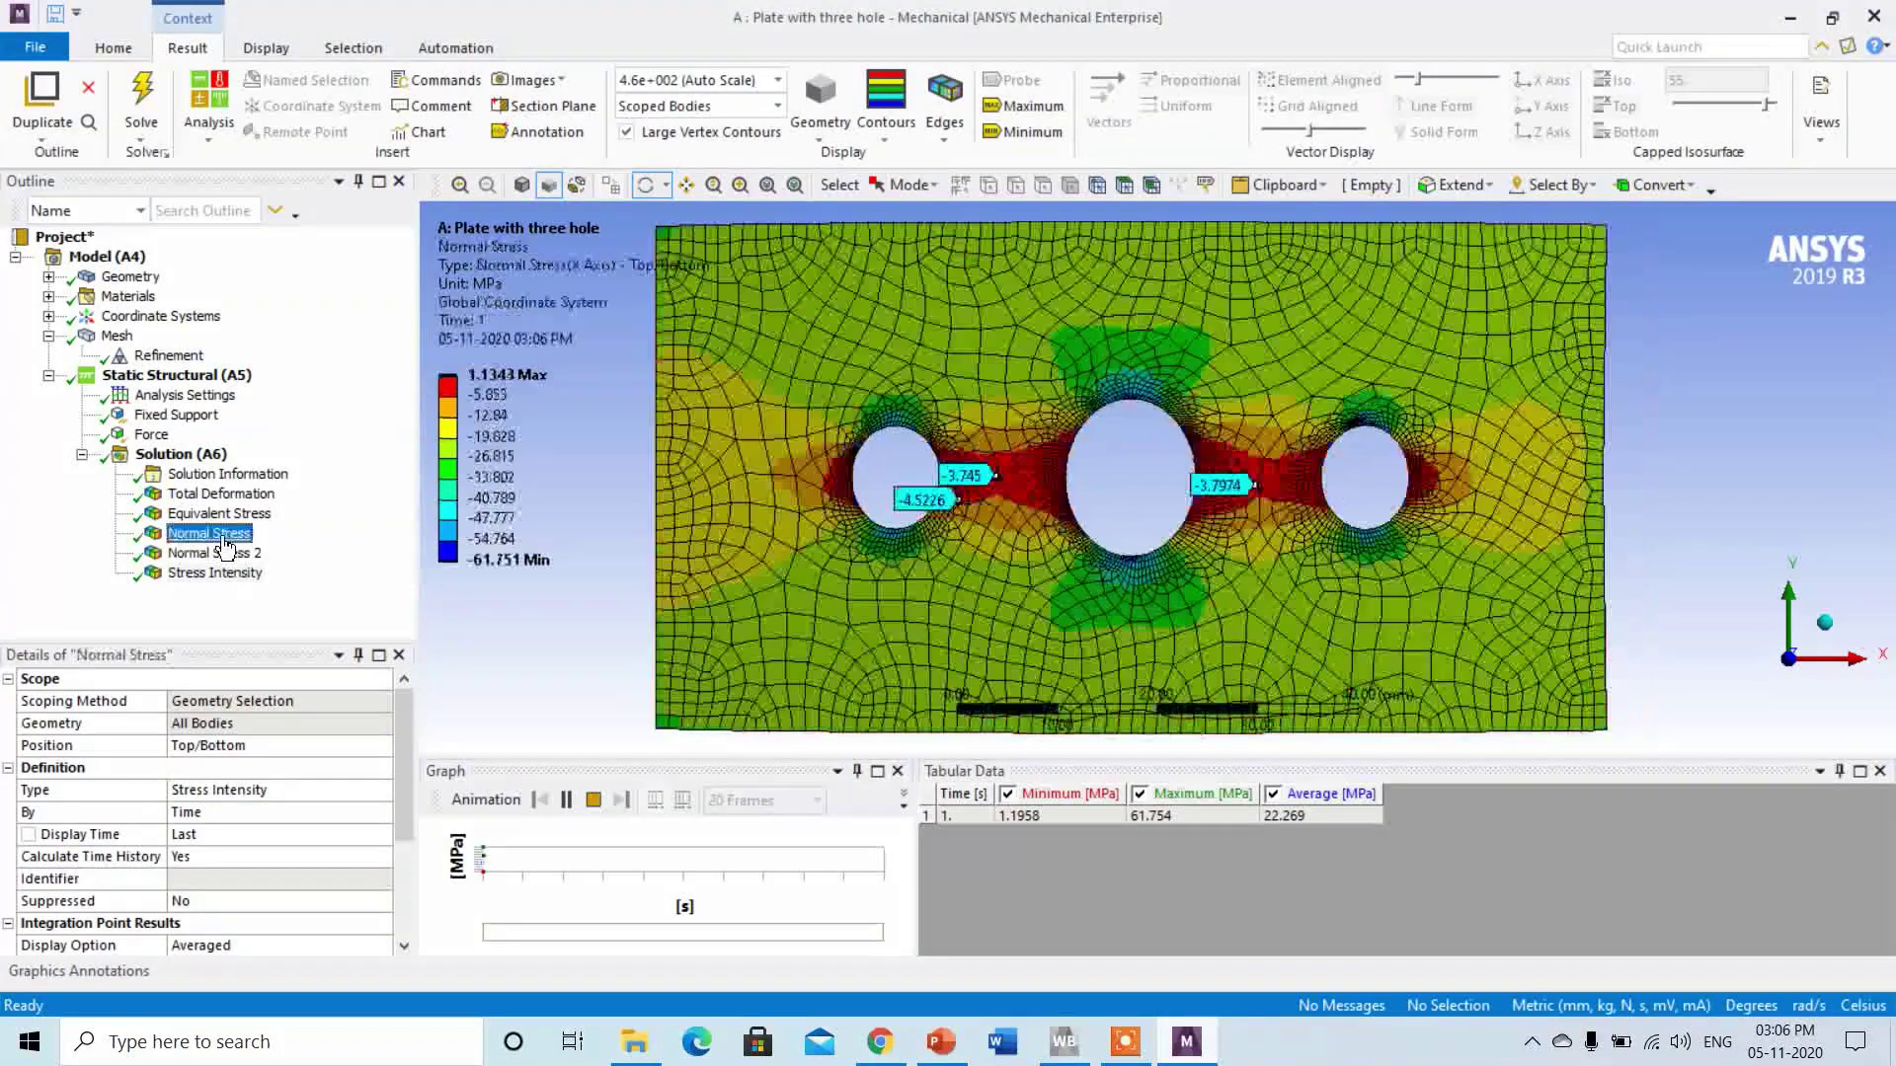